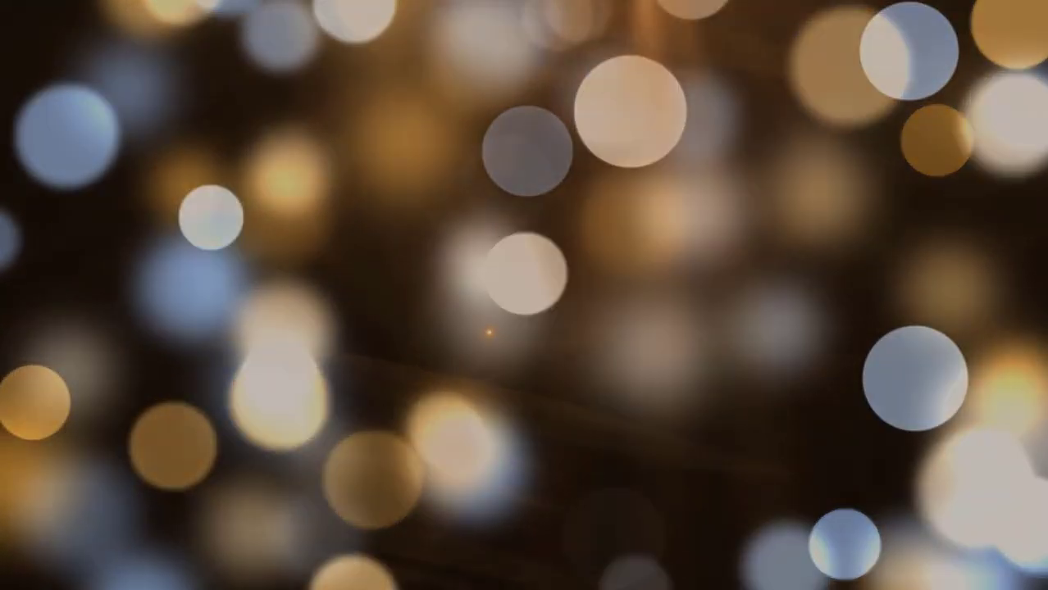
# In the Open dialog, select the man-with-hat, man-on-boat and reclining man photos from Downloads.
pyautogui.click(45, 11)
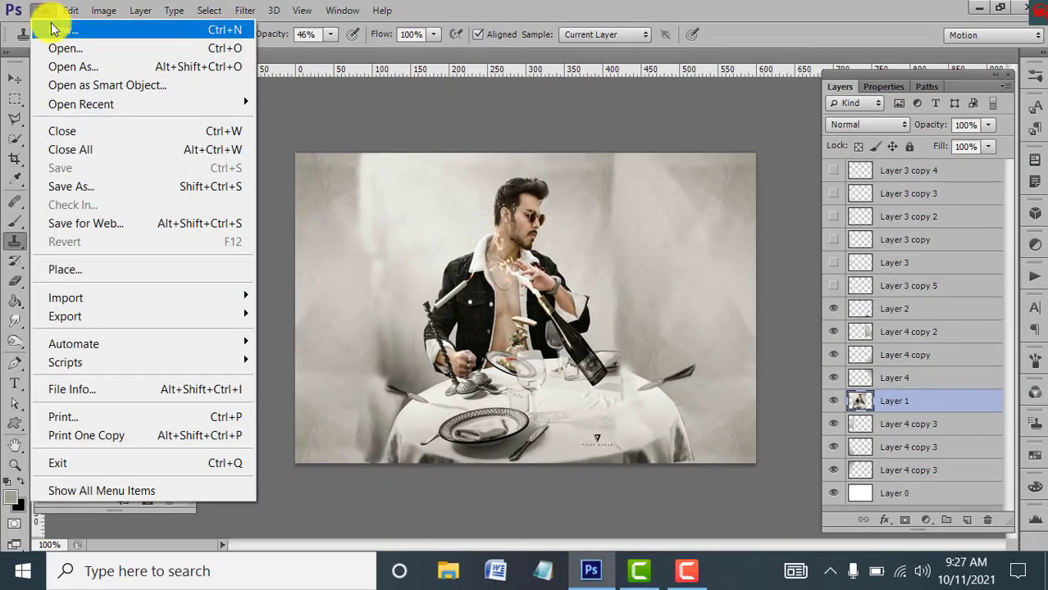
pyautogui.click(66, 48)
pyautogui.scroll(-2, 627, 304)
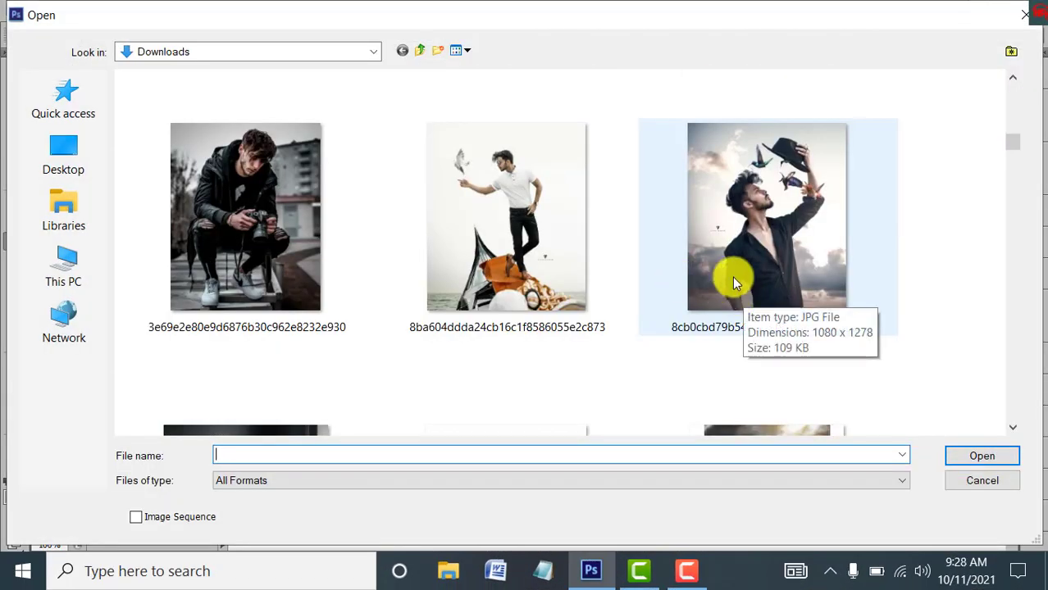
pyautogui.click(759, 232)
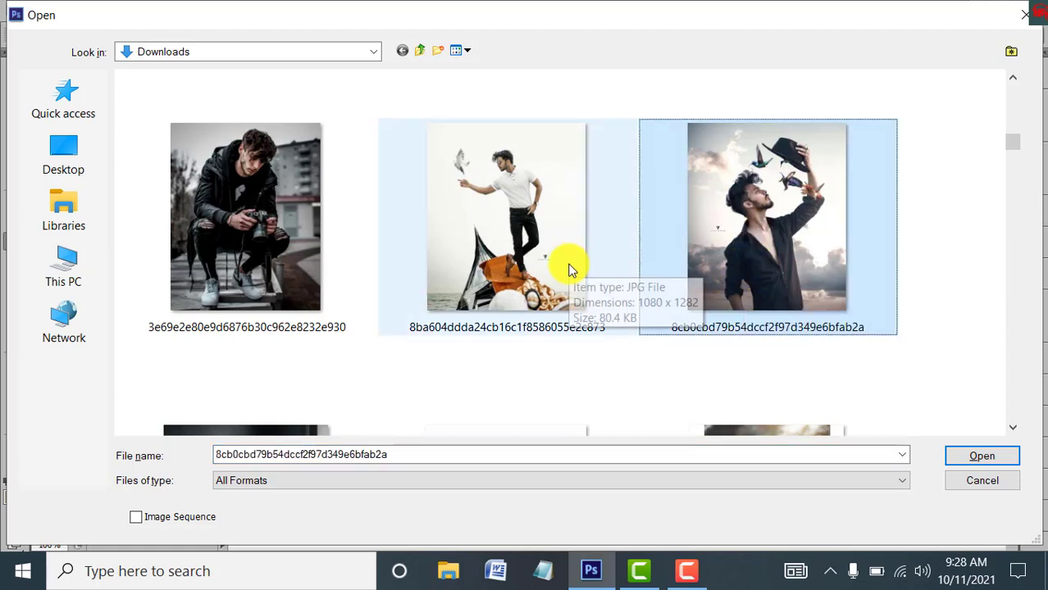
pyautogui.click(541, 234)
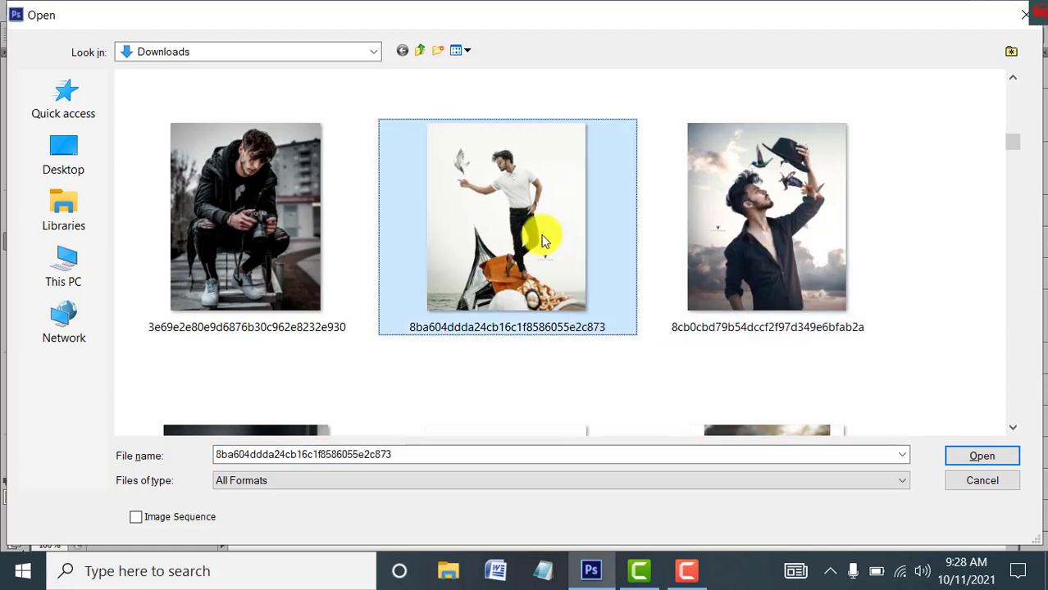
pyautogui.click(760, 246)
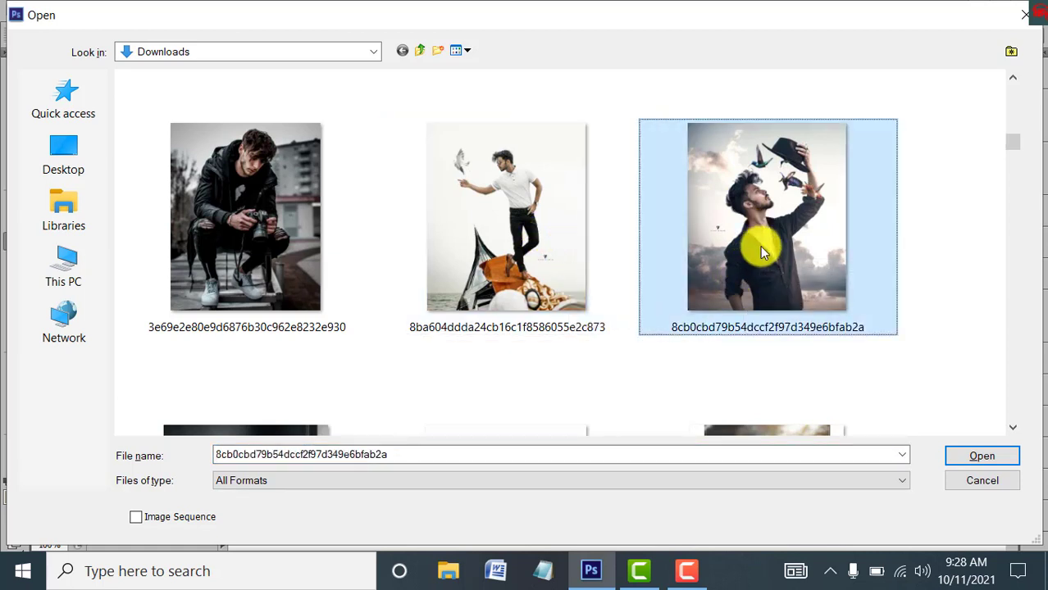
pyautogui.keyDown('ctrl'); pyautogui.click(548, 234); pyautogui.keyUp('ctrl')
pyautogui.scroll(-3, 674, 296)
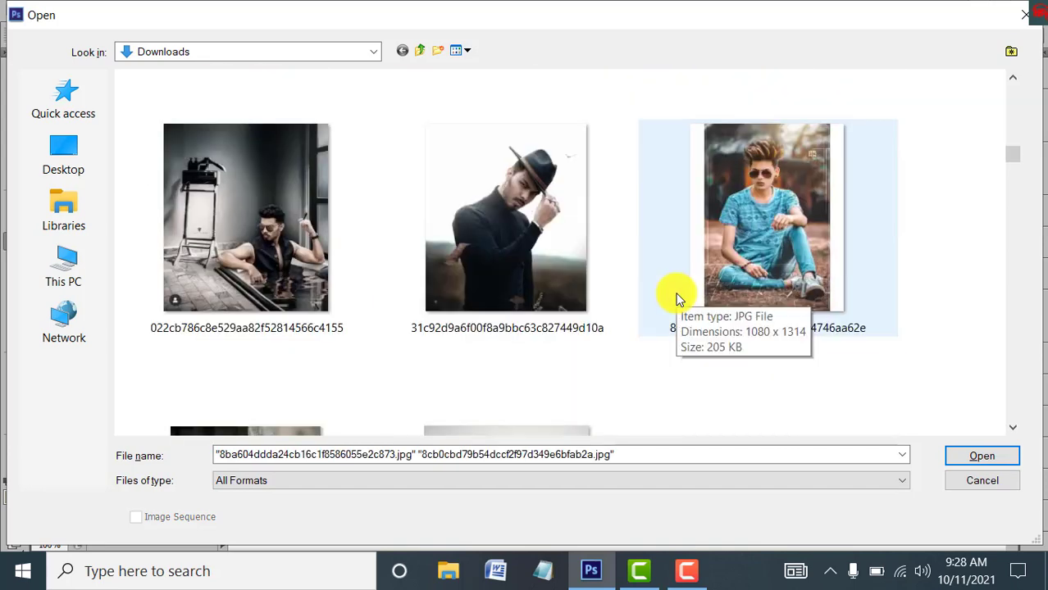
pyautogui.keyDown('ctrl'); pyautogui.click(297, 254); pyautogui.keyUp('ctrl')
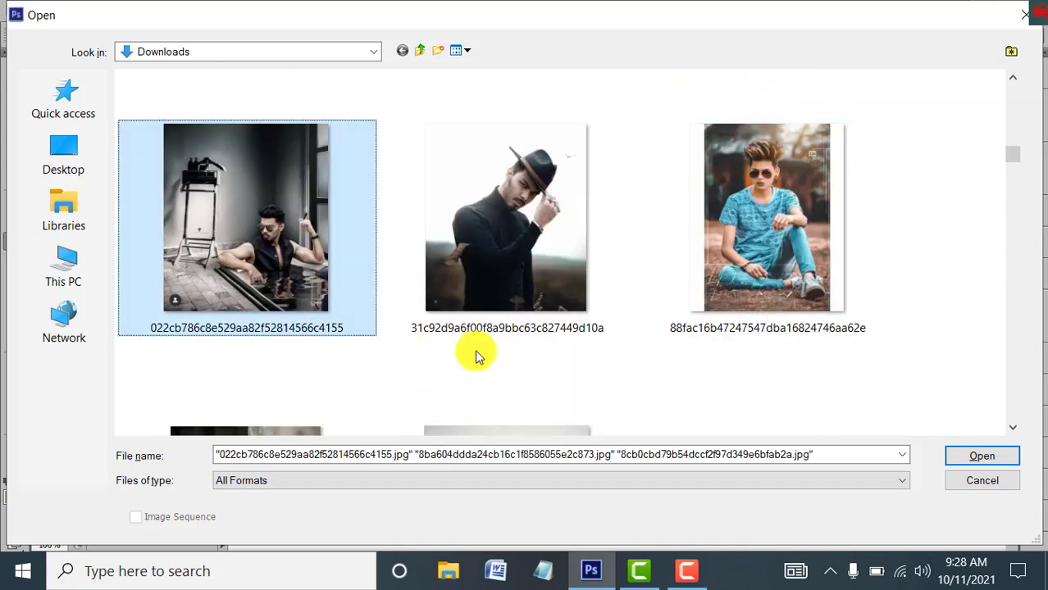
# Add the blood-splatter image and the Hotta-4 blood title to the selection.
pyautogui.scroll(-2, 475, 352)
pyautogui.scroll(-3, 475, 352)
pyautogui.scroll(-2, 478, 354)
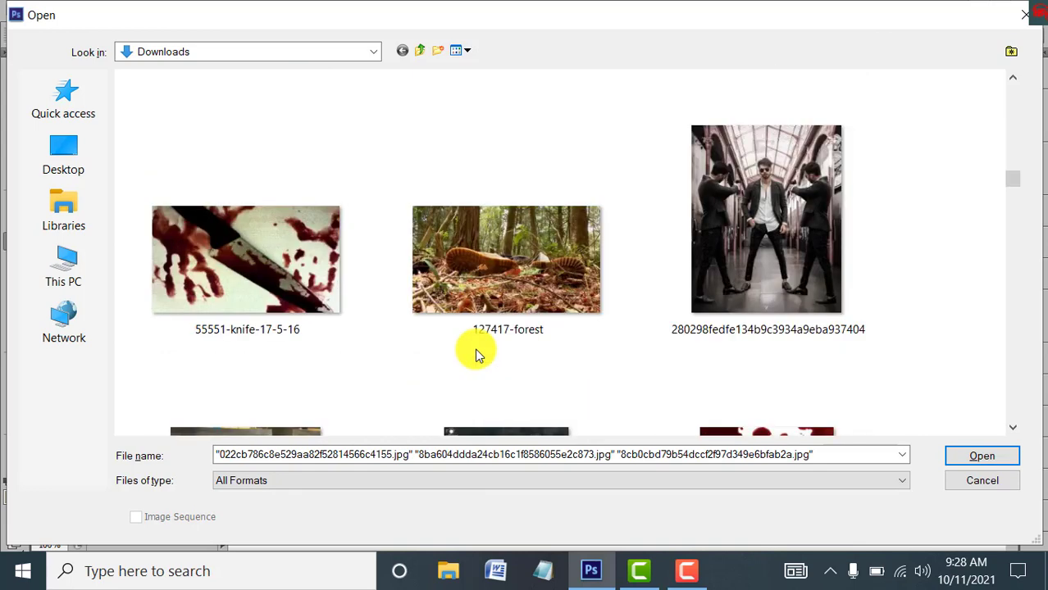
pyautogui.scroll(-2, 478, 354)
pyautogui.scroll(-2, 478, 354)
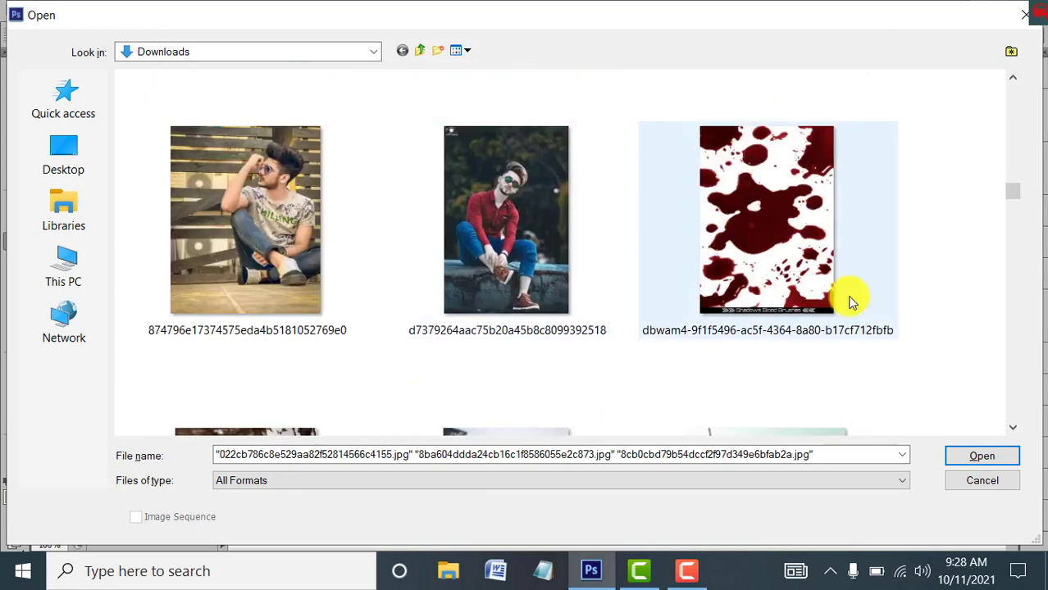
pyautogui.keyDown('ctrl'); pyautogui.click(693, 304); pyautogui.keyUp('ctrl')
pyautogui.scroll(-2, 689, 320)
pyautogui.scroll(-2, 684, 323)
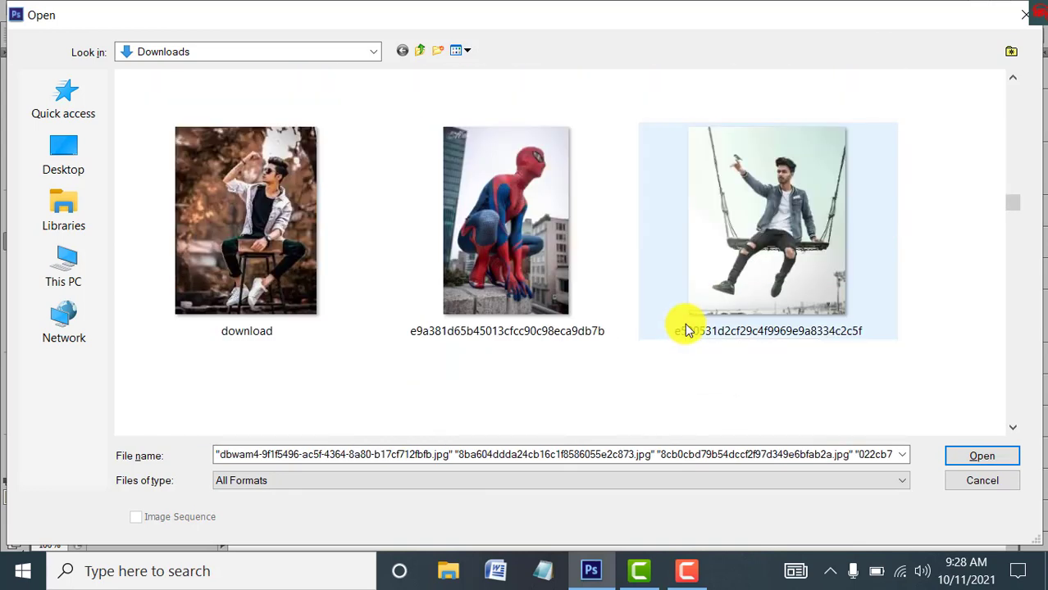
pyautogui.scroll(-3, 684, 323)
pyautogui.keyDown('ctrl'); pyautogui.click(511, 218); pyautogui.keyUp('ctrl')
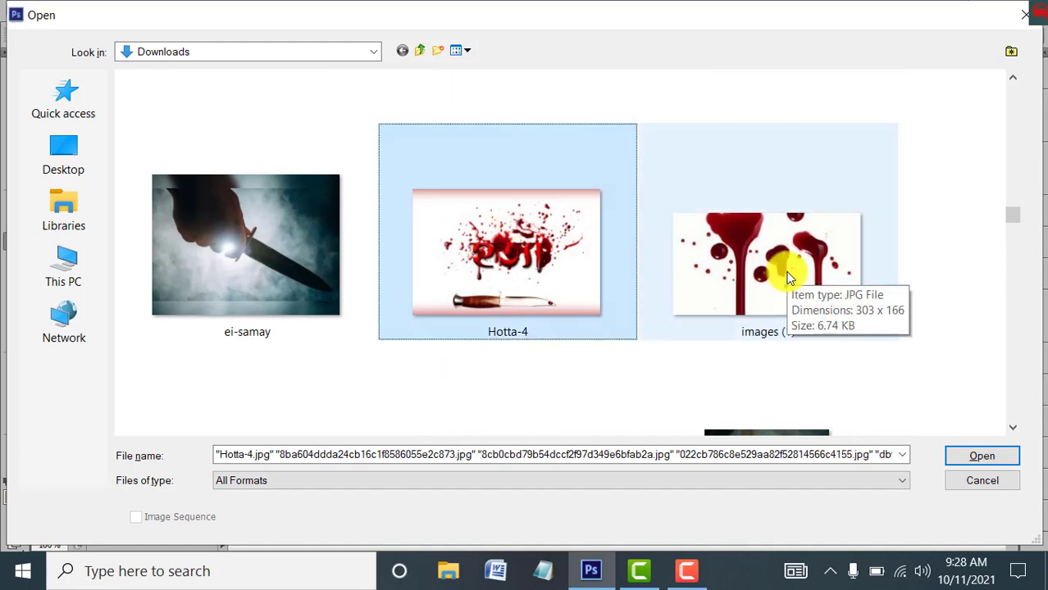
pyautogui.scroll(-2, 743, 300)
# Add the blood-spray, dripping blood and bloody knife images, then open all eight.
pyautogui.keyDown('ctrl'); pyautogui.click(555, 253); pyautogui.keyUp('ctrl')
pyautogui.keyDown('ctrl'); pyautogui.click(282, 246); pyautogui.keyUp('ctrl')
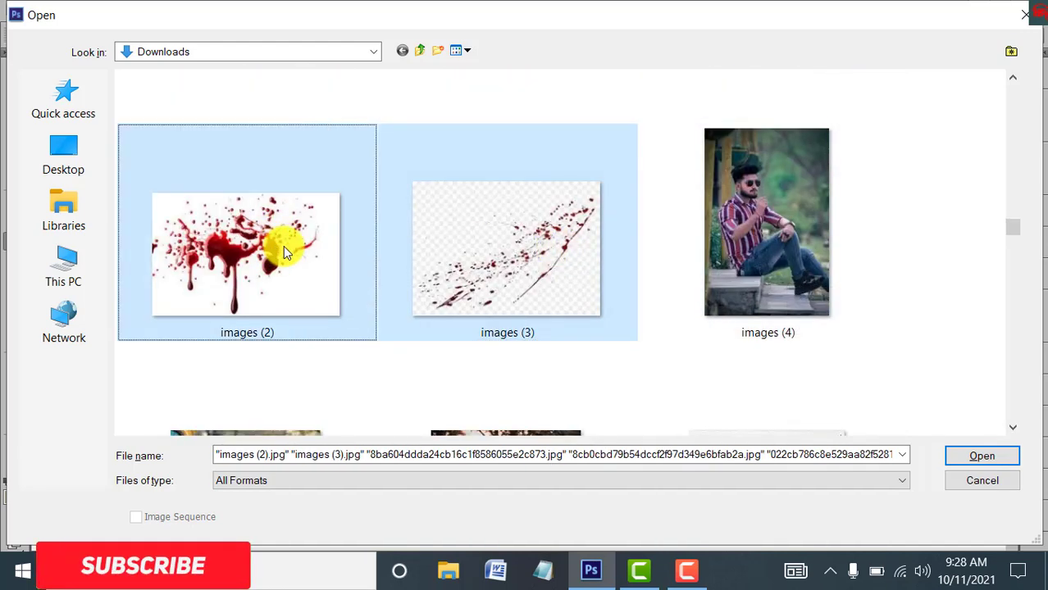
pyautogui.scroll(-2, 631, 335)
pyautogui.scroll(-4, 632, 330)
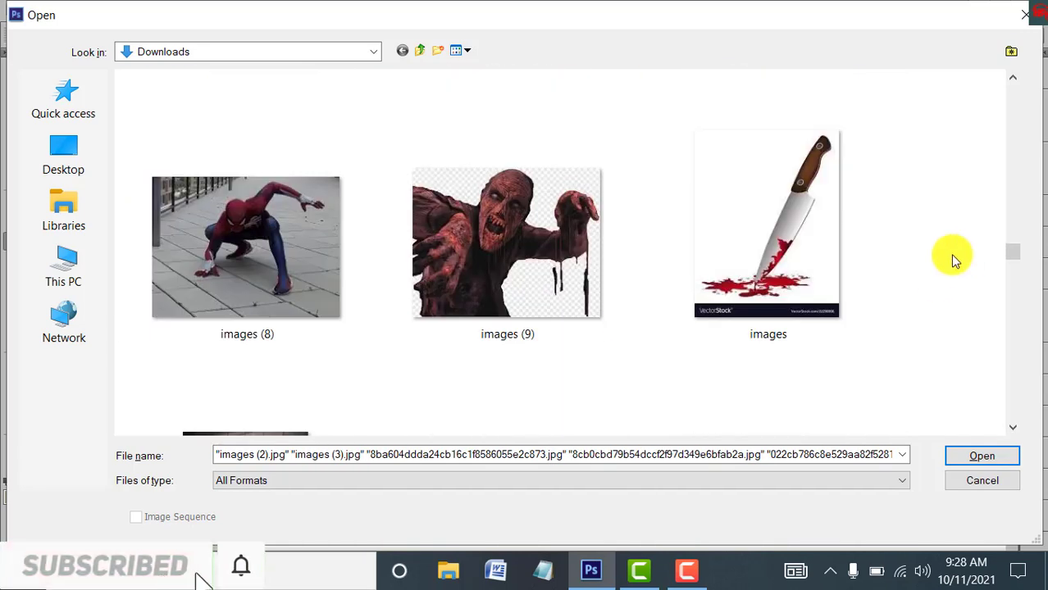
pyautogui.keyDown('ctrl'); pyautogui.click(771, 246); pyautogui.keyUp('ctrl')
pyautogui.scroll(-2, 599, 302)
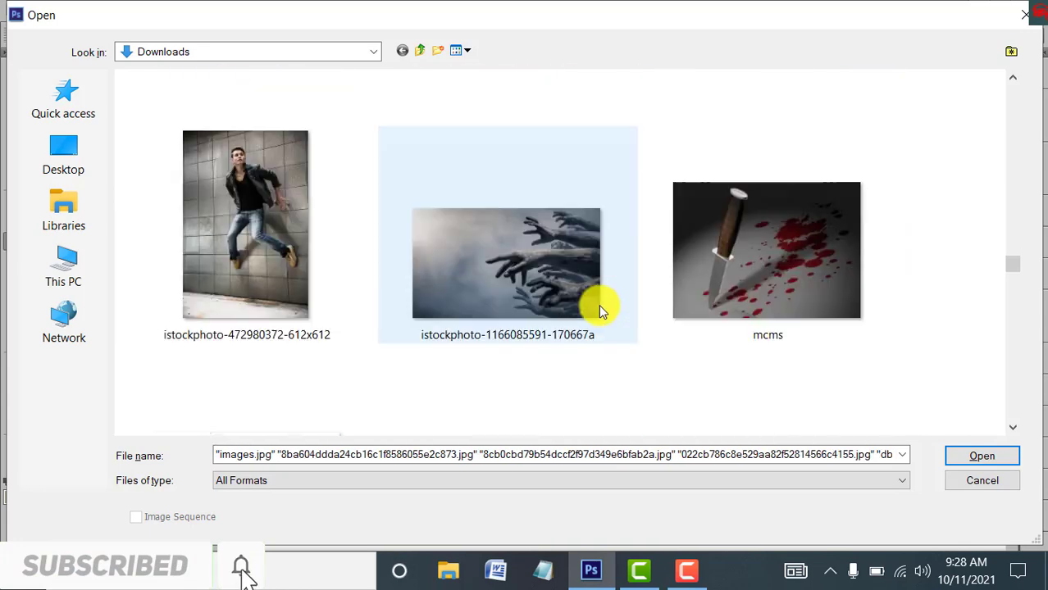
pyautogui.click(986, 457)
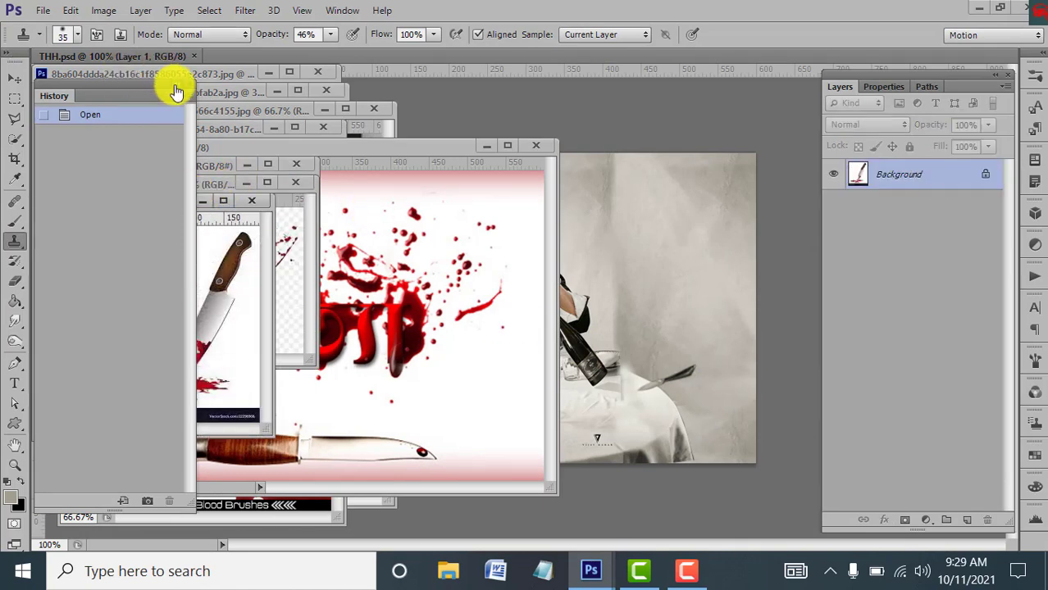
# Collapse History and dock all eight floating images as tabs, ending on the man-on-boat photo.
pyautogui.click(187, 85)
pyautogui.moveTo(182, 215); pyautogui.dragTo(612, 51)
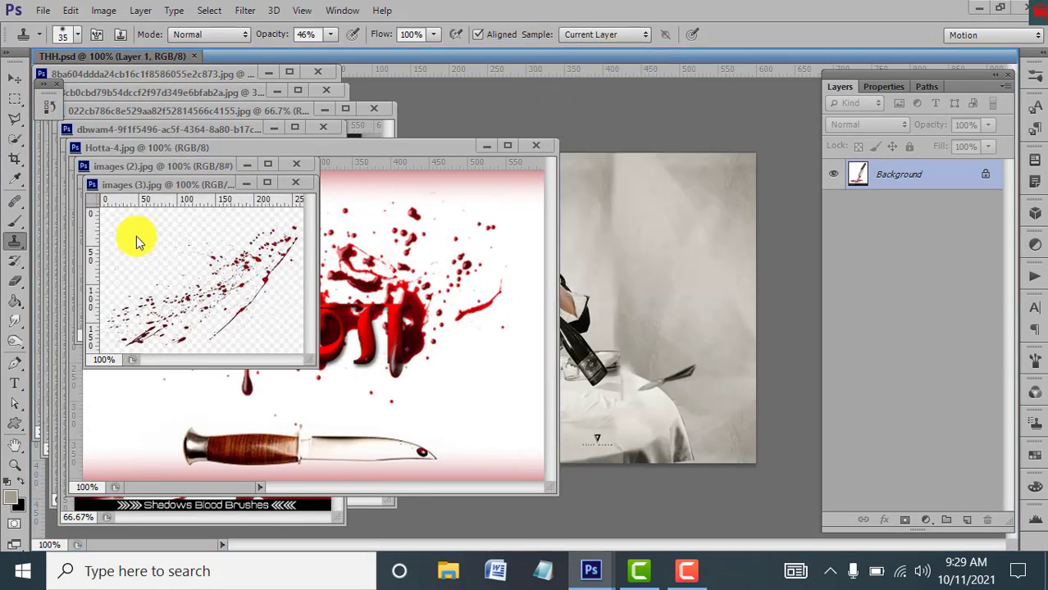
pyautogui.moveTo(194, 185); pyautogui.dragTo(601, 60)
pyautogui.moveTo(201, 176); pyautogui.dragTo(616, 59)
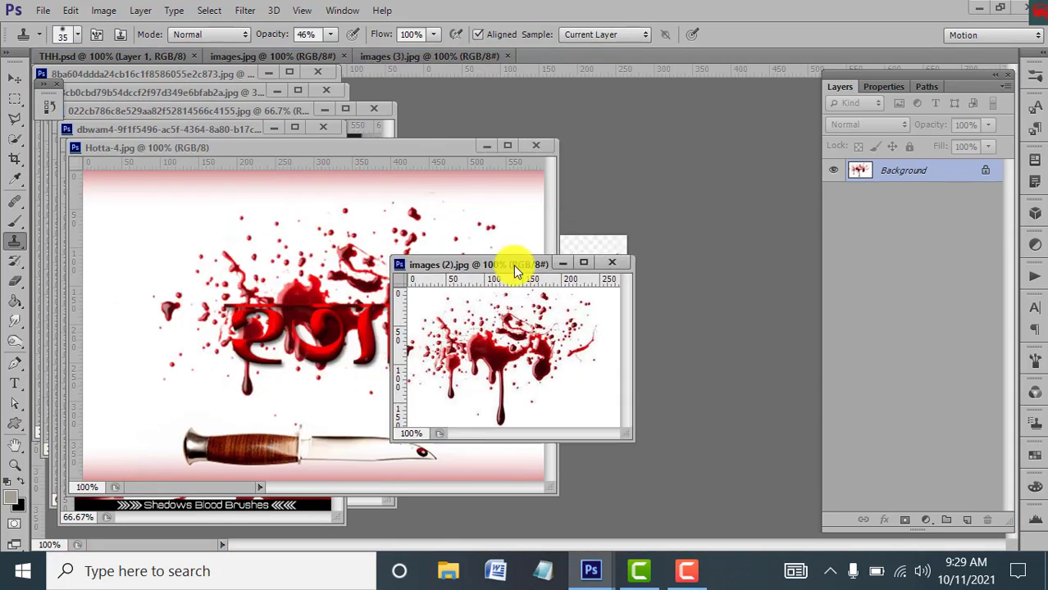
pyautogui.moveTo(254, 154); pyautogui.dragTo(656, 58)
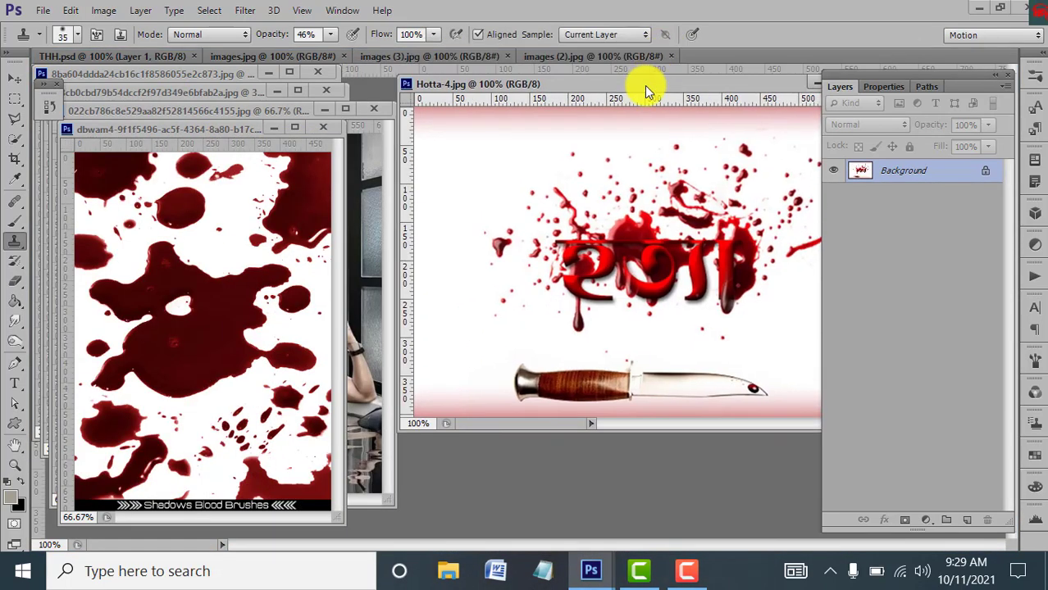
pyautogui.moveTo(184, 129); pyautogui.dragTo(607, 59)
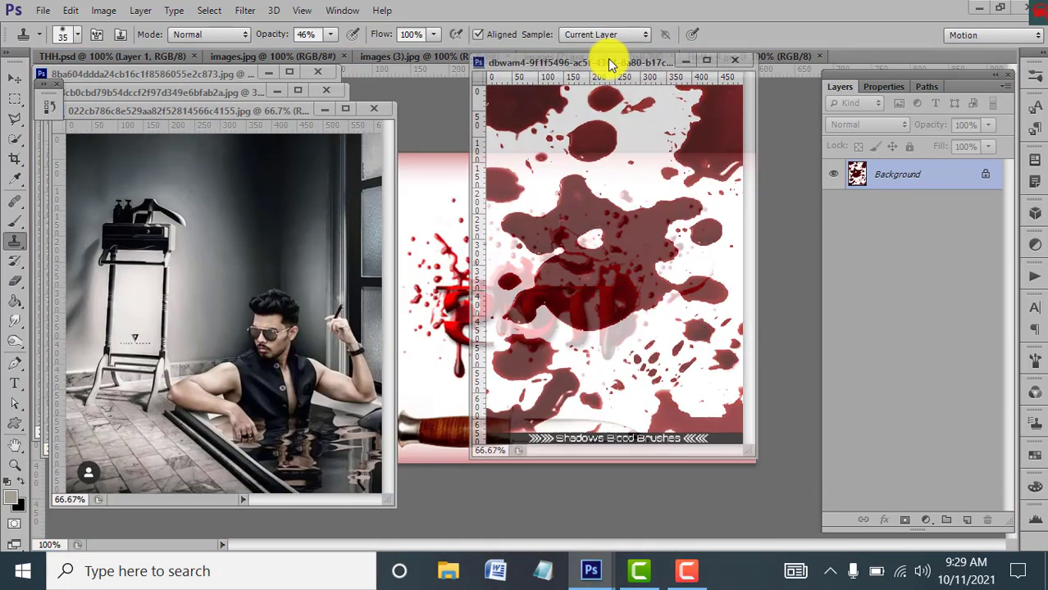
pyautogui.moveTo(197, 110); pyautogui.dragTo(607, 61)
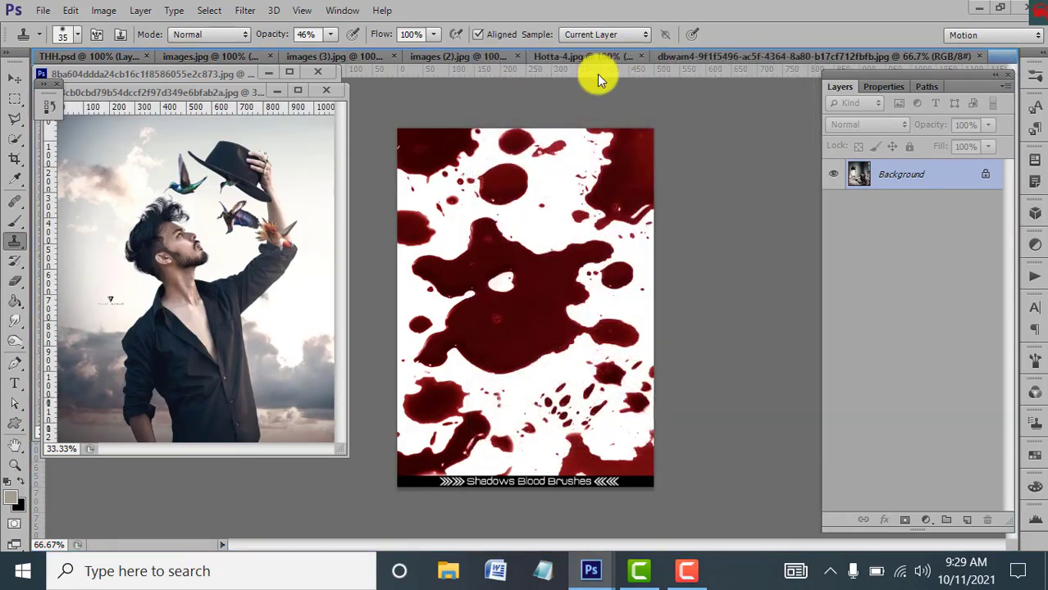
pyautogui.moveTo(201, 90)
pyautogui.mouseDown()
pyautogui.moveTo(455, 186)
pyautogui.moveTo(538, 58)
pyautogui.mouseUp()
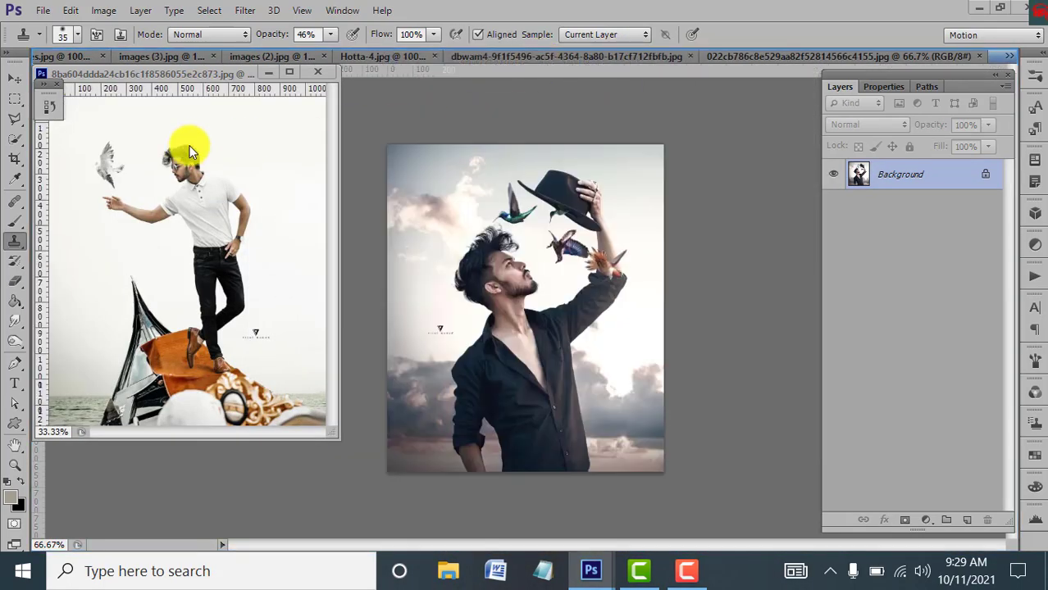
pyautogui.moveTo(180, 72)
pyautogui.mouseDown()
pyautogui.moveTo(260, 128)
pyautogui.moveTo(615, 49)
pyautogui.moveTo(615, 177)
pyautogui.moveTo(604, 53)
pyautogui.mouseUp()
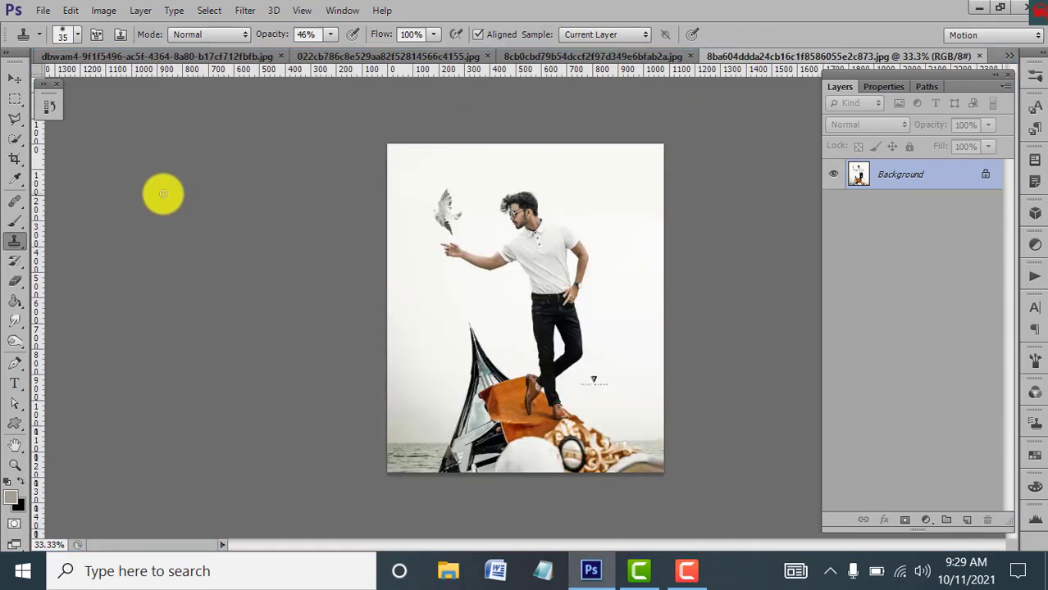
# With the Polygonal Lasso, zoom in and trace the boat man from his leg upward.
pyautogui.click(15, 137)
pyautogui.click(15, 119)
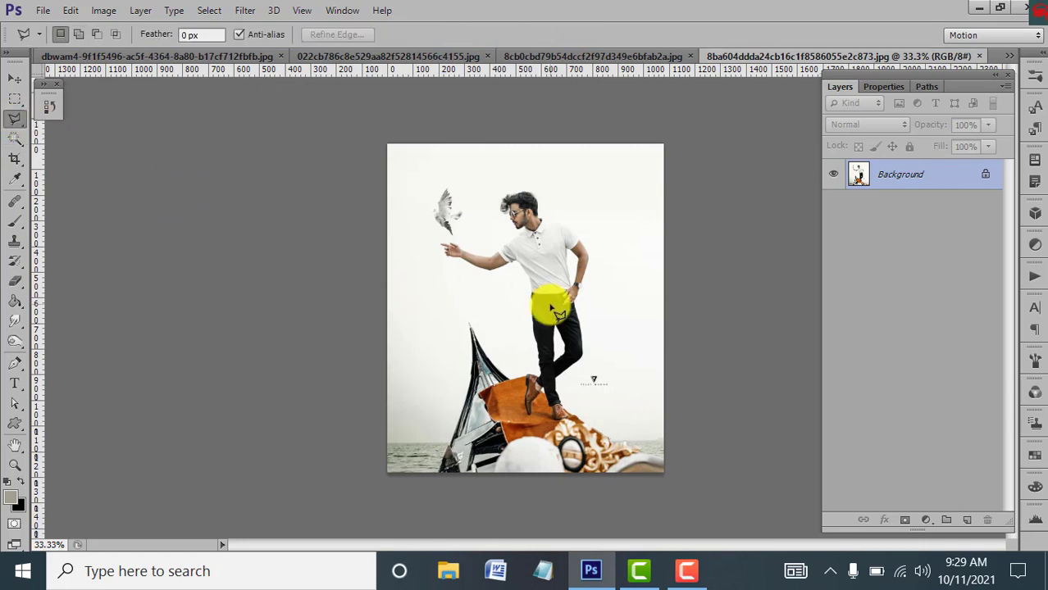
pyautogui.hotkey('ctrl', '+')
pyautogui.hotkey('ctrl', '+')
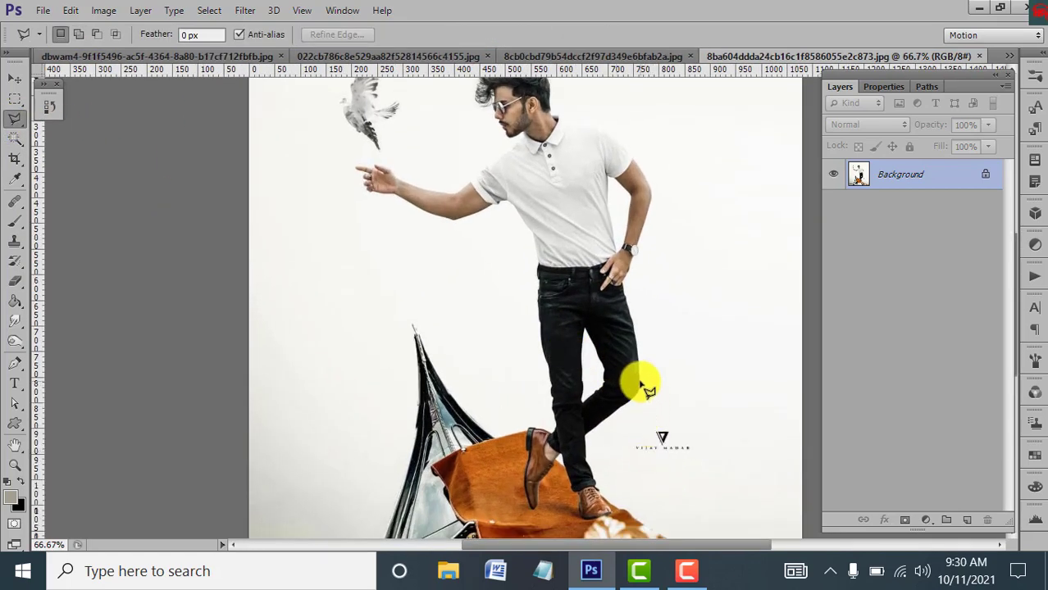
pyautogui.click(641, 379)
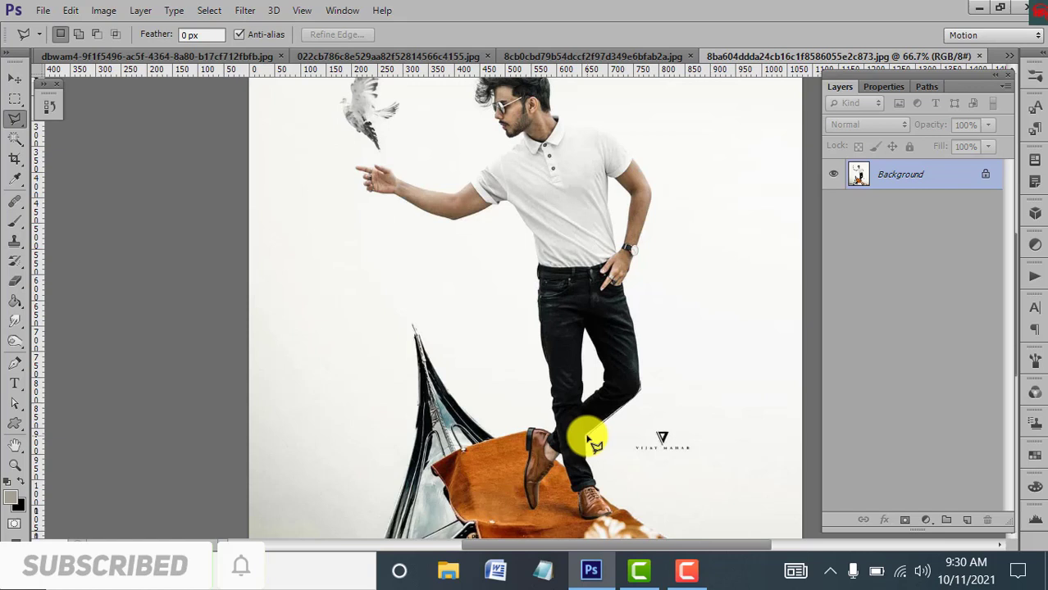
pyautogui.scroll(-1, 597, 443)
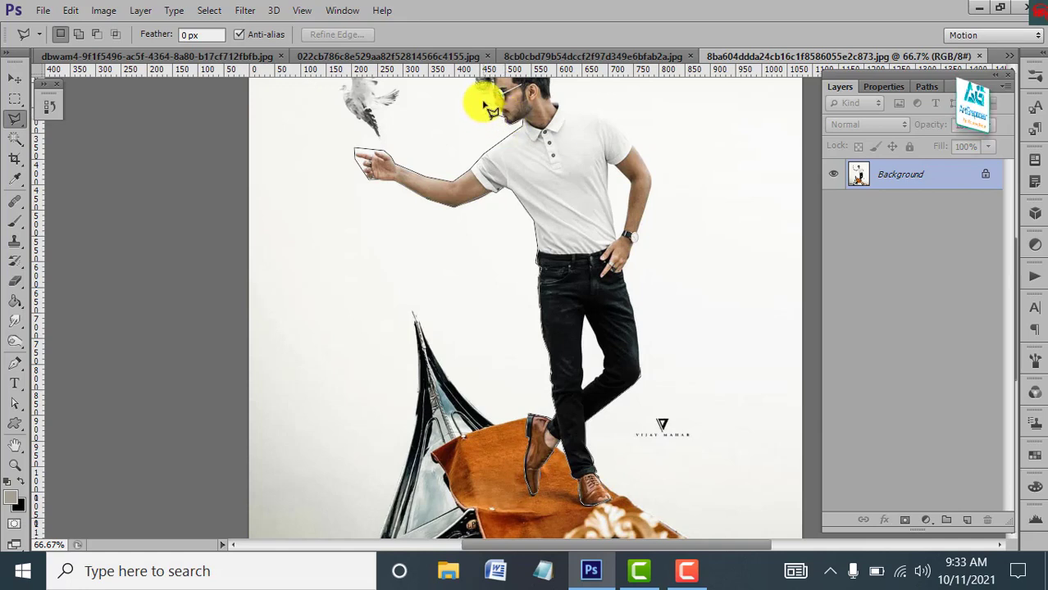
# Zoom out, add lasso points at the neck and shoulder, and close the selection around the man.
pyautogui.hotkey('ctrl', '-')
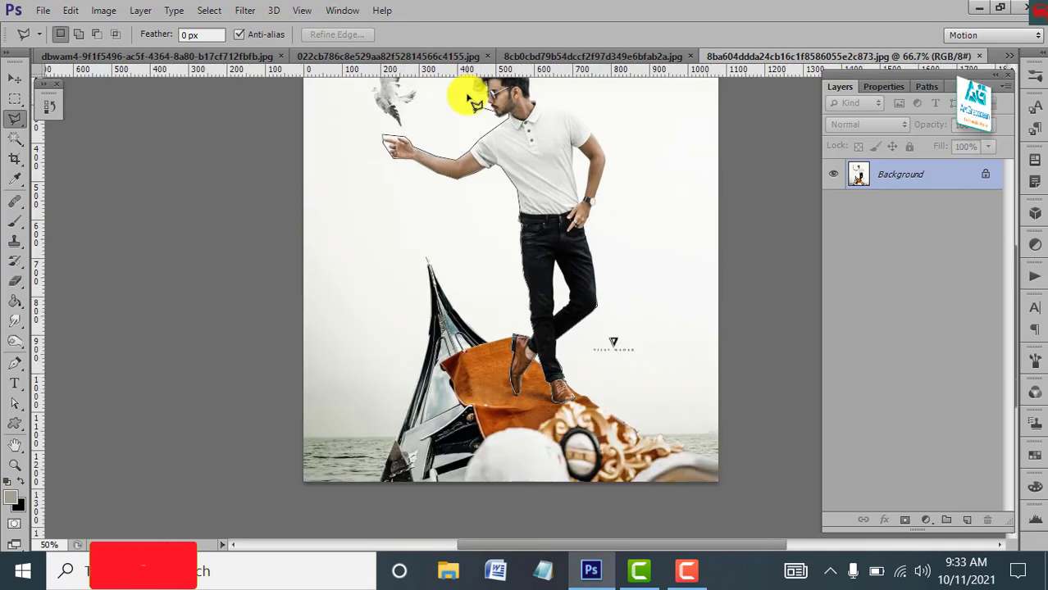
pyautogui.hotkey('ctrl', '-')
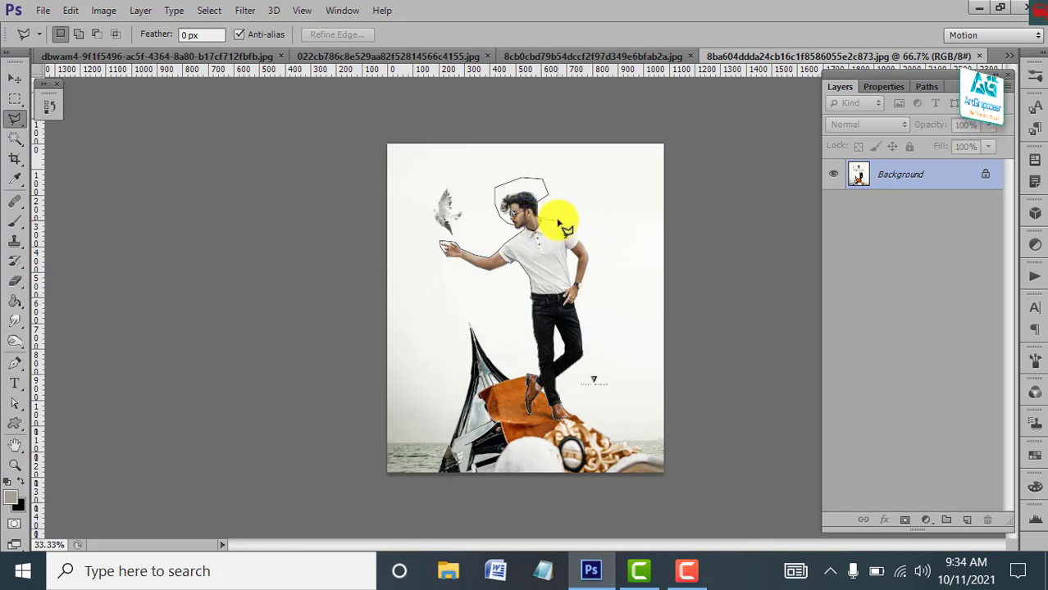
pyautogui.click(558, 219)
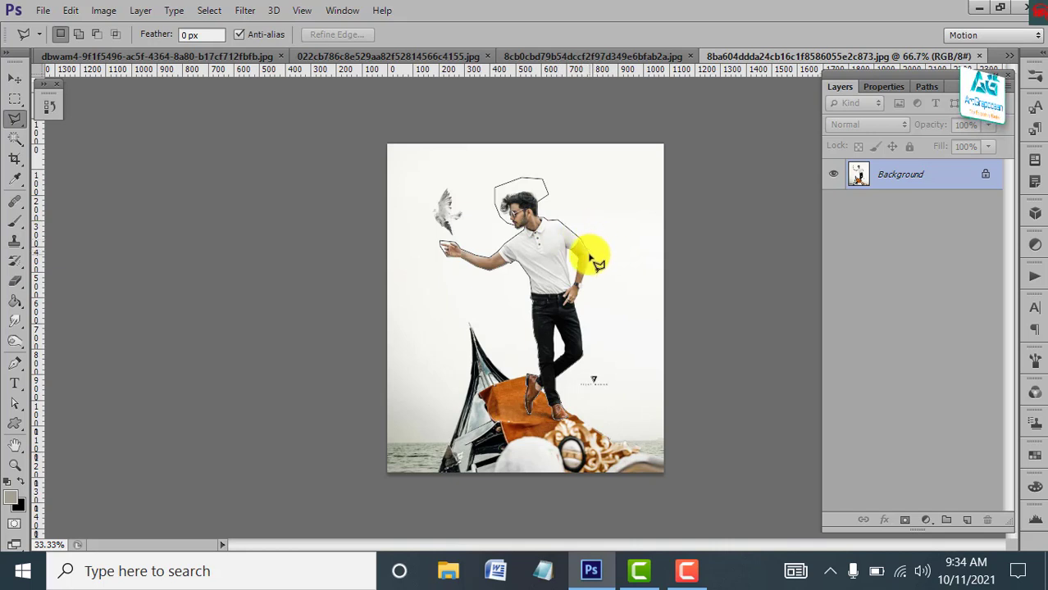
pyautogui.click(587, 254)
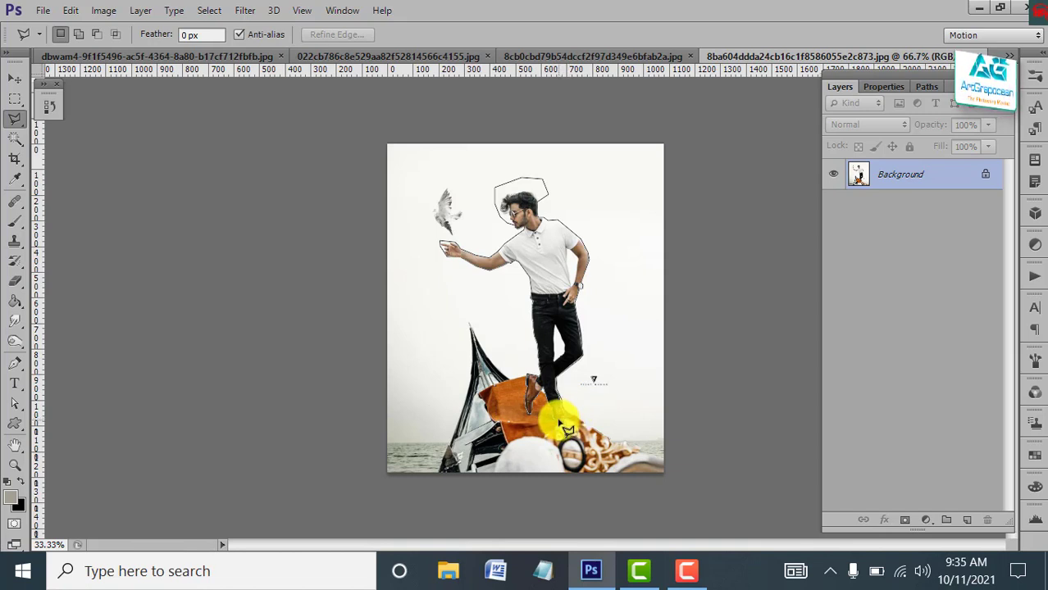
pyautogui.doubleClick(560, 424)
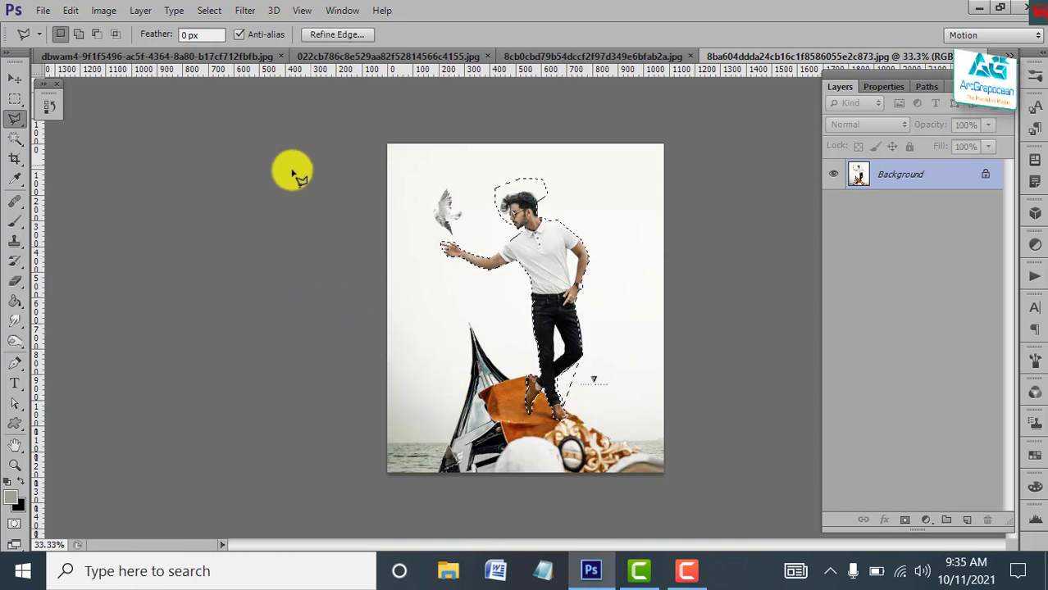
# Move the selected boat man with the Move tool into THH.psd as new Layer 5.
pyautogui.click(208, 9)
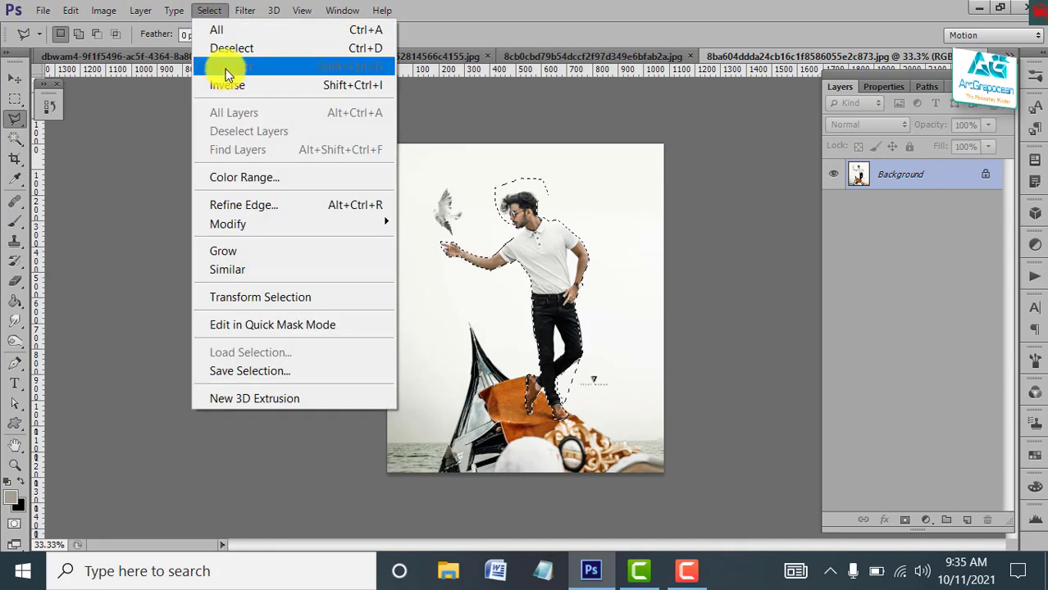
pyautogui.click(228, 73)
pyautogui.click(208, 10)
pyautogui.click(15, 78)
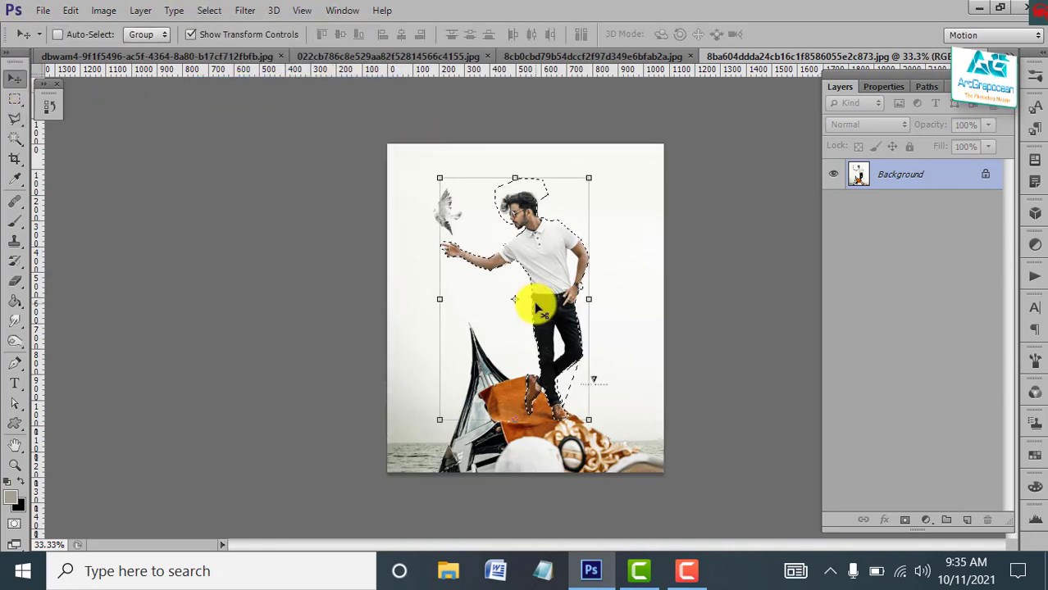
pyautogui.moveTo(537, 307); pyautogui.dragTo(630, 113)
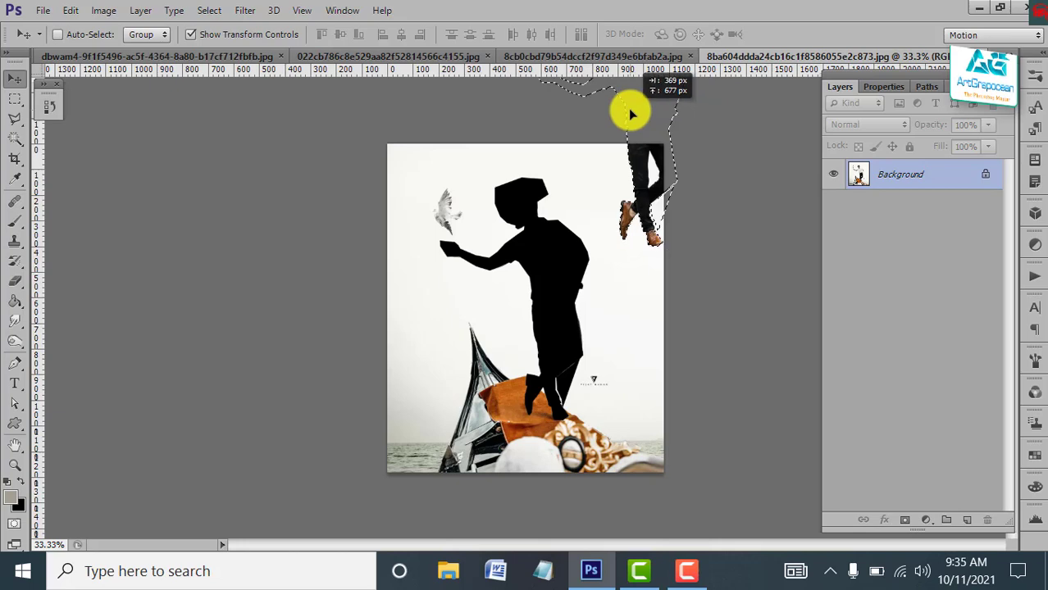
pyautogui.moveTo(630, 113)
pyautogui.mouseDown()
pyautogui.moveTo(591, 283)
pyautogui.moveTo(678, 199)
pyautogui.moveTo(602, 59)
pyautogui.mouseUp()
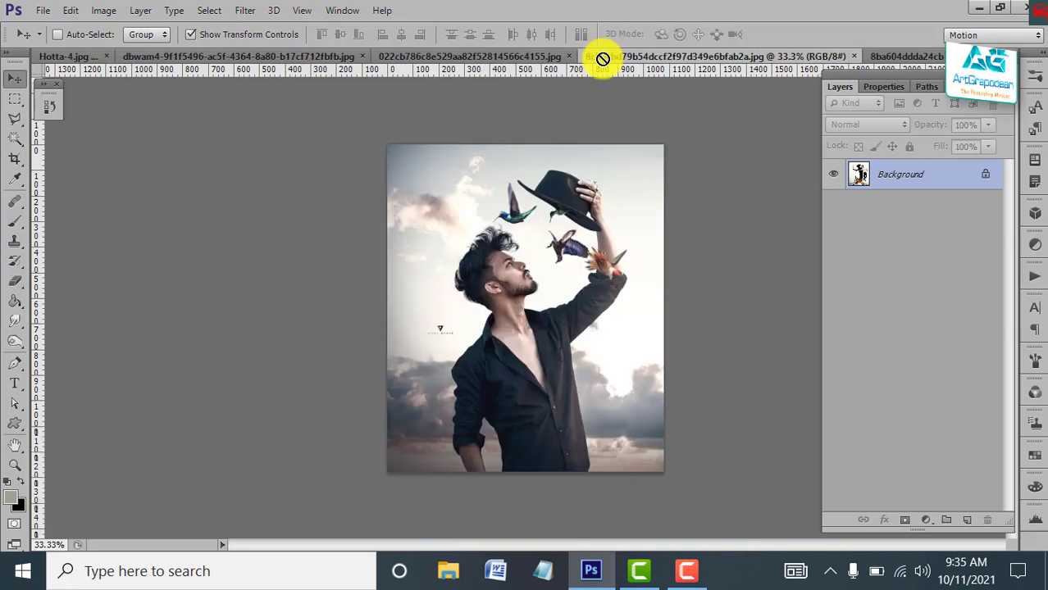
pyautogui.moveTo(602, 59); pyautogui.dragTo(620, 240)
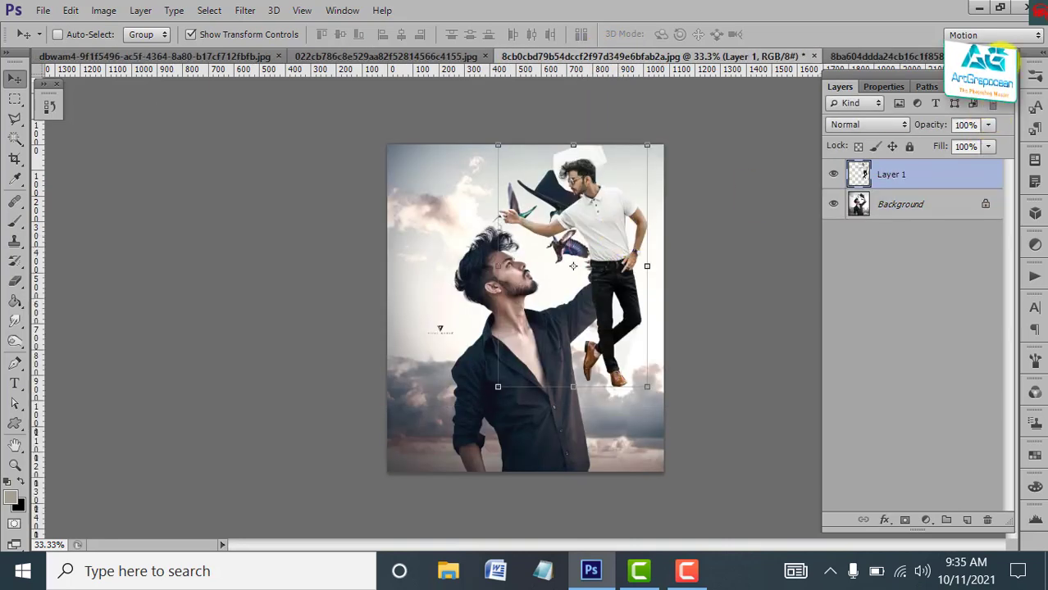
pyautogui.click(1025, 56)
pyautogui.click(708, 63)
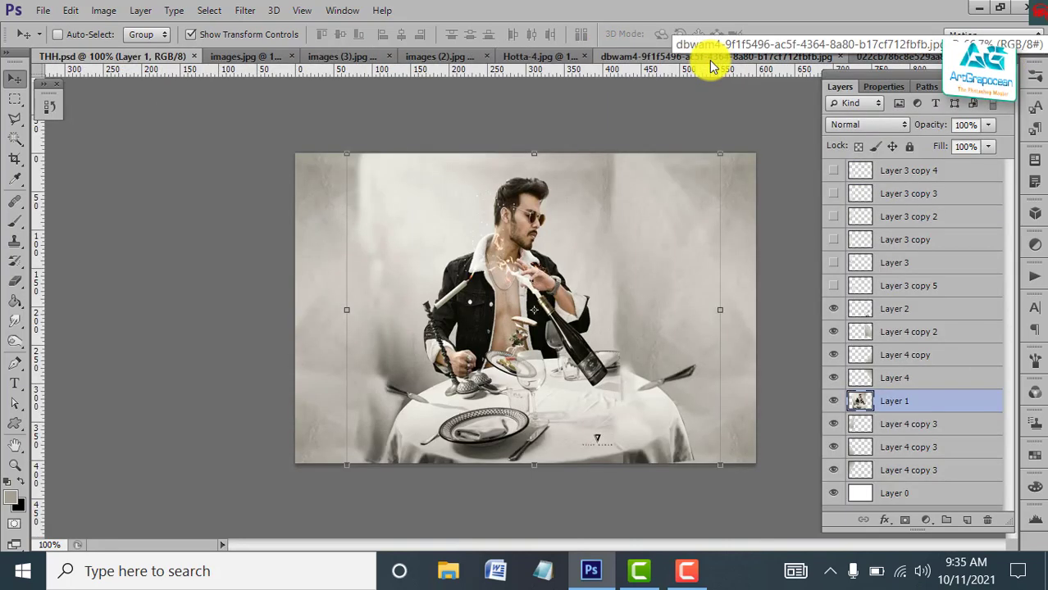
pyautogui.click(670, 62)
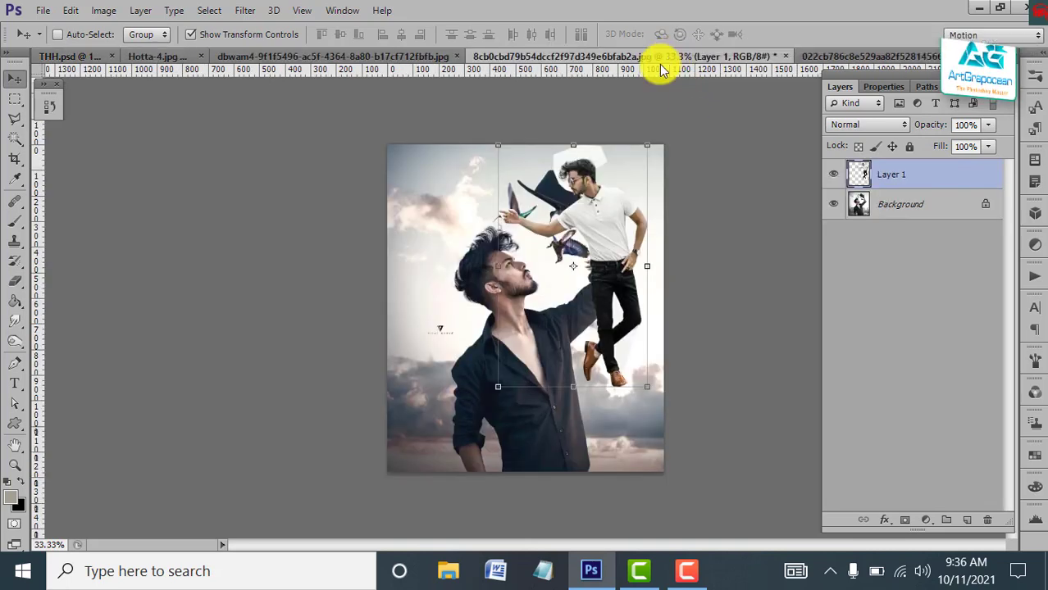
pyautogui.moveTo(585, 204)
pyautogui.mouseDown()
pyautogui.moveTo(52, 55)
pyautogui.moveTo(619, 242)
pyautogui.moveTo(418, 228)
pyautogui.mouseUp()
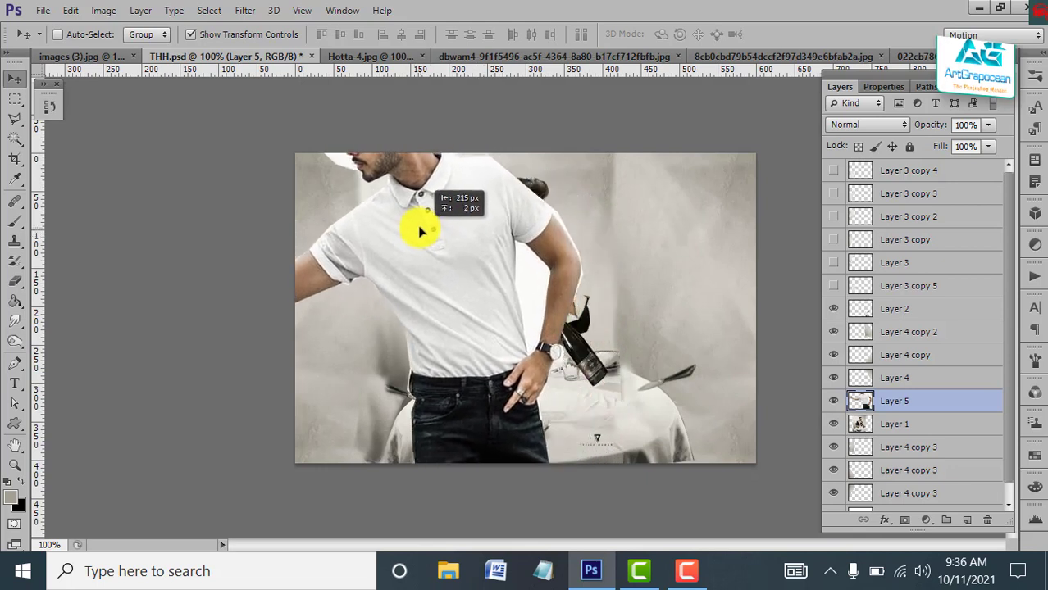
# Restack Layer 5 above Layer 2 and roughly shrink the man beside the table.
pyautogui.moveTo(923, 401); pyautogui.dragTo(925, 332)
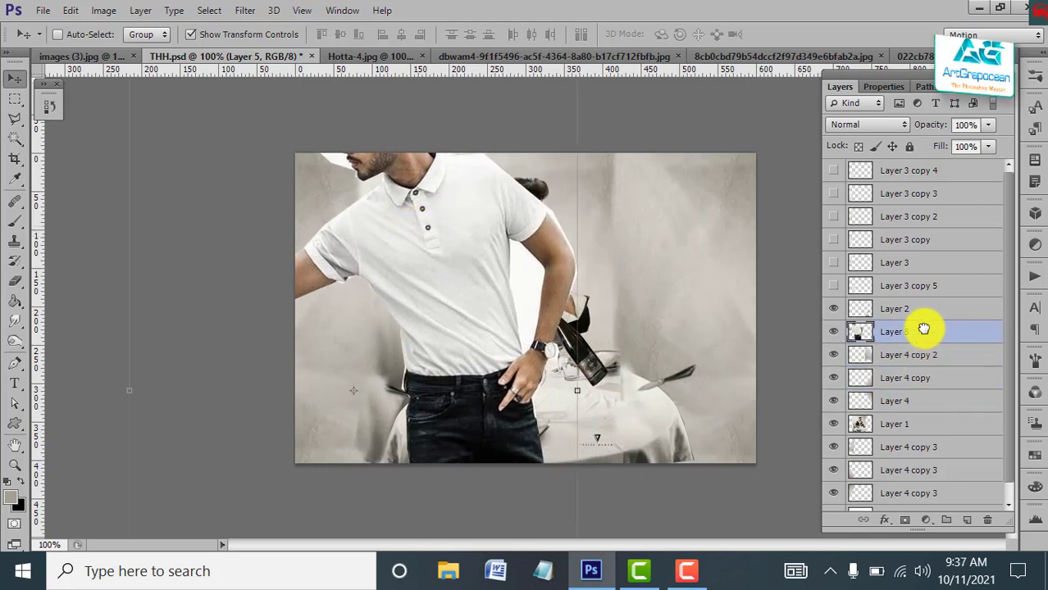
pyautogui.moveTo(443, 285); pyautogui.dragTo(698, 305)
pyautogui.moveTo(918, 331); pyautogui.dragTo(918, 304)
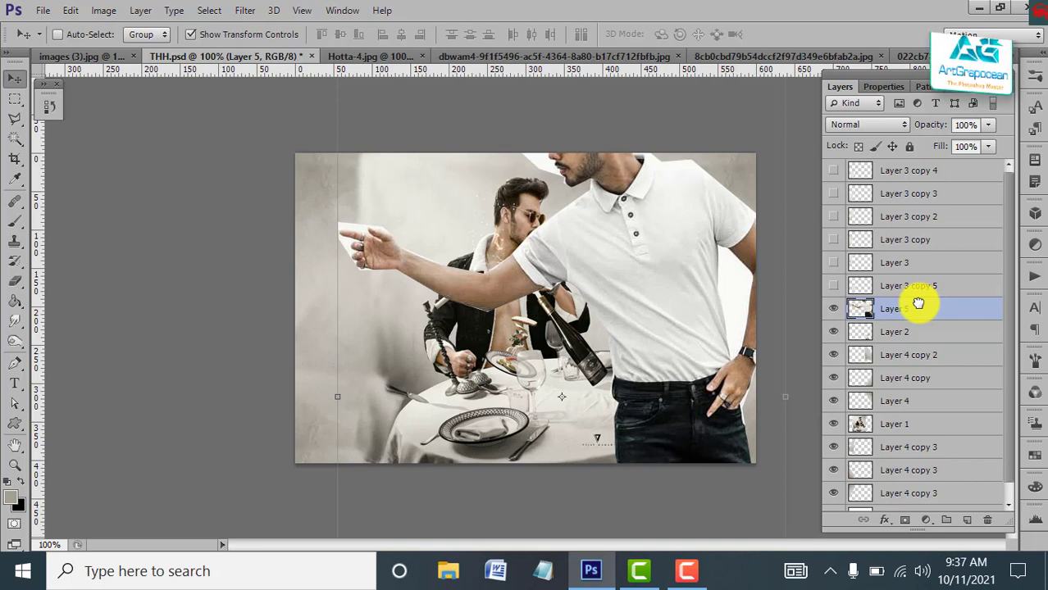
pyautogui.moveTo(650, 246); pyautogui.dragTo(623, 328)
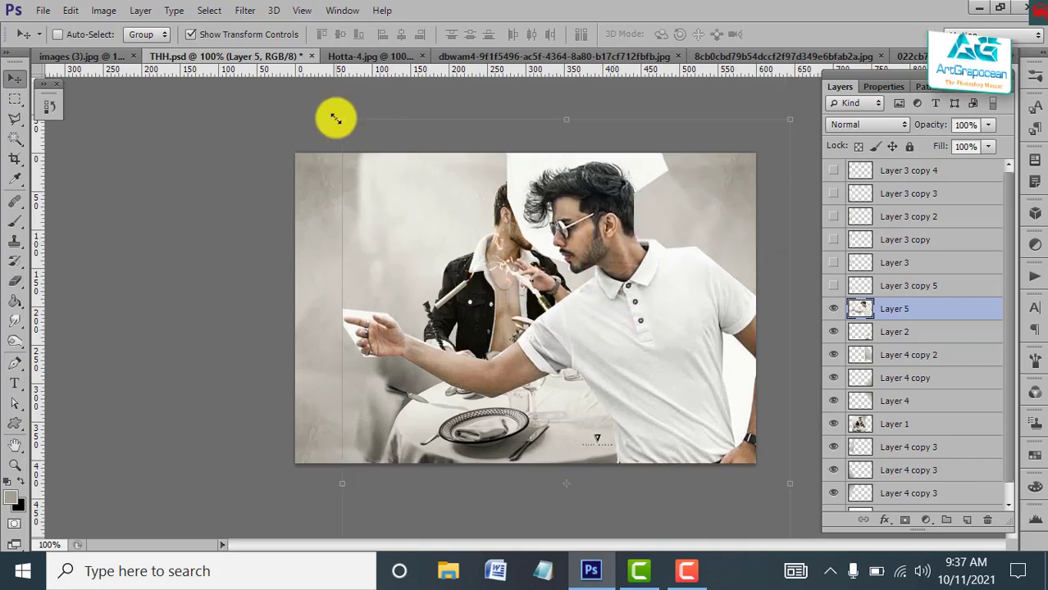
pyautogui.moveTo(342, 120); pyautogui.dragTo(444, 285)
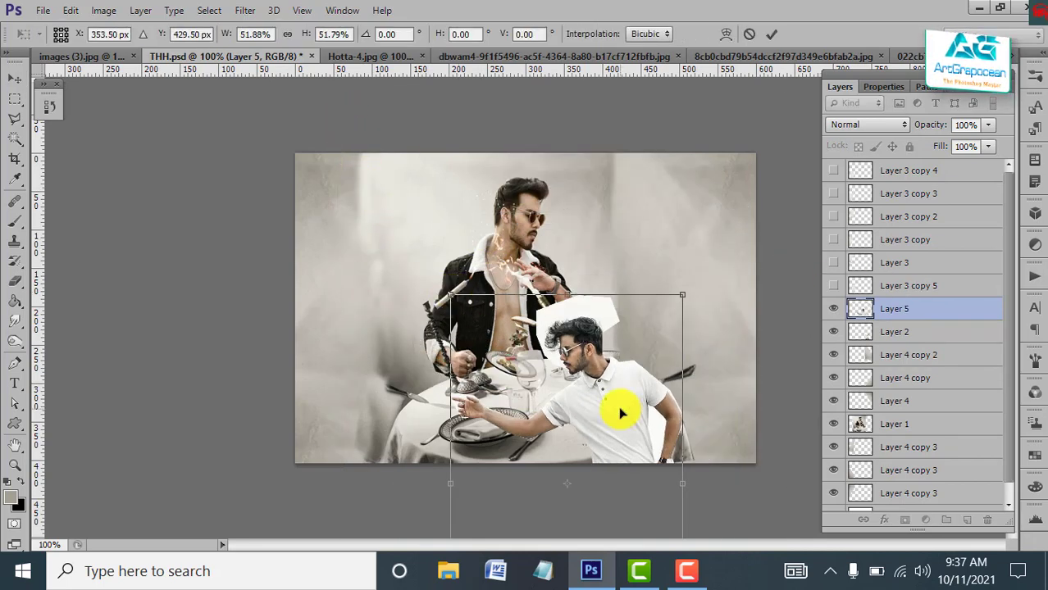
pyautogui.moveTo(620, 410); pyautogui.dragTo(691, 268)
pyautogui.moveTo(500, 163); pyautogui.dragTo(535, 263)
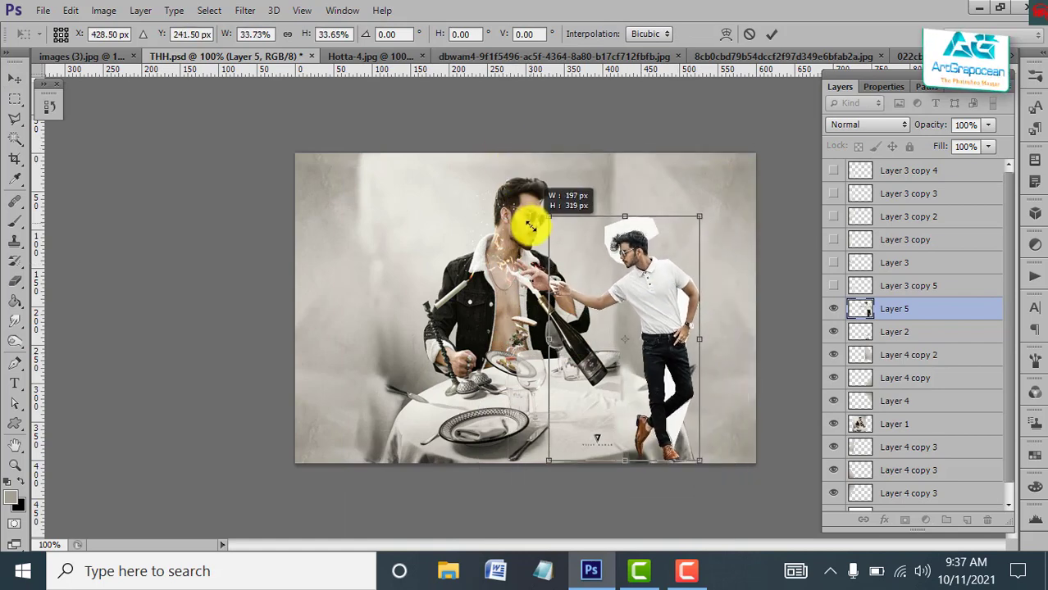
pyautogui.moveTo(642, 320); pyautogui.dragTo(715, 354)
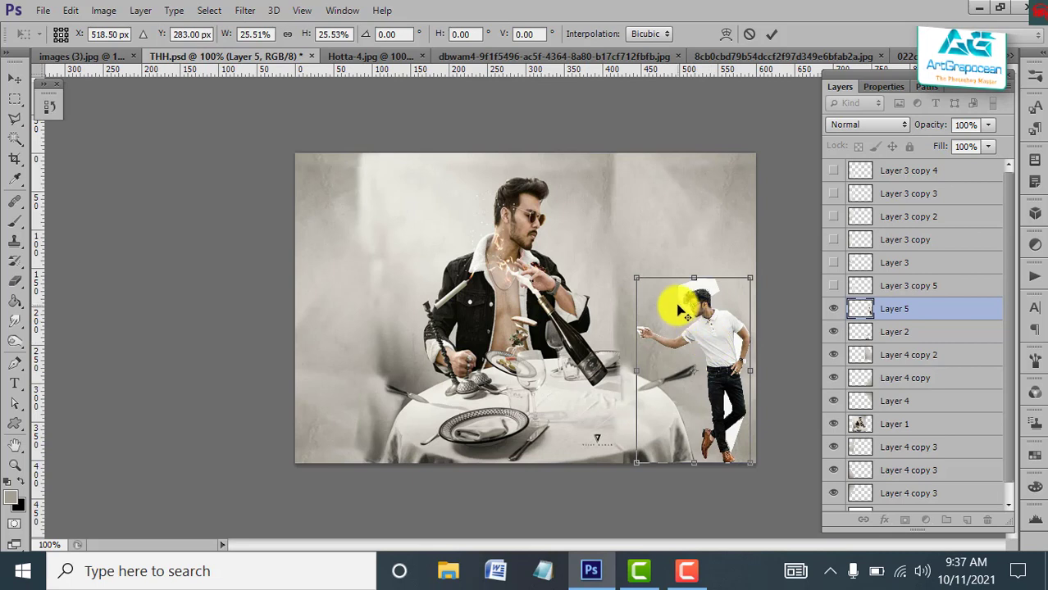
# Refine the man's scale down to about 34% at the table's right edge.
pyautogui.moveTo(636, 278); pyautogui.dragTo(613, 206)
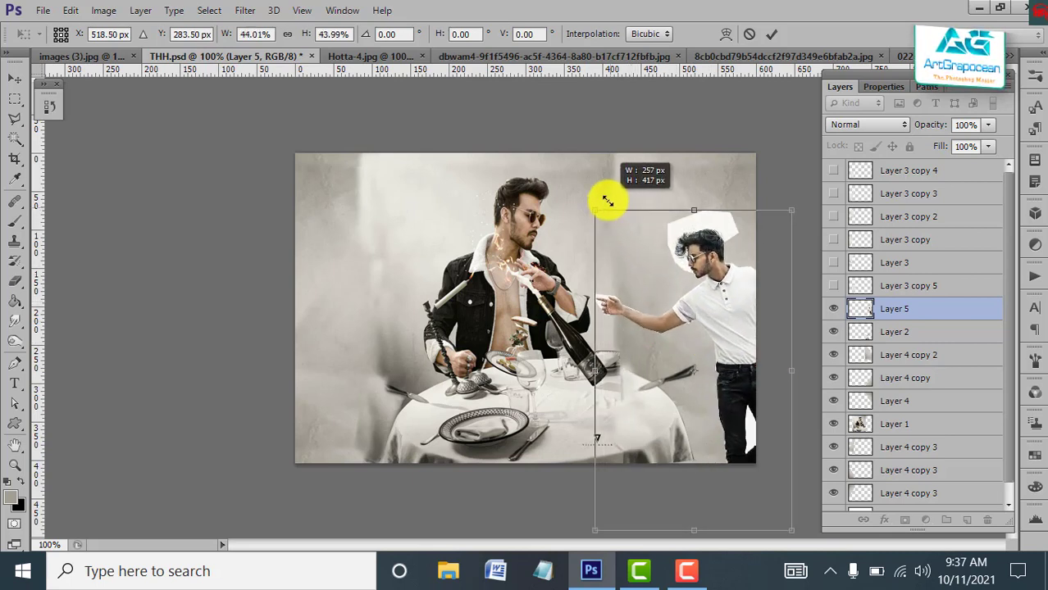
pyautogui.moveTo(665, 255)
pyautogui.mouseDown()
pyautogui.moveTo(685, 286)
pyautogui.moveTo(679, 250)
pyautogui.mouseUp()
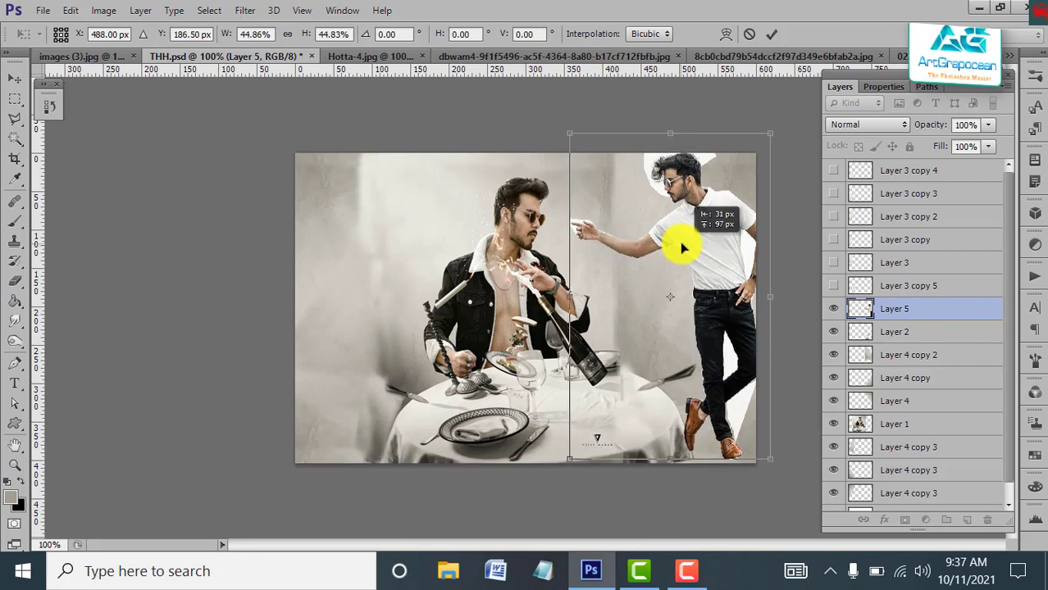
pyautogui.moveTo(678, 244); pyautogui.dragTo(679, 245)
pyautogui.moveTo(571, 133); pyautogui.dragTo(585, 160)
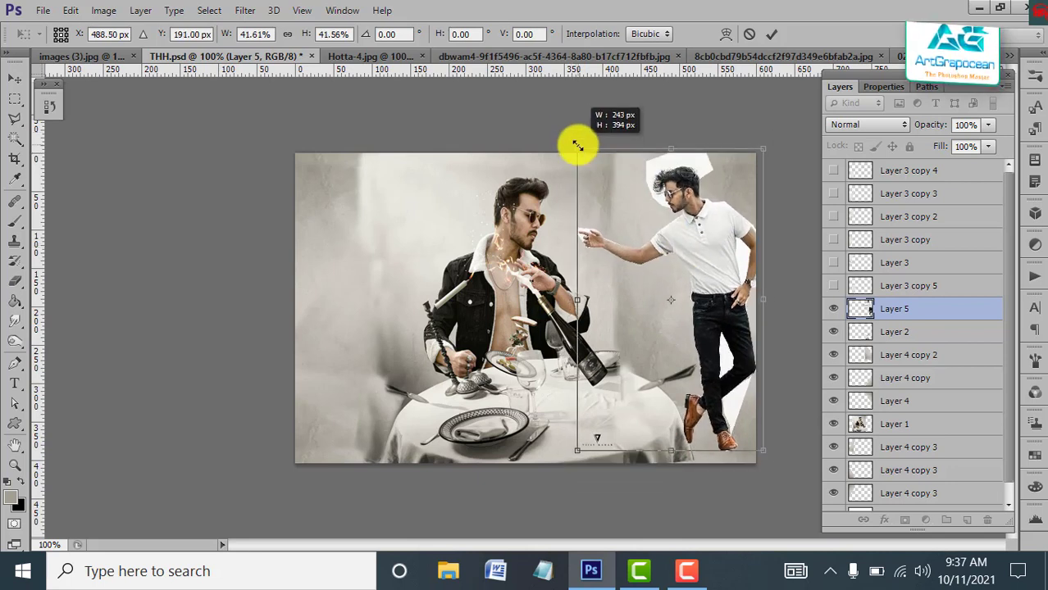
pyautogui.moveTo(724, 324); pyautogui.dragTo(728, 337)
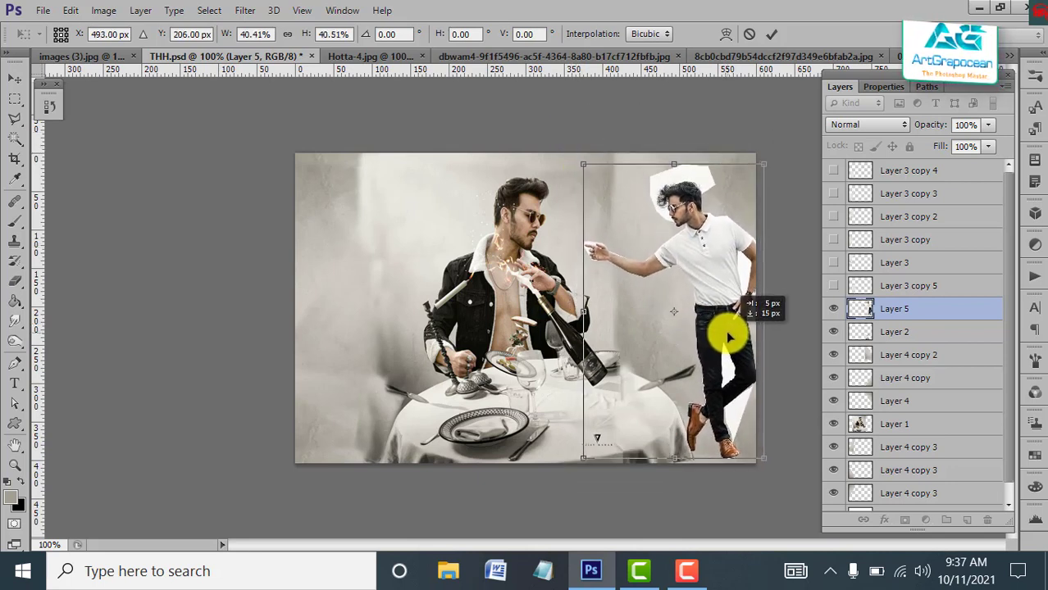
pyautogui.moveTo(579, 167); pyautogui.dragTo(583, 182)
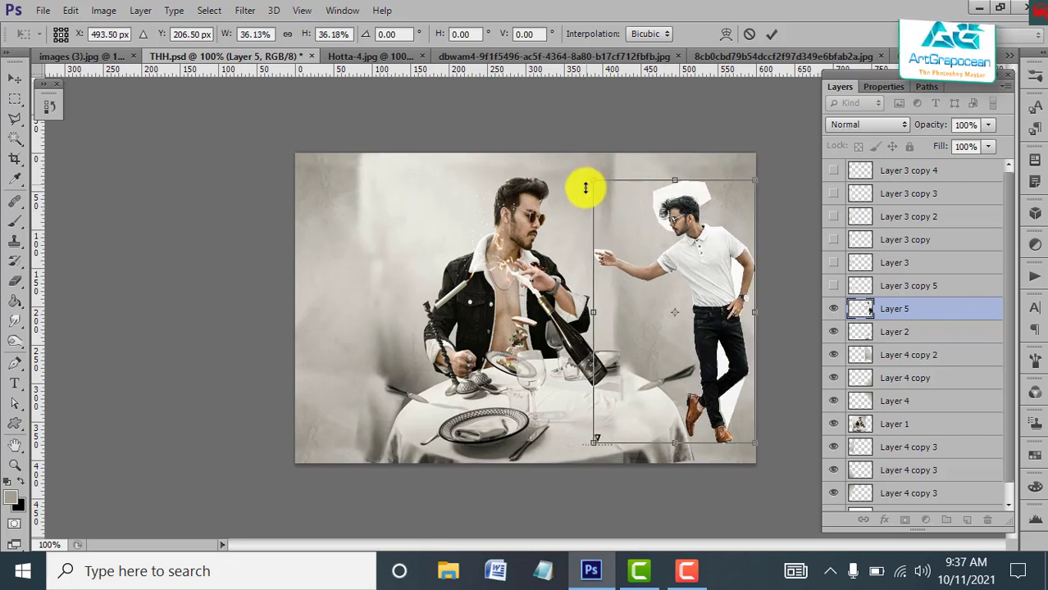
pyautogui.moveTo(716, 343); pyautogui.dragTo(715, 363)
pyautogui.moveTo(594, 204); pyautogui.dragTo(601, 211)
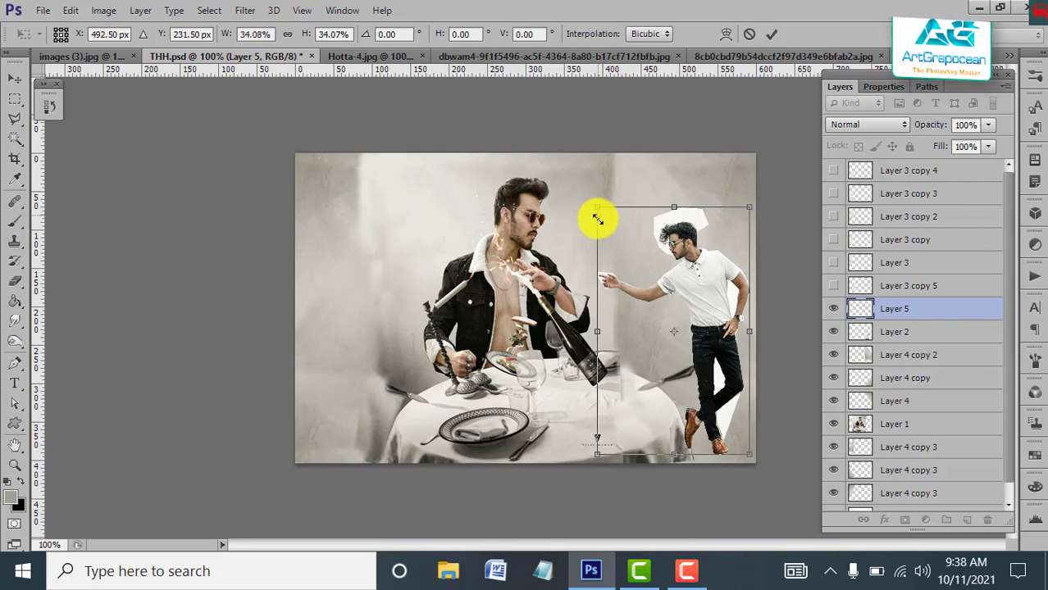
pyautogui.moveTo(692, 359); pyautogui.dragTo(693, 360)
# Nudge the scaled man a few pixels with the arrow keys into final position.
pyautogui.press('Right')
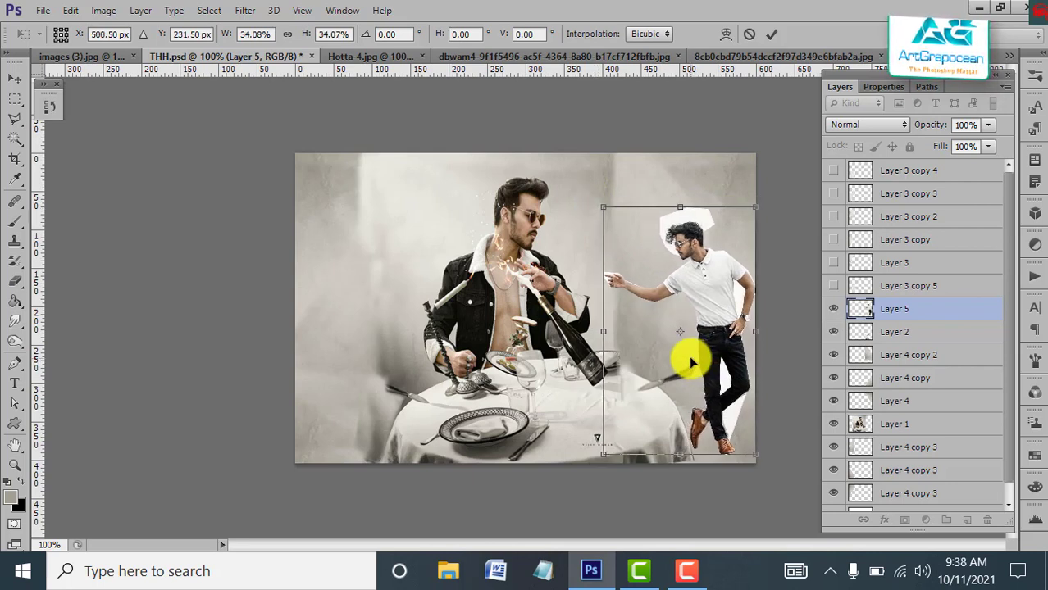
pyautogui.press('Down')
pyautogui.press('Down')
pyautogui.press('Down')
pyautogui.press('Down')
pyautogui.press('Down')
pyautogui.press('Down')
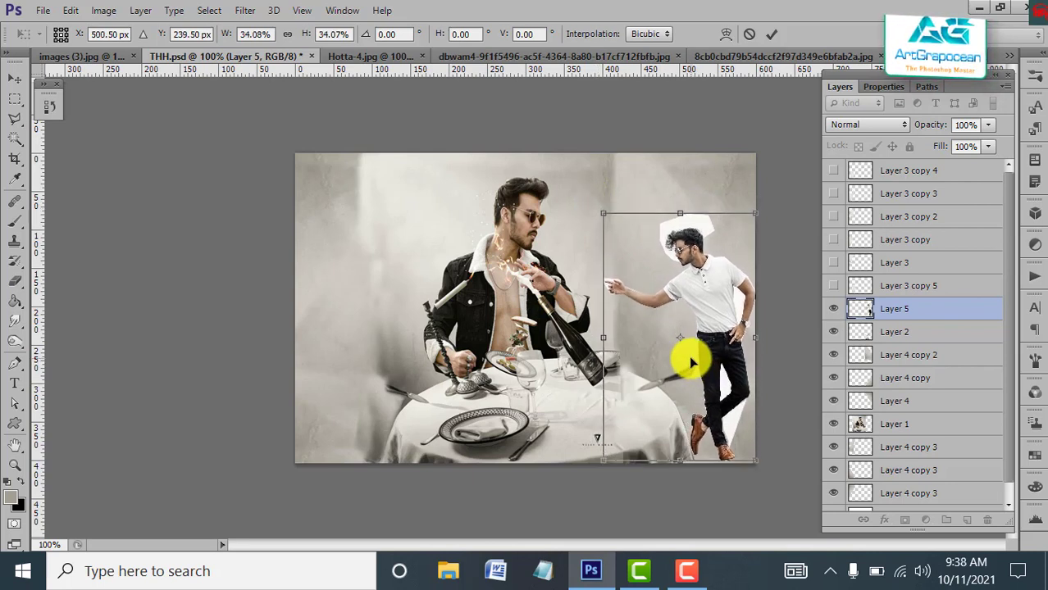
pyautogui.press('Left')
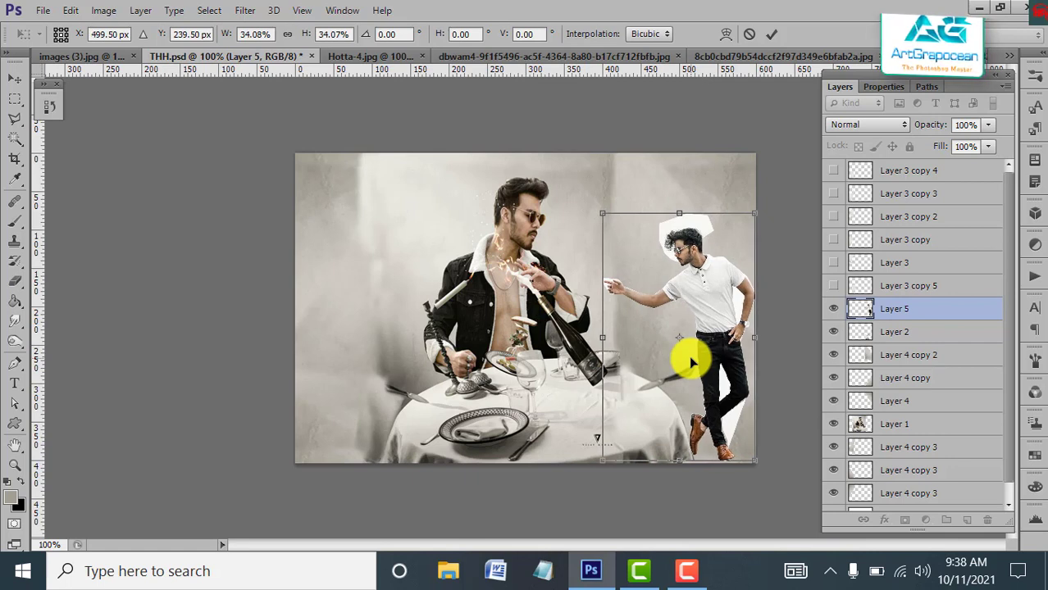
pyautogui.press('Left')
pyautogui.press('Down')
pyautogui.press('Down')
pyautogui.press('Down')
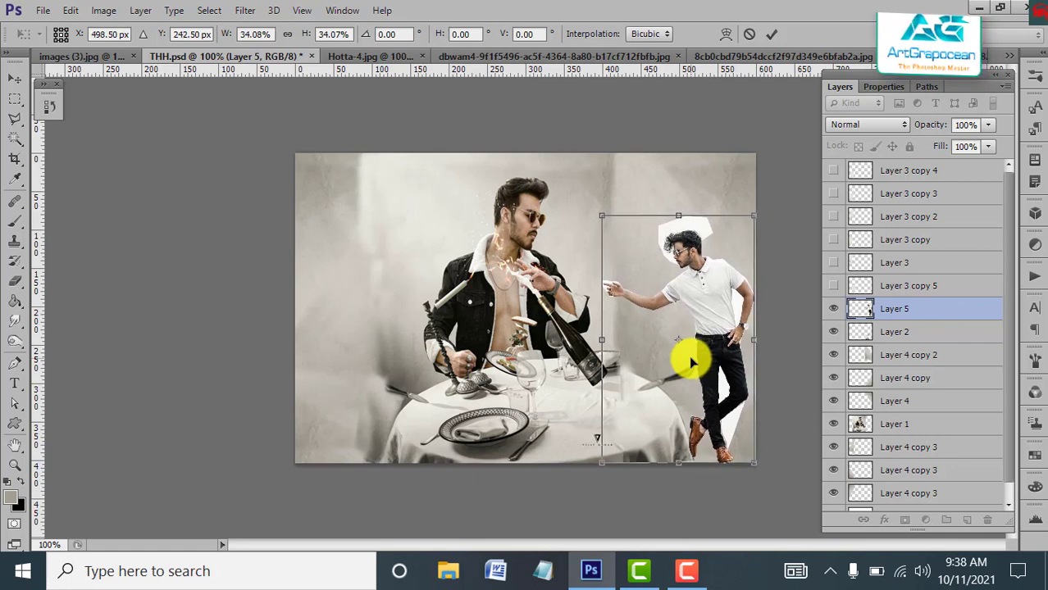
pyautogui.press('Up')
pyautogui.press('Up')
pyautogui.press('Up')
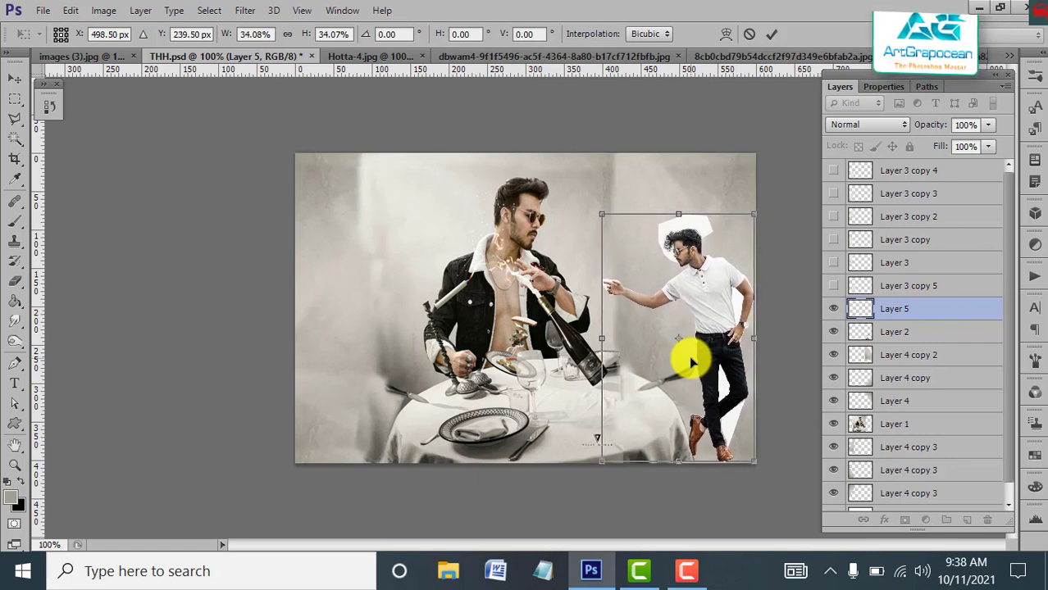
pyautogui.press('Up')
pyautogui.press('Up')
pyautogui.press('Left')
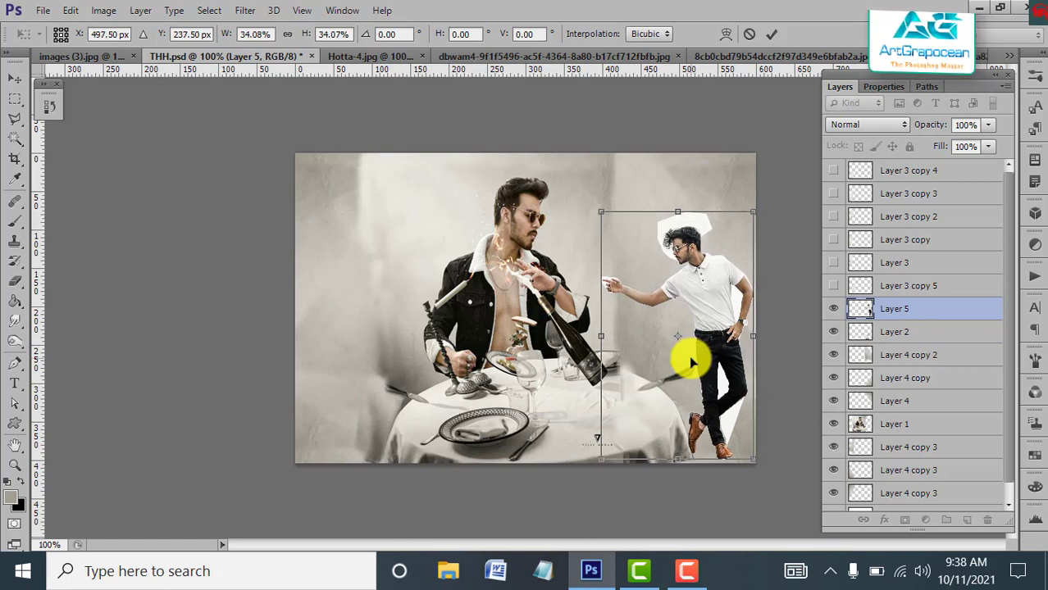
pyautogui.click(15, 138)
# Commit the transform and delete the white leftover patch around the man's hand.
pyautogui.click(445, 227)
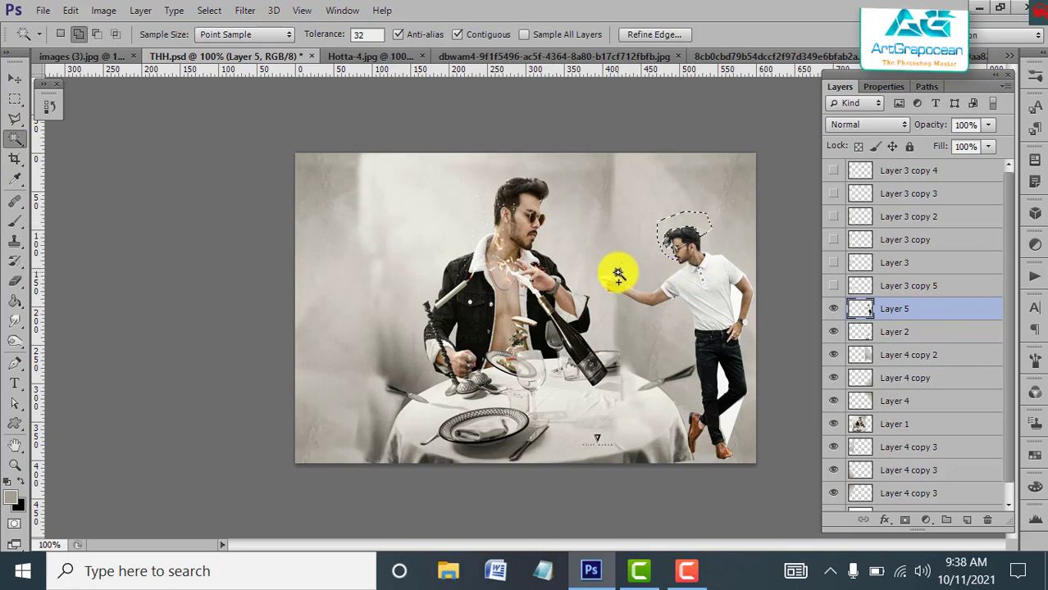
pyautogui.click(729, 415)
pyautogui.click(608, 283)
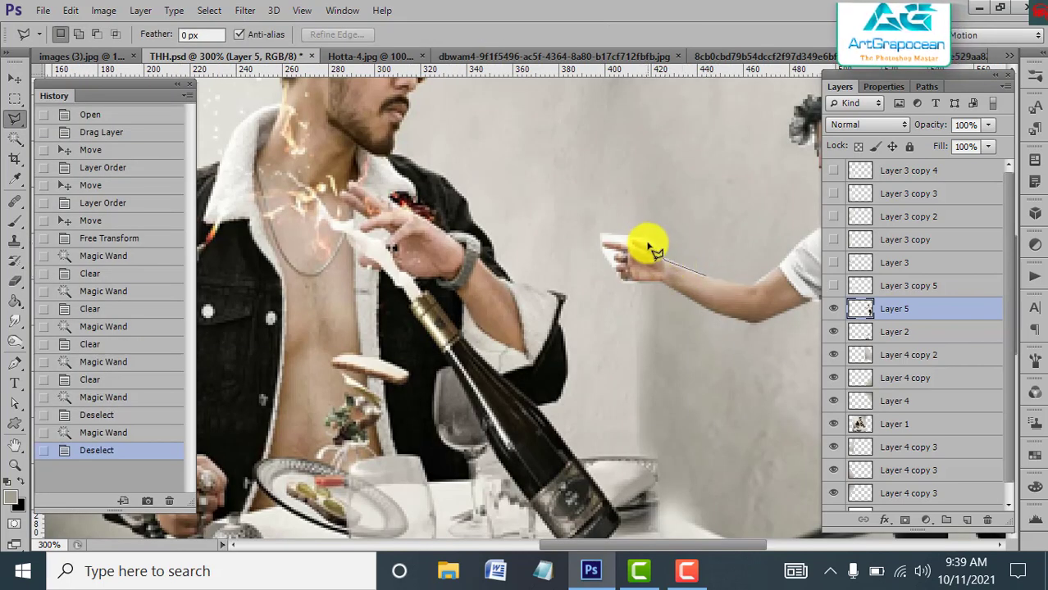
pyautogui.click(604, 246)
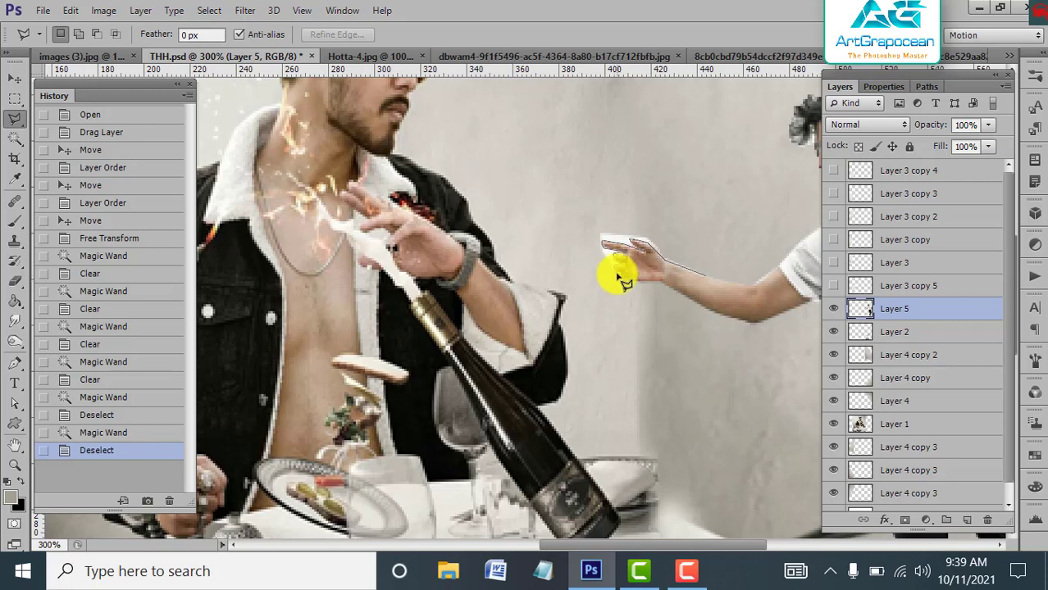
pyautogui.moveTo(623, 287)
pyautogui.mouseDown()
pyautogui.moveTo(596, 250)
pyautogui.moveTo(673, 222)
pyautogui.moveTo(712, 283)
pyautogui.mouseUp()
pyautogui.doubleClick(703, 275)
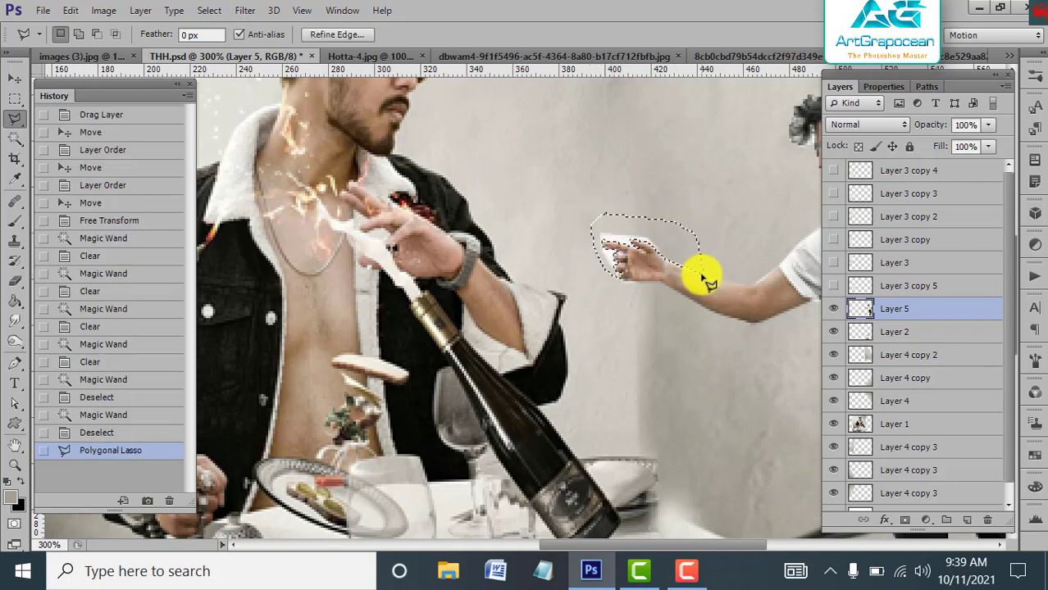
pyautogui.press('Delete')
# Deselect and bring up the Open dialog on the Downloads folder.
pyautogui.click(209, 10)
pyautogui.click(229, 48)
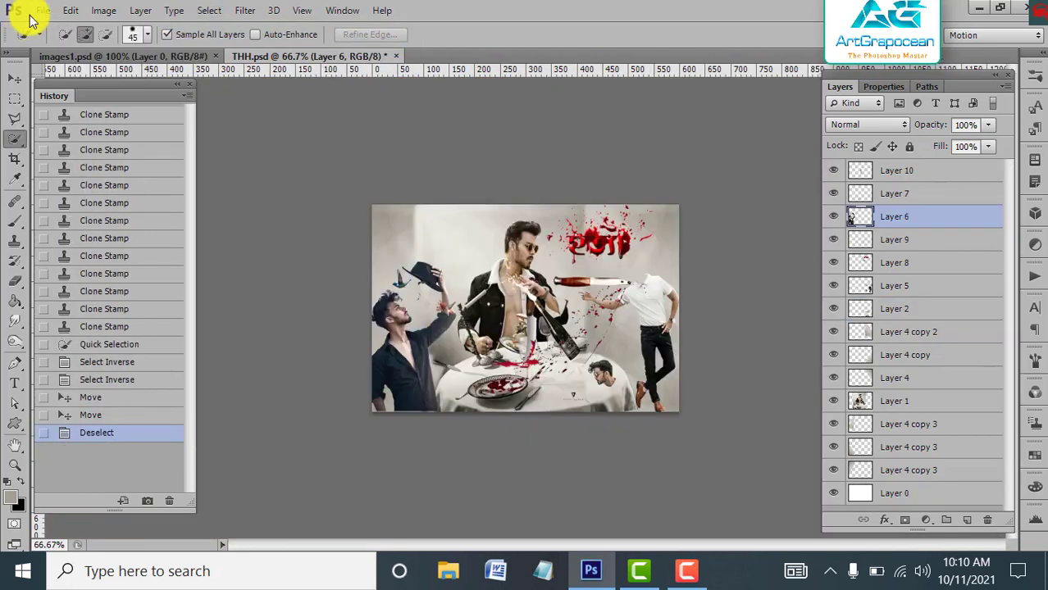
pyautogui.click(19, 11)
pyautogui.click(37, 49)
# Open the man-with-hat photo from Downloads and dock it as a tab.
pyautogui.scroll(-2, 399, 325)
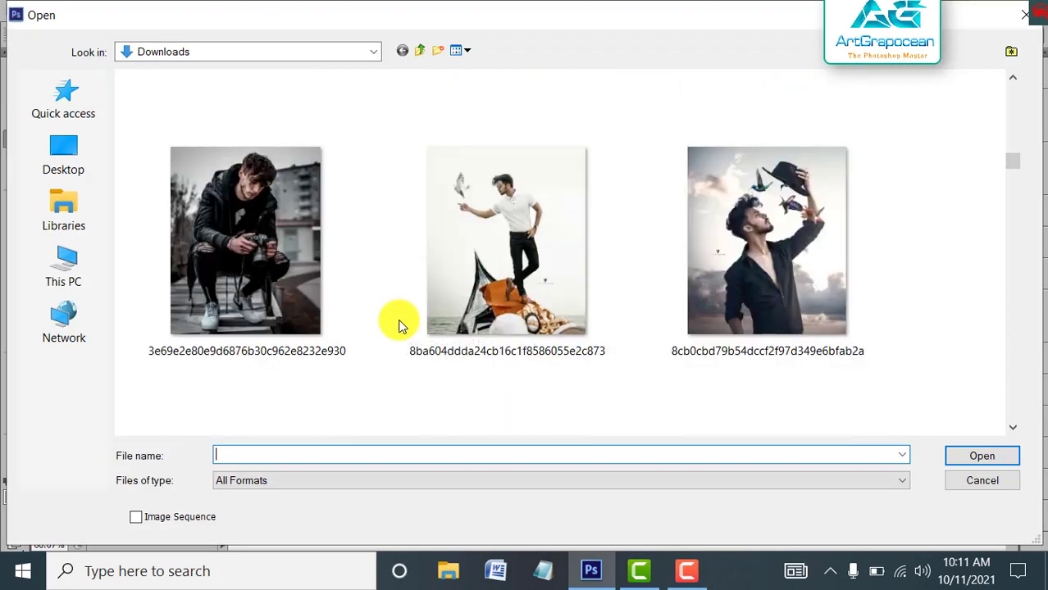
pyautogui.click(793, 273)
pyautogui.click(976, 457)
pyautogui.moveTo(235, 74); pyautogui.dragTo(561, 51)
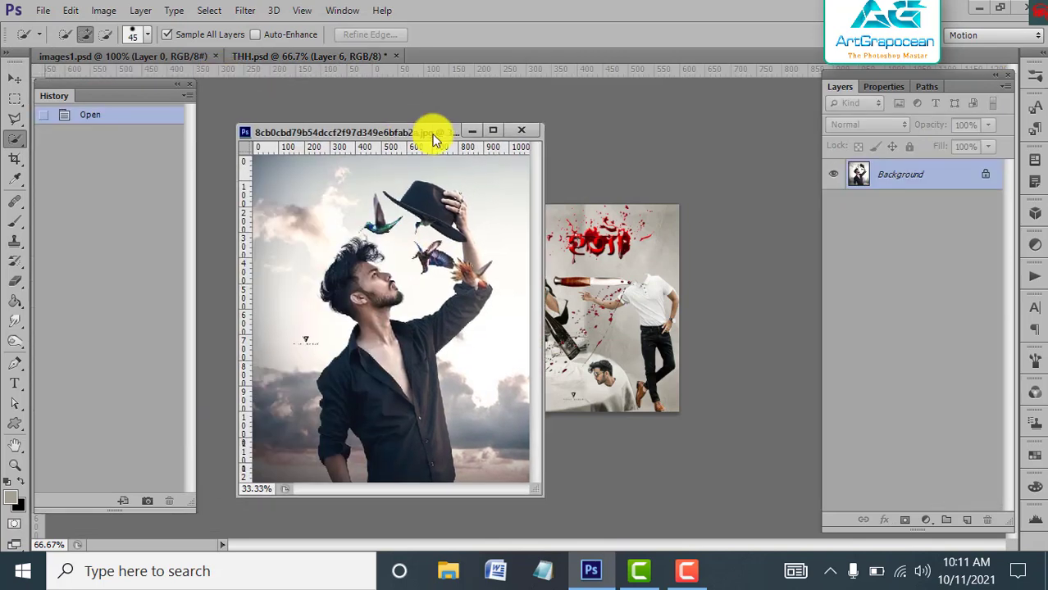
# Quick Select the sky on both sides, subtracting the raised hand and arm.
pyautogui.moveTo(430, 174); pyautogui.dragTo(409, 416)
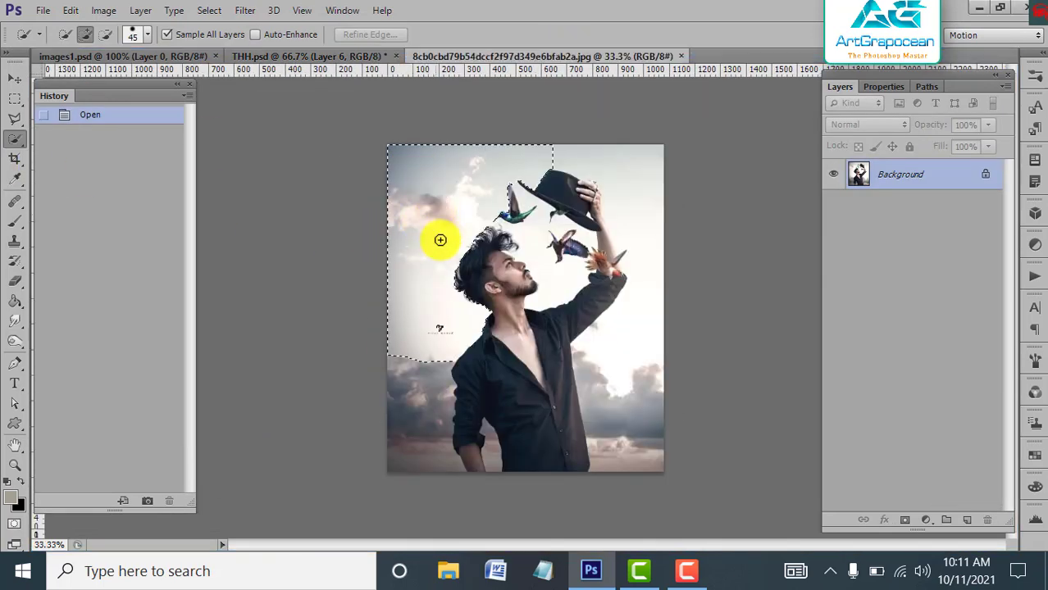
pyautogui.moveTo(612, 162); pyautogui.dragTo(631, 416)
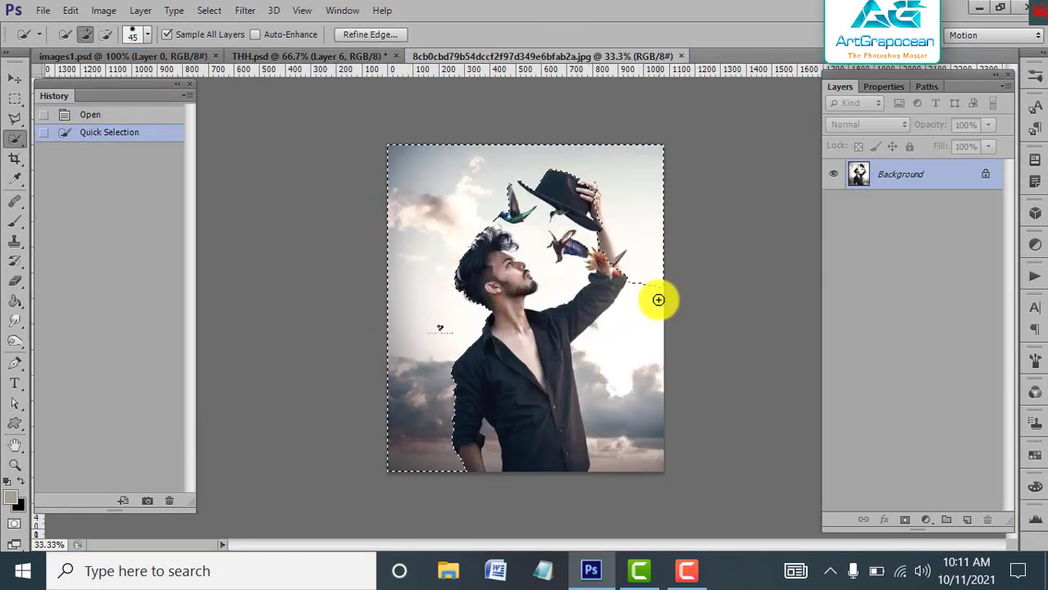
pyautogui.click(105, 36)
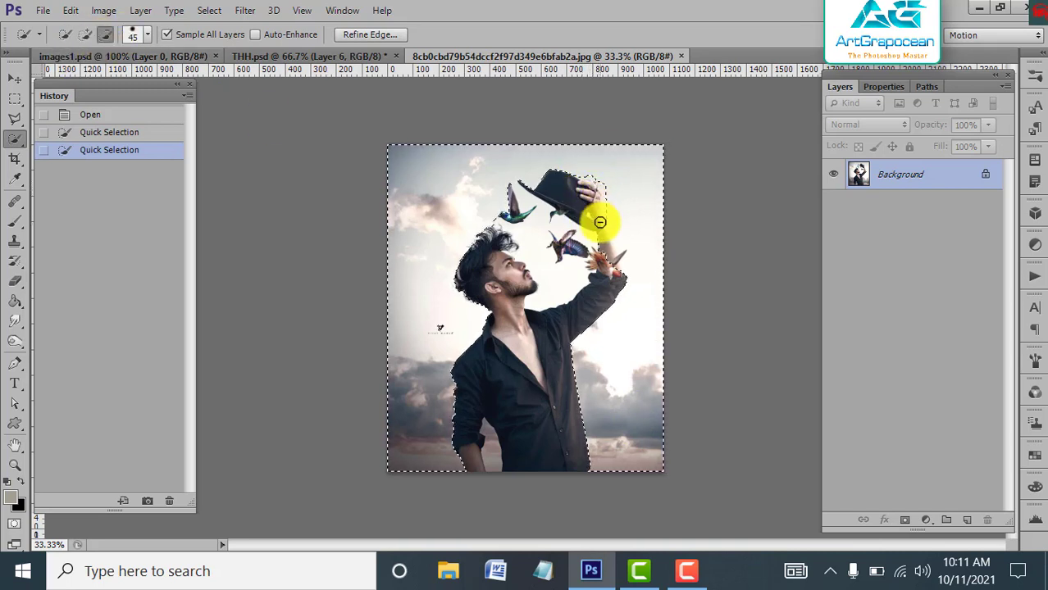
pyautogui.moveTo(599, 222); pyautogui.dragTo(609, 250)
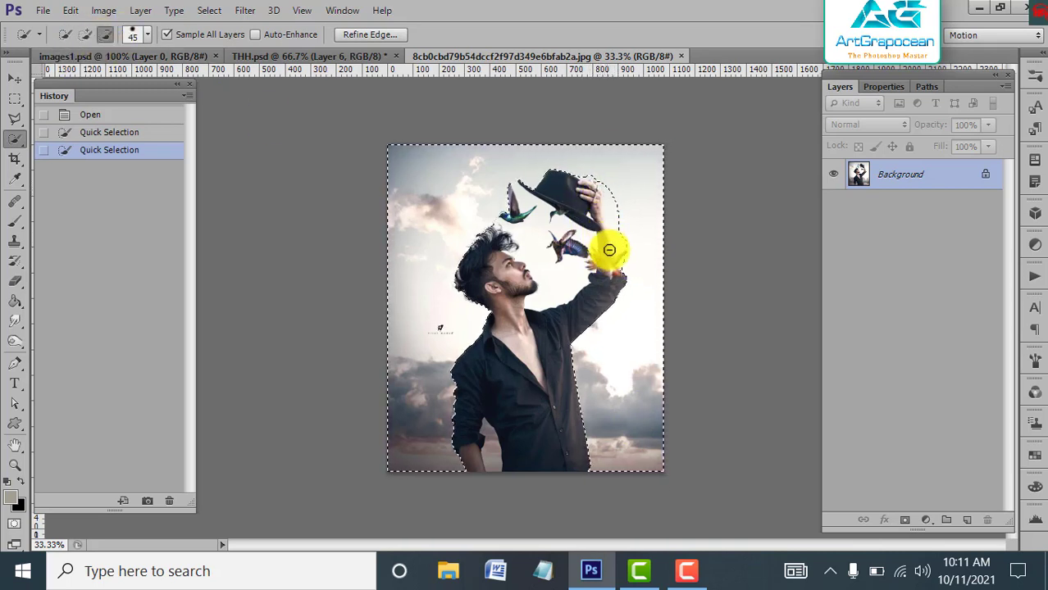
pyautogui.moveTo(609, 250); pyautogui.dragTo(581, 281)
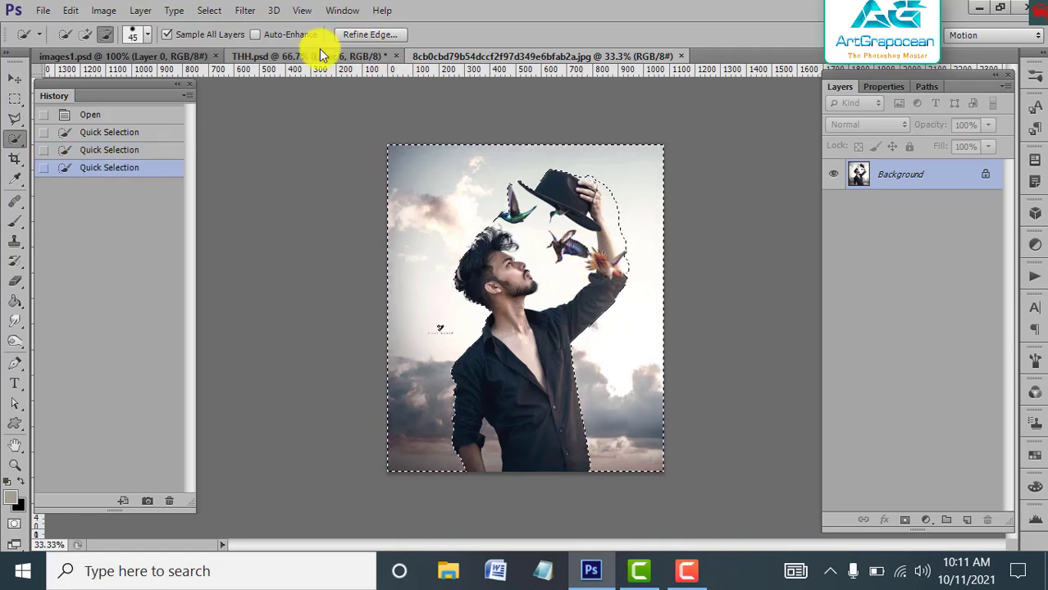
# Convert the Background into Layer 0 and delete the selected sky to transparency.
pyautogui.click(245, 10)
pyautogui.click(887, 176)
pyautogui.doubleClick(886, 175)
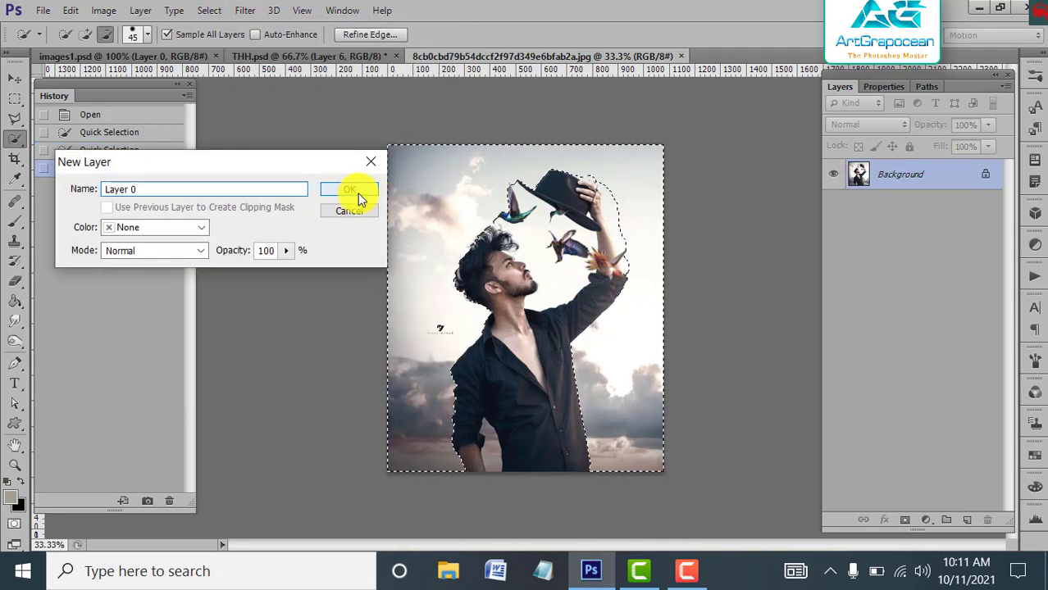
pyautogui.click(350, 189)
pyautogui.click(209, 10)
pyautogui.click(279, 85)
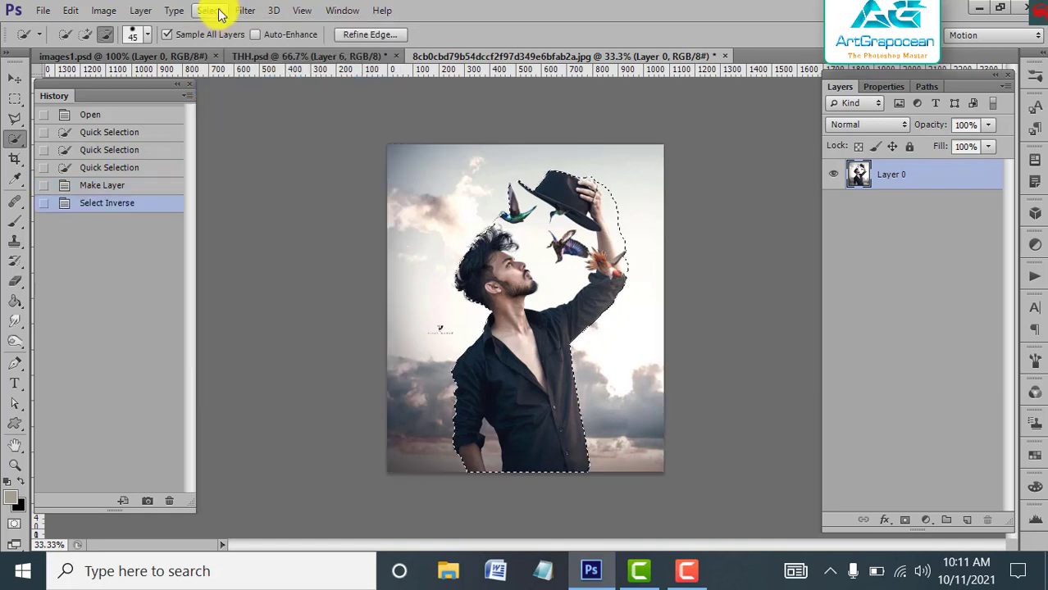
pyautogui.click(218, 9)
pyautogui.click(246, 85)
pyautogui.press('v')
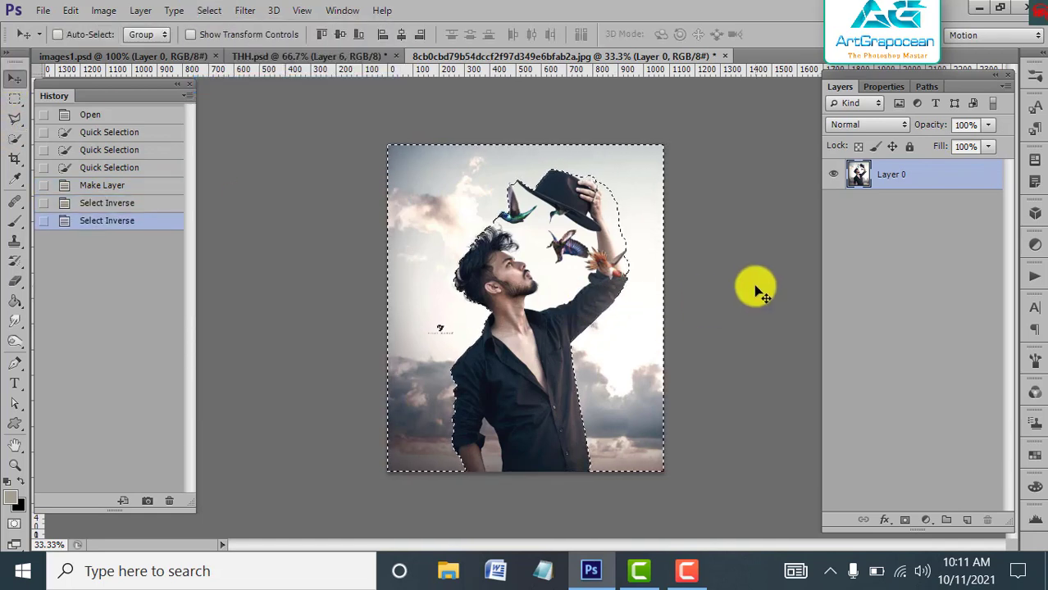
pyautogui.press('Delete')
# Deselect and Quick Select a leftover patch of sky.
pyautogui.click(210, 10)
pyautogui.click(220, 45)
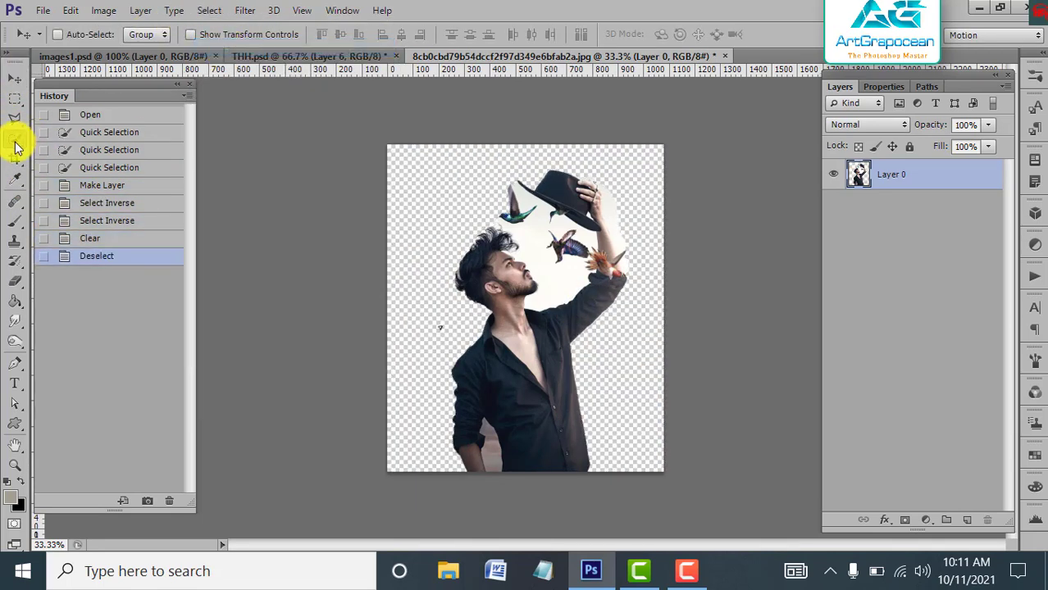
pyautogui.click(17, 146)
pyautogui.click(552, 273)
# Erase the selected leftover sky patch and deselect.
pyautogui.press('Delete')
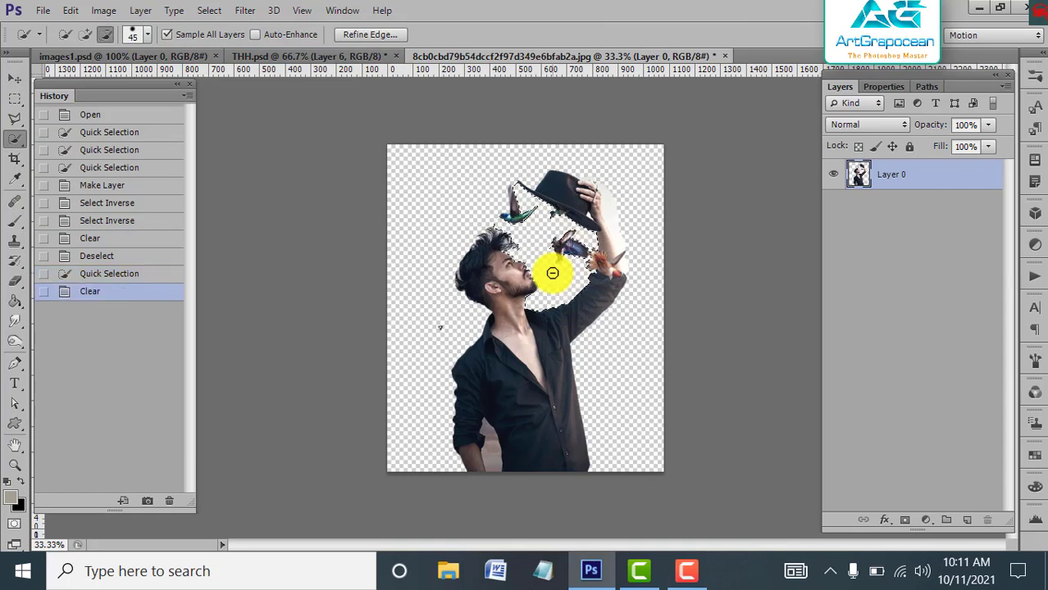
pyautogui.click(209, 10)
pyautogui.click(220, 45)
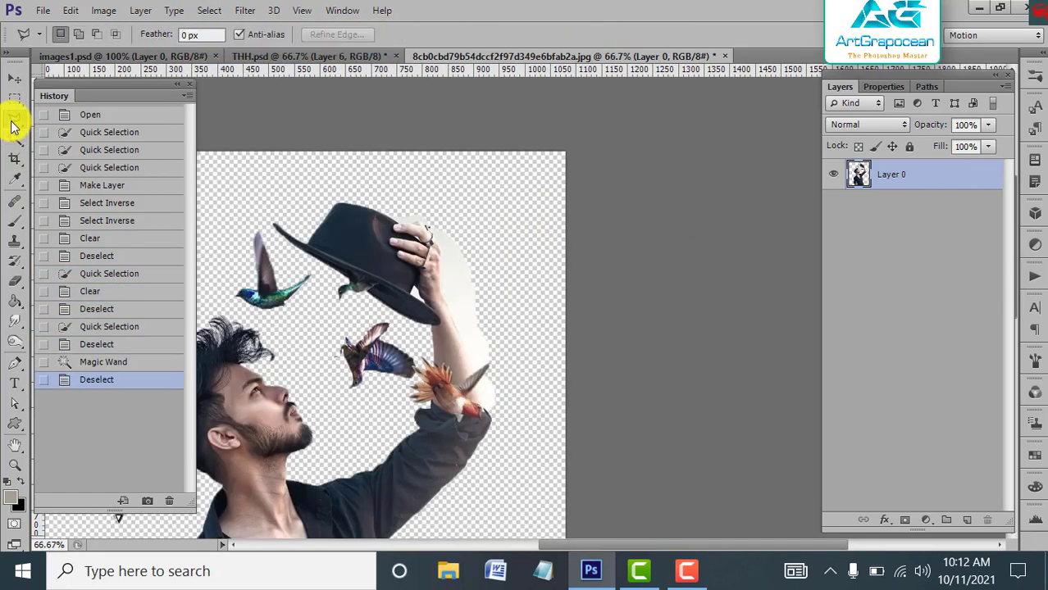
# Outline the white sky beside the raised arm with the Polygonal Lasso.
pyautogui.moveTo(462, 379); pyautogui.dragTo(493, 419)
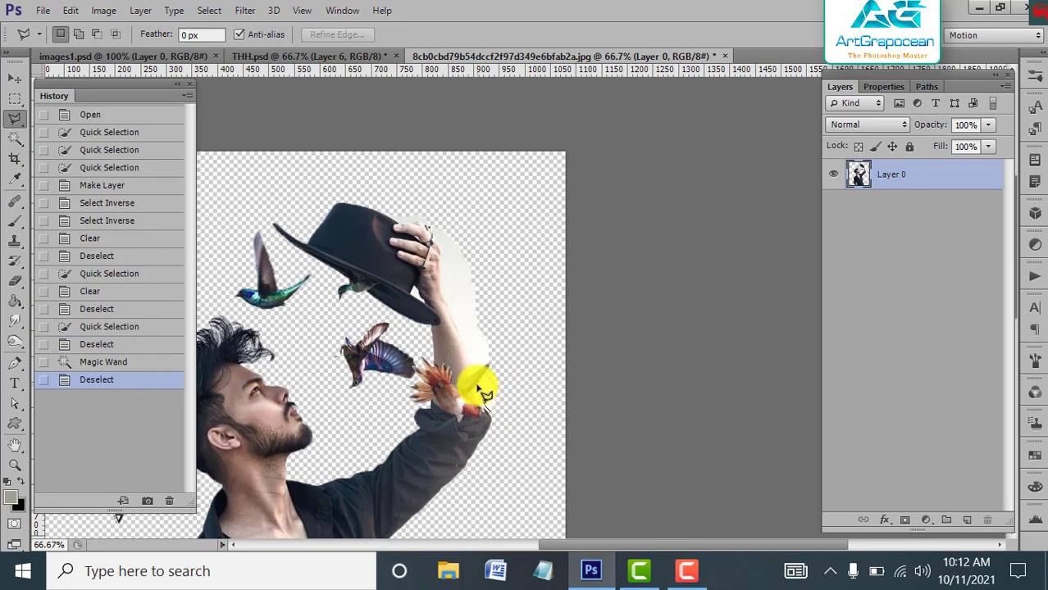
pyautogui.moveTo(479, 385); pyautogui.dragTo(490, 373)
pyautogui.moveTo(481, 382); pyautogui.dragTo(458, 318)
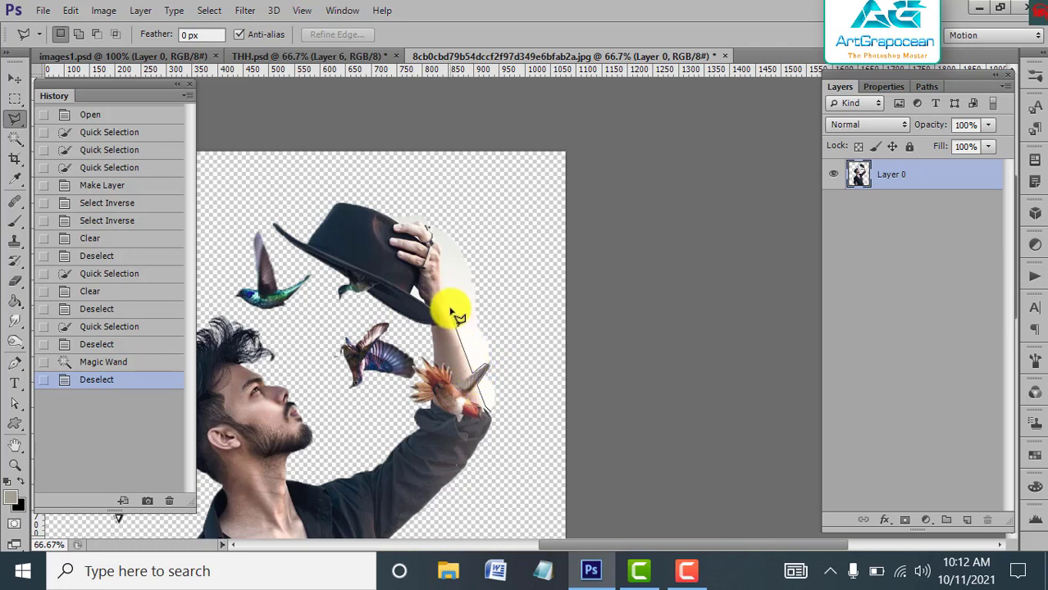
pyautogui.moveTo(448, 300); pyautogui.dragTo(453, 261)
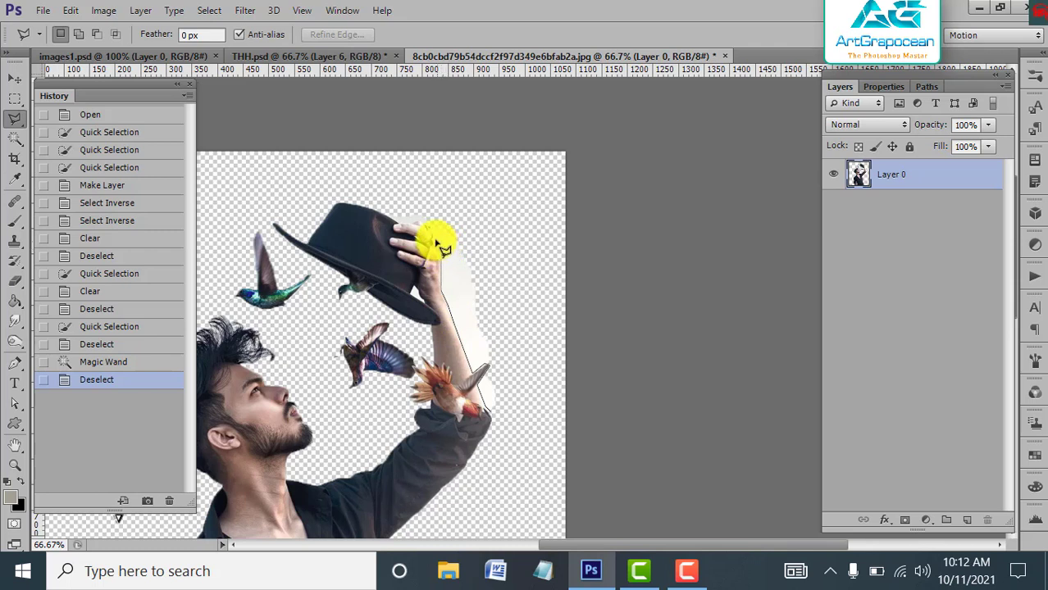
pyautogui.click(382, 214)
pyautogui.click(437, 206)
pyautogui.click(486, 248)
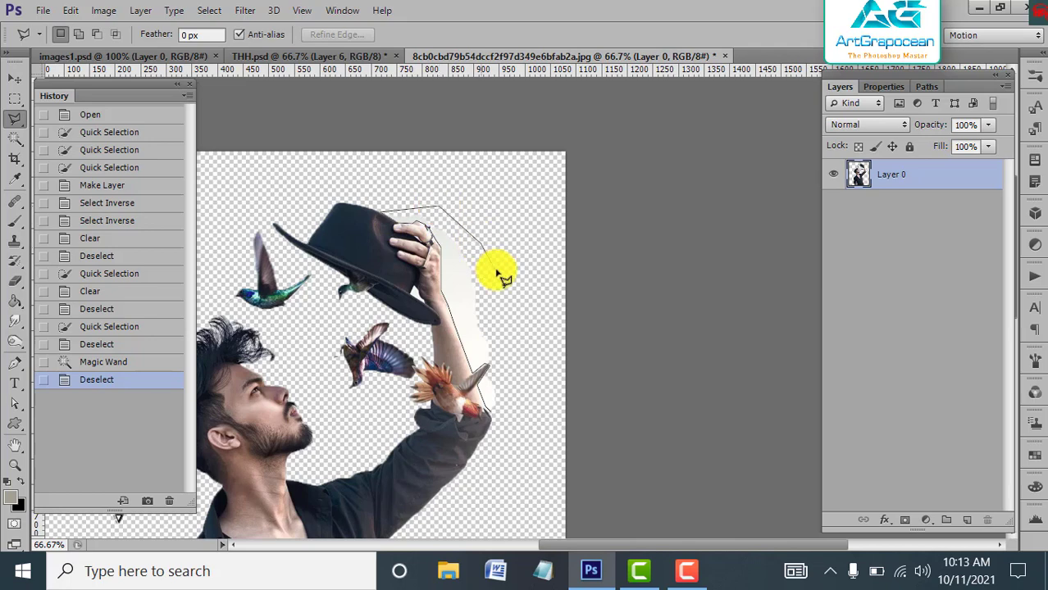
pyautogui.click(499, 277)
pyautogui.click(505, 329)
pyautogui.click(532, 397)
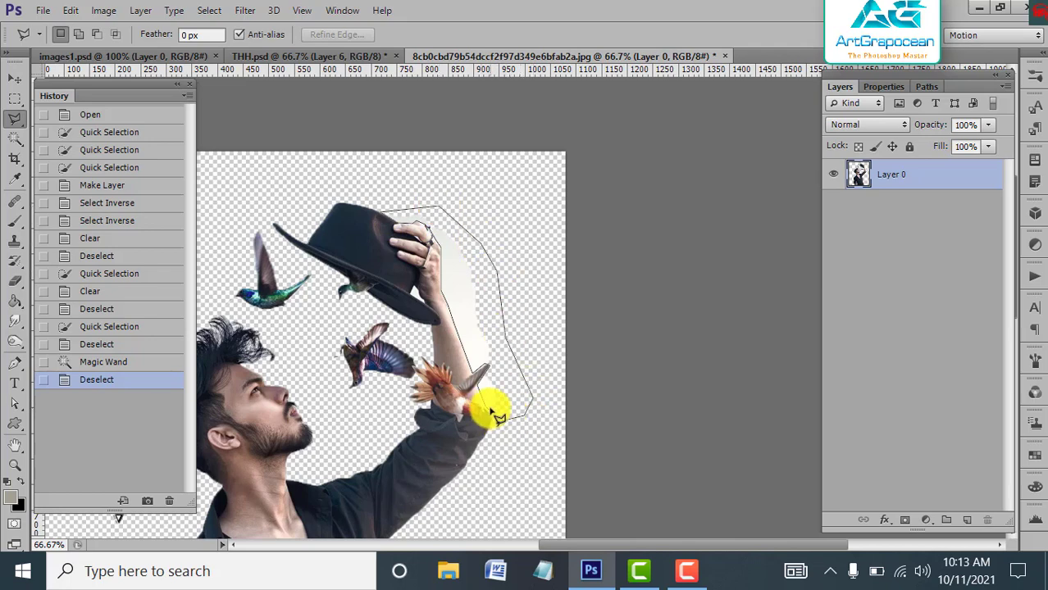
pyautogui.doubleClick(490, 414)
# Delete the outlined sky, then Magic Wand and delete the white patch near the hat.
pyautogui.press('Delete')
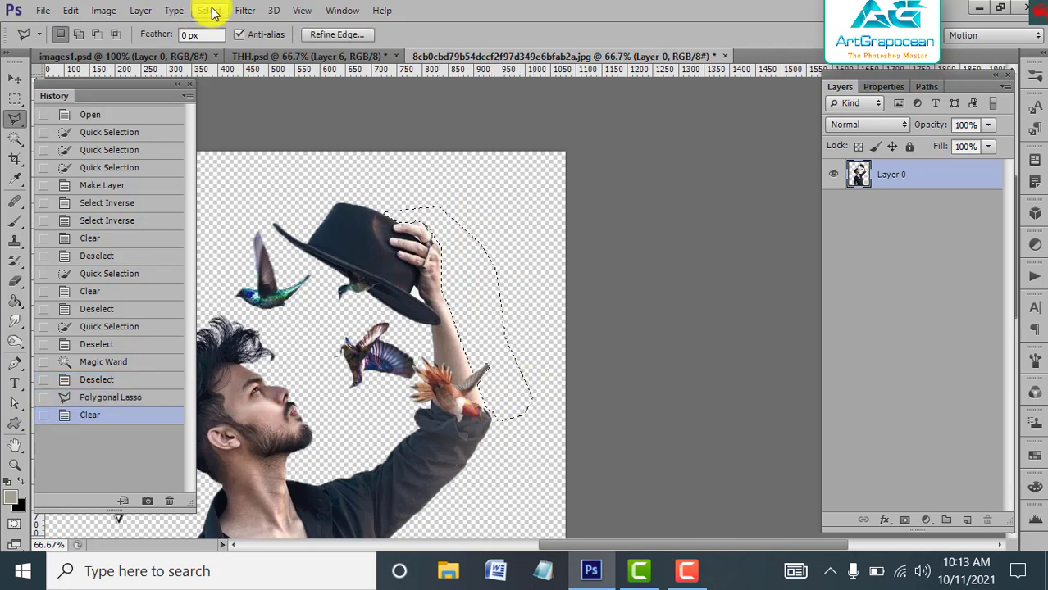
pyautogui.click(211, 12)
pyautogui.click(217, 44)
pyautogui.click(15, 78)
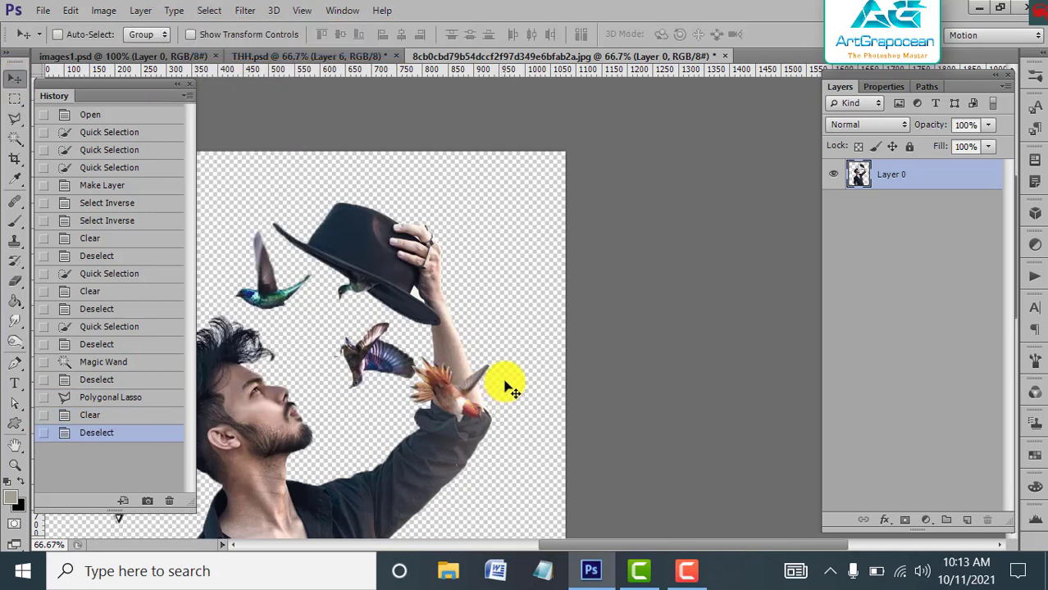
pyautogui.click(14, 138)
pyautogui.click(416, 305)
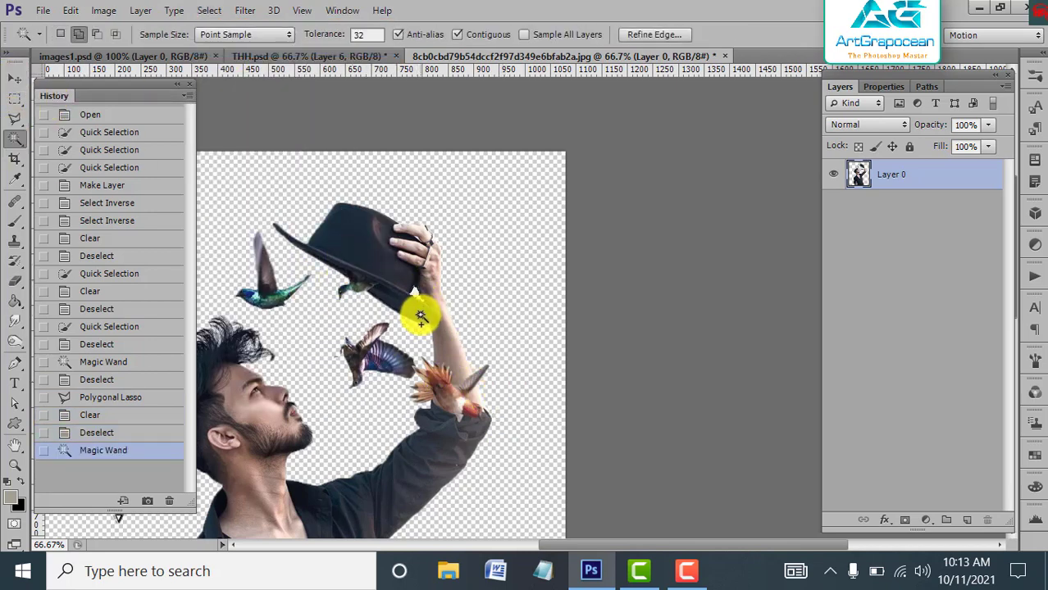
pyautogui.press('Delete')
pyautogui.click(209, 11)
pyautogui.click(229, 53)
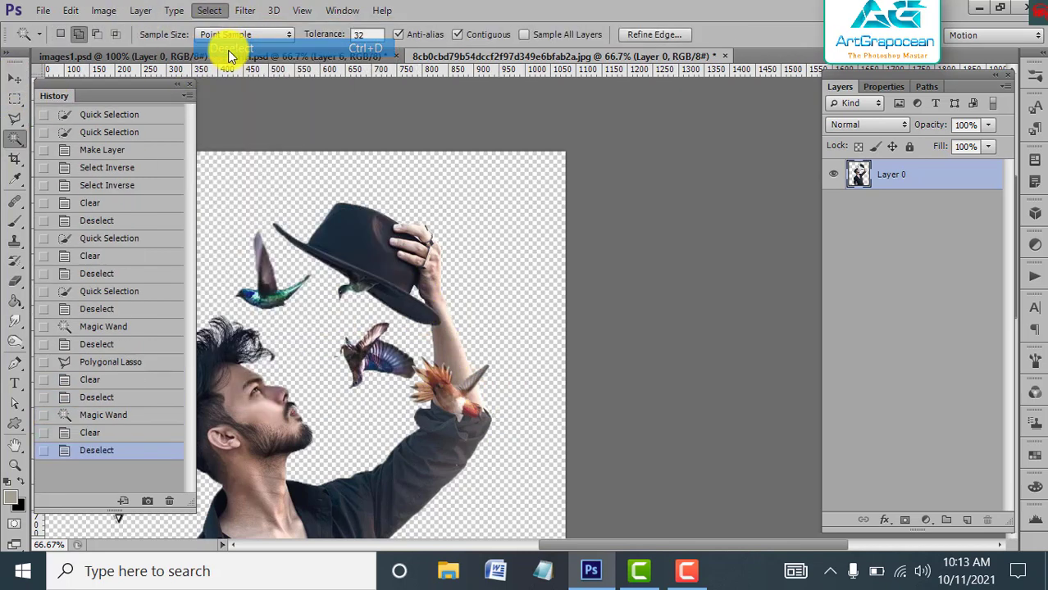
# Zoom out and drag the cut-out man into THH.psd as a new layer.
pyautogui.click(15, 78)
pyautogui.hotkey('ctrl', '-')
pyautogui.hotkey('ctrl', '-')
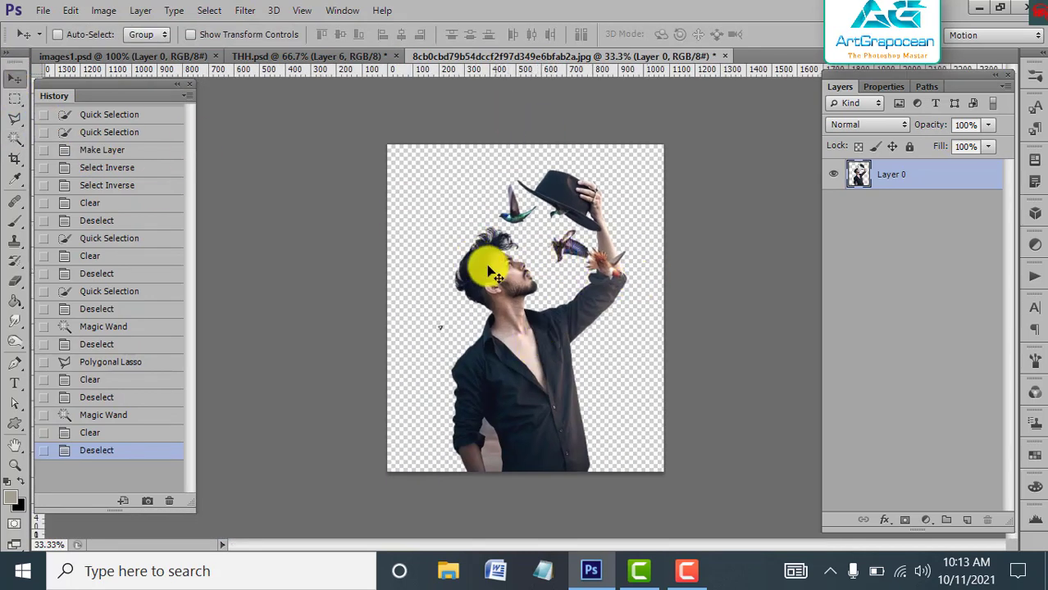
pyautogui.moveTo(490, 273); pyautogui.dragTo(311, 62)
pyautogui.moveTo(441, 267); pyautogui.dragTo(440, 267)
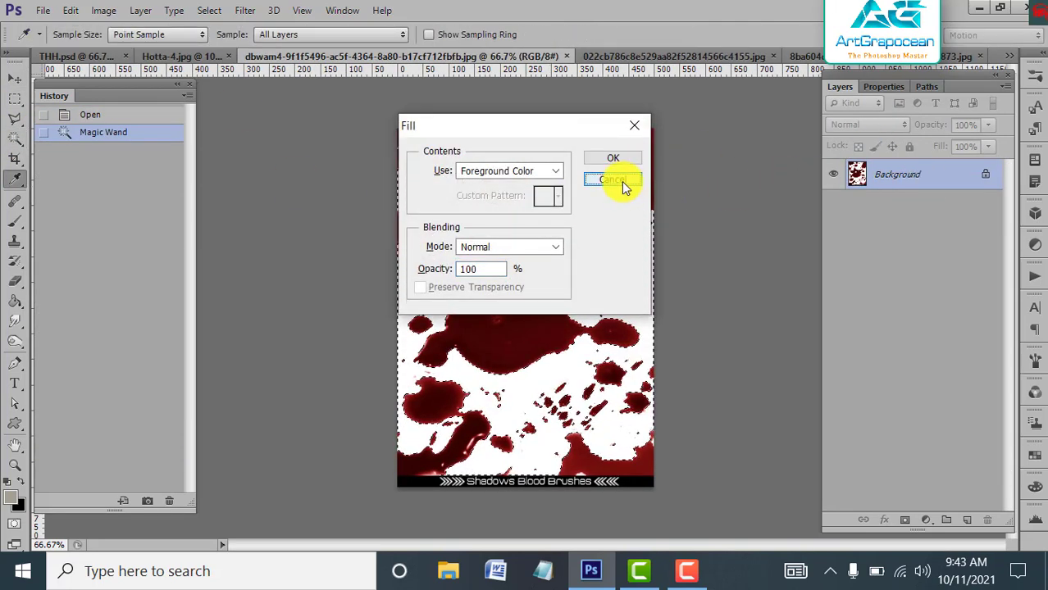
# Cancel the Fill, unlock Background as Layer 0, and delete the selected white background.
pyautogui.click(615, 179)
pyautogui.doubleClick(913, 187)
pyautogui.click(365, 193)
pyautogui.press('Delete')
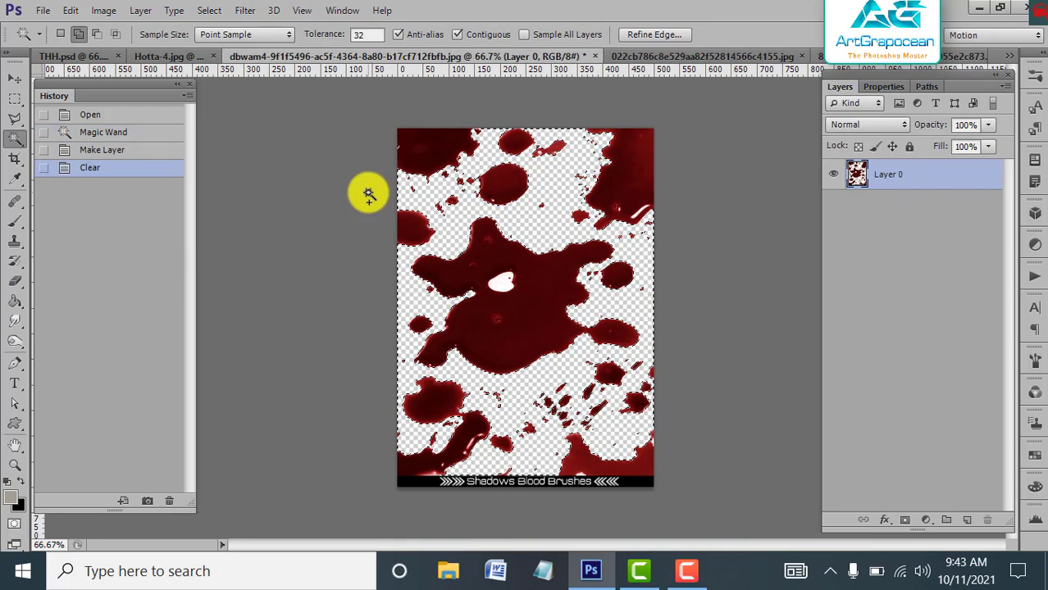
# Magic Wand and delete the remaining white areas inside and around the splatters.
pyautogui.click(499, 285)
pyautogui.press('Delete')
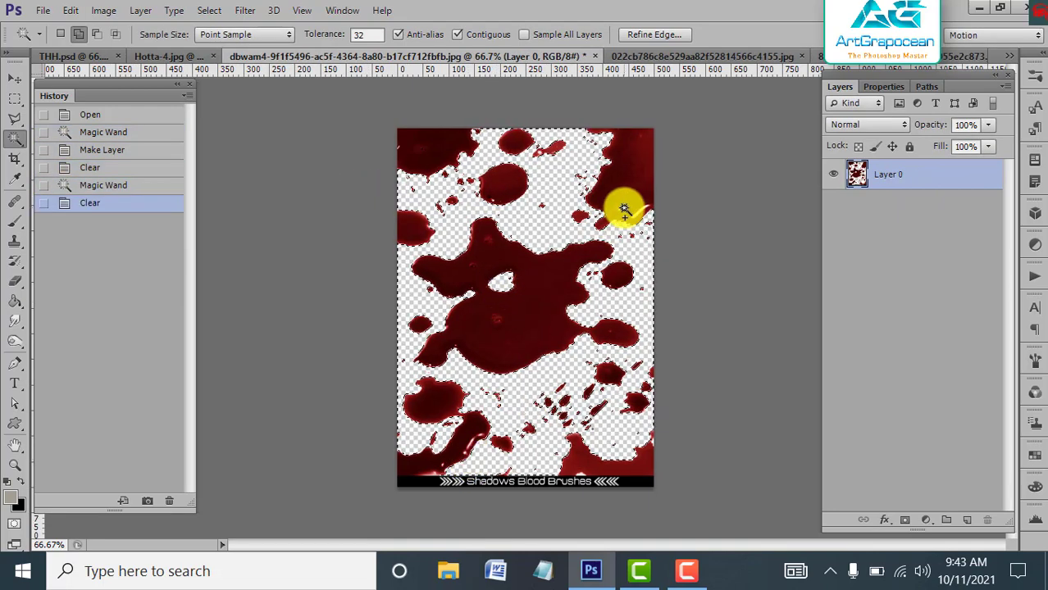
pyautogui.click(641, 213)
pyautogui.press('Delete')
pyautogui.click(457, 471)
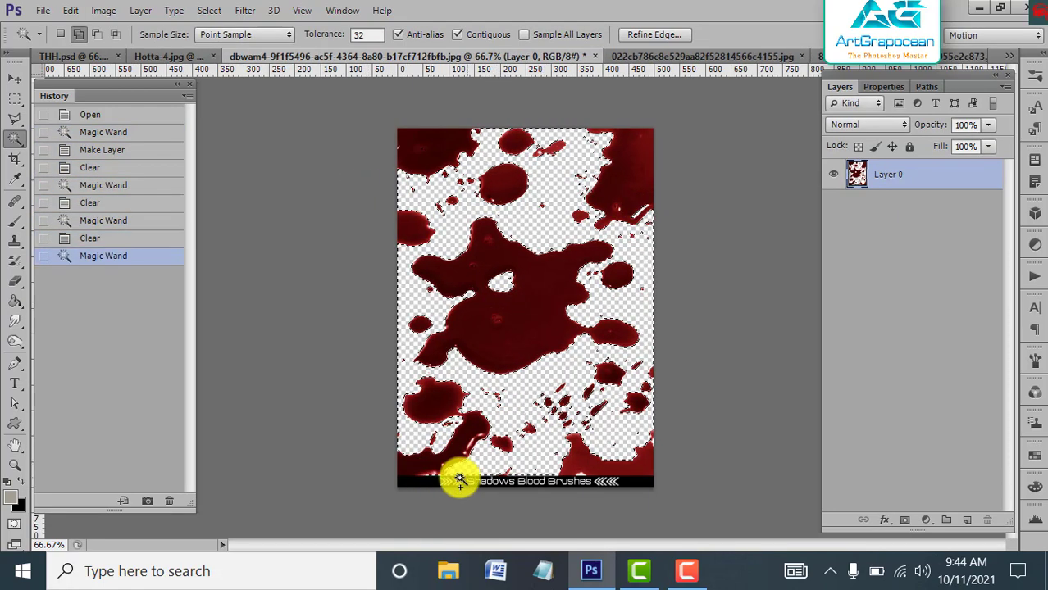
pyautogui.press('Delete')
# Select and delete the bottom banner in three parts.
pyautogui.click(581, 477)
pyautogui.press('Delete')
pyautogui.press('Delete')
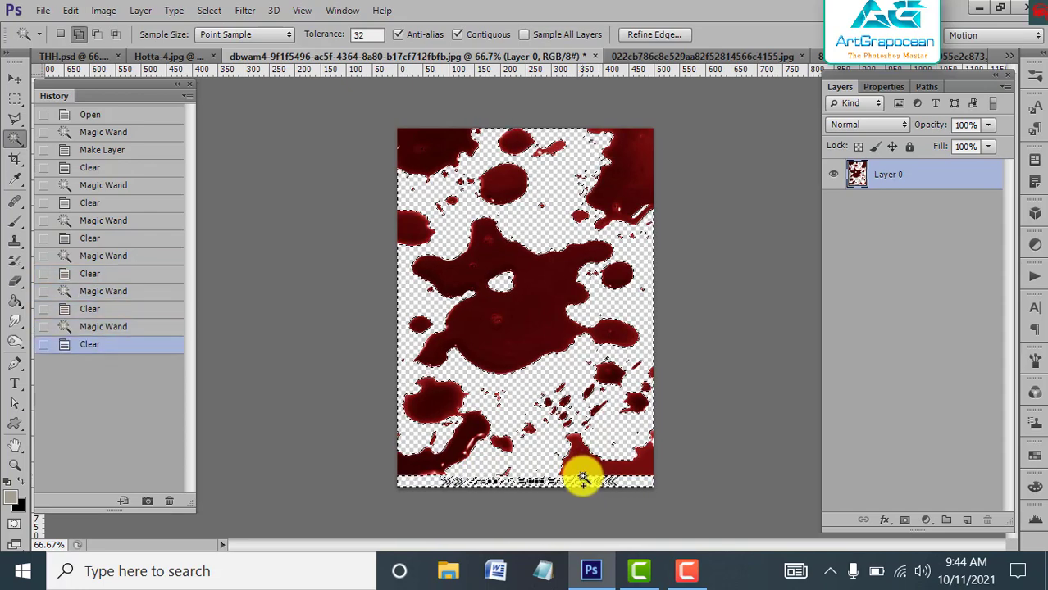
pyautogui.click(558, 481)
pyautogui.press('Delete')
pyautogui.click(607, 479)
pyautogui.press('Delete')
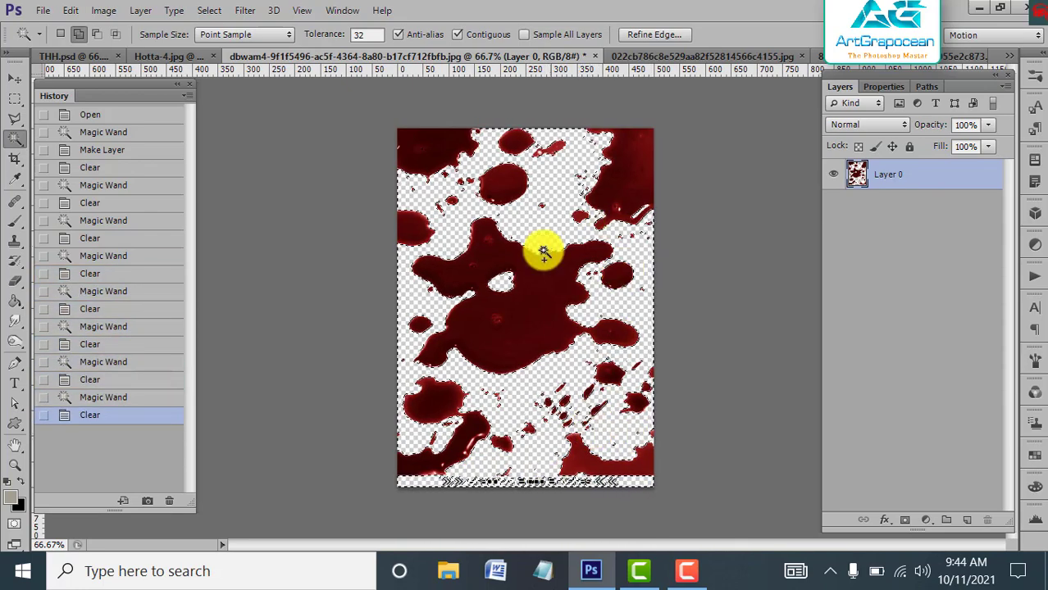
pyautogui.click(211, 10)
# Move the blood into THH.psd, scale it to about 16% and rotate it about 92°.
pyautogui.click(233, 49)
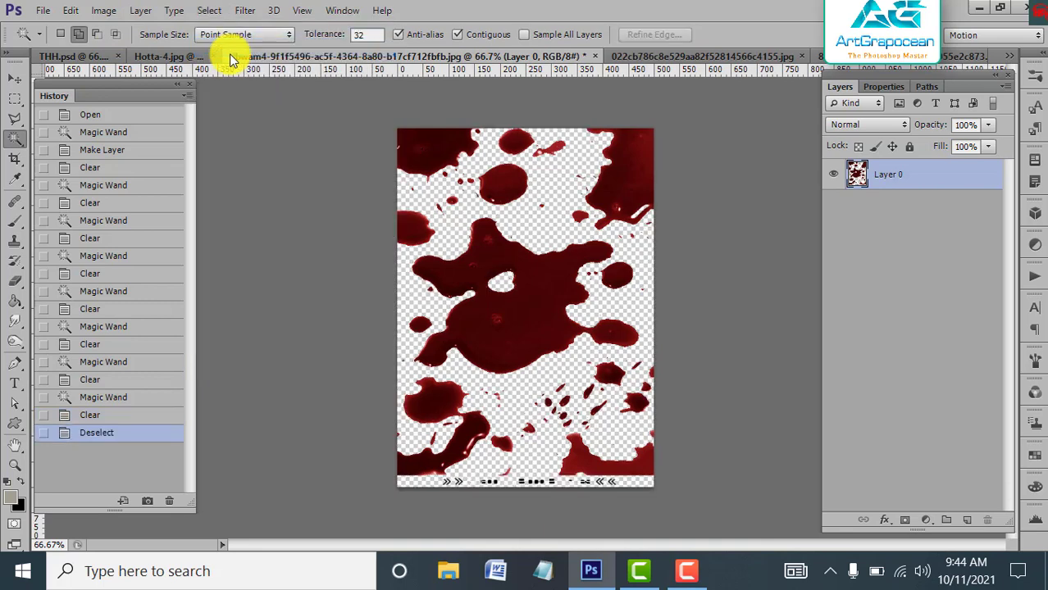
pyautogui.click(14, 78)
pyautogui.moveTo(496, 339)
pyautogui.mouseDown()
pyautogui.moveTo(80, 53)
pyautogui.moveTo(678, 315)
pyautogui.moveTo(481, 351)
pyautogui.mouseUp()
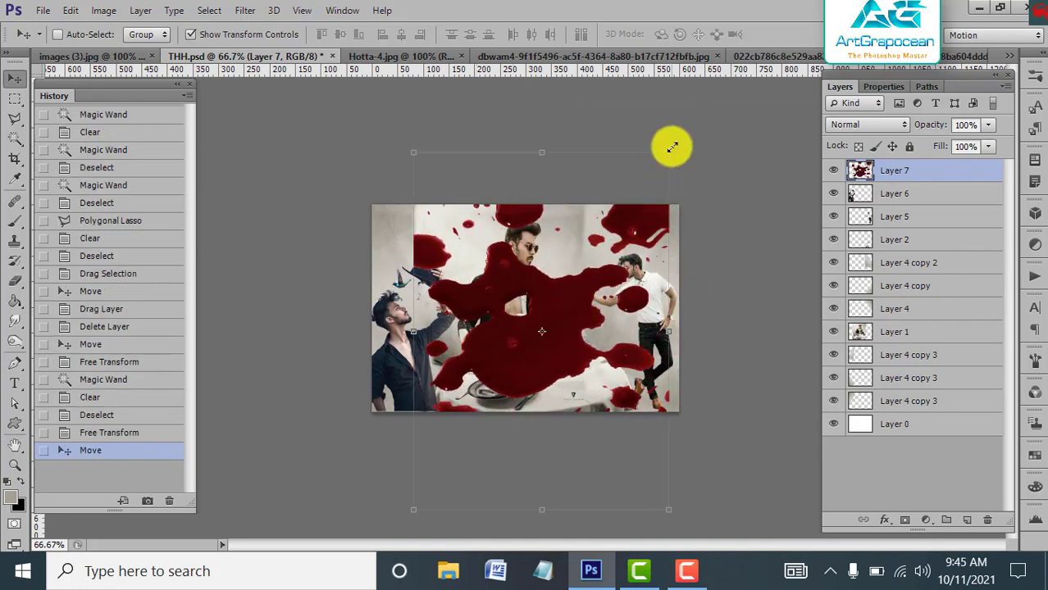
pyautogui.moveTo(665, 154); pyautogui.dragTo(564, 304)
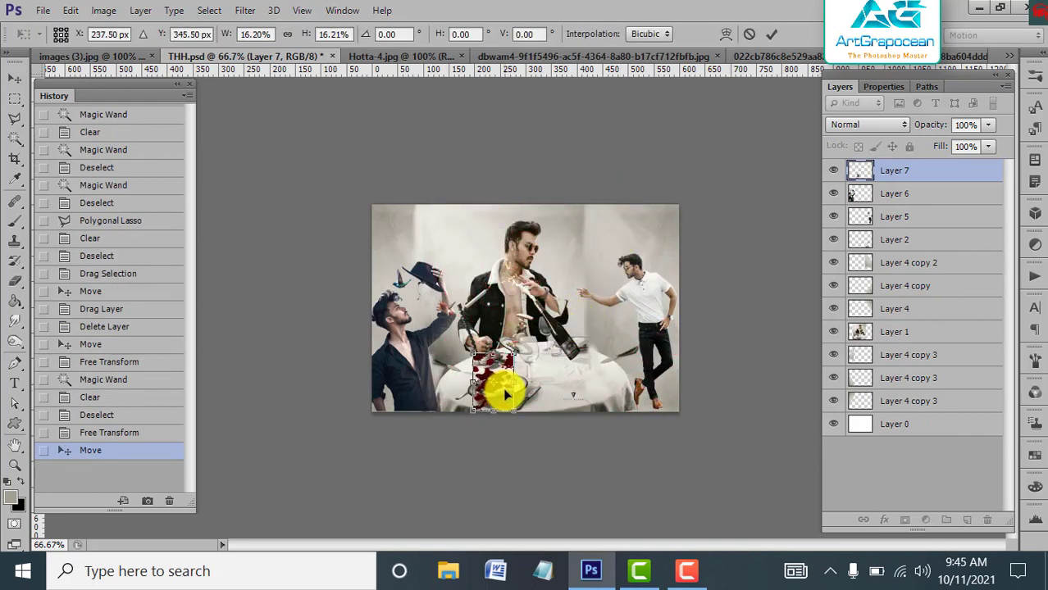
pyautogui.moveTo(502, 387); pyautogui.dragTo(512, 381)
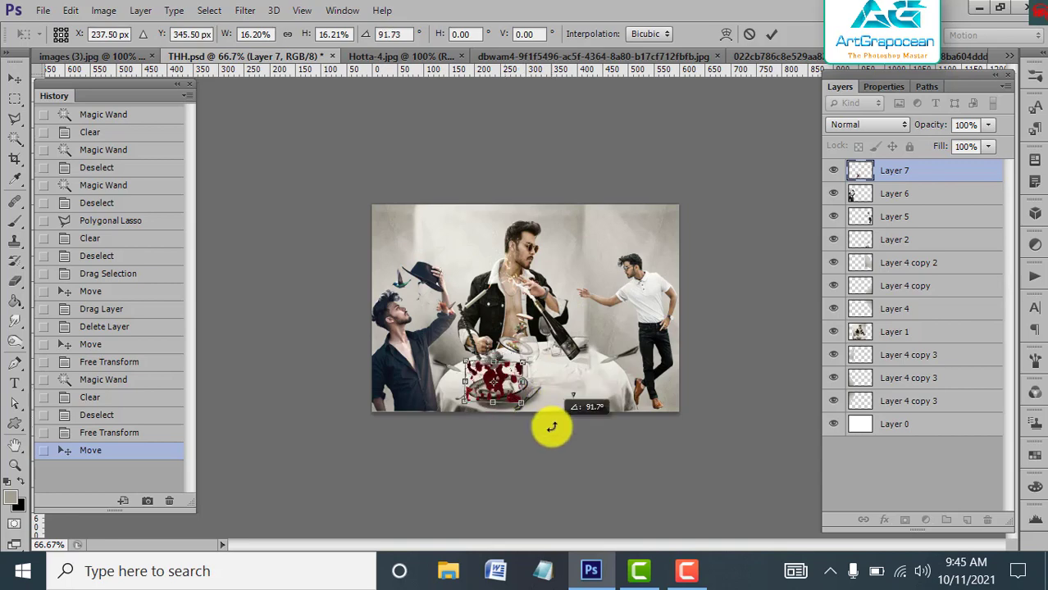
# Warp the blood patch into a wider, flatter oval, zoomed to 200%.
pyautogui.rightClick(511, 381)
pyautogui.click(582, 225)
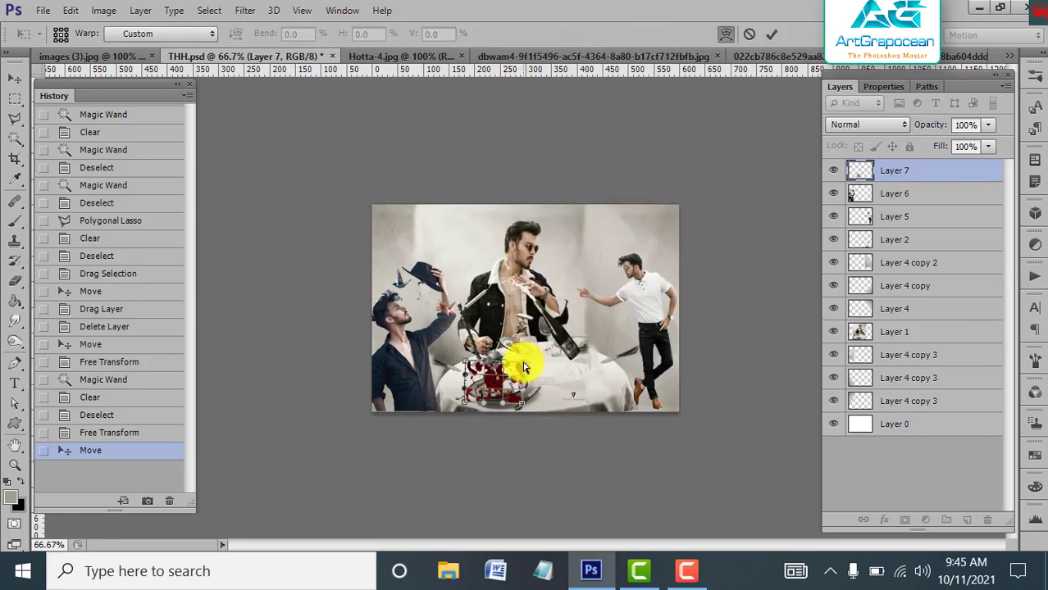
pyautogui.moveTo(525, 368)
pyautogui.mouseDown()
pyautogui.moveTo(473, 370)
pyautogui.moveTo(520, 419)
pyautogui.mouseUp()
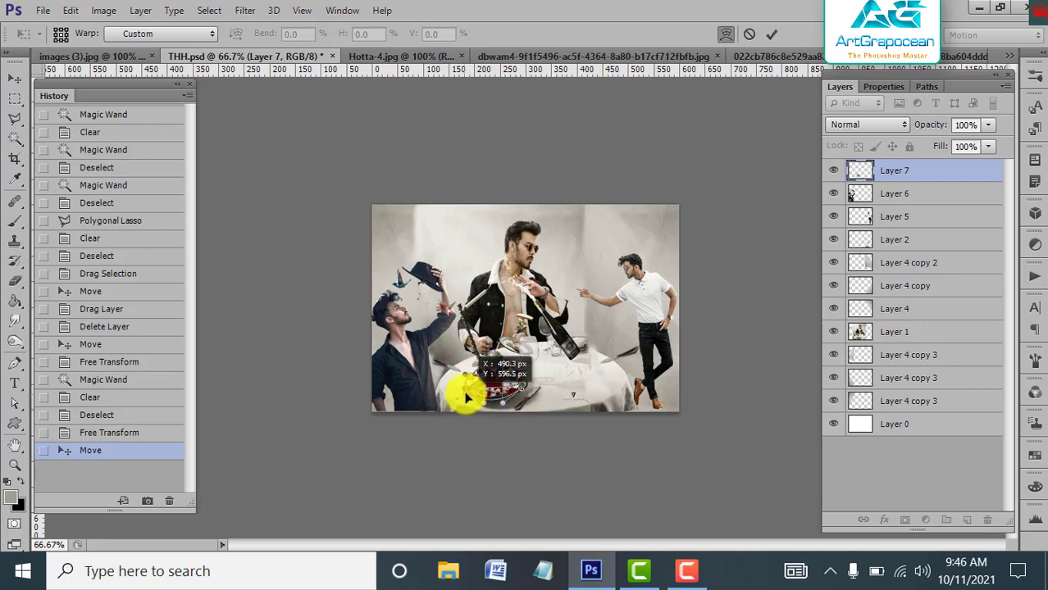
pyautogui.moveTo(470, 402)
pyautogui.mouseDown()
pyautogui.moveTo(548, 400)
pyautogui.moveTo(518, 380)
pyautogui.mouseUp()
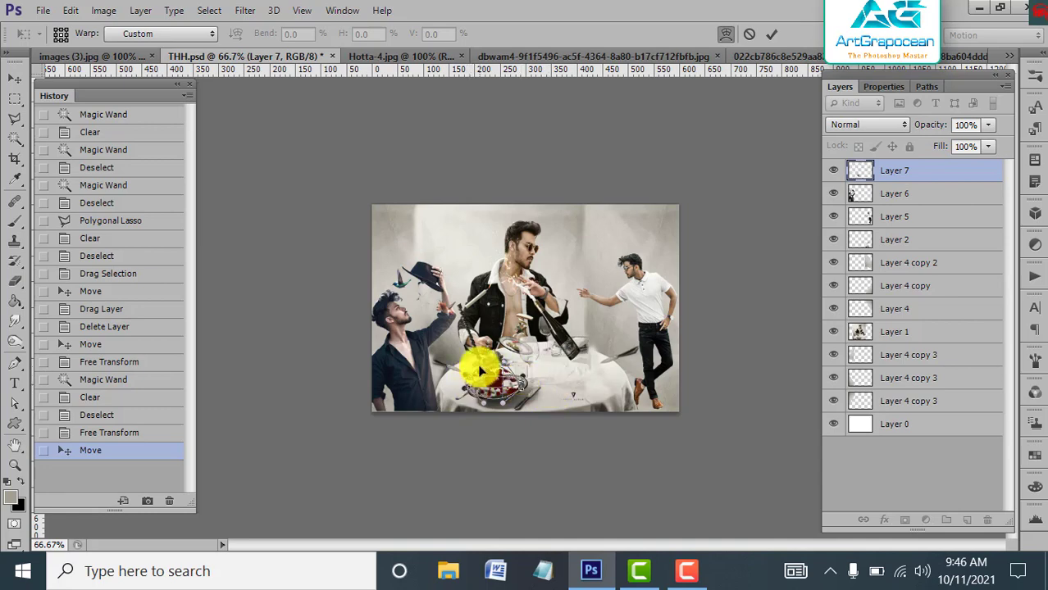
pyautogui.hotkey('ctrl', '+')
pyautogui.hotkey('ctrl', '+')
pyautogui.scroll(-2, 490, 459)
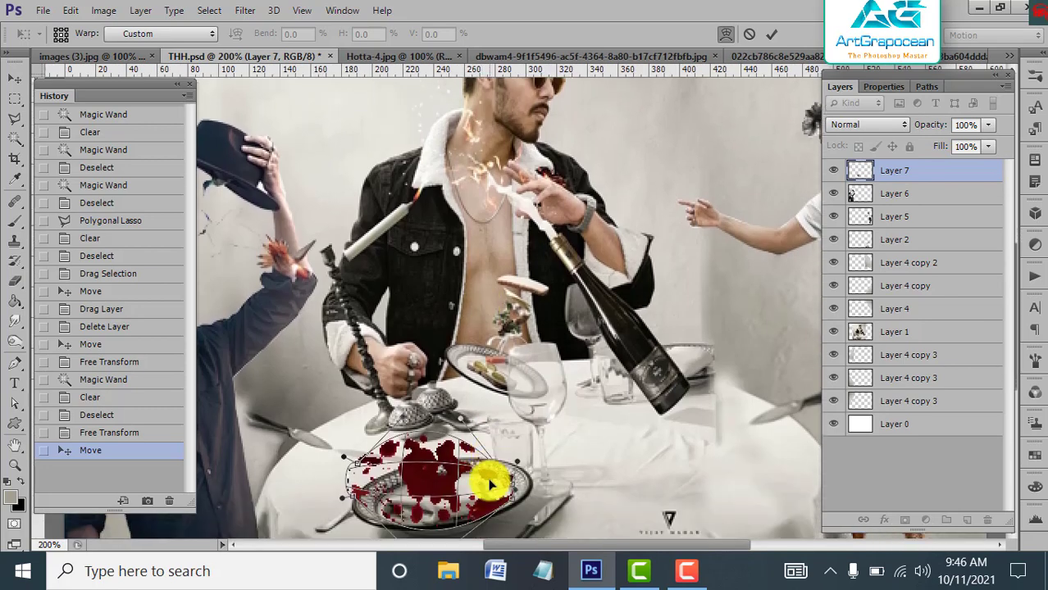
# Adjust the warp mesh so the blood follows the oval plate, then commit.
pyautogui.moveTo(359, 470); pyautogui.dragTo(346, 506)
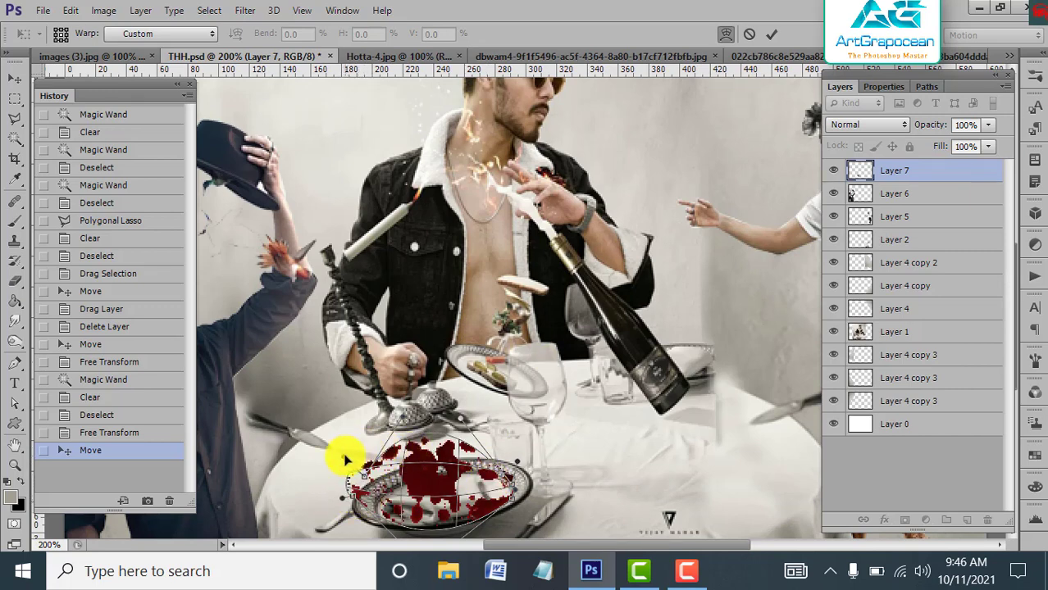
pyautogui.moveTo(346, 459); pyautogui.dragTo(364, 480)
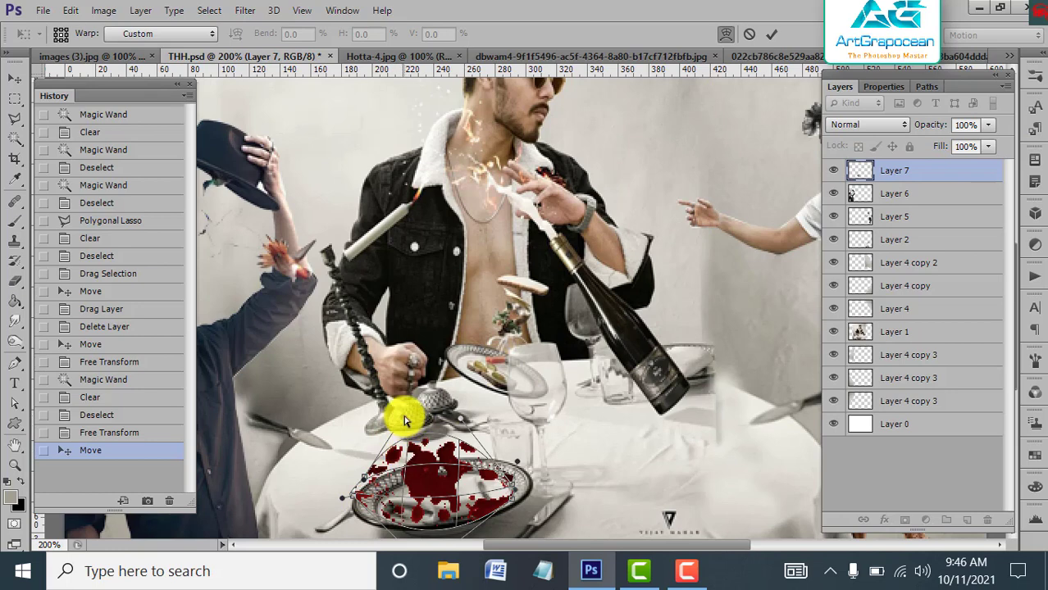
pyautogui.moveTo(444, 450); pyautogui.dragTo(440, 469)
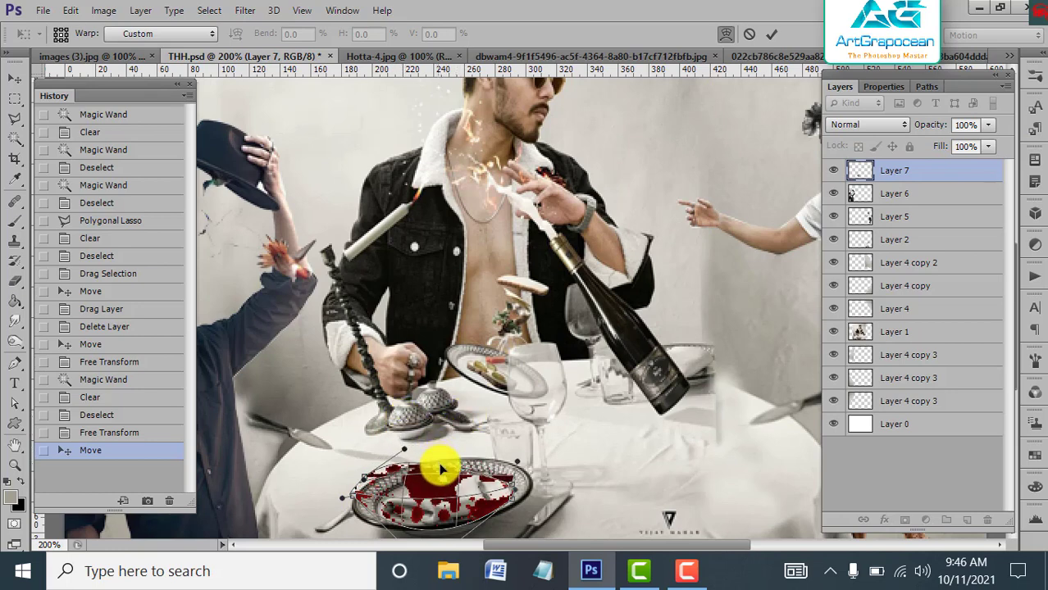
pyautogui.moveTo(364, 479)
pyautogui.mouseDown()
pyautogui.moveTo(386, 479)
pyautogui.moveTo(361, 518)
pyautogui.moveTo(362, 490)
pyautogui.mouseUp()
pyautogui.moveTo(444, 526); pyautogui.dragTo(444, 519)
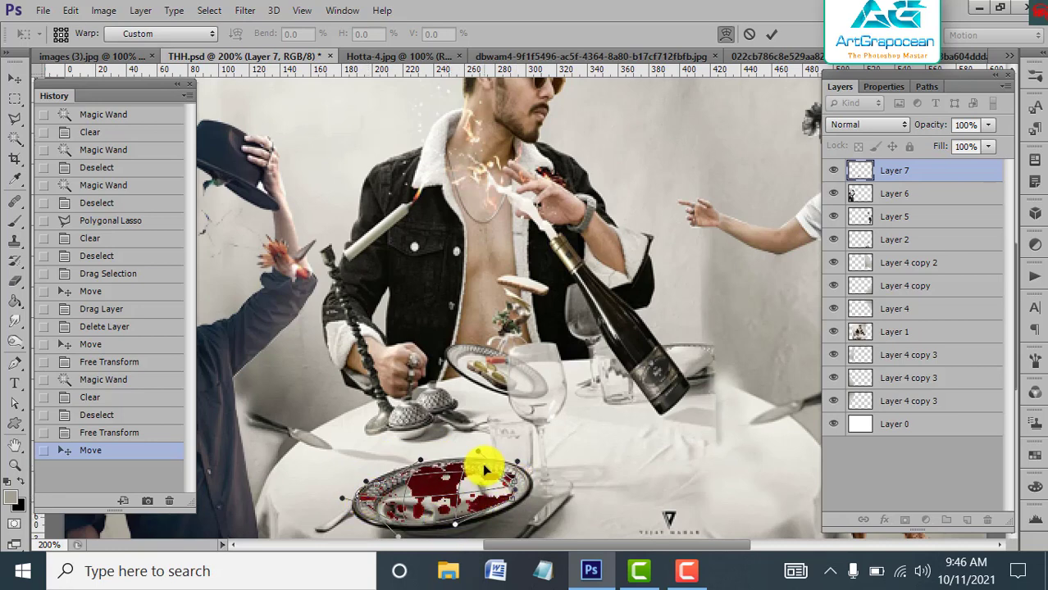
pyautogui.moveTo(381, 496); pyautogui.dragTo(376, 517)
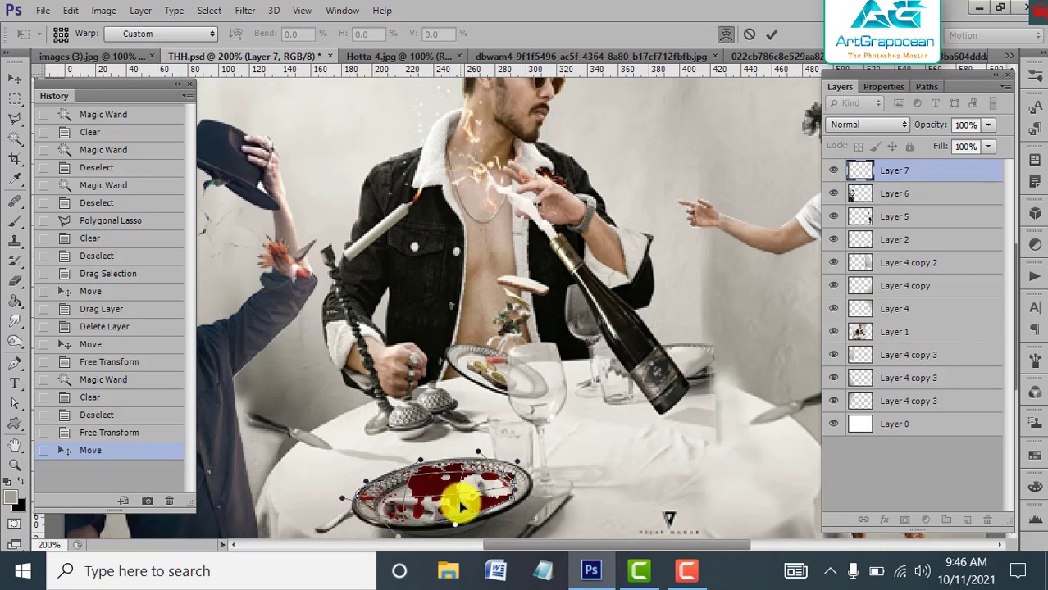
pyautogui.moveTo(459, 502); pyautogui.dragTo(514, 479)
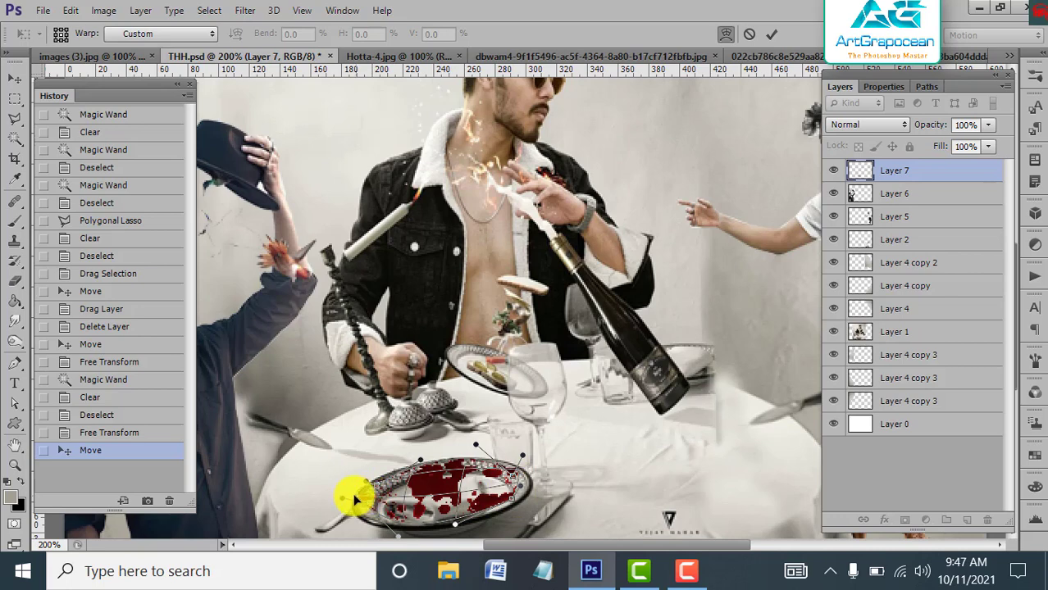
pyautogui.click(771, 34)
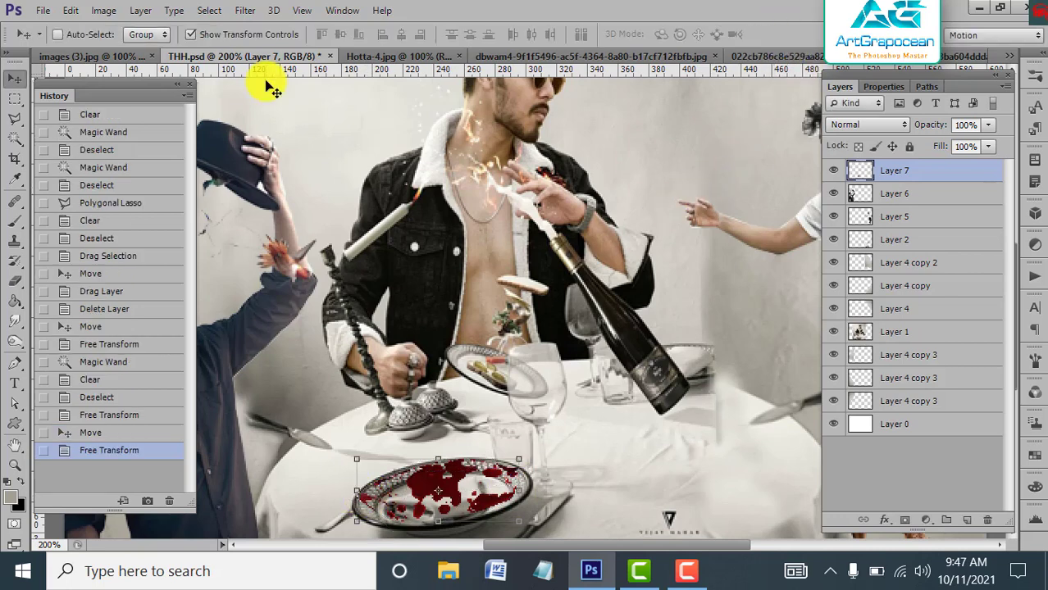
# Re-warp the blood so its lower edge follows the plate, and commit.
pyautogui.hotkey('ctrl', 't')
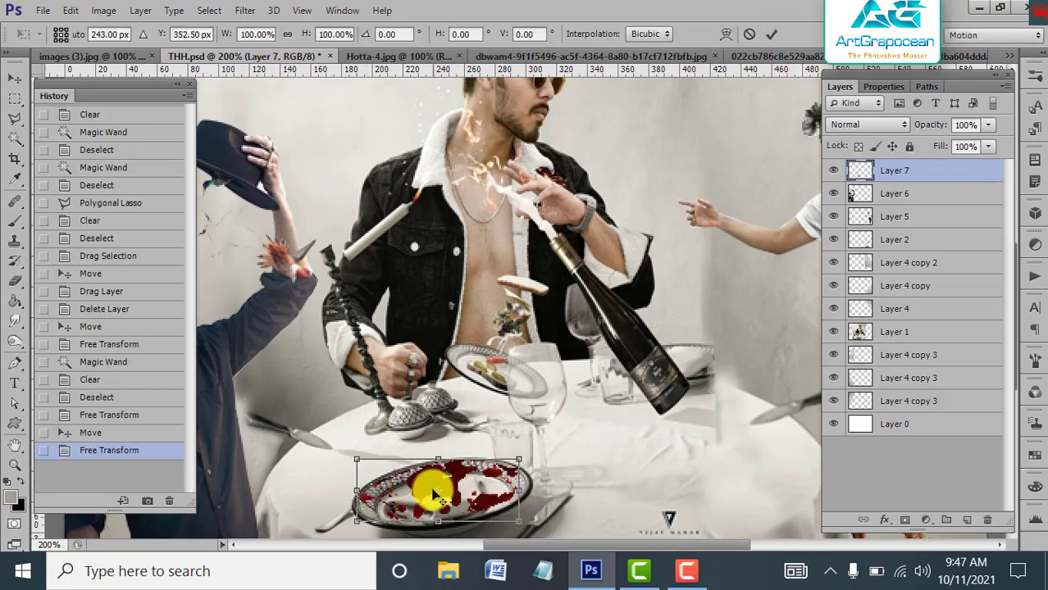
pyautogui.rightClick(440, 496)
pyautogui.click(502, 340)
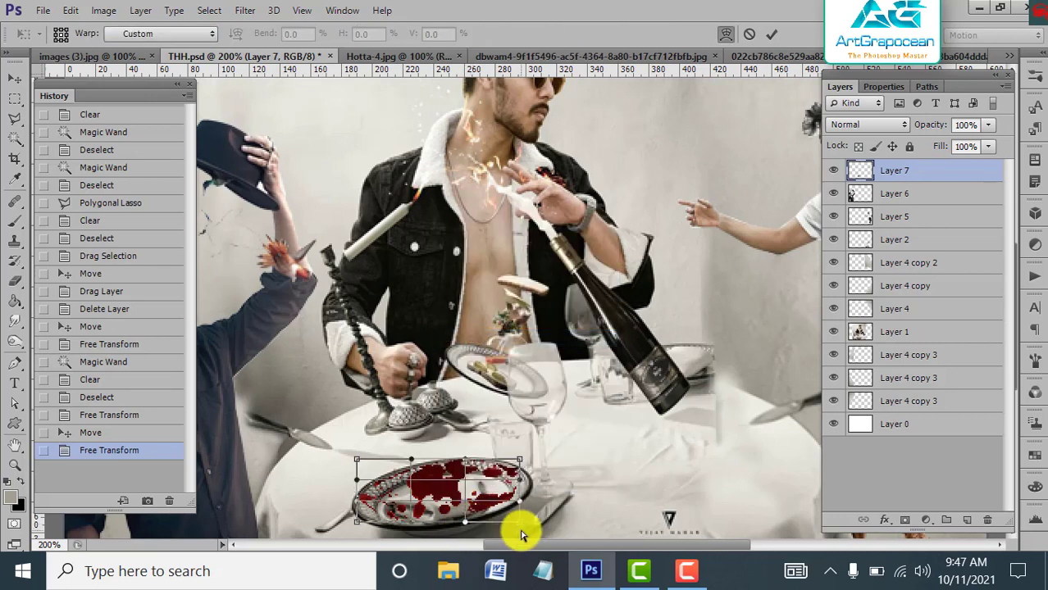
pyautogui.moveTo(520, 528)
pyautogui.mouseDown()
pyautogui.moveTo(365, 515)
pyautogui.moveTo(415, 475)
pyautogui.mouseUp()
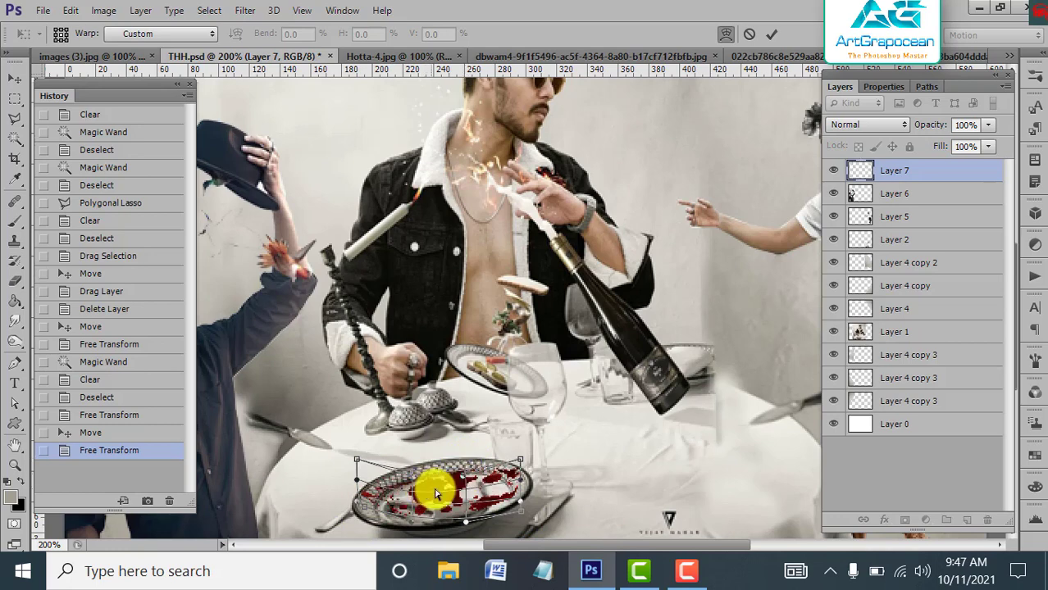
pyautogui.moveTo(426, 490); pyautogui.dragTo(477, 497)
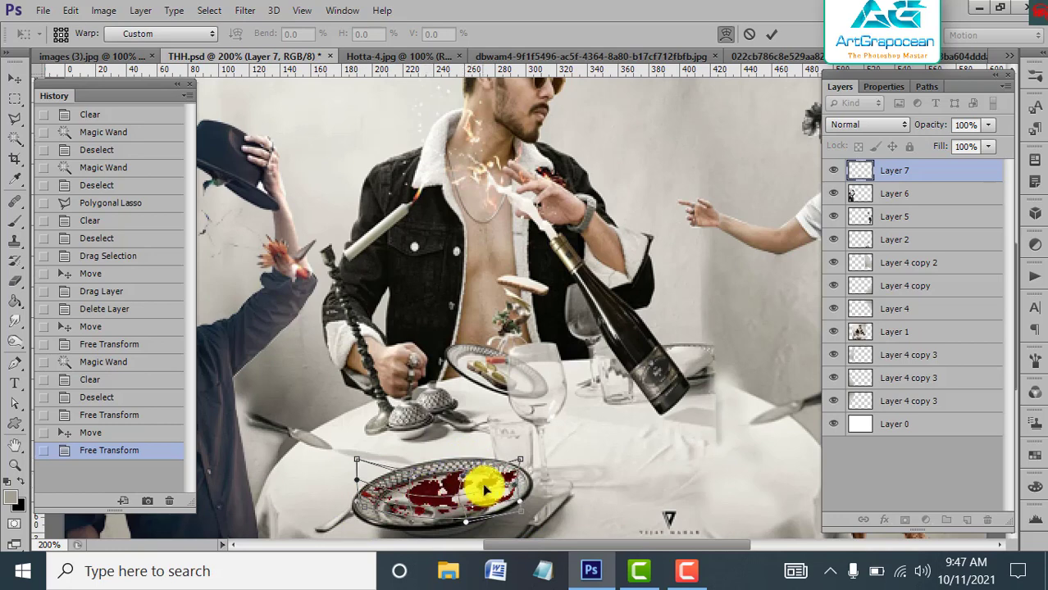
pyautogui.click(771, 35)
# Hide transform controls, zoom out, and nudge the blood slightly upward.
pyautogui.click(192, 35)
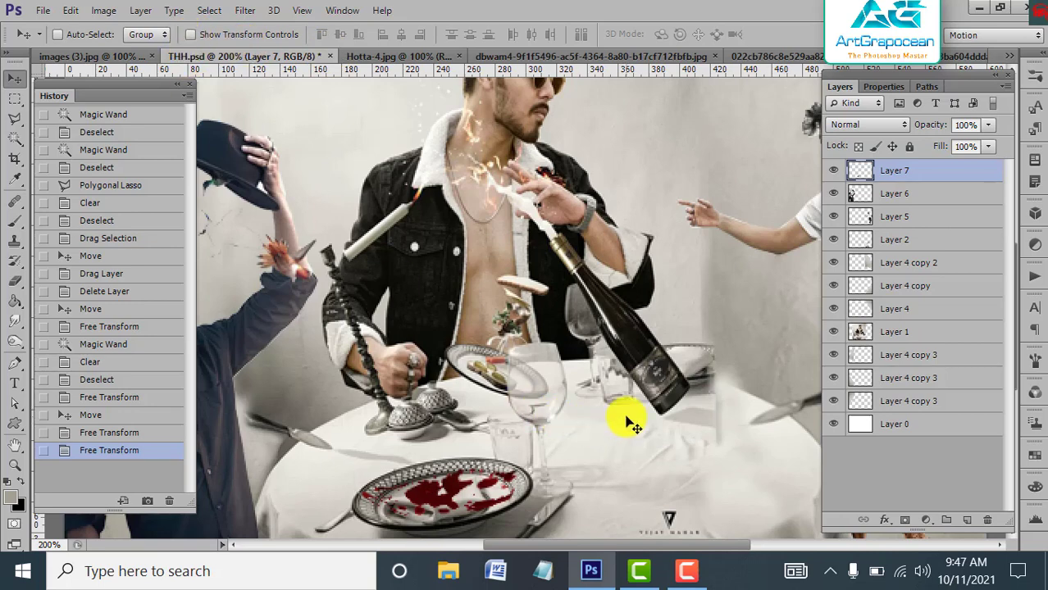
pyautogui.hotkey('ctrl', '-')
pyautogui.hotkey('ctrl', '-')
pyautogui.hotkey('ctrl', '-')
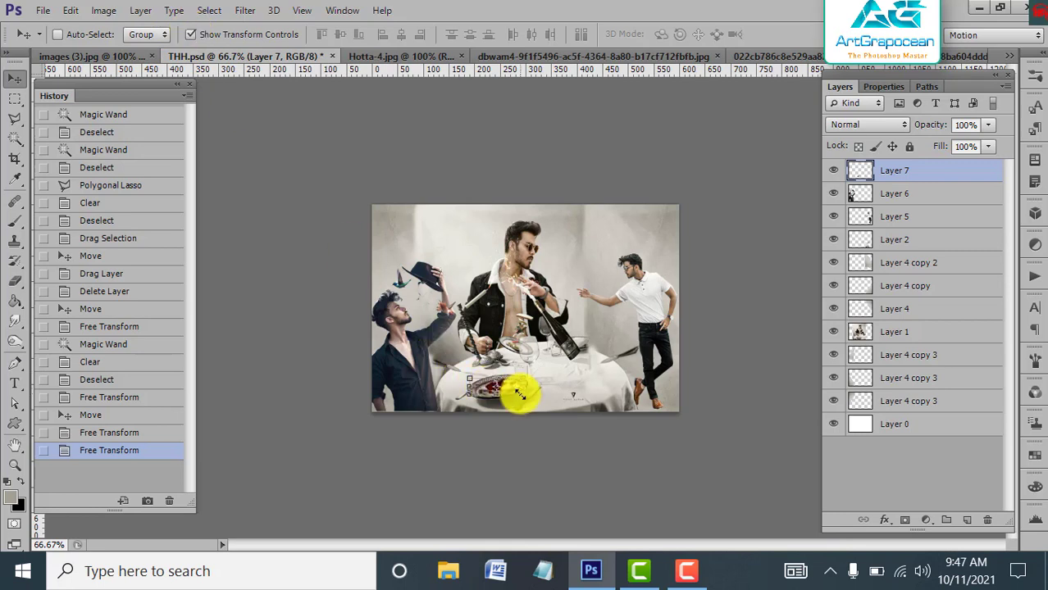
pyautogui.press('Up')
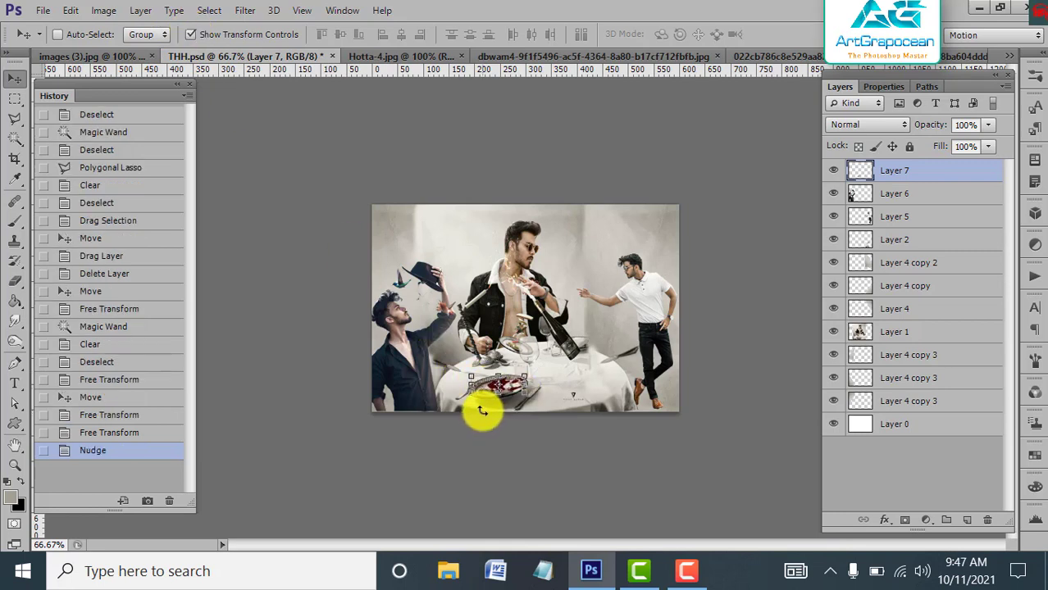
pyautogui.click(190, 33)
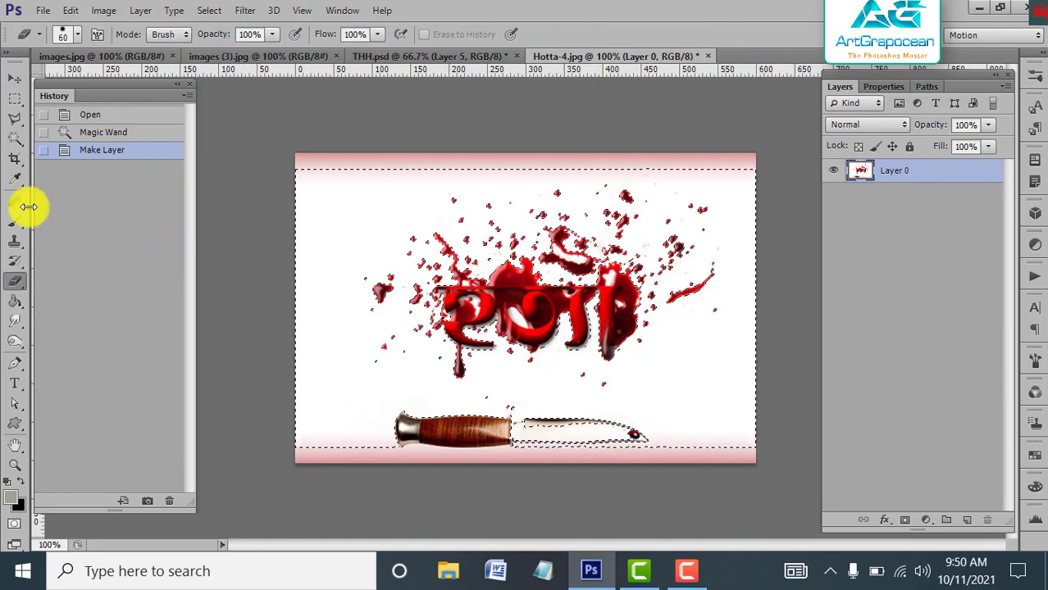
# Quick Select the white background, subtract the knife, and delete the selection.
pyautogui.rightClick(15, 137)
pyautogui.click(82, 135)
pyautogui.moveTo(443, 426); pyautogui.dragTo(373, 441)
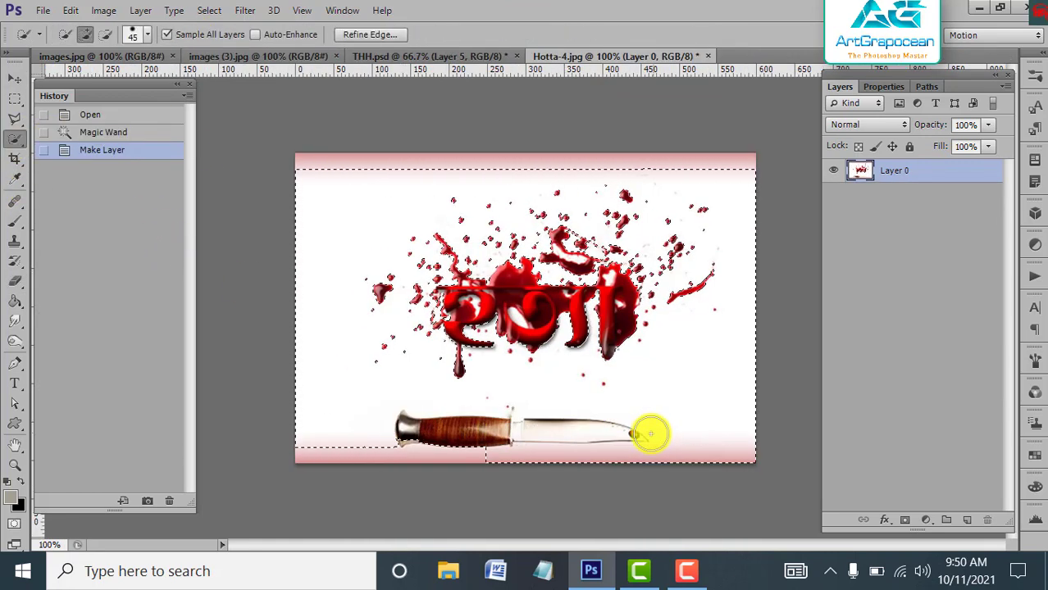
pyautogui.click(105, 34)
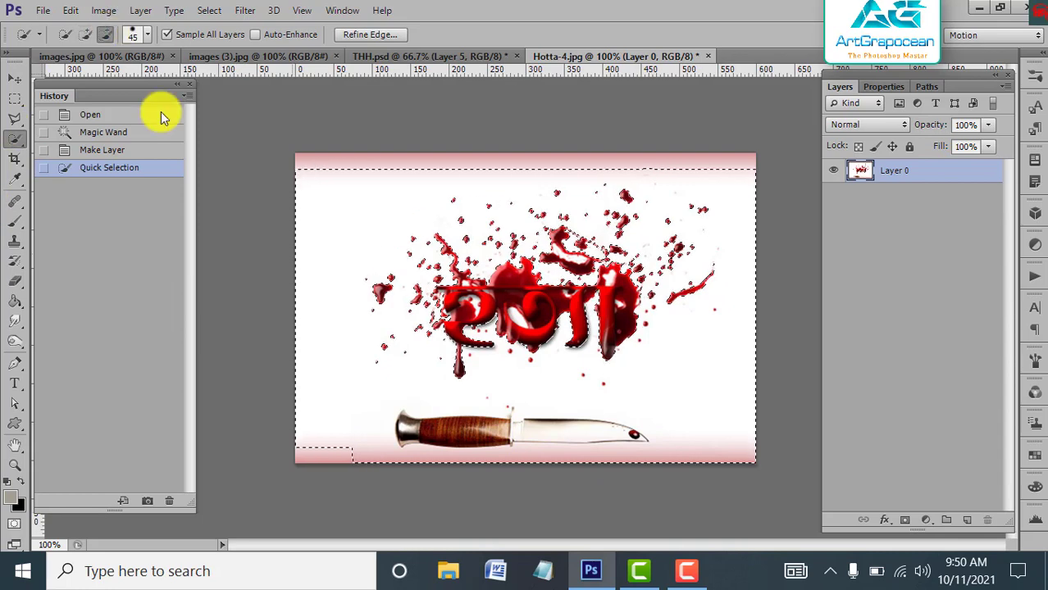
pyautogui.moveTo(668, 479)
pyautogui.mouseDown()
pyautogui.moveTo(635, 435)
pyautogui.moveTo(306, 417)
pyautogui.moveTo(538, 450)
pyautogui.moveTo(515, 470)
pyautogui.mouseUp()
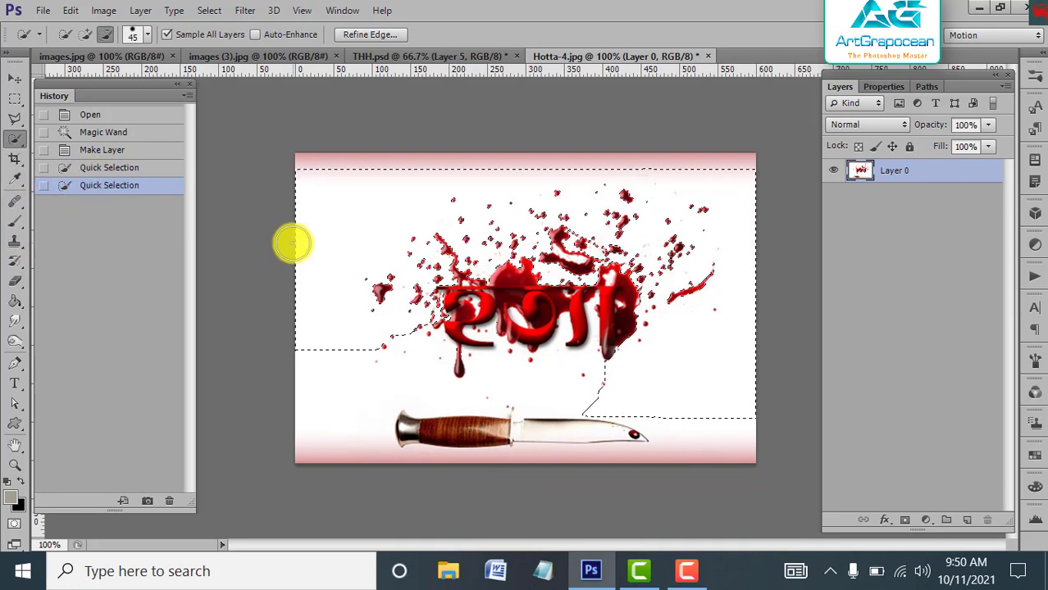
pyautogui.press('Delete')
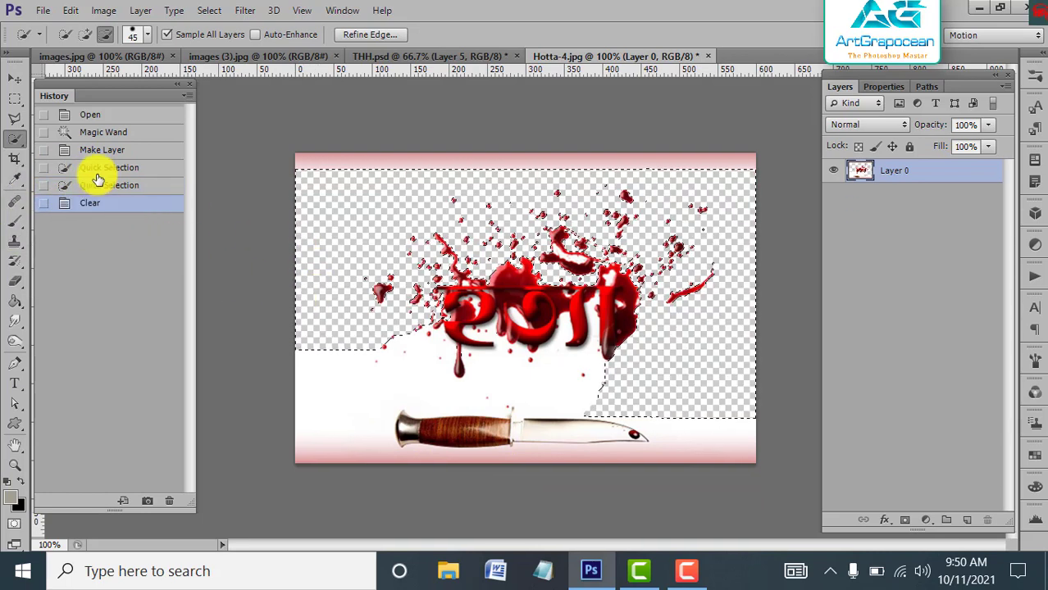
# Deselect, Magic Wand the remaining white area, then deselect again.
pyautogui.rightClick(14, 137)
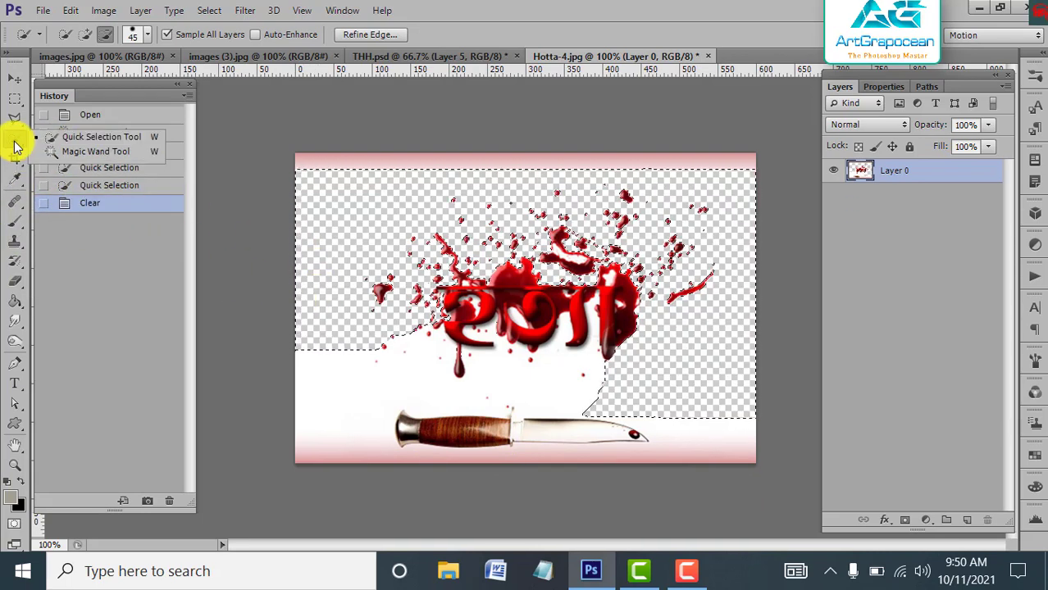
pyautogui.click(209, 10)
pyautogui.click(229, 47)
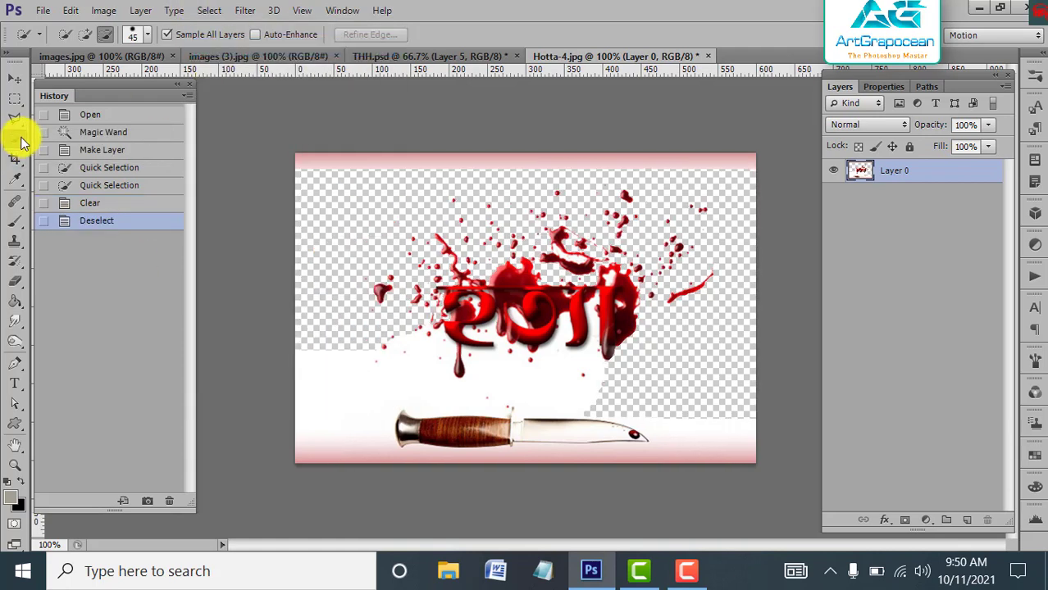
pyautogui.rightClick(14, 137)
pyautogui.click(96, 151)
pyautogui.click(339, 399)
pyautogui.click(209, 10)
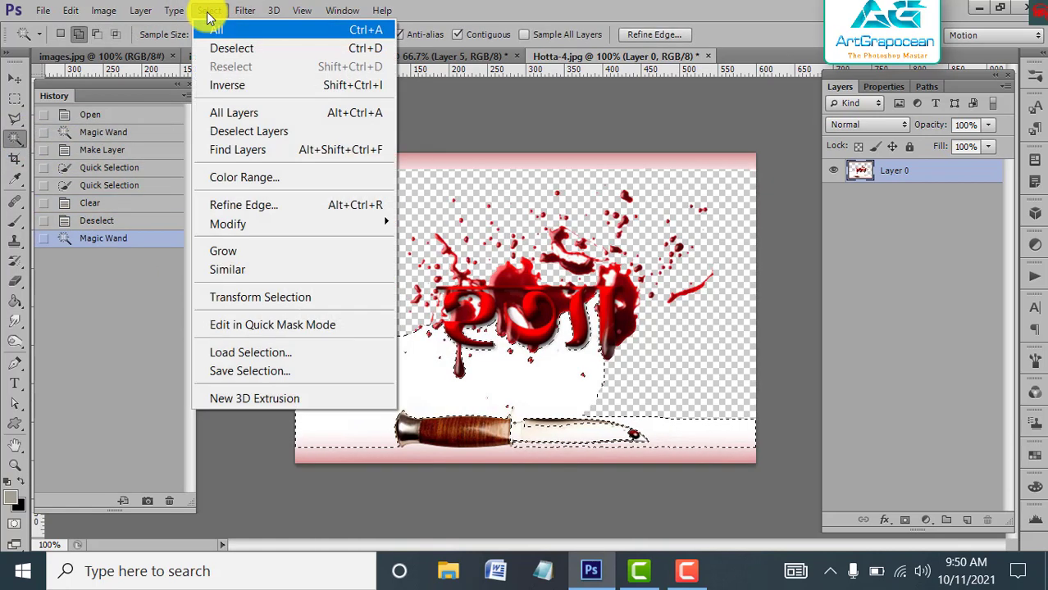
pyautogui.click(233, 51)
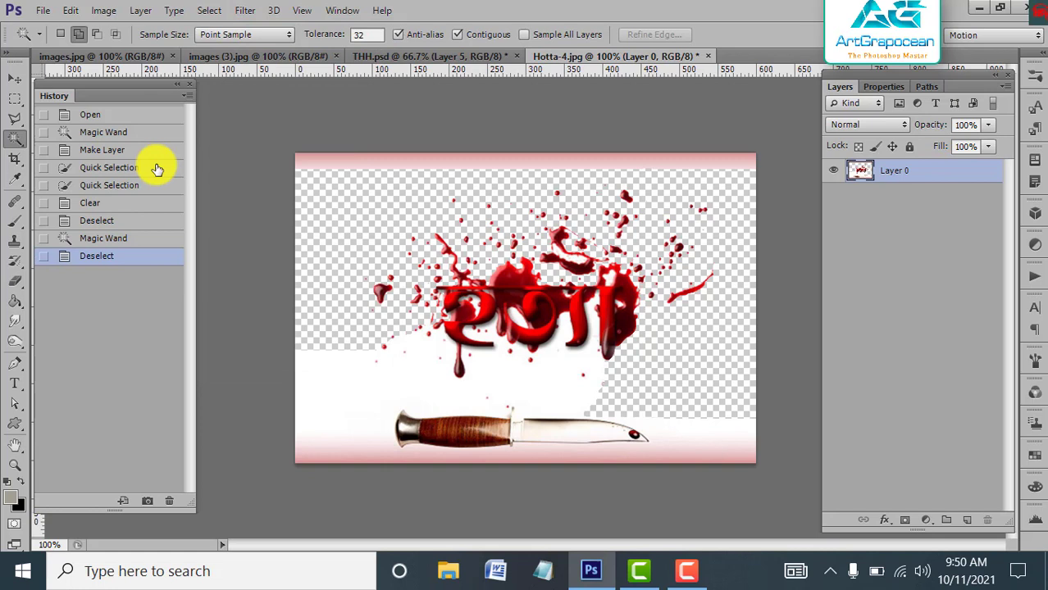
# Erase the white band left of the lettering with a size-20 eraser.
pyautogui.click(14, 281)
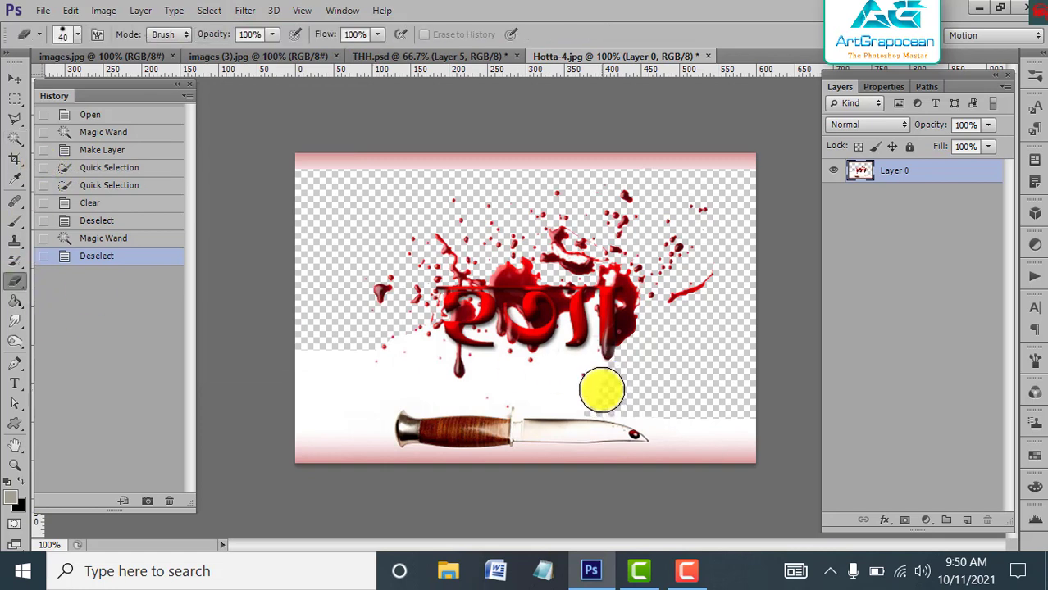
pyautogui.press('[')
pyautogui.click(520, 382)
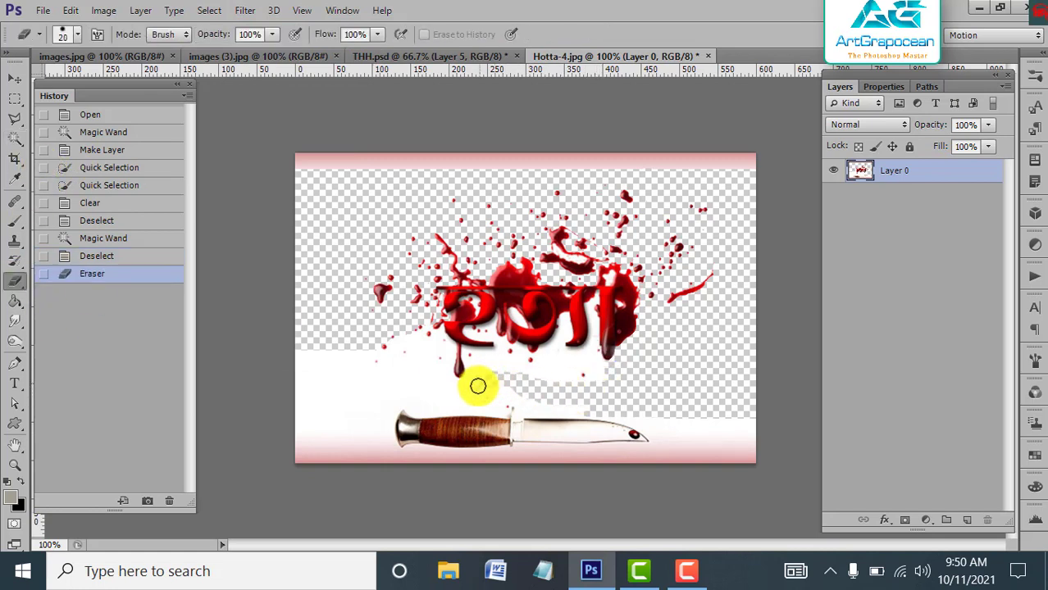
pyautogui.moveTo(477, 386); pyautogui.dragTo(275, 395)
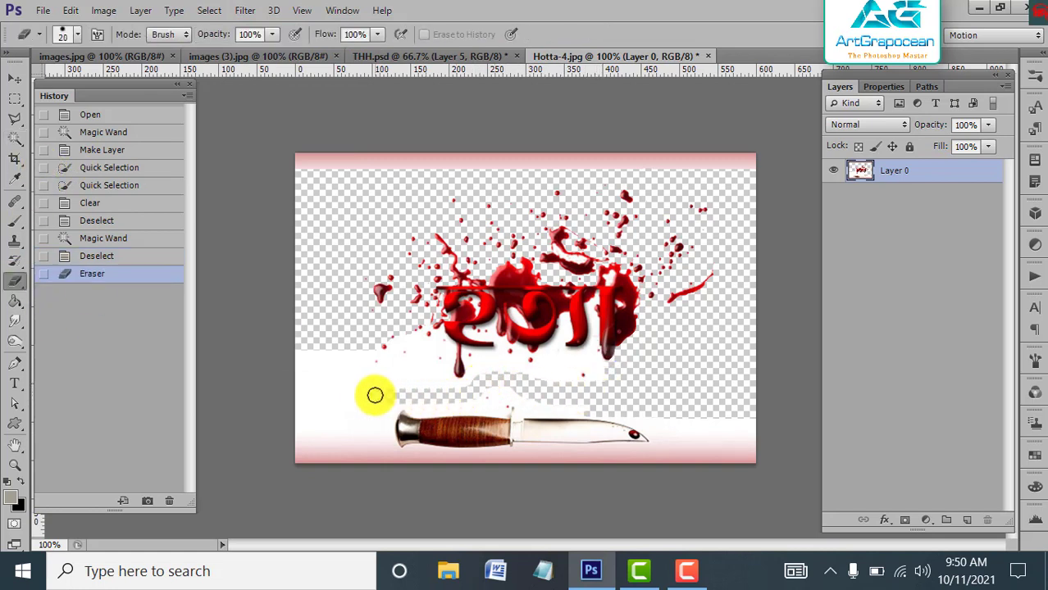
# Magic-wand and delete the white band and white gaps around the blood lettering and splatter.
pyautogui.click(15, 139)
pyautogui.click(411, 369)
pyautogui.press('Delete')
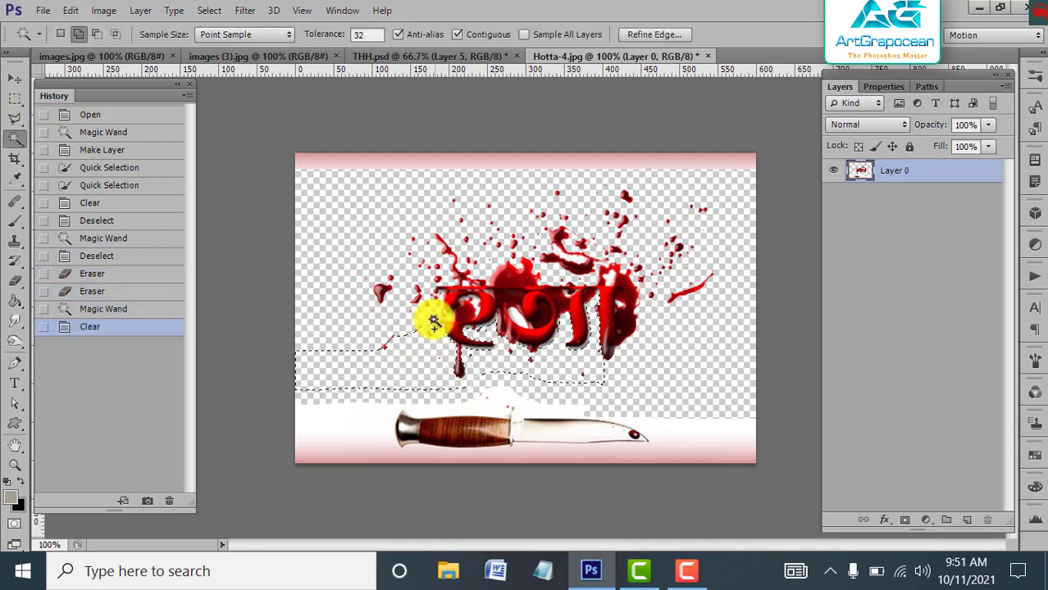
pyautogui.click(492, 324)
pyautogui.press('Delete')
pyautogui.press('Delete')
pyautogui.click(509, 320)
pyautogui.press('Delete')
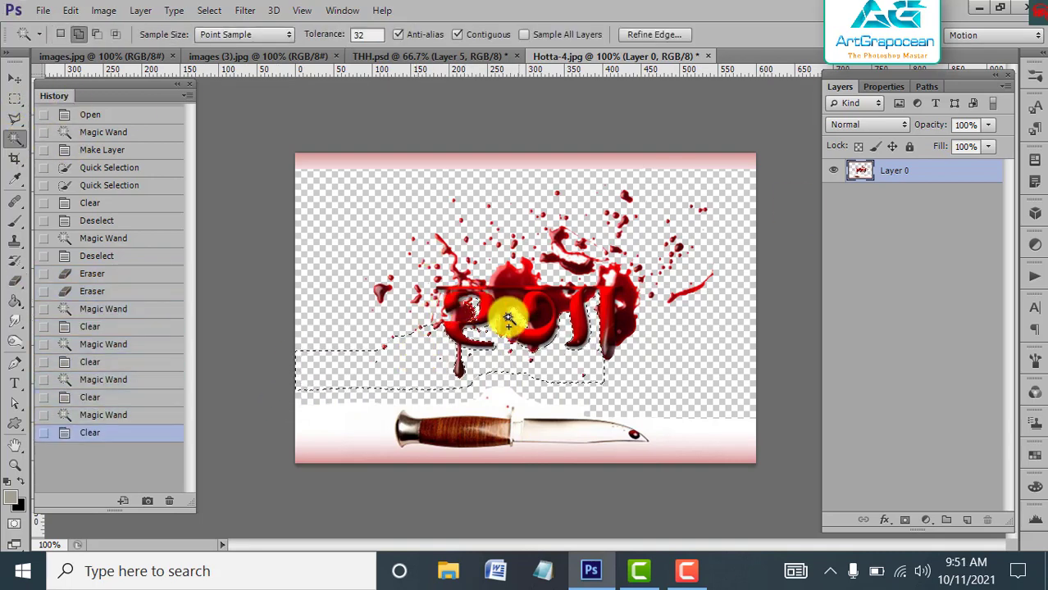
pyautogui.click(612, 299)
pyautogui.press('Delete')
pyautogui.click(613, 280)
pyautogui.press('Delete')
pyautogui.click(556, 257)
pyautogui.press('Delete')
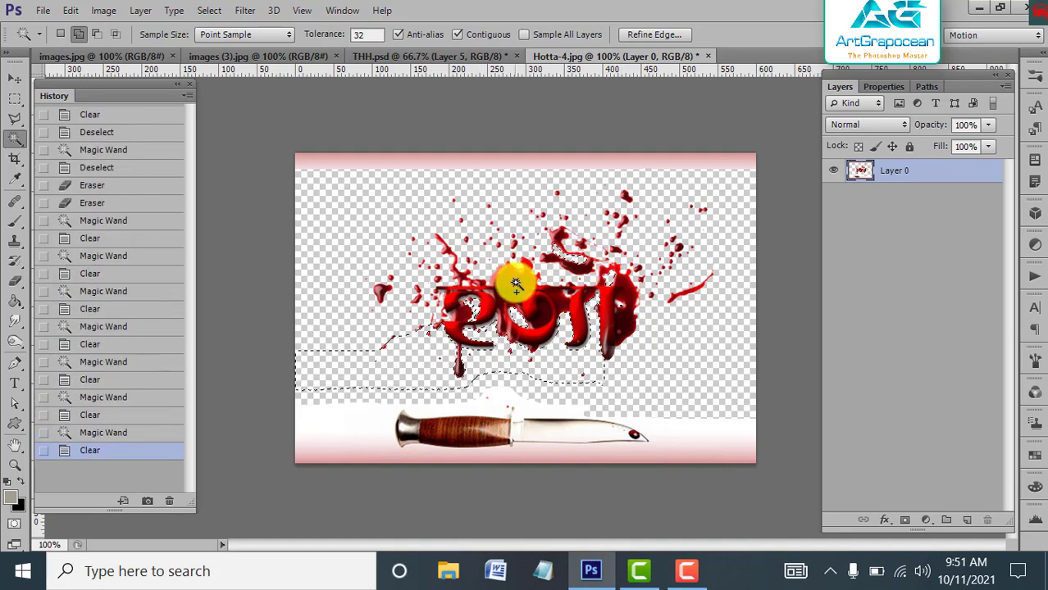
# Erase the pink strip along the canvas top with a size-60 eraser, deselecting first.
pyautogui.click(15, 281)
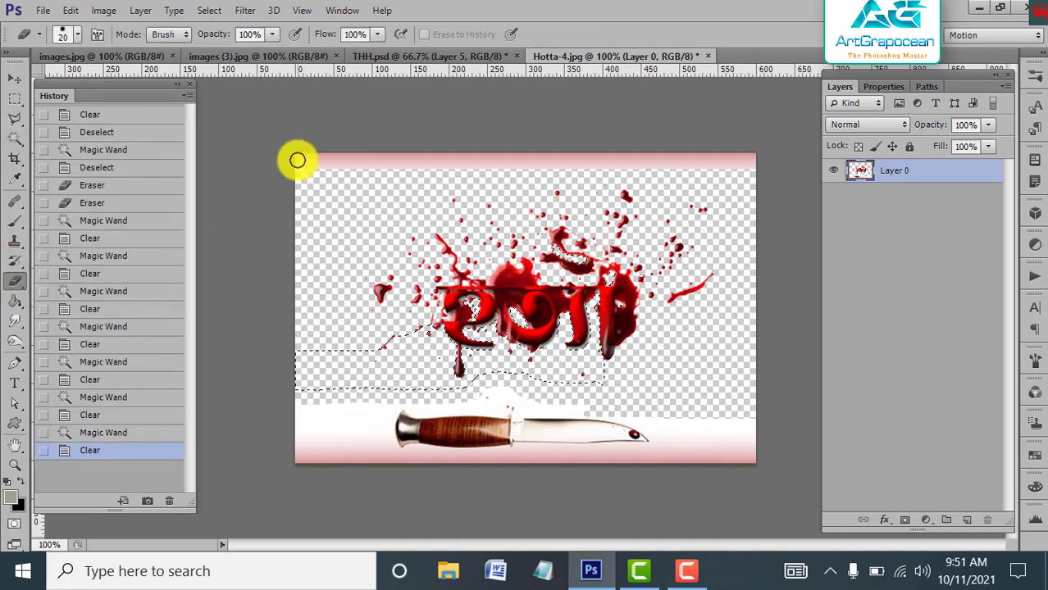
pyautogui.press(']')
pyautogui.press(']')
pyautogui.press(']')
pyautogui.moveTo(374, 159); pyautogui.dragTo(755, 164)
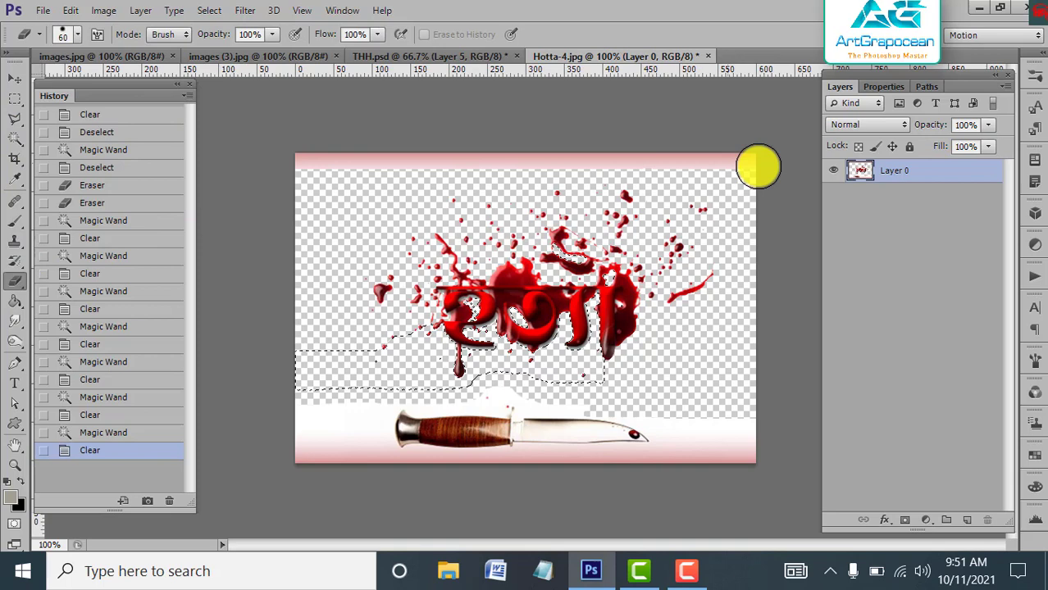
pyautogui.click(205, 11)
pyautogui.click(222, 44)
pyautogui.moveTo(386, 152); pyautogui.dragTo(724, 164)
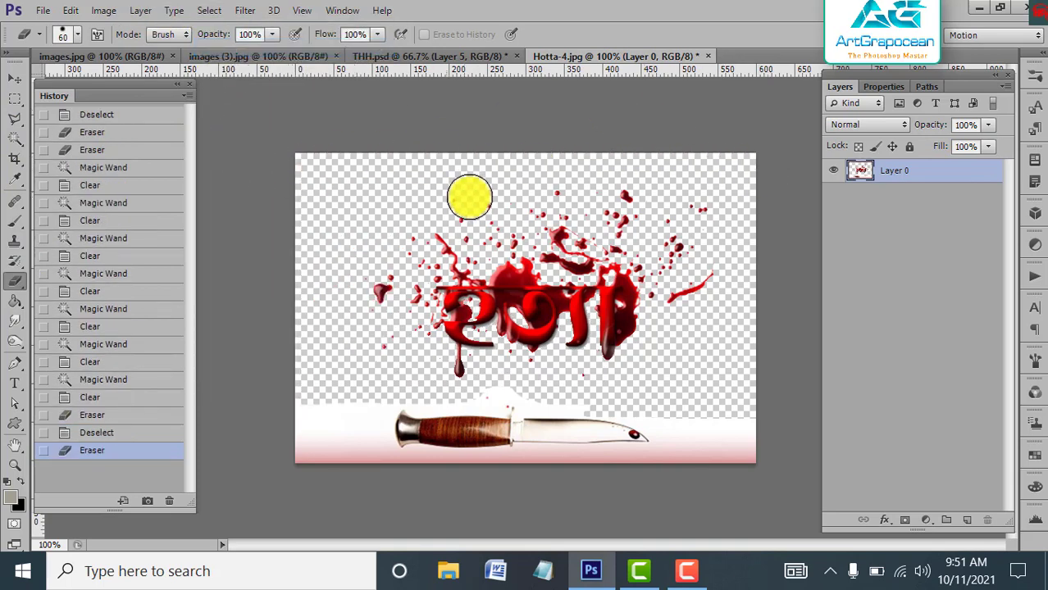
# Delete the leftover area beside the lettering with the Magic Wand, then deselect.
pyautogui.click(14, 136)
pyautogui.click(620, 317)
pyautogui.press('Delete')
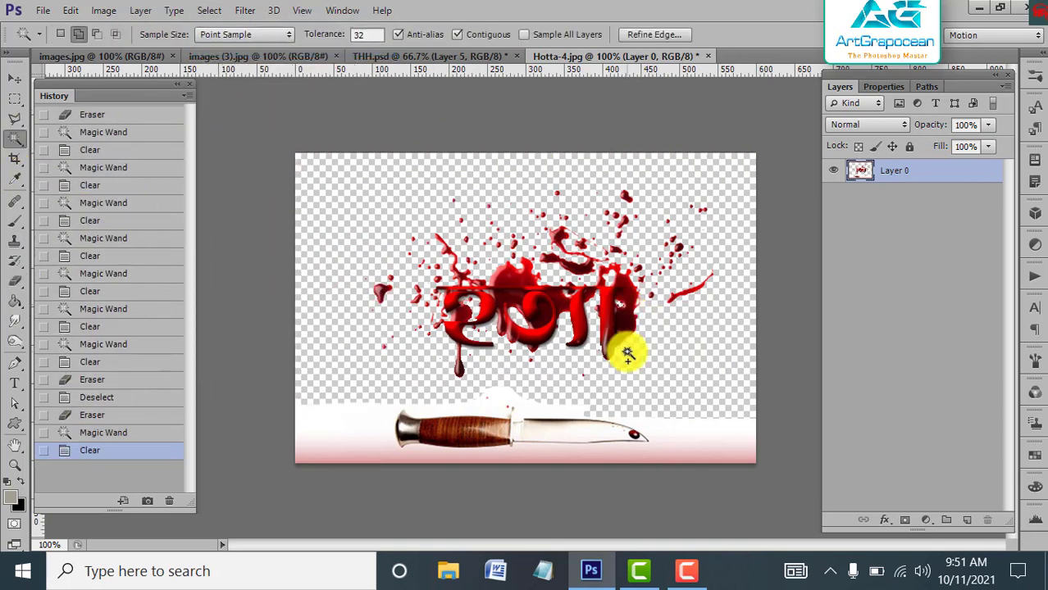
pyautogui.click(209, 11)
pyautogui.click(222, 45)
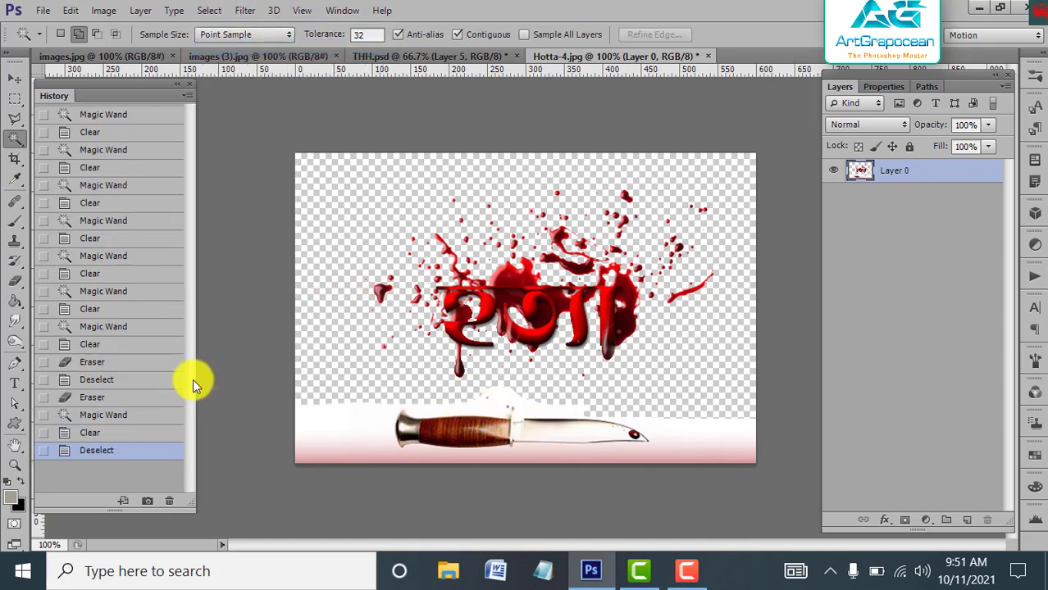
# Erase the white along the canvas bottom, lower right and left of the knife.
pyautogui.click(14, 281)
pyautogui.moveTo(323, 445)
pyautogui.mouseDown()
pyautogui.moveTo(421, 482)
pyautogui.moveTo(562, 480)
pyautogui.moveTo(729, 450)
pyautogui.moveTo(660, 407)
pyautogui.moveTo(590, 392)
pyautogui.mouseUp()
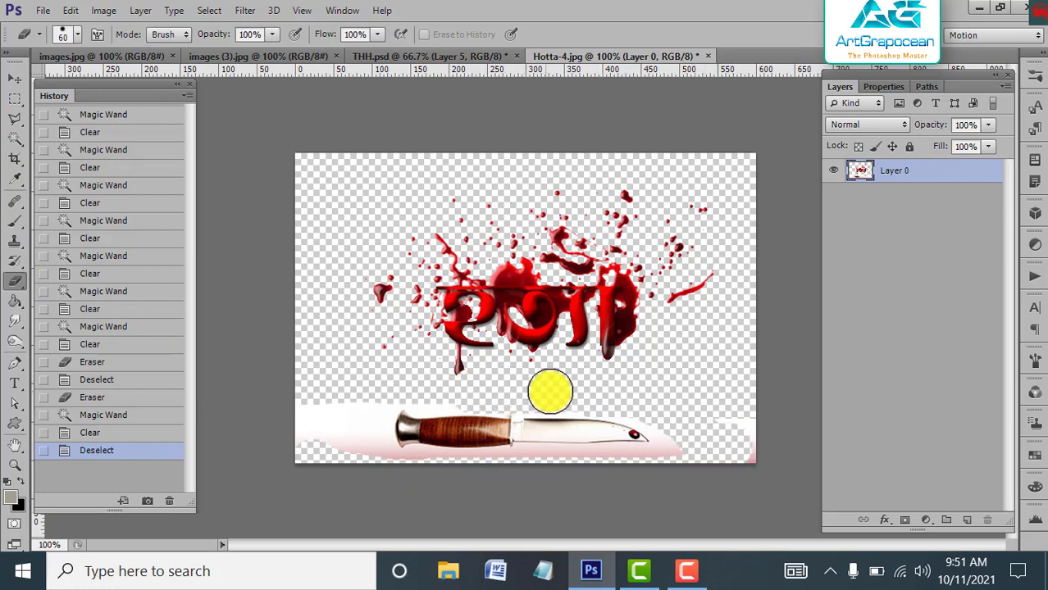
pyautogui.moveTo(610, 398); pyautogui.dragTo(749, 435)
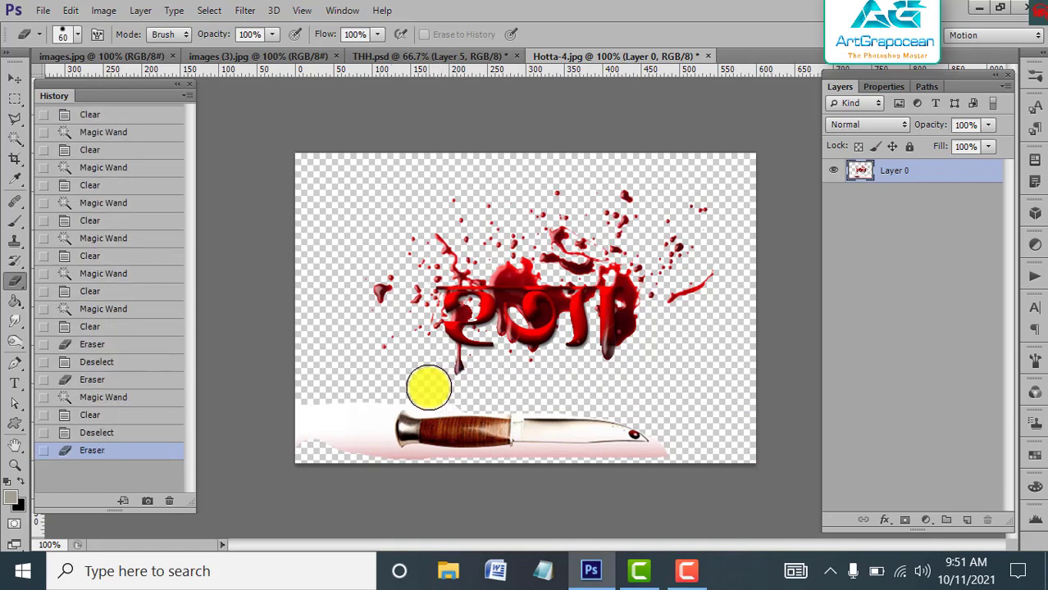
pyautogui.moveTo(367, 402)
pyautogui.mouseDown()
pyautogui.moveTo(328, 455)
pyautogui.moveTo(343, 414)
pyautogui.mouseUp()
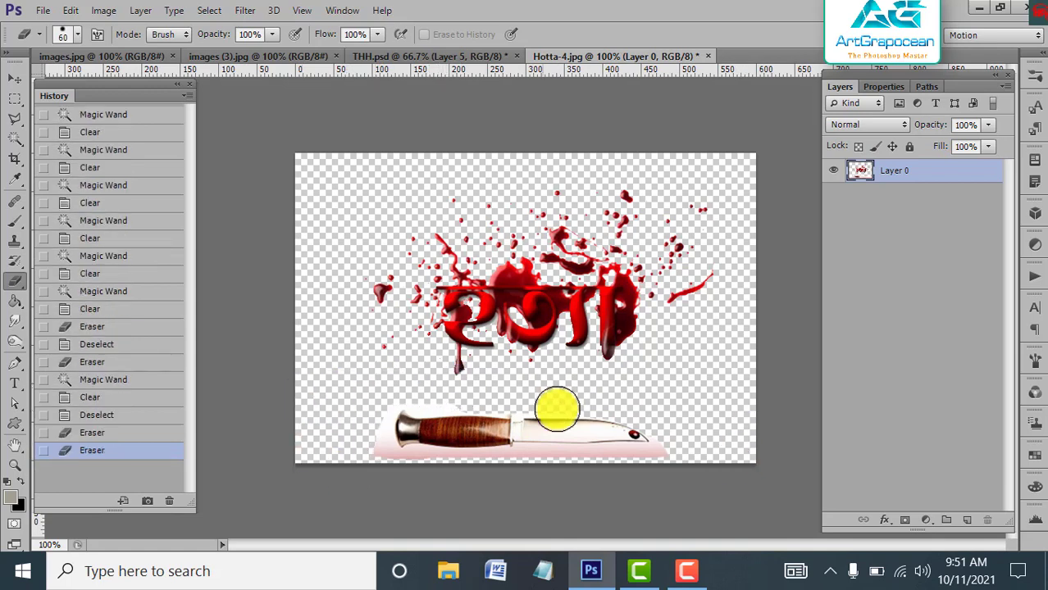
# Zoom to 400% on the knife handle and erase the white above it.
pyautogui.hotkey('ctrl', '+')
pyautogui.hotkey('ctrl', '+')
pyautogui.hotkey('ctrl', '+')
pyautogui.scroll(-5, 481, 418)
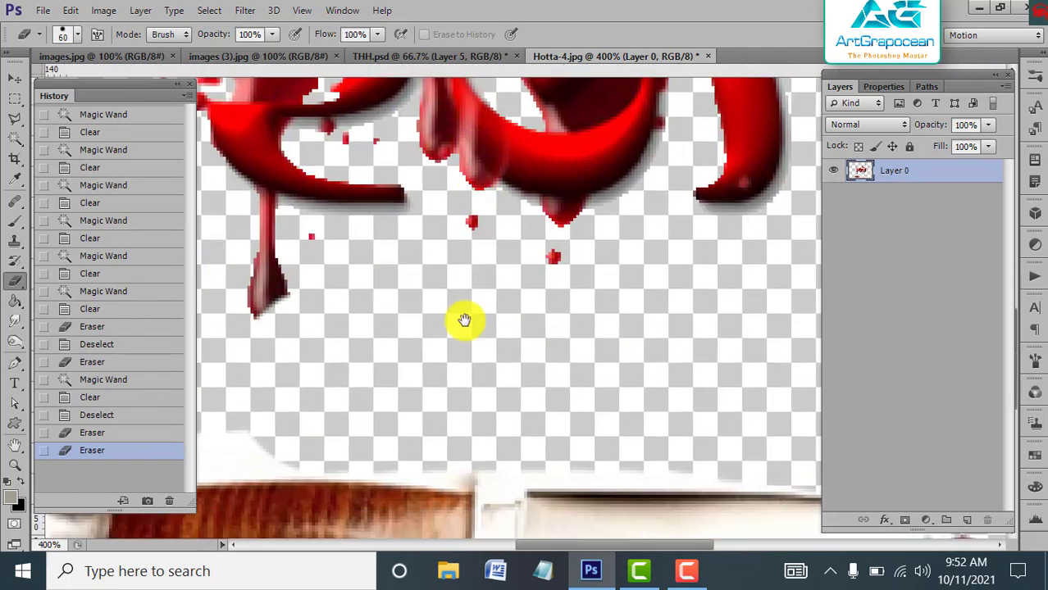
pyautogui.scroll(-2, 570, 244)
pyautogui.moveTo(569, 244); pyautogui.dragTo(631, 310)
pyautogui.press('p')
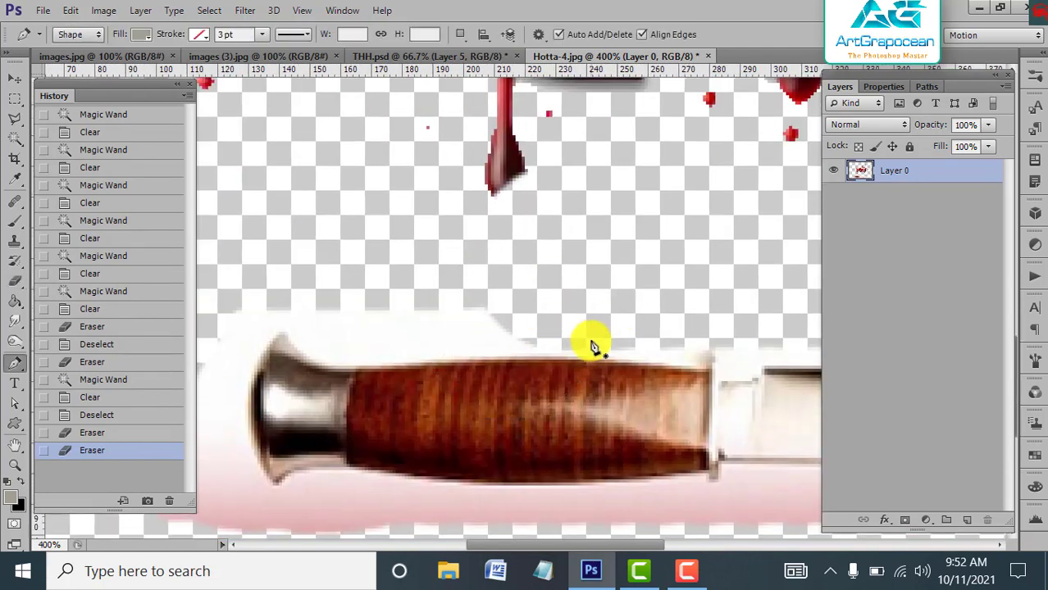
pyautogui.click(13, 280)
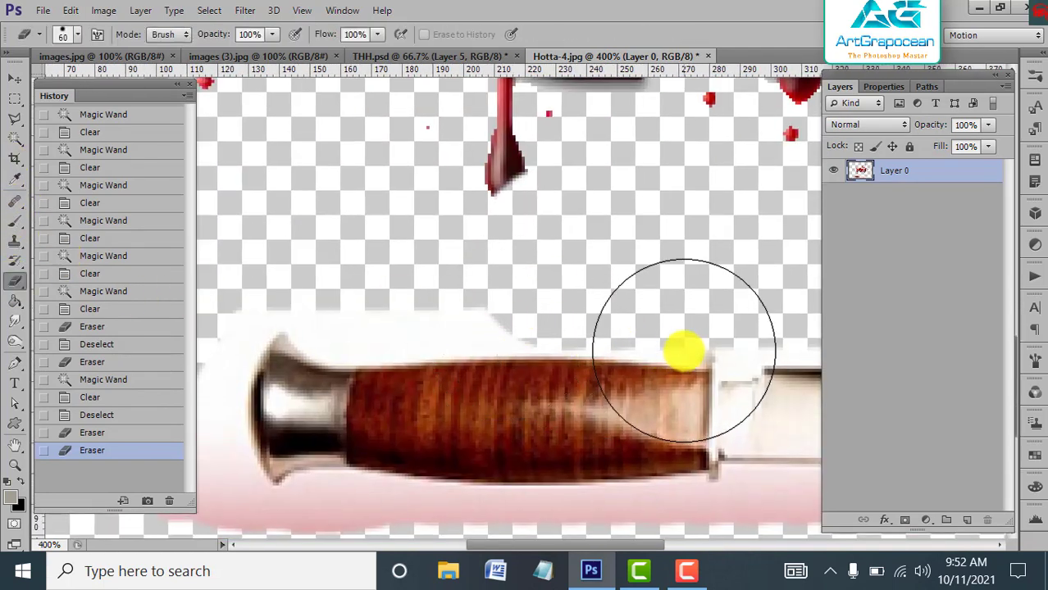
pyautogui.hscroll(5, 628, 354)
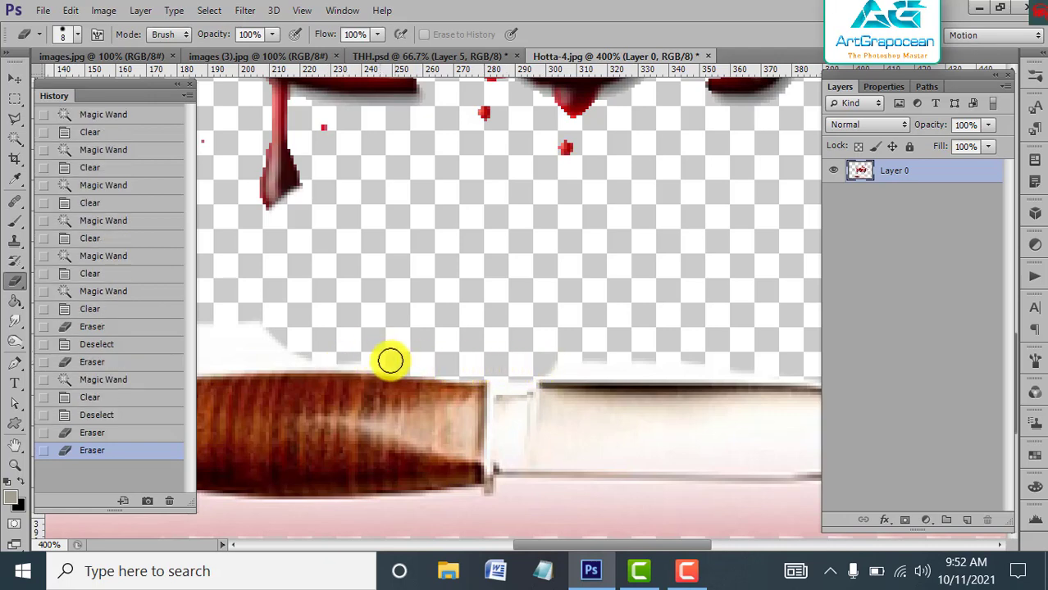
pyautogui.moveTo(331, 358)
pyautogui.mouseDown()
pyautogui.moveTo(627, 348)
pyautogui.moveTo(337, 311)
pyautogui.mouseUp()
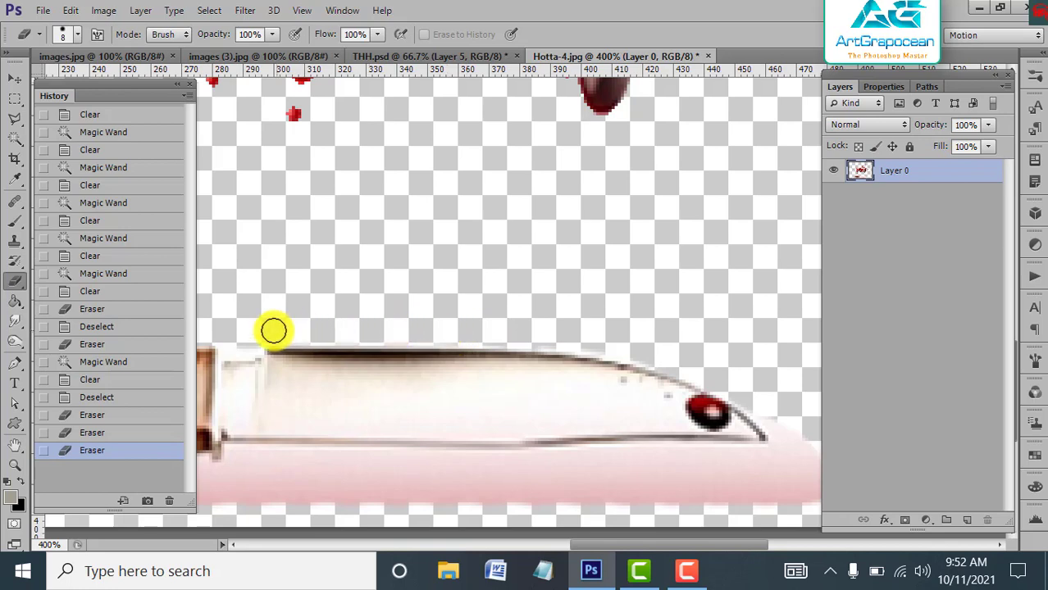
# Erase the pink strip and faint smudge beneath the knife blade.
pyautogui.moveTo(613, 331); pyautogui.dragTo(554, 326)
pyautogui.scroll(-3, 558, 287)
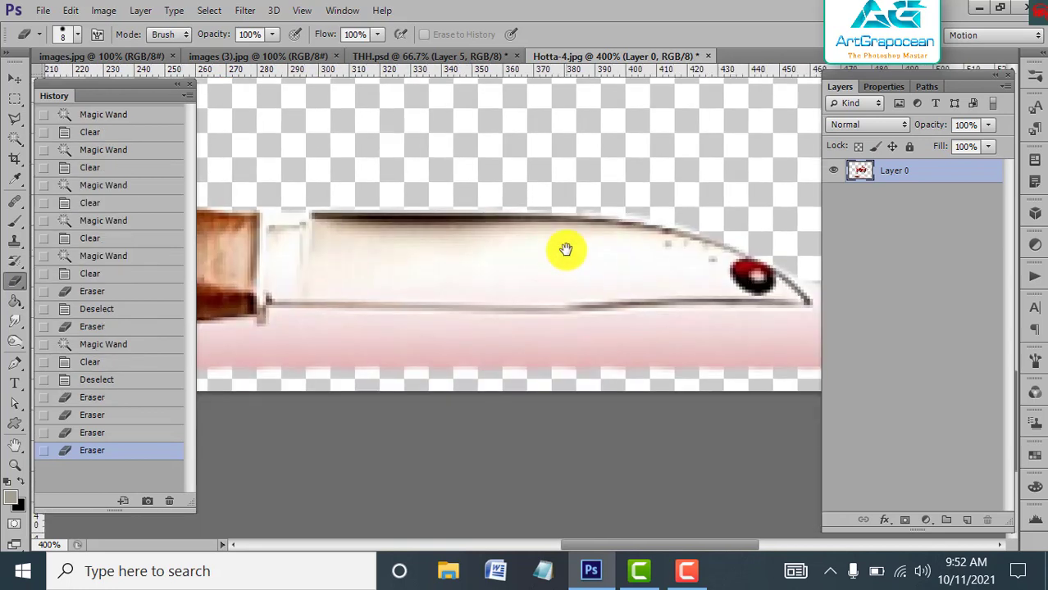
pyautogui.scroll(-2, 525, 246)
pyautogui.hscroll(1, 606, 221)
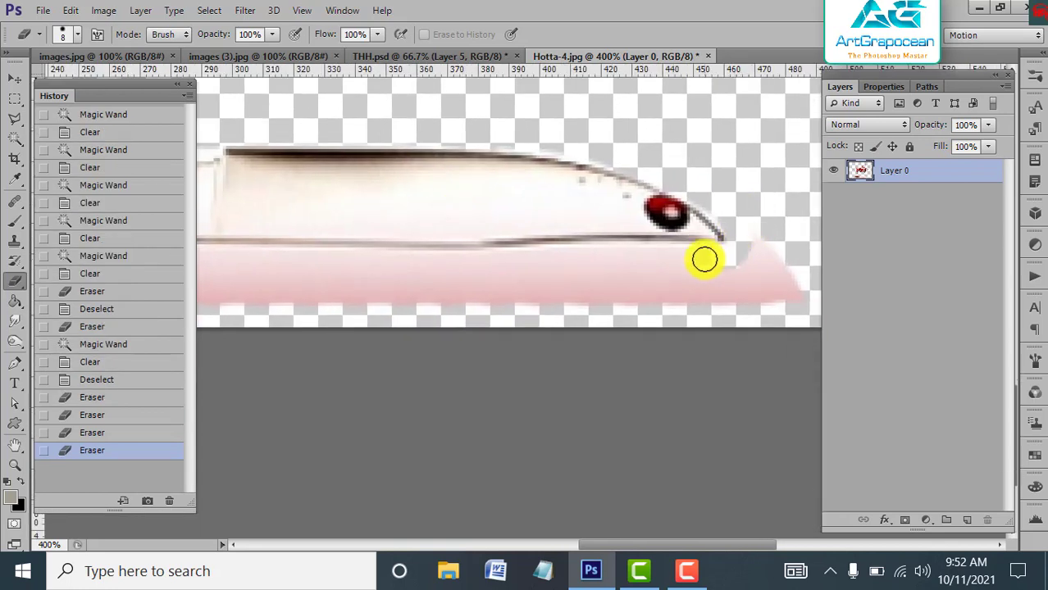
pyautogui.moveTo(704, 259); pyautogui.dragTo(572, 266)
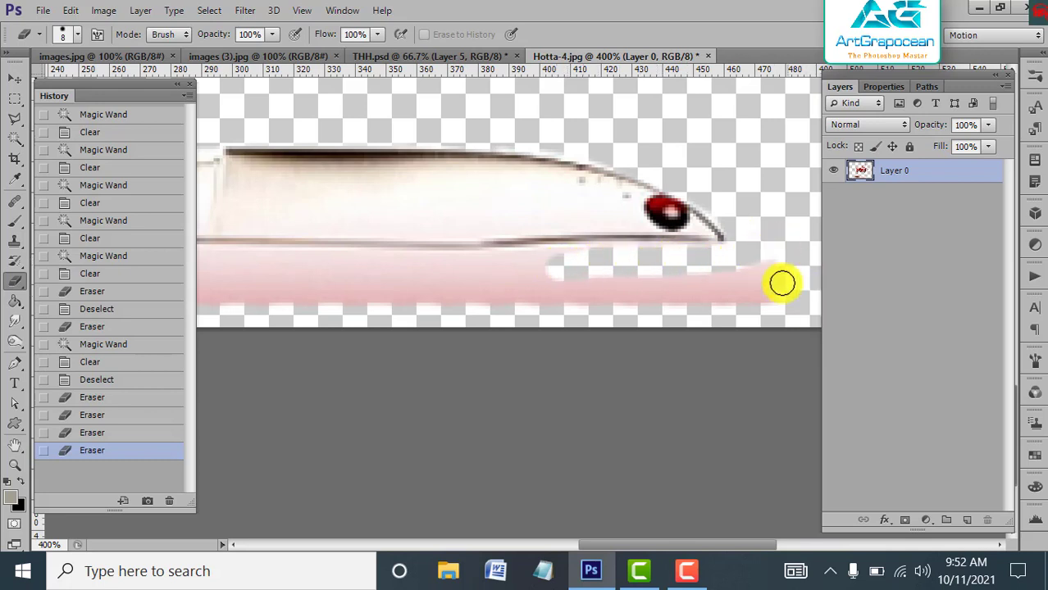
pyautogui.moveTo(783, 282); pyautogui.dragTo(490, 299)
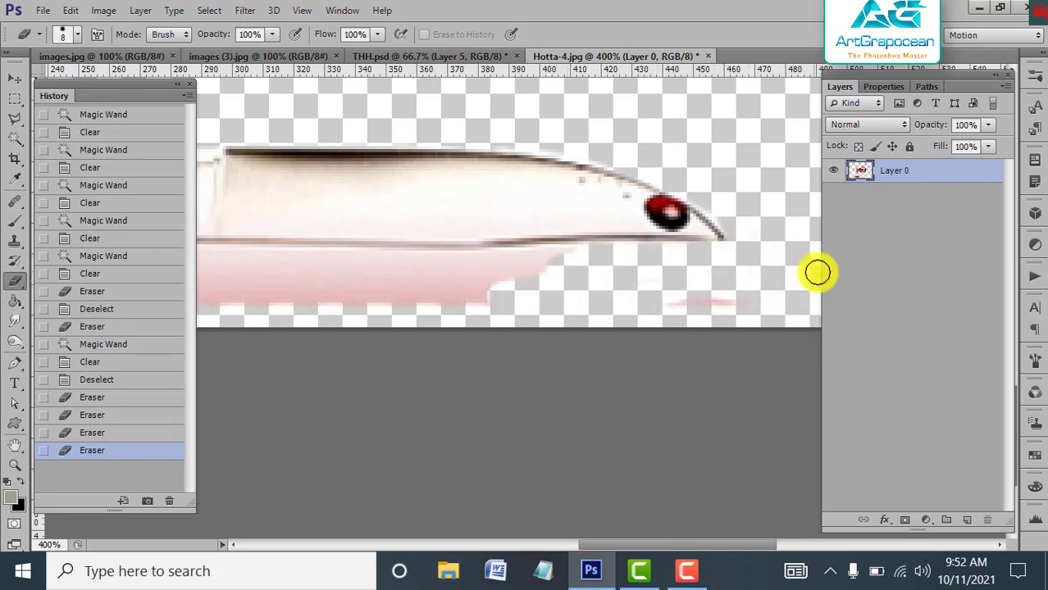
pyautogui.moveTo(738, 305); pyautogui.dragTo(617, 311)
pyautogui.moveTo(702, 259)
pyautogui.mouseDown()
pyautogui.moveTo(785, 270)
pyautogui.moveTo(701, 316)
pyautogui.moveTo(735, 286)
pyautogui.mouseUp()
pyautogui.moveTo(601, 281); pyautogui.dragTo(320, 279)
# Undo two strokes and re-erase the remaining pink below the blade and handle.
pyautogui.hotkey('ctrl', 'z')
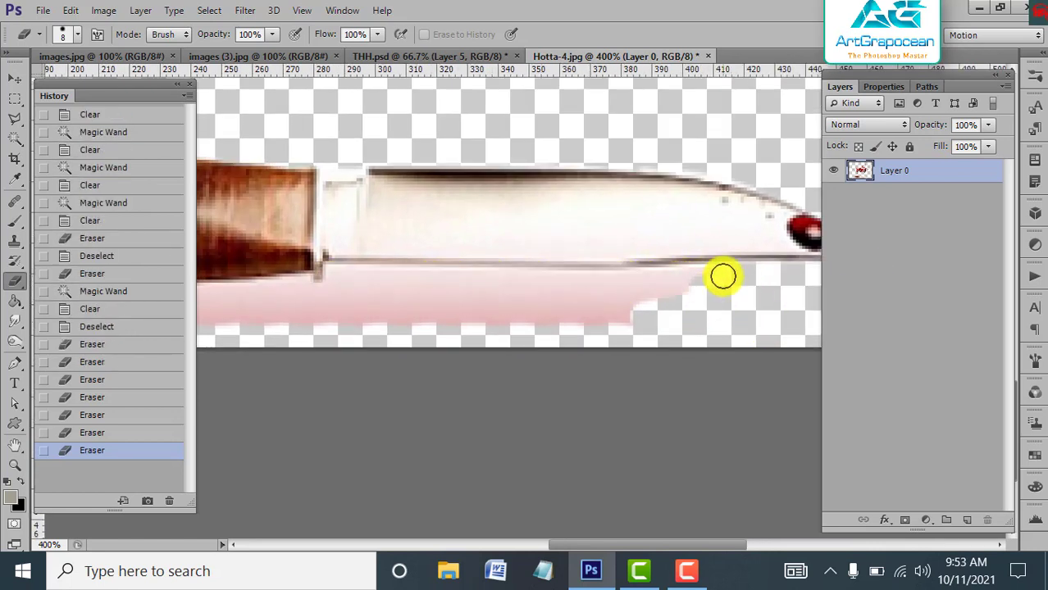
pyautogui.hotkey('ctrl', 'z')
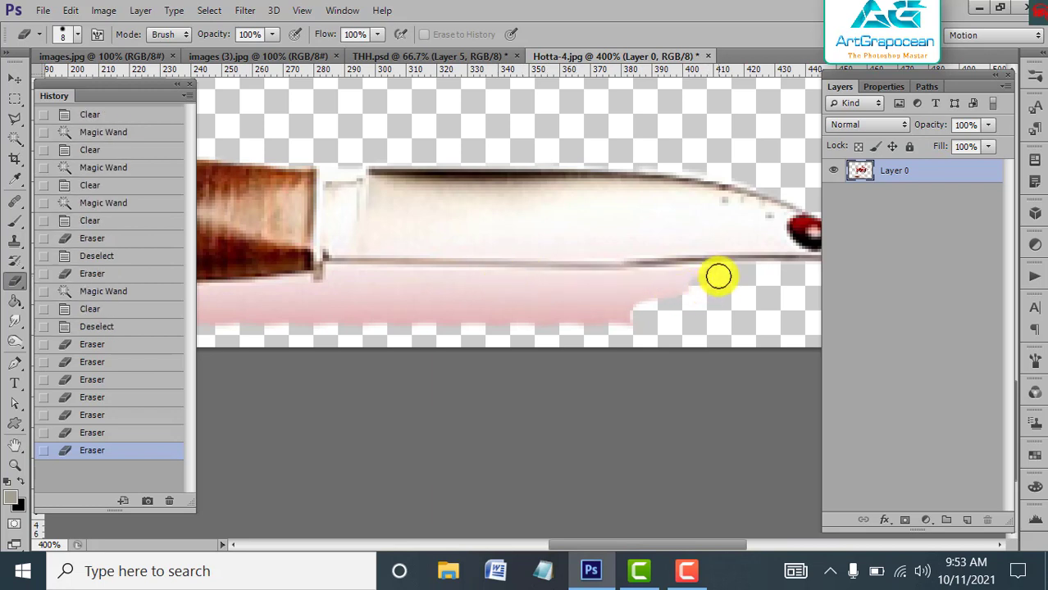
pyautogui.moveTo(614, 284)
pyautogui.mouseDown()
pyautogui.moveTo(382, 273)
pyautogui.moveTo(319, 330)
pyautogui.mouseUp()
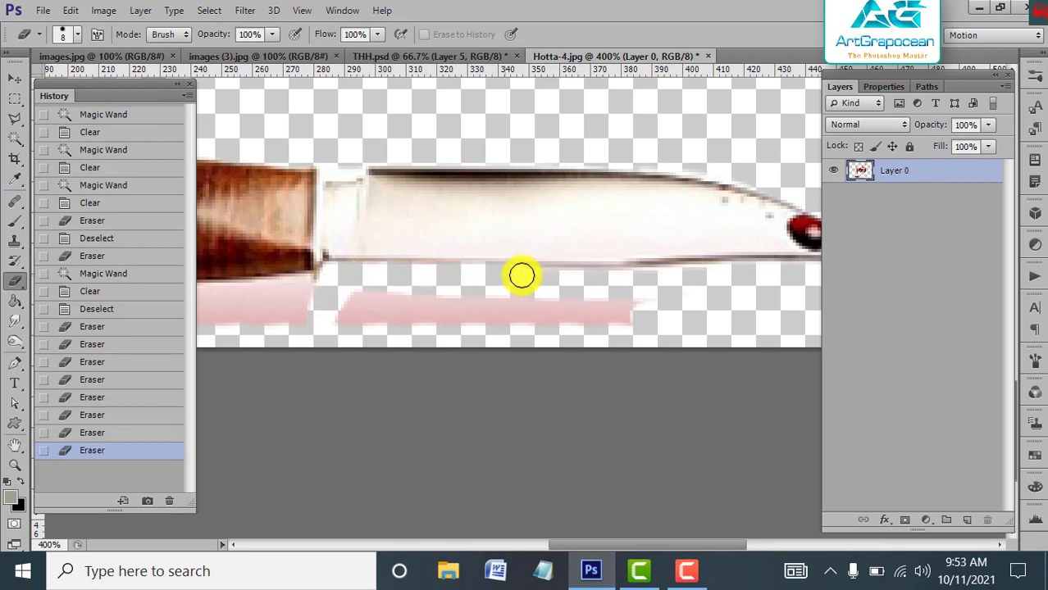
pyautogui.moveTo(521, 276); pyautogui.dragTo(448, 276)
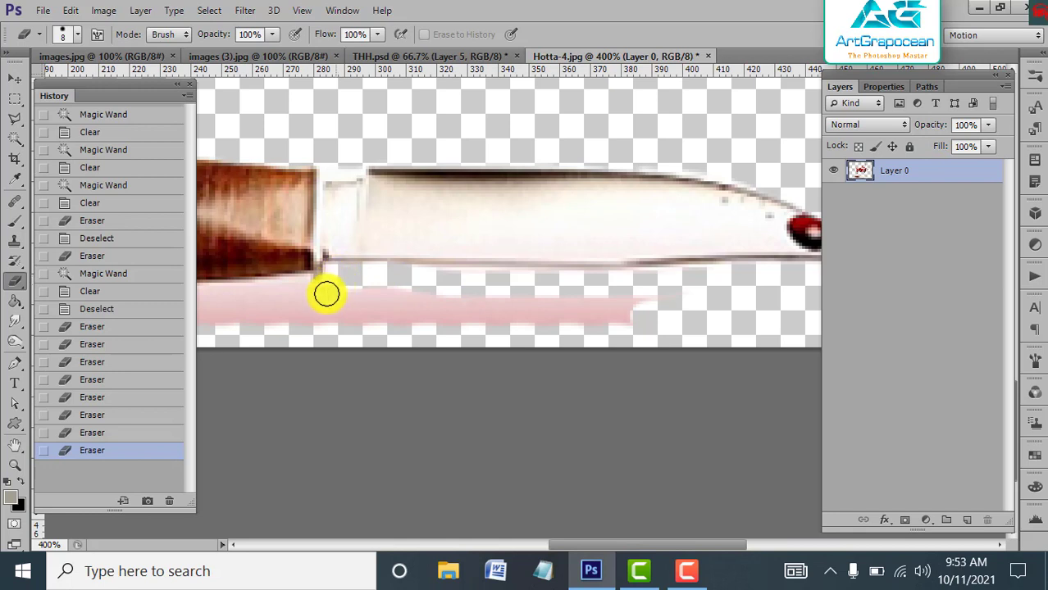
pyautogui.moveTo(294, 287)
pyautogui.mouseDown()
pyautogui.moveTo(440, 297)
pyautogui.moveTo(576, 286)
pyautogui.mouseUp()
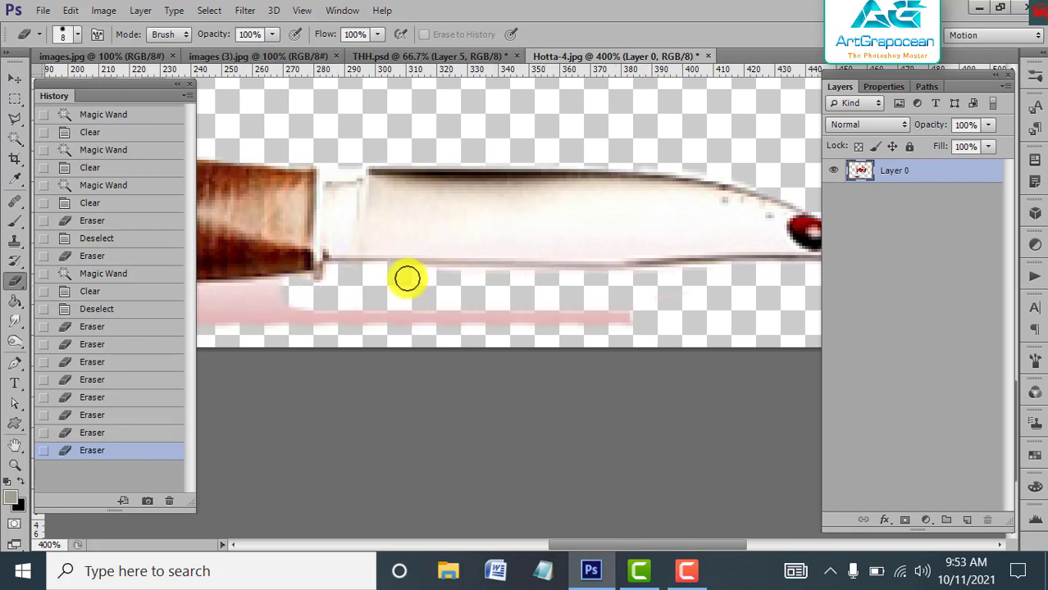
pyautogui.moveTo(709, 284)
pyautogui.mouseDown()
pyautogui.moveTo(682, 306)
pyautogui.moveTo(336, 319)
pyautogui.mouseUp()
pyautogui.moveTo(413, 318); pyautogui.dragTo(647, 329)
pyautogui.moveTo(668, 311)
pyautogui.mouseDown()
pyautogui.moveTo(579, 304)
pyautogui.moveTo(466, 334)
pyautogui.mouseUp()
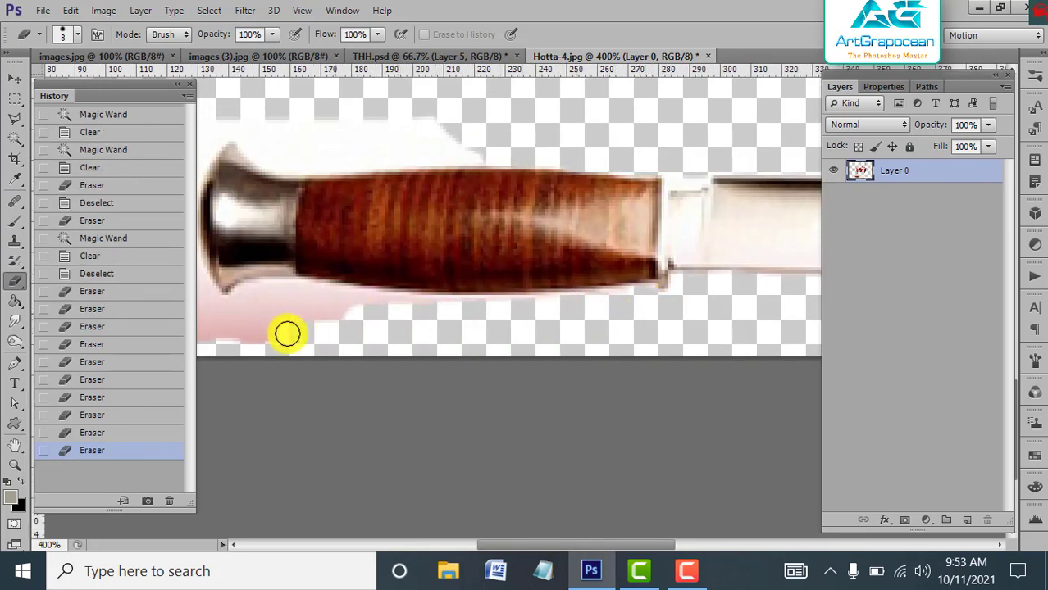
pyautogui.moveTo(285, 332)
pyautogui.mouseDown()
pyautogui.moveTo(267, 324)
pyautogui.moveTo(339, 297)
pyautogui.moveTo(465, 310)
pyautogui.moveTo(644, 304)
pyautogui.mouseUp()
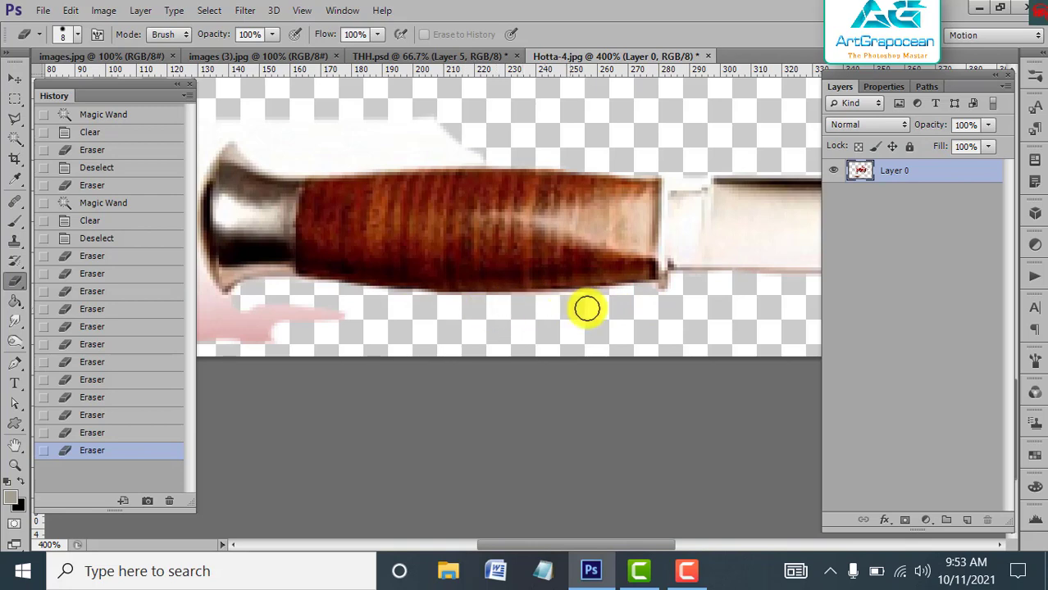
pyautogui.click(365, 318)
pyautogui.hscroll(-5, 552, 304)
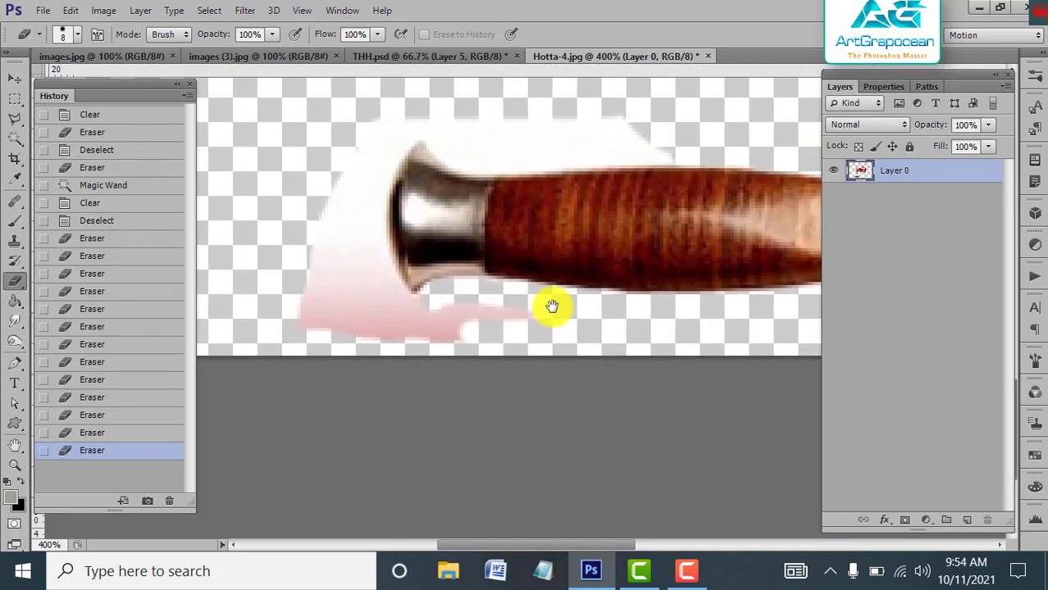
# Delete the white behind the handle end and pink below it, then deselect.
pyautogui.click(14, 117)
pyautogui.click(452, 159)
pyautogui.press('Delete')
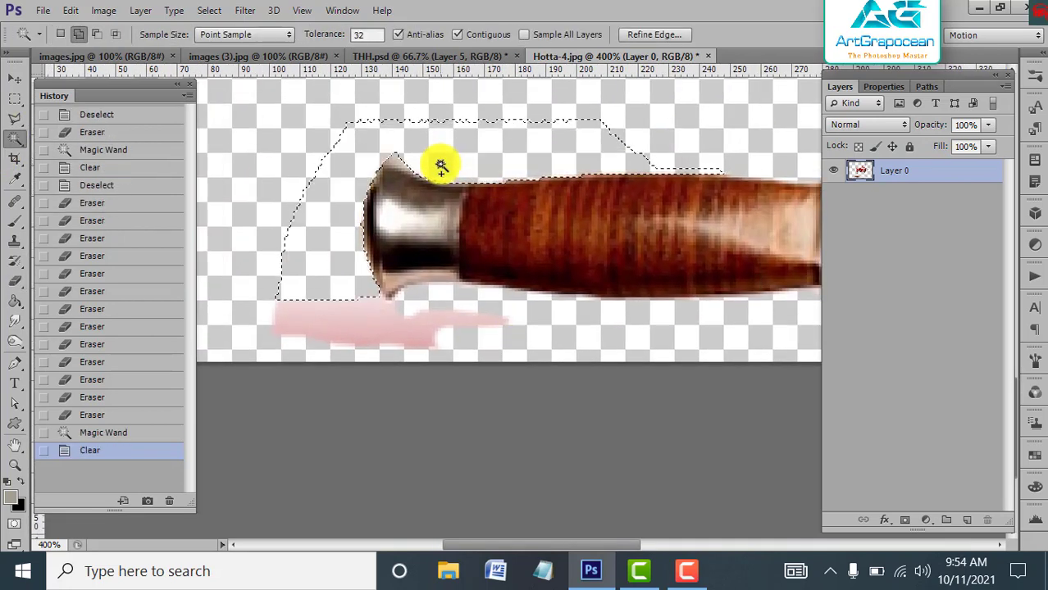
pyautogui.click(335, 325)
pyautogui.press('Delete')
pyautogui.click(209, 10)
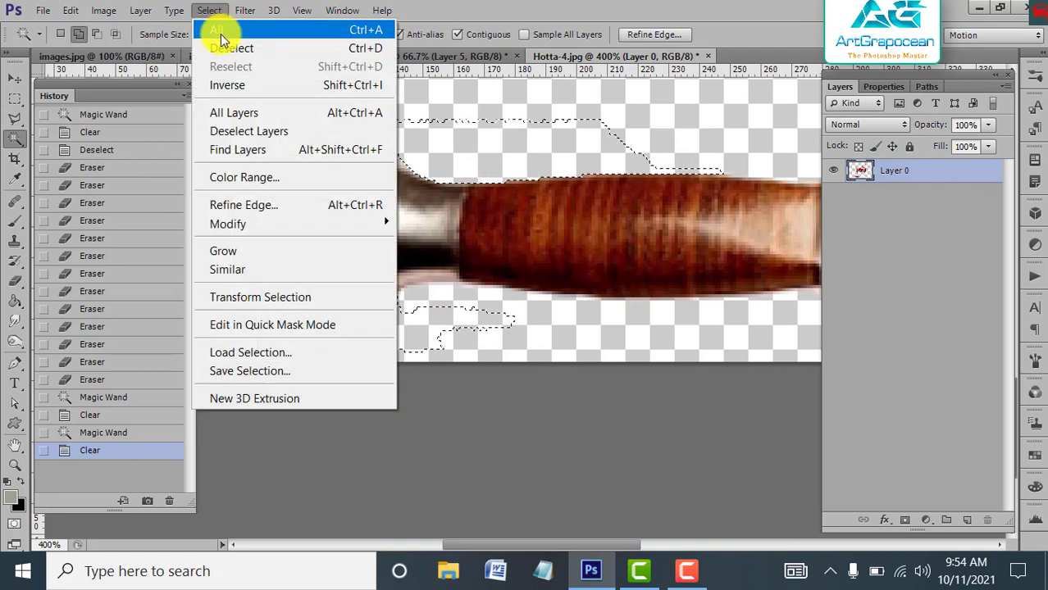
pyautogui.click(217, 45)
# Erase the leftover fringe along the handle top and ferrule edges, undoing one stroke.
pyautogui.click(14, 280)
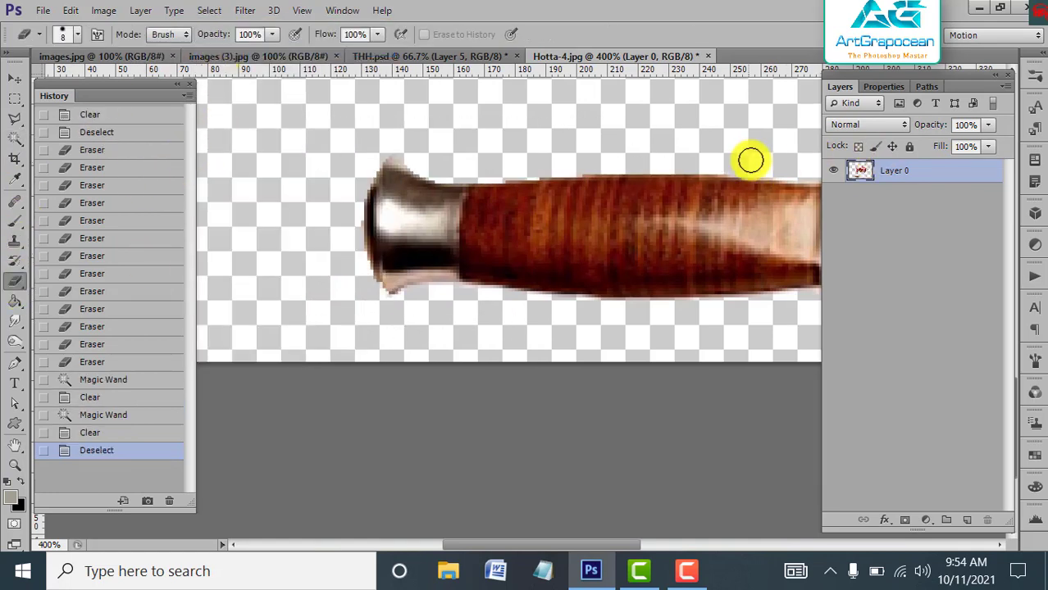
pyautogui.moveTo(722, 166)
pyautogui.mouseDown()
pyautogui.moveTo(431, 170)
pyautogui.moveTo(401, 147)
pyautogui.mouseUp()
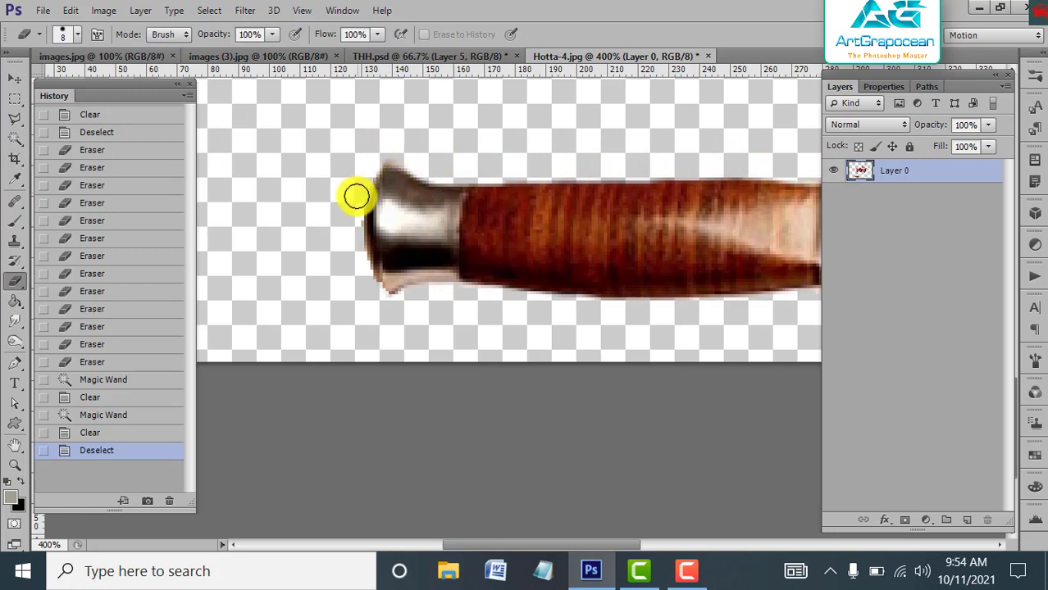
pyautogui.moveTo(357, 196)
pyautogui.mouseDown()
pyautogui.moveTo(354, 249)
pyautogui.moveTo(367, 312)
pyautogui.moveTo(379, 316)
pyautogui.mouseUp()
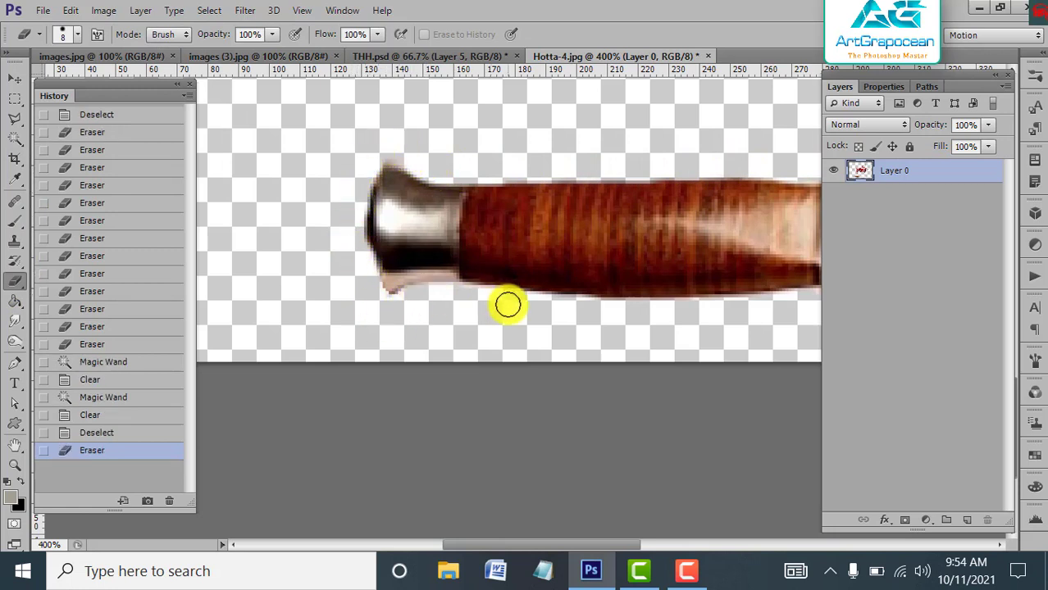
pyautogui.hotkey('ctrl', 'z')
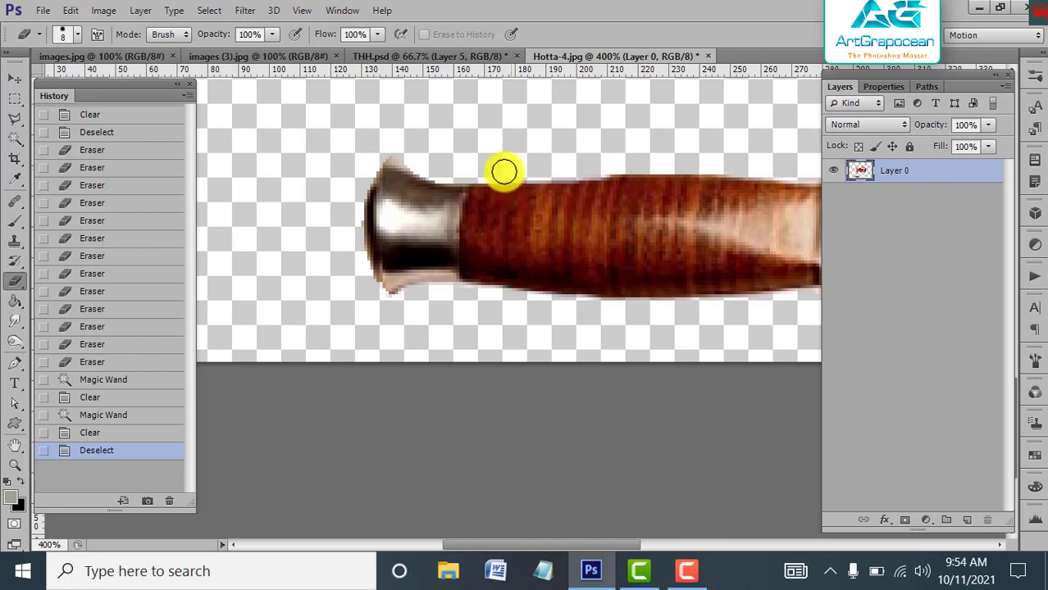
pyautogui.moveTo(419, 165)
pyautogui.mouseDown()
pyautogui.moveTo(379, 140)
pyautogui.moveTo(387, 304)
pyautogui.mouseUp()
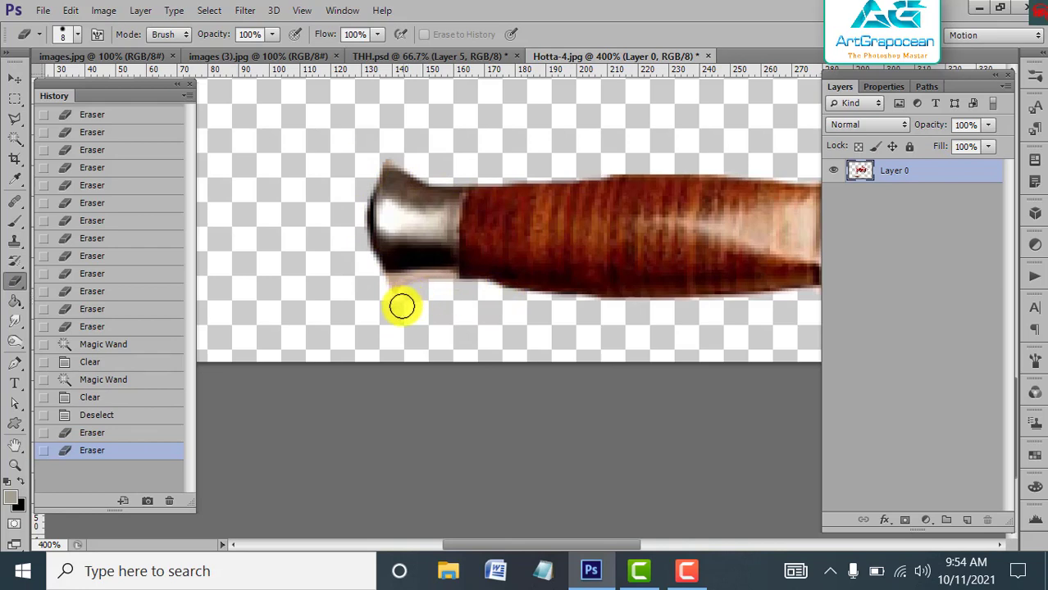
pyautogui.click(13, 79)
# In THH.psd, reposition the blood title and knife layer with transform controls shown.
pyautogui.hotkey('ctrl', '-')
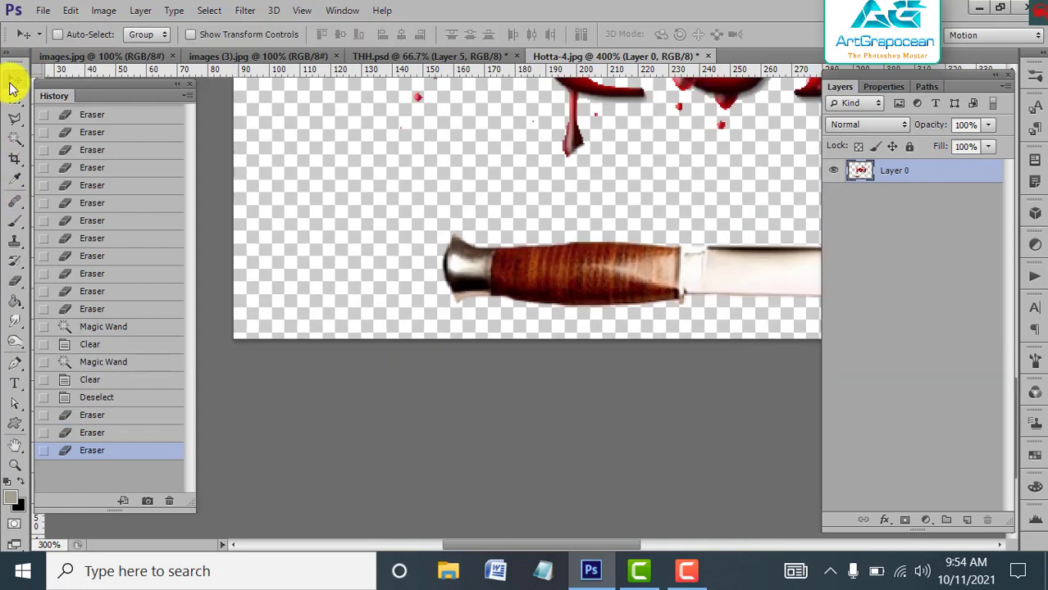
pyautogui.hotkey('ctrl', '-')
pyautogui.hotkey('ctrl', '-')
pyautogui.hotkey('ctrl', '-')
pyautogui.click(401, 56)
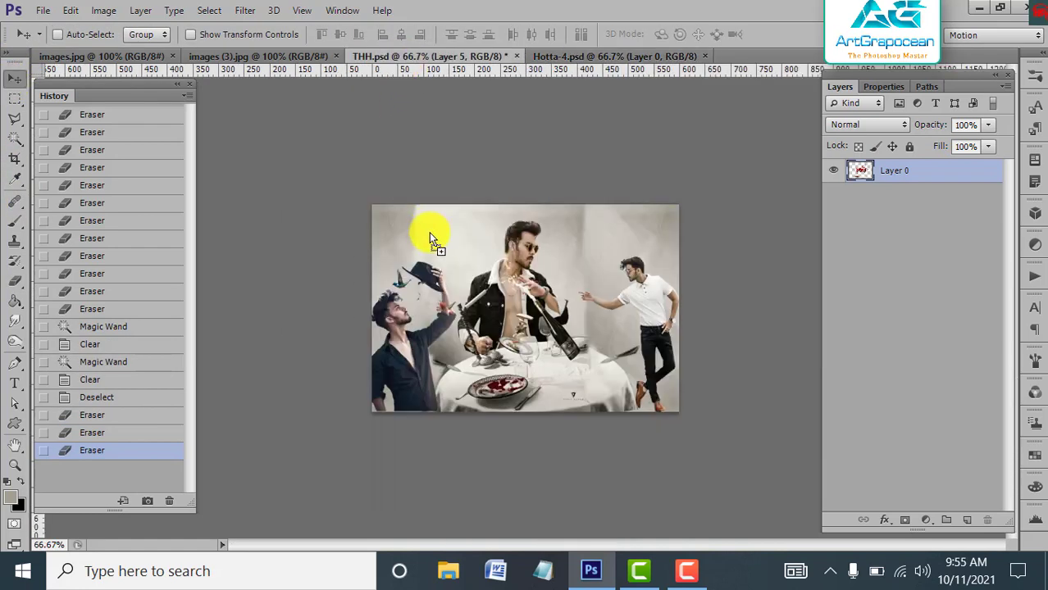
pyautogui.moveTo(528, 204); pyautogui.dragTo(512, 283)
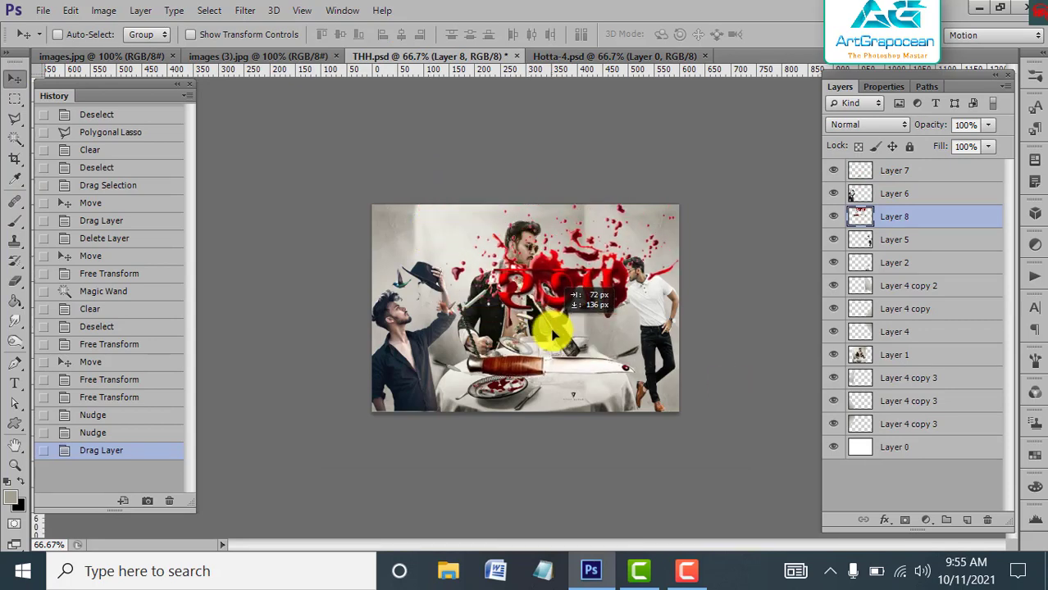
pyautogui.click(190, 34)
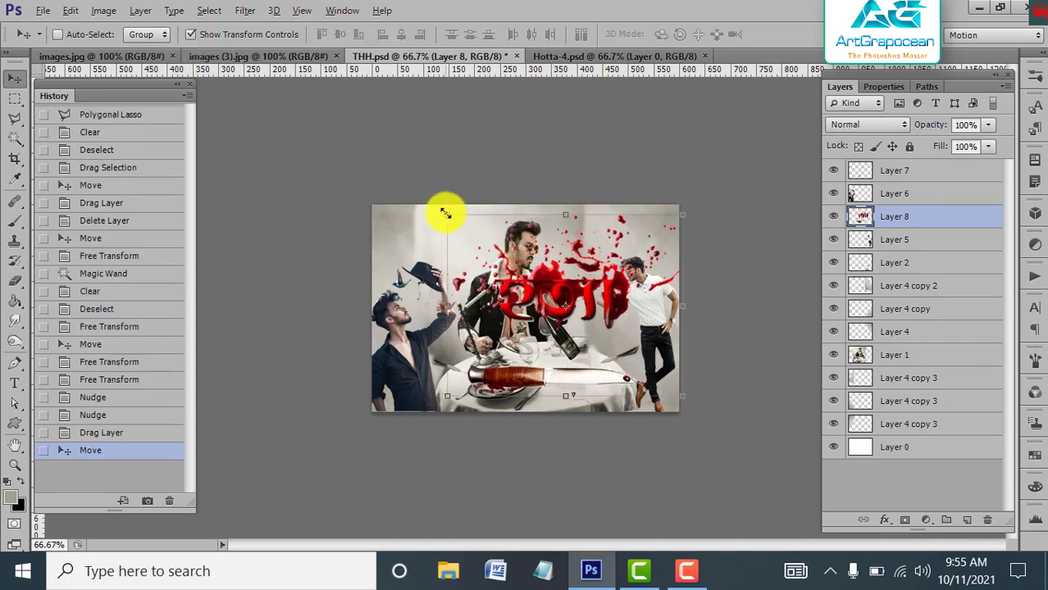
pyautogui.moveTo(445, 213)
pyautogui.mouseDown()
pyautogui.moveTo(488, 304)
pyautogui.moveTo(564, 316)
pyautogui.moveTo(470, 254)
pyautogui.mouseUp()
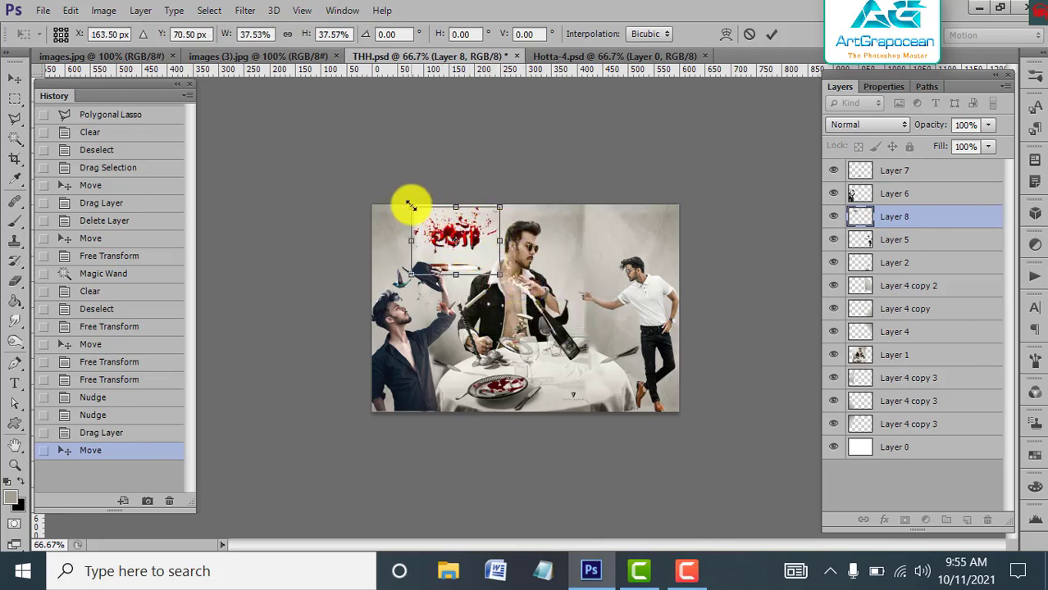
# Scale Layer 8 to about 47%, commit, and nudge it slightly left.
pyautogui.moveTo(410, 205); pyautogui.dragTo(366, 184)
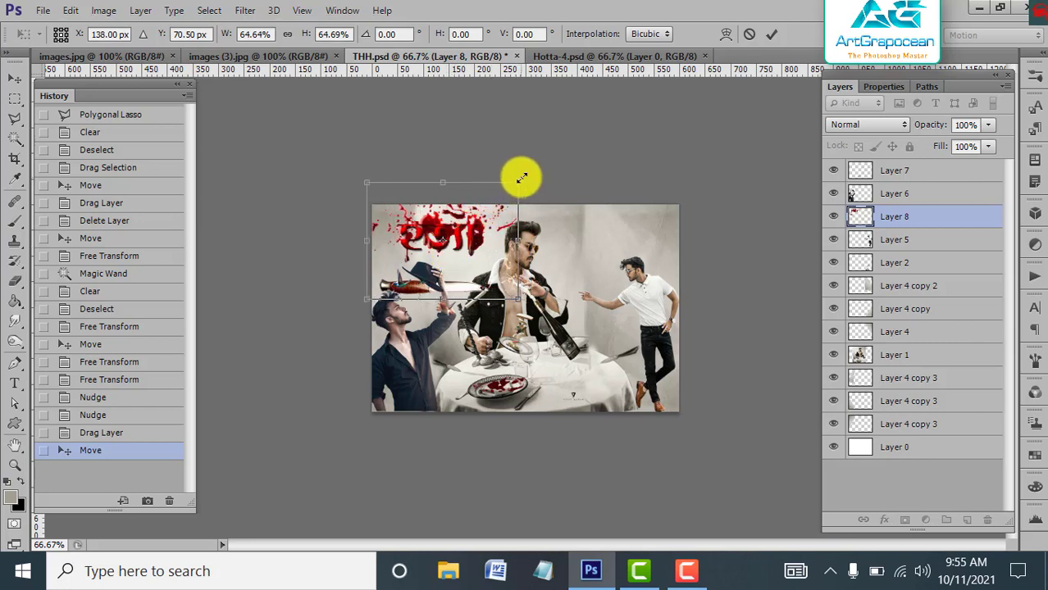
pyautogui.moveTo(517, 182)
pyautogui.mouseDown()
pyautogui.moveTo(501, 212)
pyautogui.moveTo(563, 223)
pyautogui.mouseUp()
pyautogui.moveTo(463, 240); pyautogui.dragTo(629, 248)
pyautogui.moveTo(686, 187); pyautogui.dragTo(659, 210)
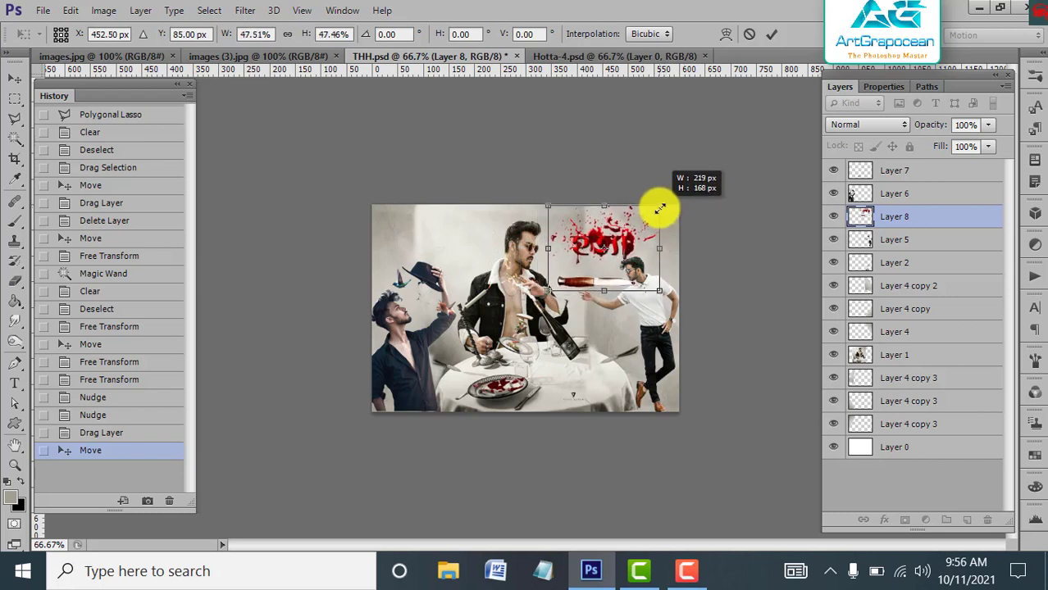
pyautogui.click(770, 34)
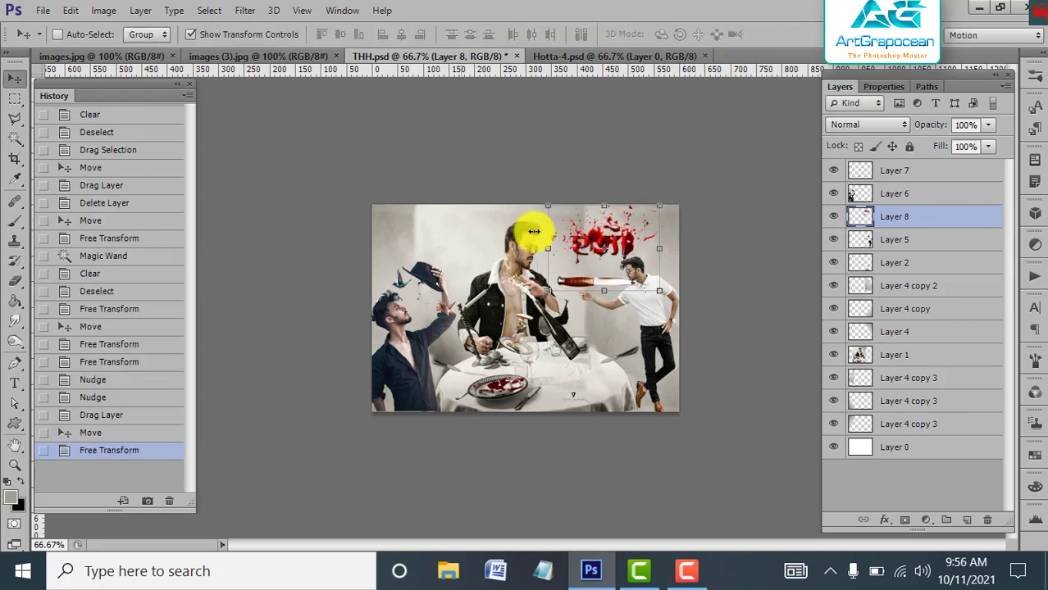
pyautogui.click(190, 34)
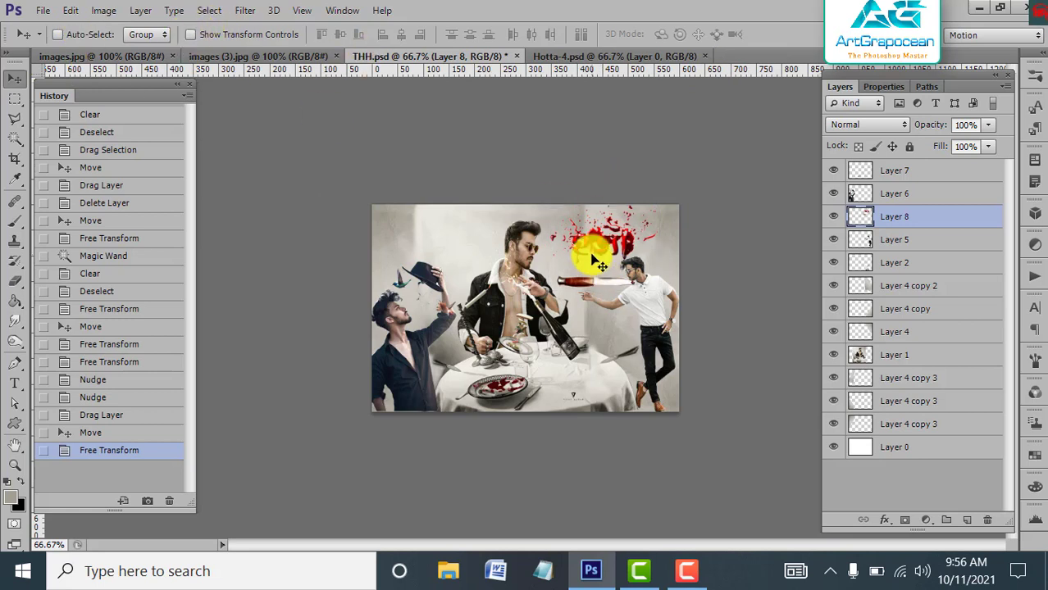
pyautogui.moveTo(599, 264); pyautogui.dragTo(588, 259)
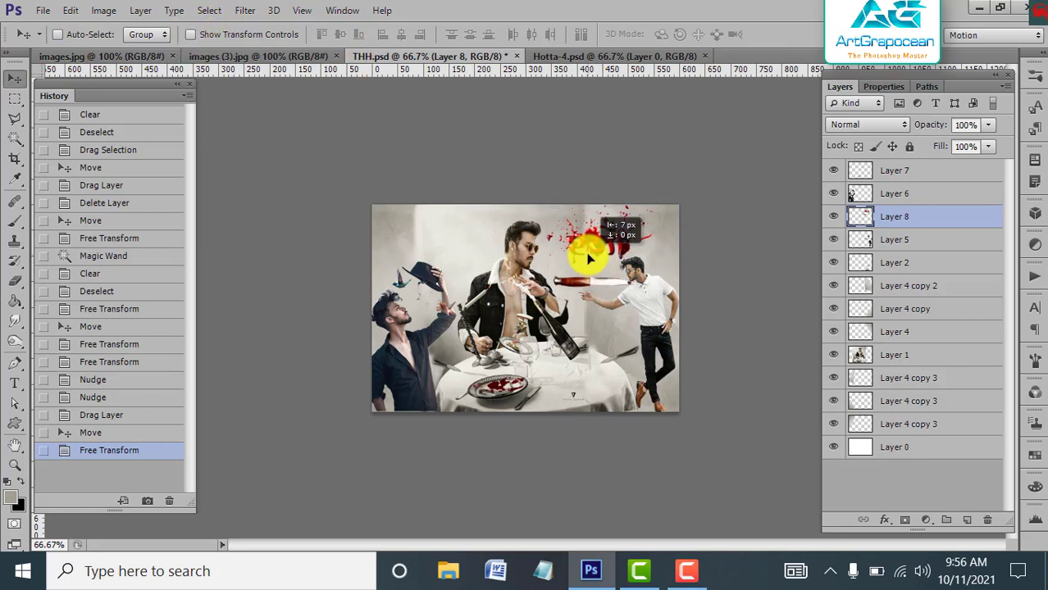
# Magic-wand select the white background of the blood spatter image images (3).jpg.
pyautogui.press('w')
pyautogui.click(616, 58)
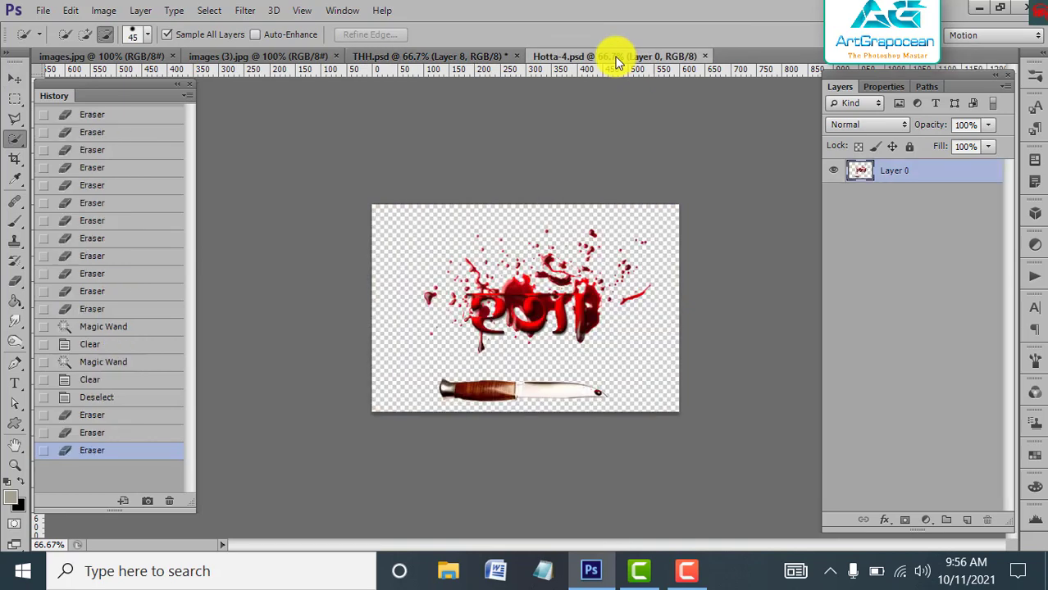
pyautogui.click(429, 58)
pyautogui.click(231, 56)
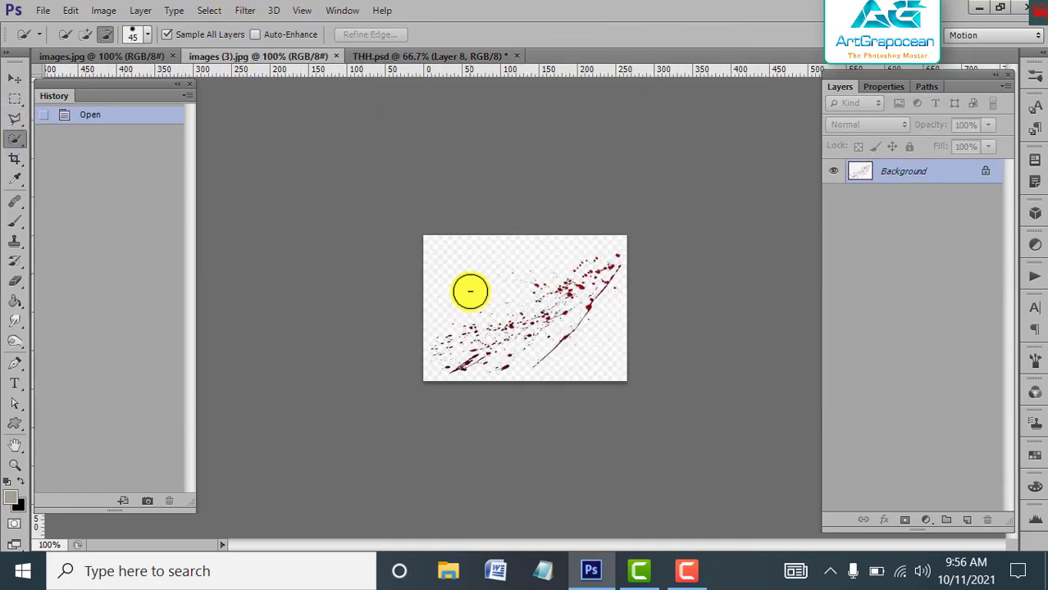
pyautogui.rightClick(22, 149)
pyautogui.click(94, 145)
pyautogui.click(504, 278)
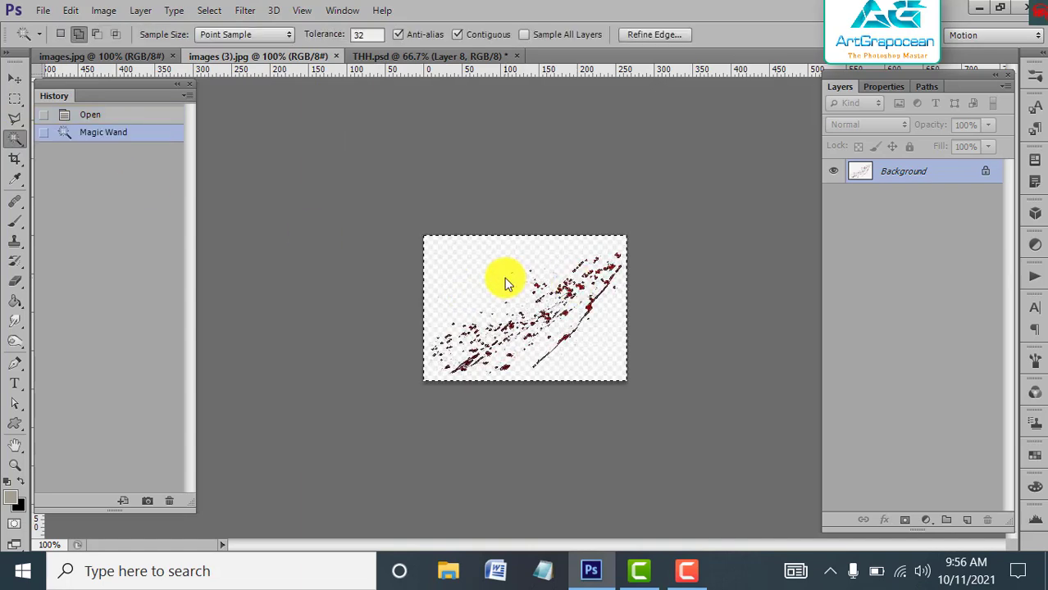
pyautogui.hotkey('shift', 'F5')
pyautogui.click(609, 158)
# Unlock the background as Layer 0, delete the selected white and deselect.
pyautogui.doubleClick(847, 170)
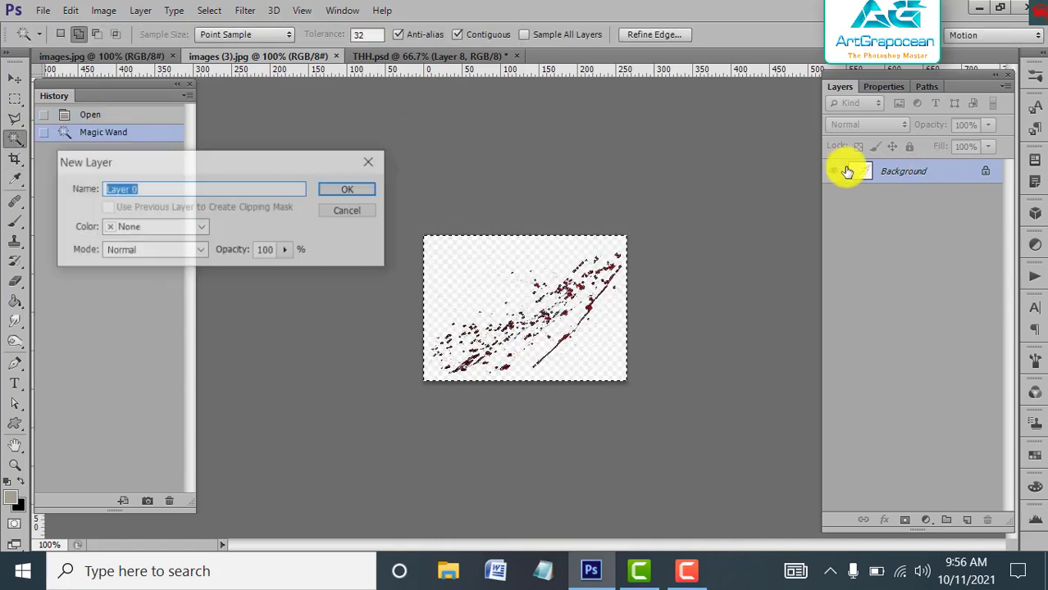
pyautogui.click(366, 190)
pyautogui.press('Delete')
pyautogui.click(209, 10)
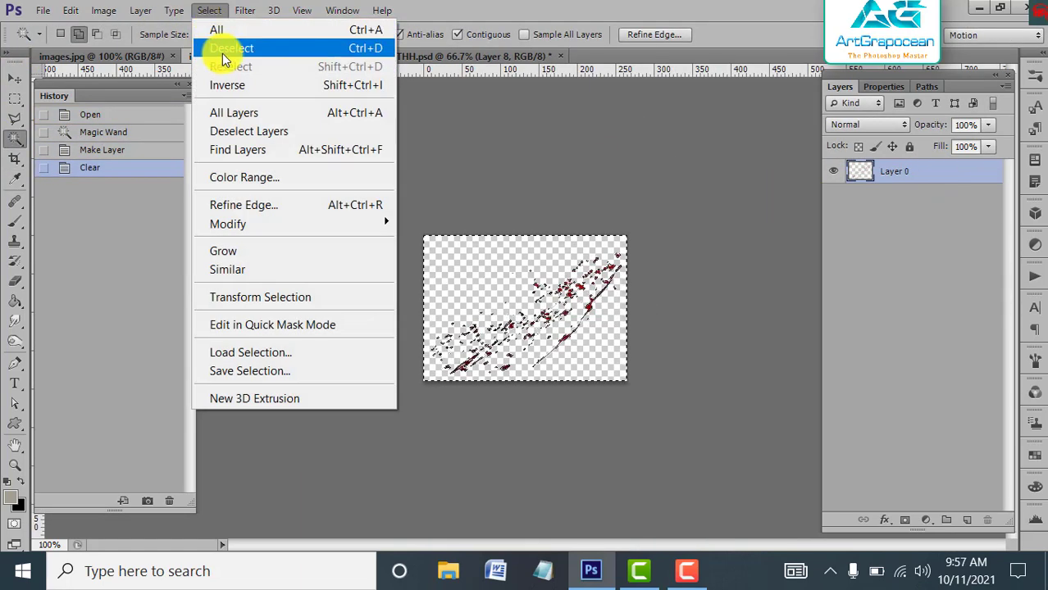
pyautogui.click(223, 54)
# Drag the spatter into THH.psd, rotate it about −12° over the table, and close images (3).
pyautogui.click(14, 77)
pyautogui.moveTo(502, 312)
pyautogui.mouseDown()
pyautogui.moveTo(411, 55)
pyautogui.moveTo(574, 377)
pyautogui.moveTo(620, 351)
pyautogui.moveTo(596, 362)
pyautogui.moveTo(584, 328)
pyautogui.mouseUp()
pyautogui.click(190, 34)
pyautogui.hotkey('ctrl', 't')
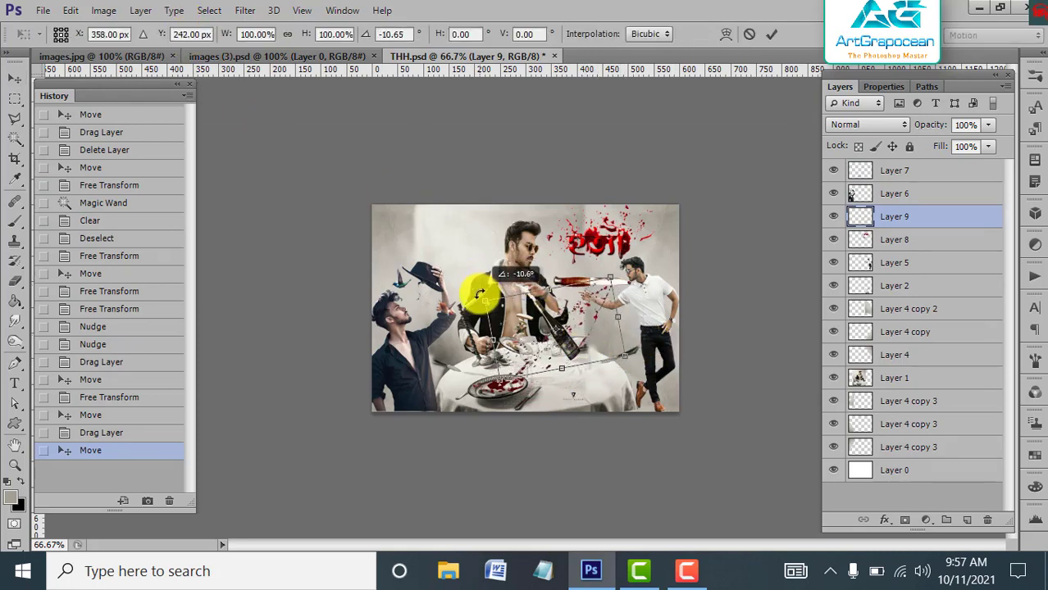
pyautogui.moveTo(484, 289); pyautogui.dragTo(475, 302)
pyautogui.moveTo(566, 363); pyautogui.dragTo(588, 361)
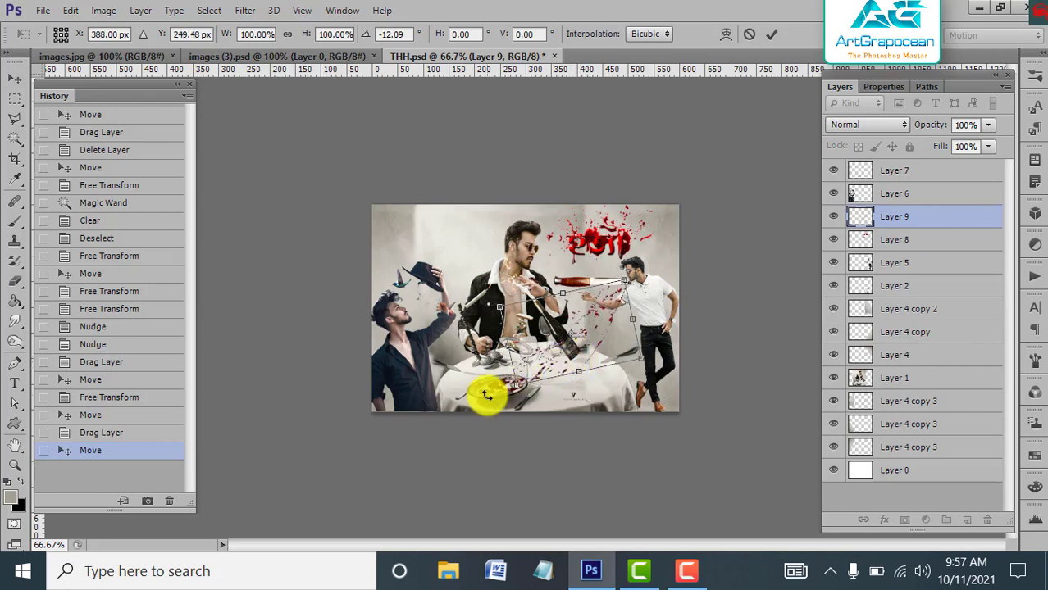
pyautogui.click(770, 33)
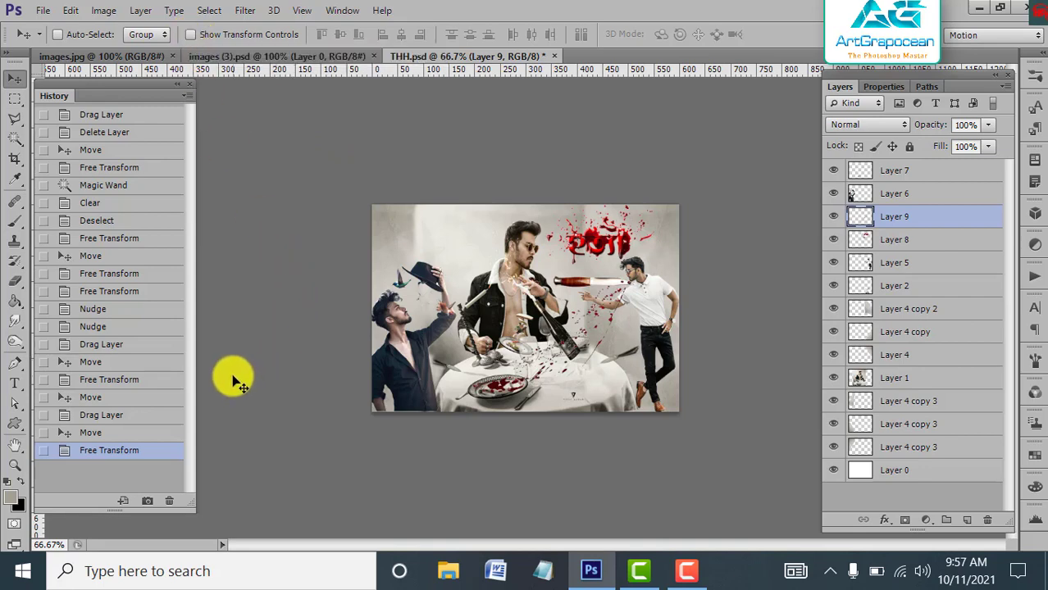
pyautogui.click(374, 56)
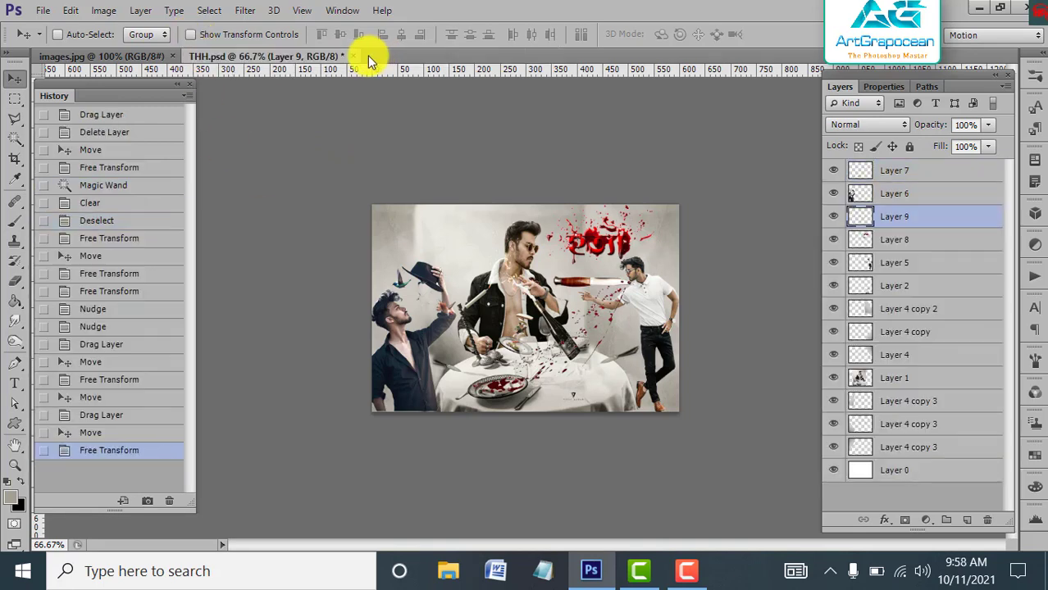
# On the bloody knife image, try a Magic Wand selection of the white background, then deselect.
pyautogui.click(134, 56)
pyautogui.click(16, 140)
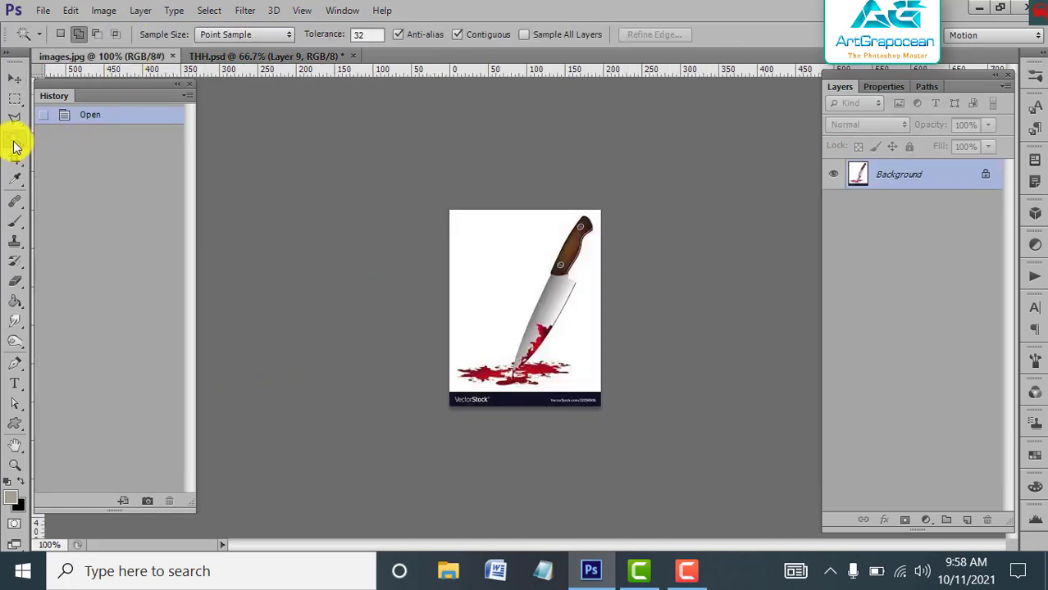
pyautogui.click(474, 264)
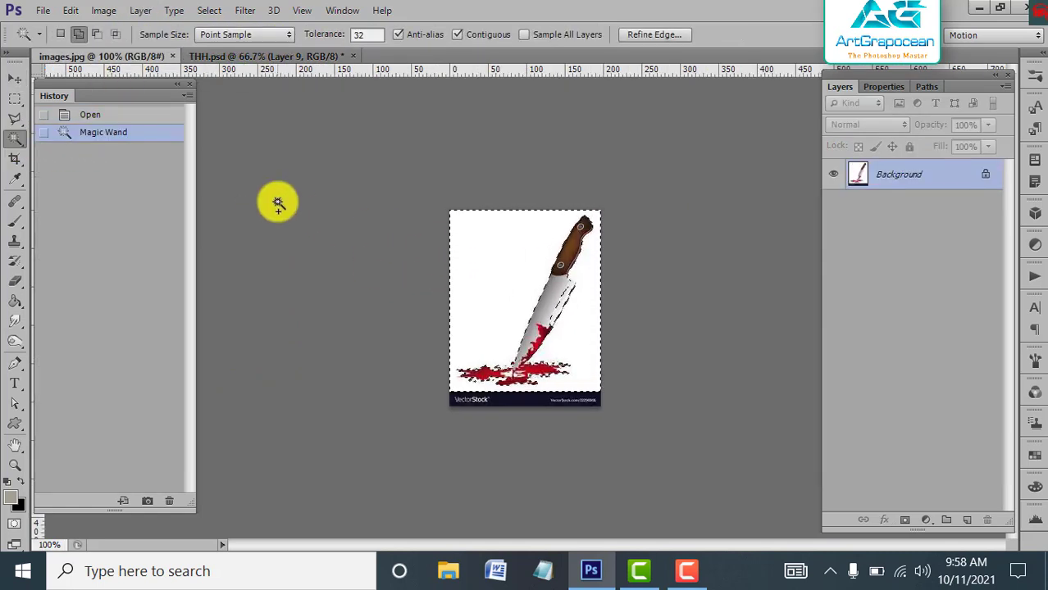
pyautogui.click(209, 9)
pyautogui.click(230, 47)
# Quick-select the white background, convert the Background to Layer 0, and delete the selection.
pyautogui.rightClick(14, 141)
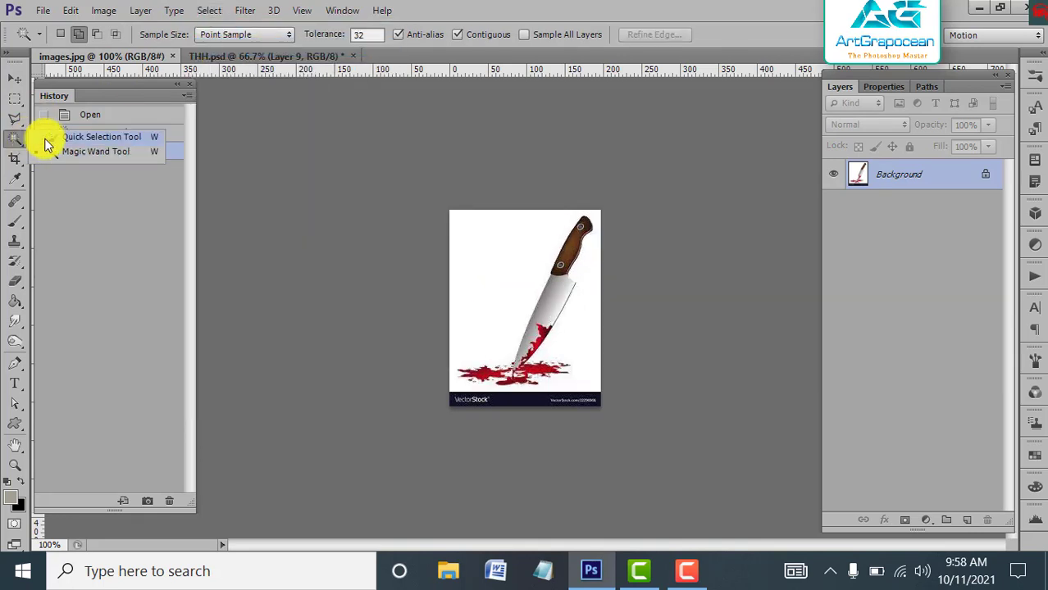
pyautogui.click(82, 133)
pyautogui.moveTo(491, 250); pyautogui.dragTo(473, 224)
pyautogui.hotkey('shift', 'F5')
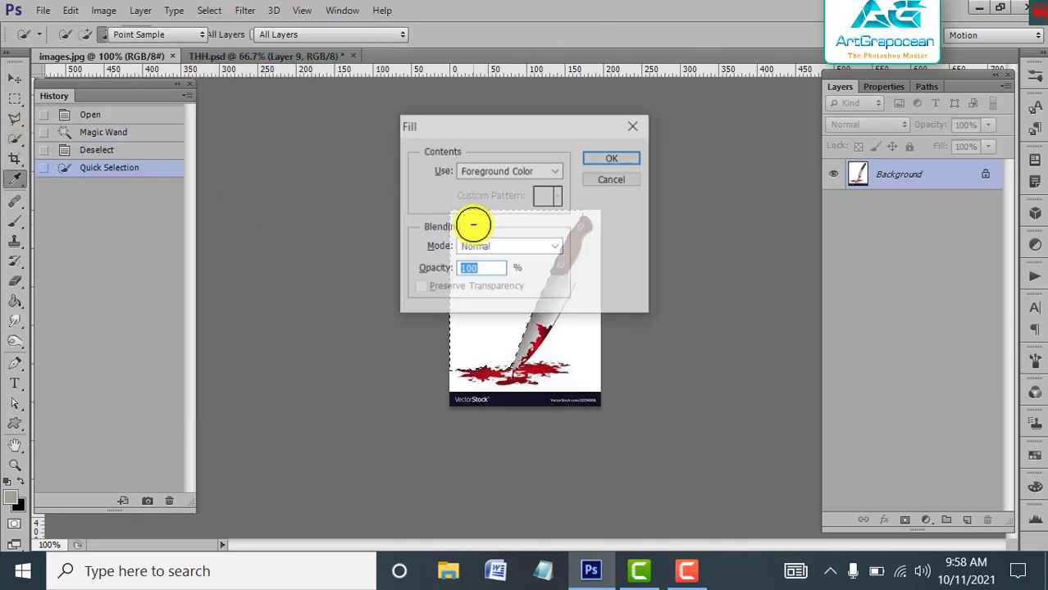
pyautogui.click(612, 182)
pyautogui.doubleClick(921, 173)
pyautogui.click(360, 191)
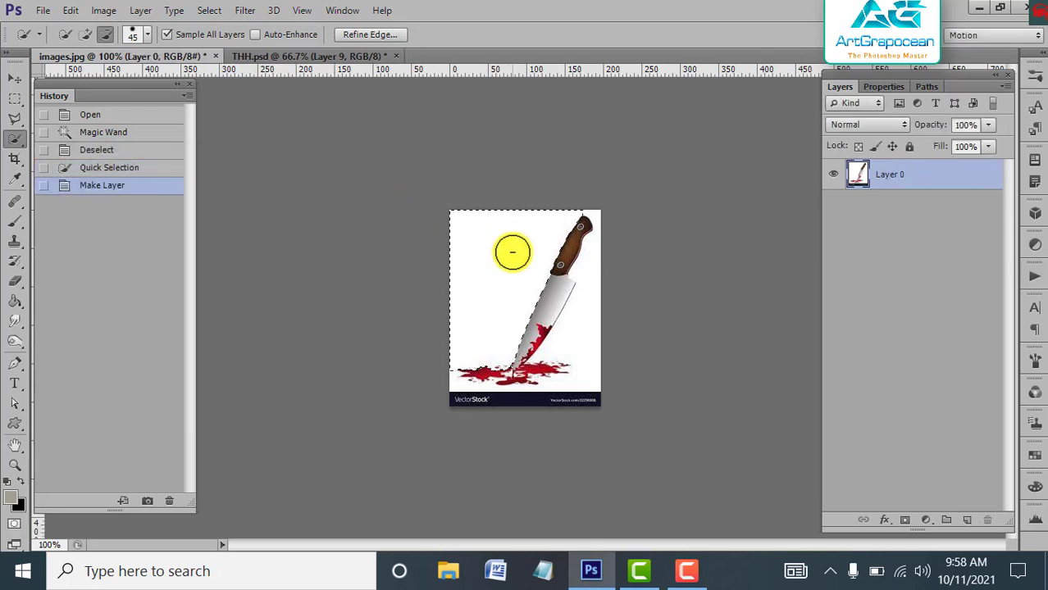
pyautogui.press('Delete')
# Add the white area near the knife tip and delete it, then undo the cut into the knife and deselect.
pyautogui.keyDown('alt'); pyautogui.click(592, 321); pyautogui.keyUp('alt')
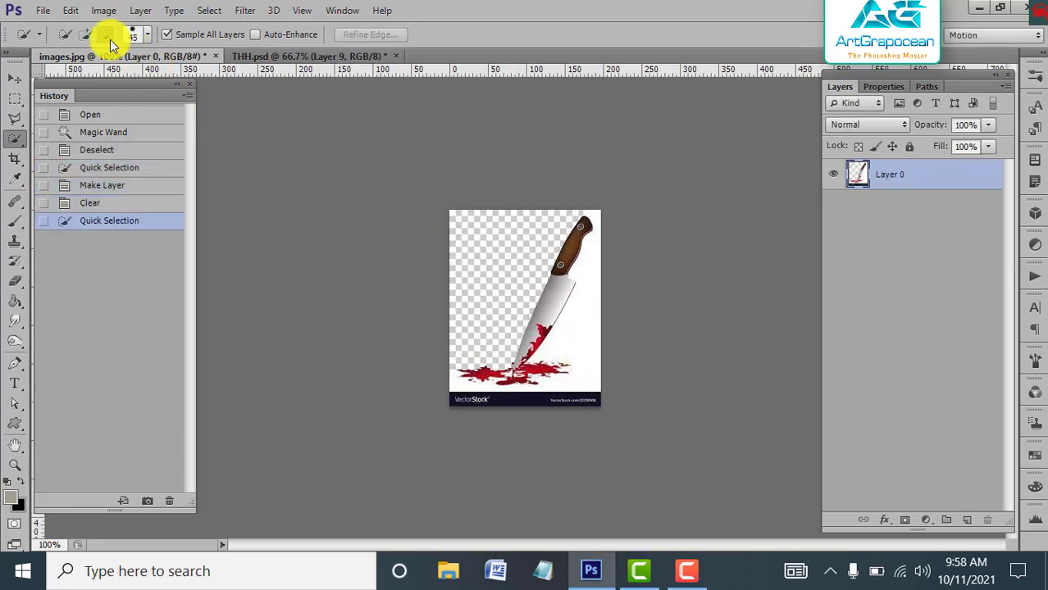
pyautogui.click(85, 34)
pyautogui.moveTo(598, 211); pyautogui.dragTo(594, 262)
pyautogui.press('Delete')
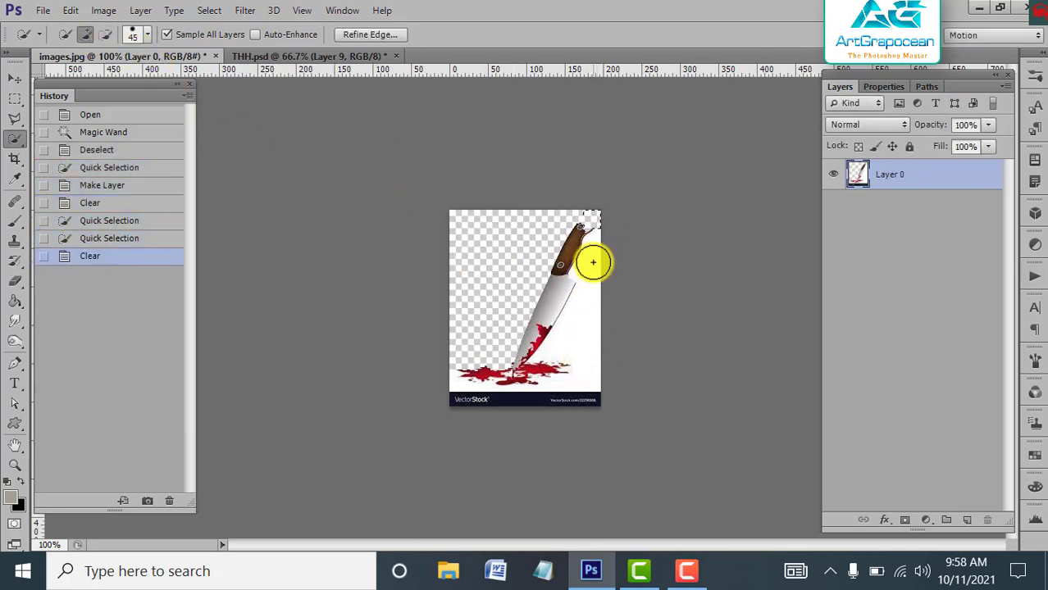
pyautogui.hotkey('ctrl', 'z')
pyautogui.click(209, 11)
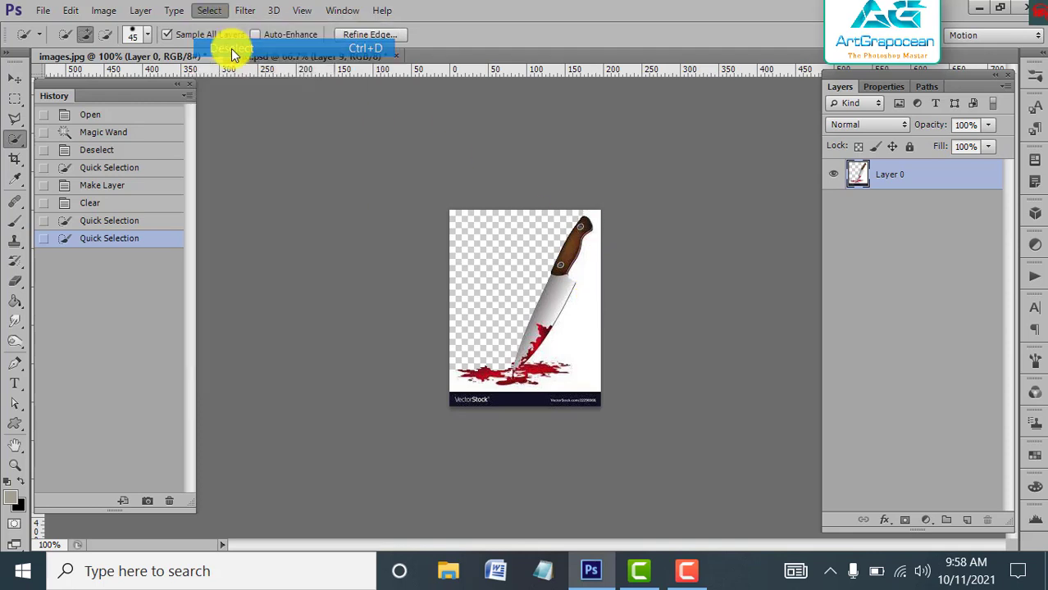
pyautogui.click(232, 49)
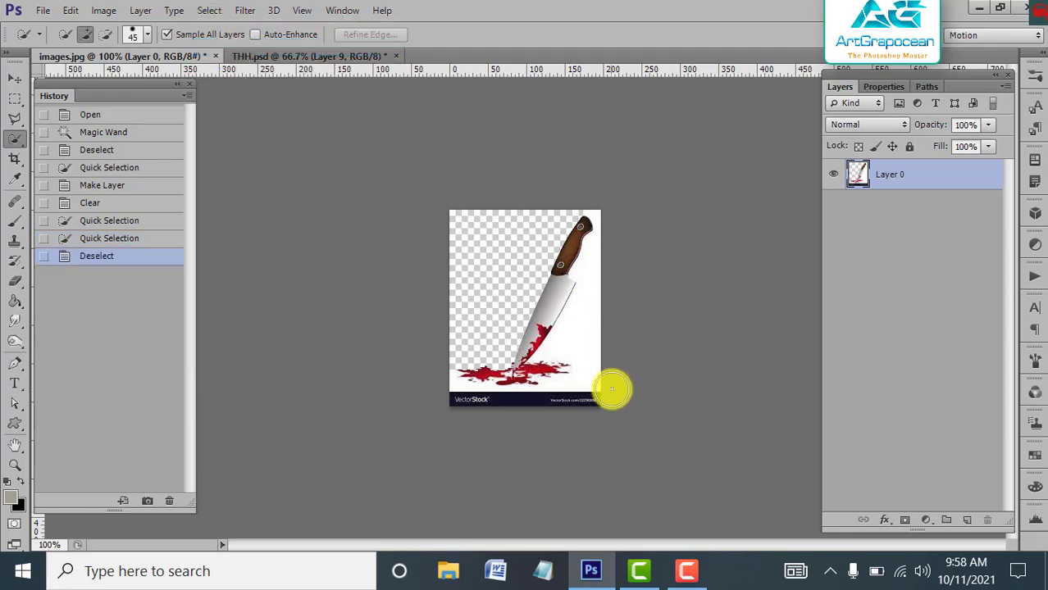
# Delete the white area right of the knife and select another leftover white region.
pyautogui.click(587, 326)
pyautogui.press('Delete')
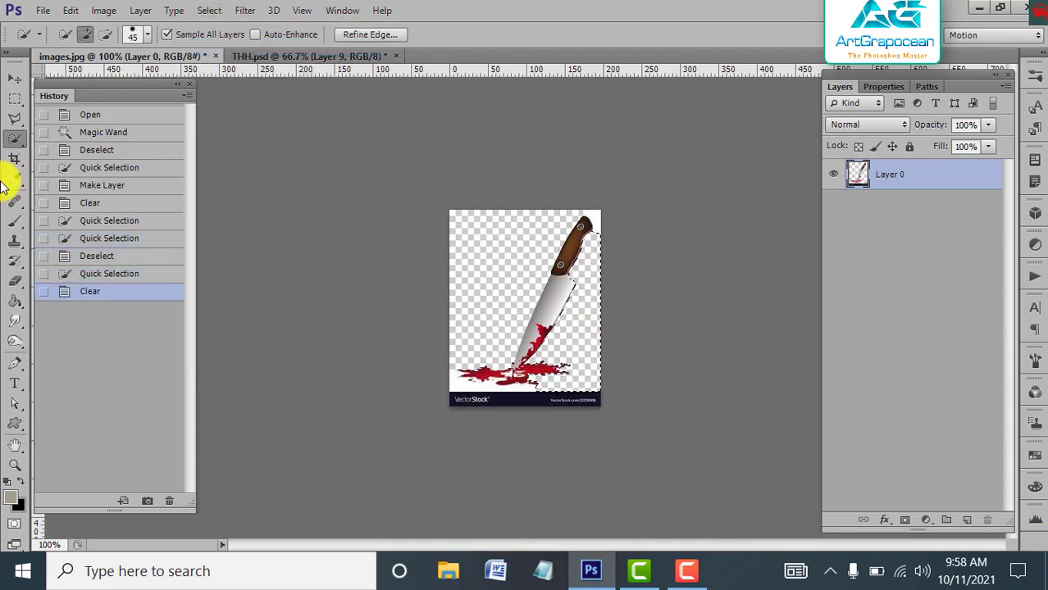
pyautogui.click(209, 10)
pyautogui.click(232, 49)
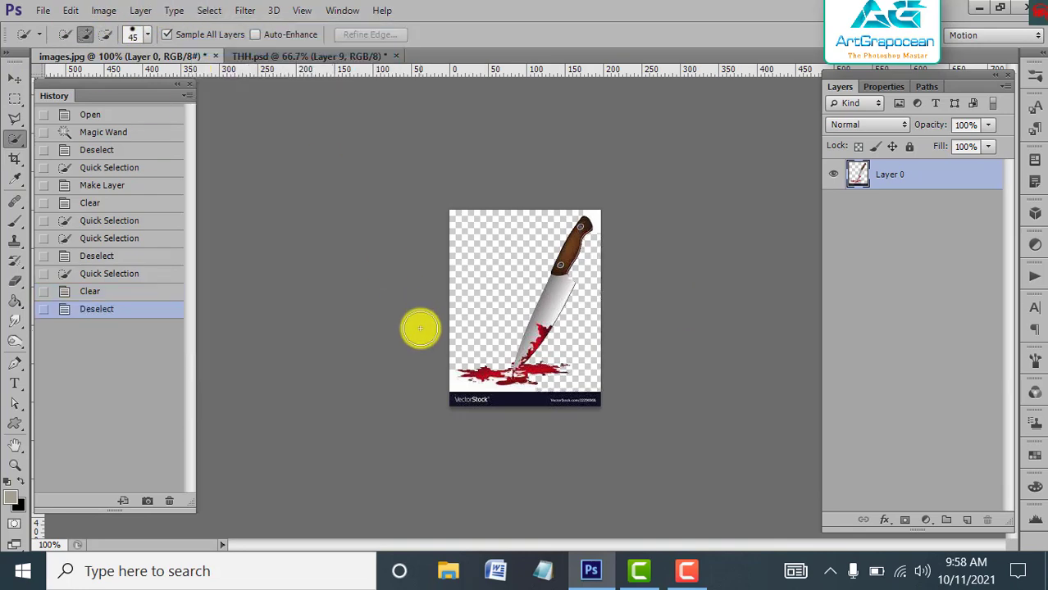
pyautogui.click(432, 380)
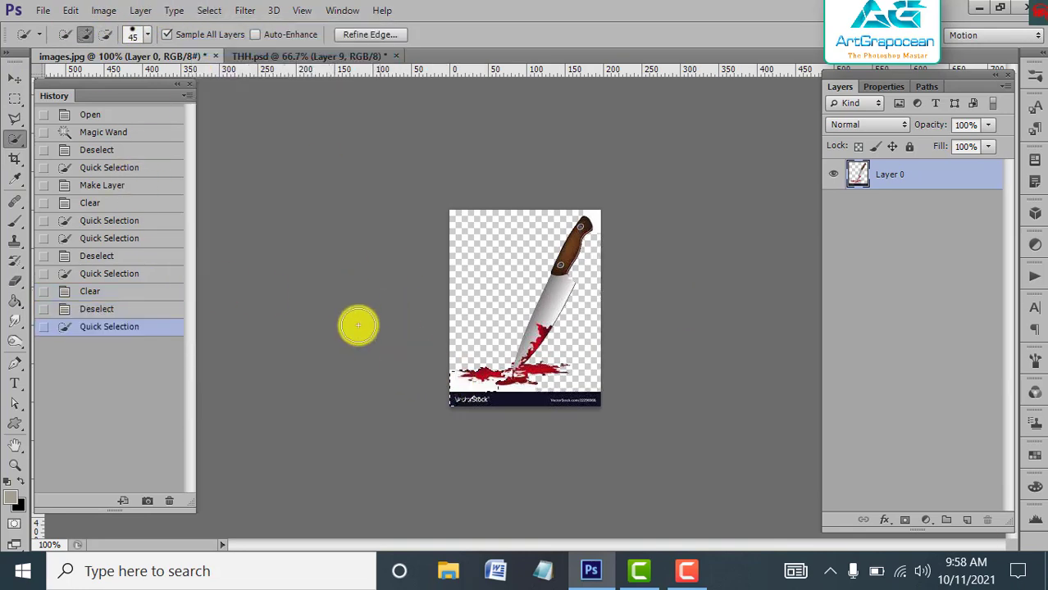
pyautogui.click(209, 10)
pyautogui.click(232, 48)
# With the Magic Wand, delete the remaining white patches at top right and bottom left.
pyautogui.rightClick(15, 138)
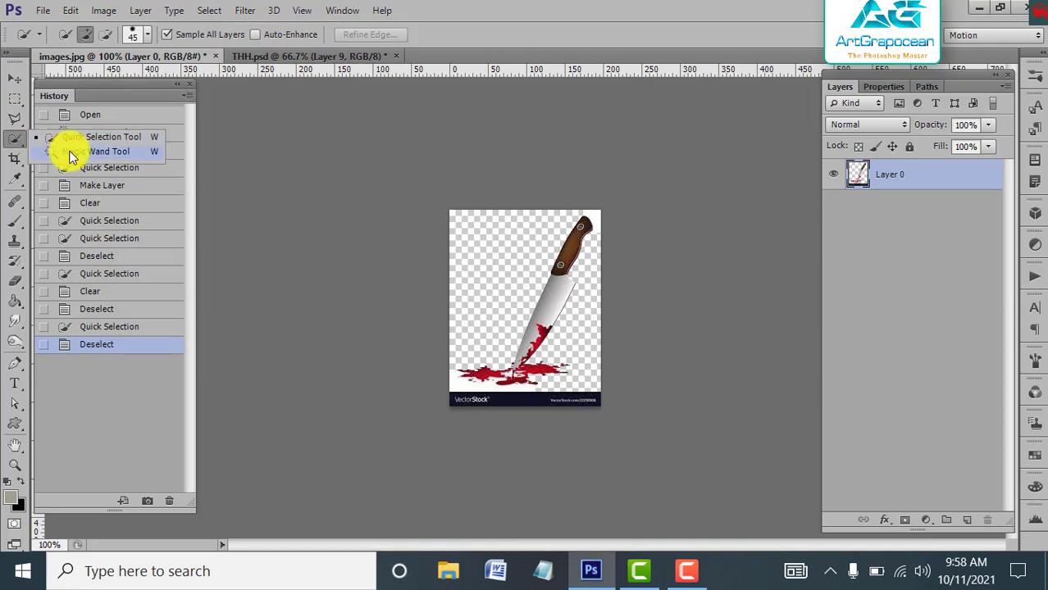
pyautogui.click(74, 151)
pyautogui.click(469, 391)
pyautogui.press('Delete')
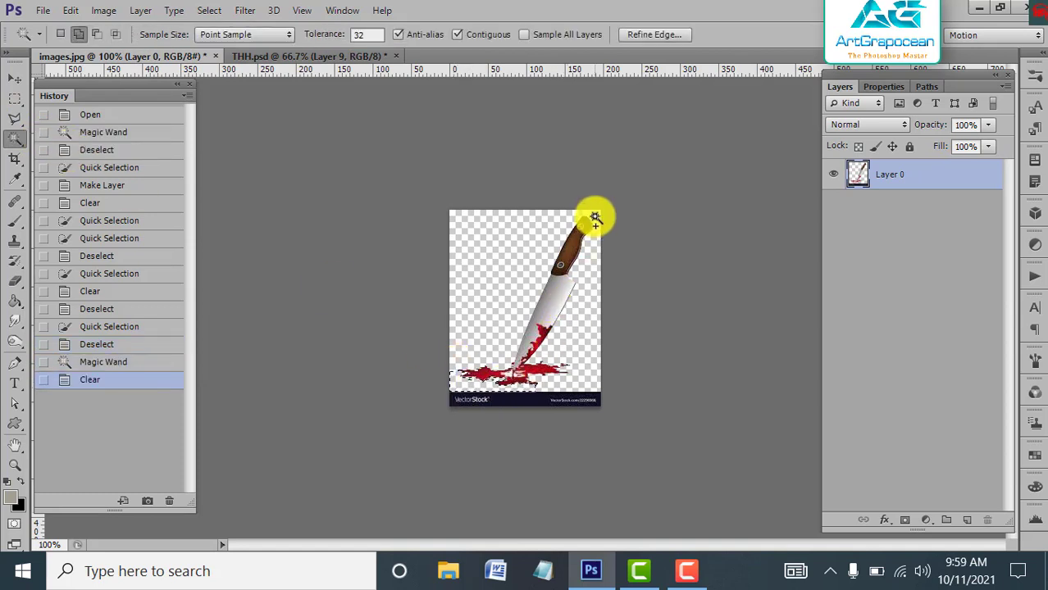
pyautogui.click(593, 219)
pyautogui.press('Delete')
pyautogui.click(209, 10)
pyautogui.click(232, 48)
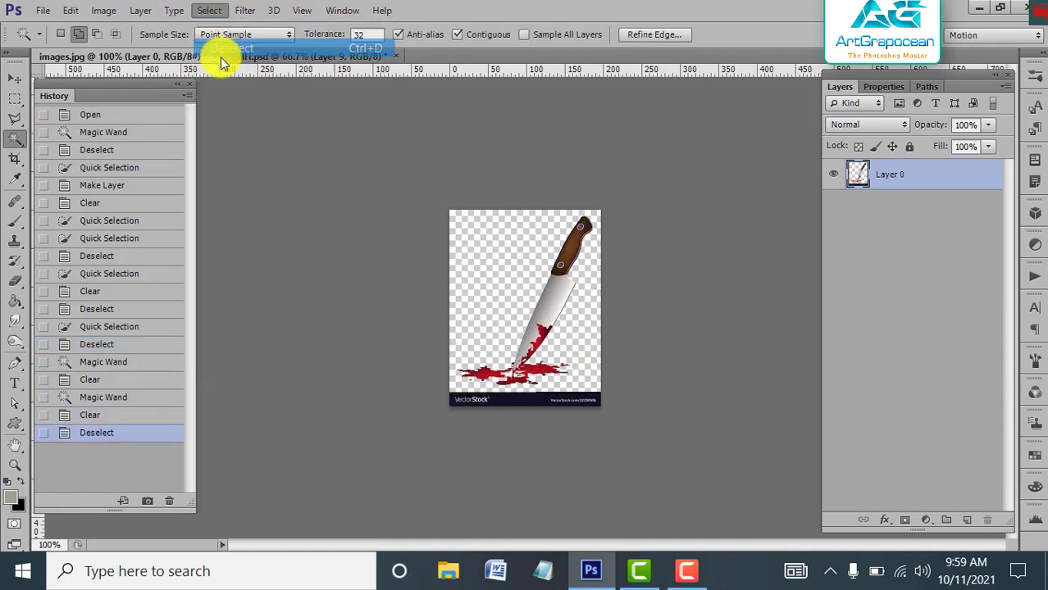
pyautogui.click(15, 280)
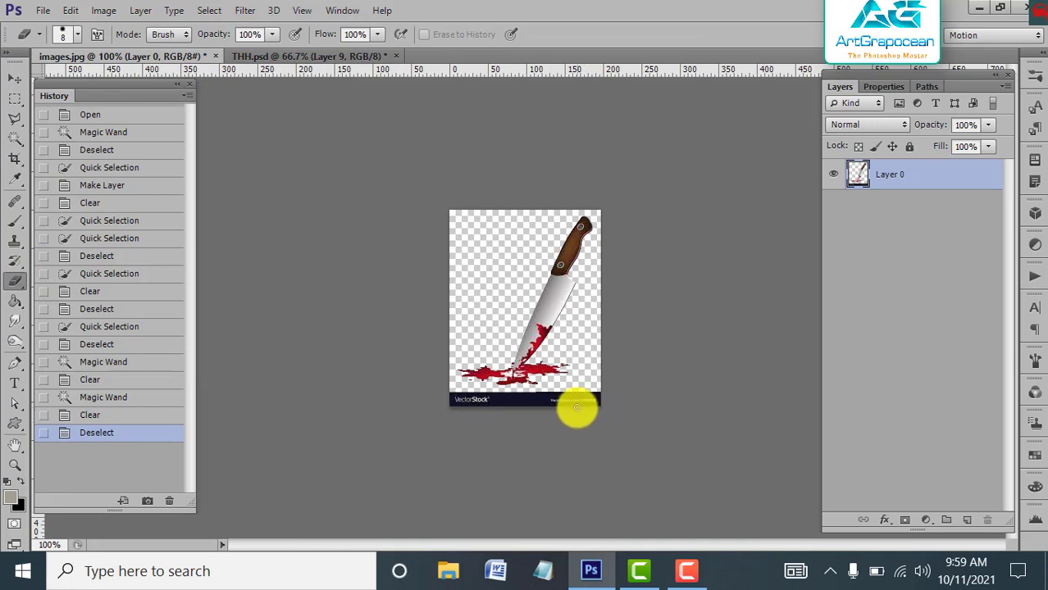
# Erase the dark VectorStock bar and drag the knife into the THH.psd composition.
pyautogui.moveTo(590, 401); pyautogui.dragTo(423, 403)
pyautogui.press('v')
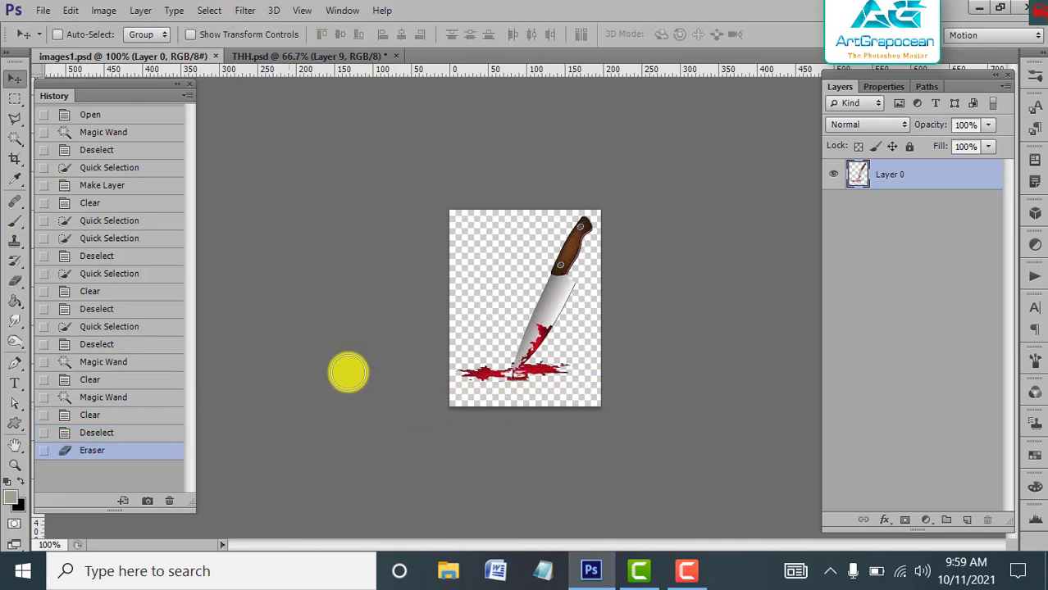
pyautogui.moveTo(530, 334); pyautogui.dragTo(303, 56)
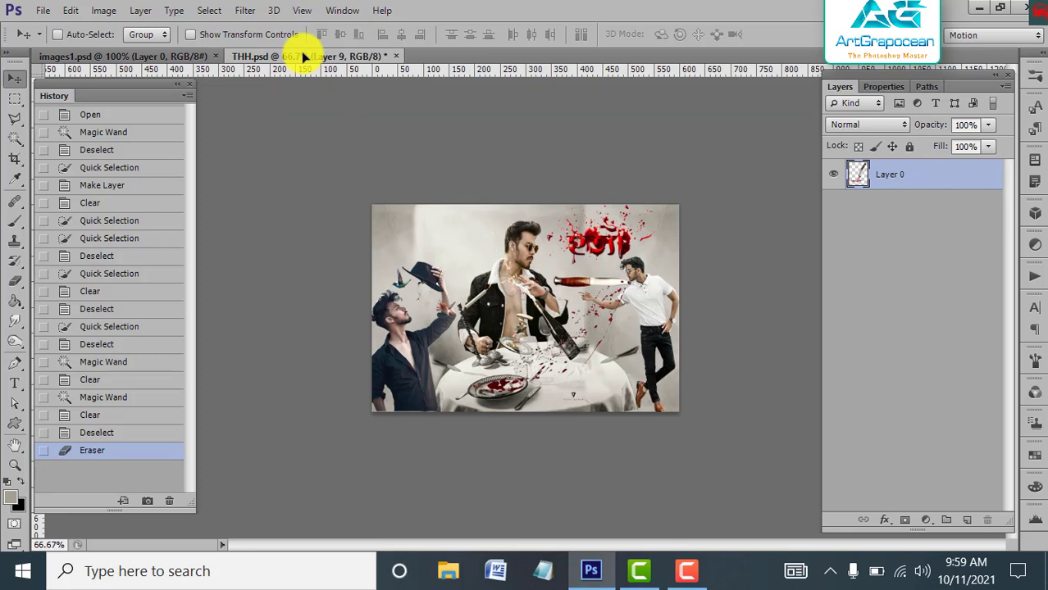
pyautogui.moveTo(301, 51); pyautogui.dragTo(582, 376)
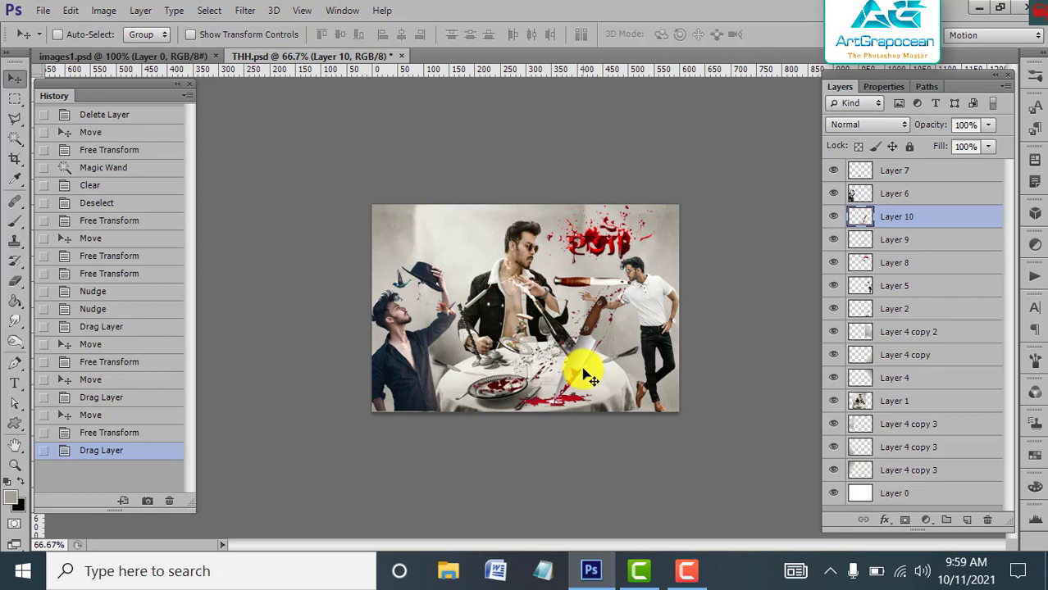
# Free Transform the knife smaller, place it upright on the table, and nudge it down.
pyautogui.click(190, 33)
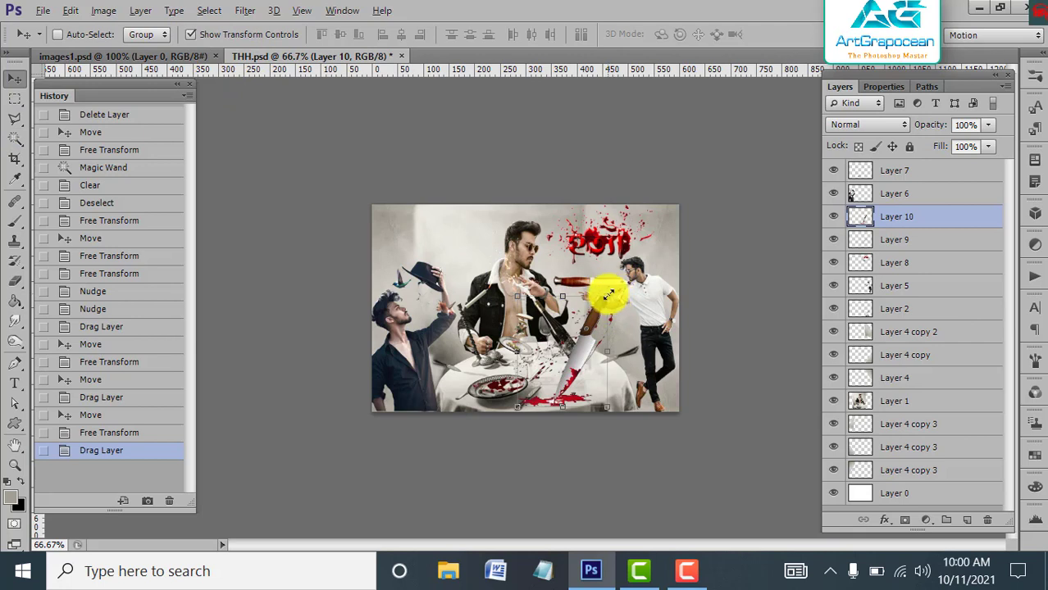
pyautogui.moveTo(606, 293); pyautogui.dragTo(590, 311)
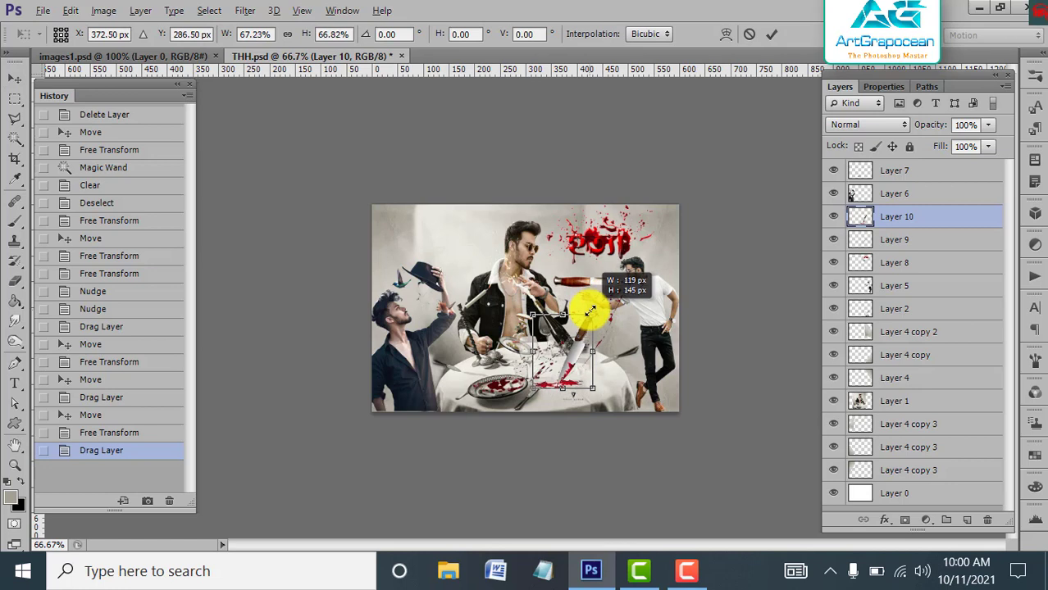
pyautogui.moveTo(590, 311)
pyautogui.mouseDown()
pyautogui.moveTo(506, 312)
pyautogui.moveTo(568, 320)
pyautogui.moveTo(574, 334)
pyautogui.mouseUp()
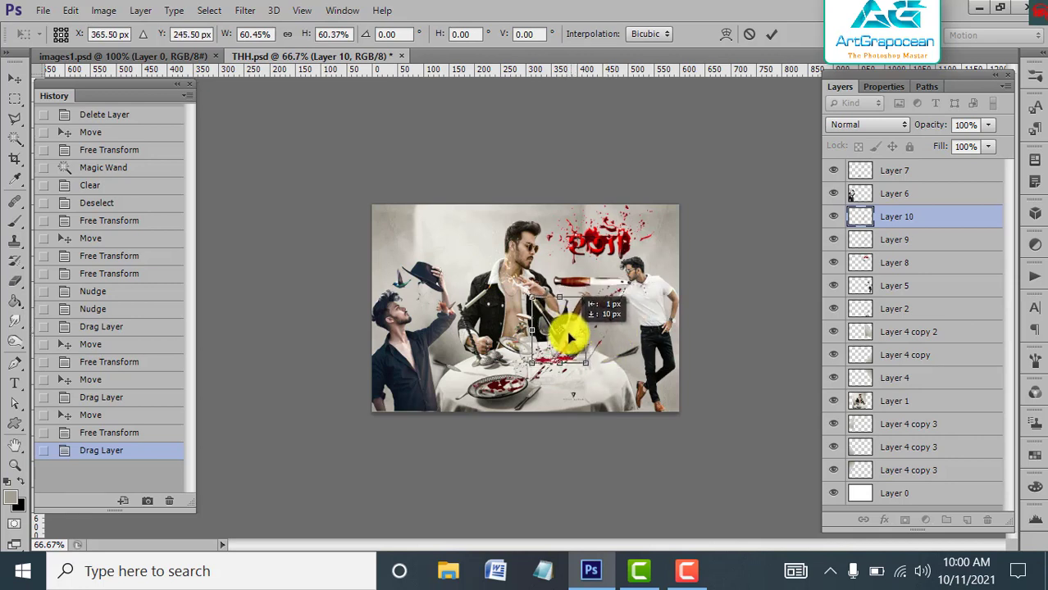
pyautogui.click(771, 34)
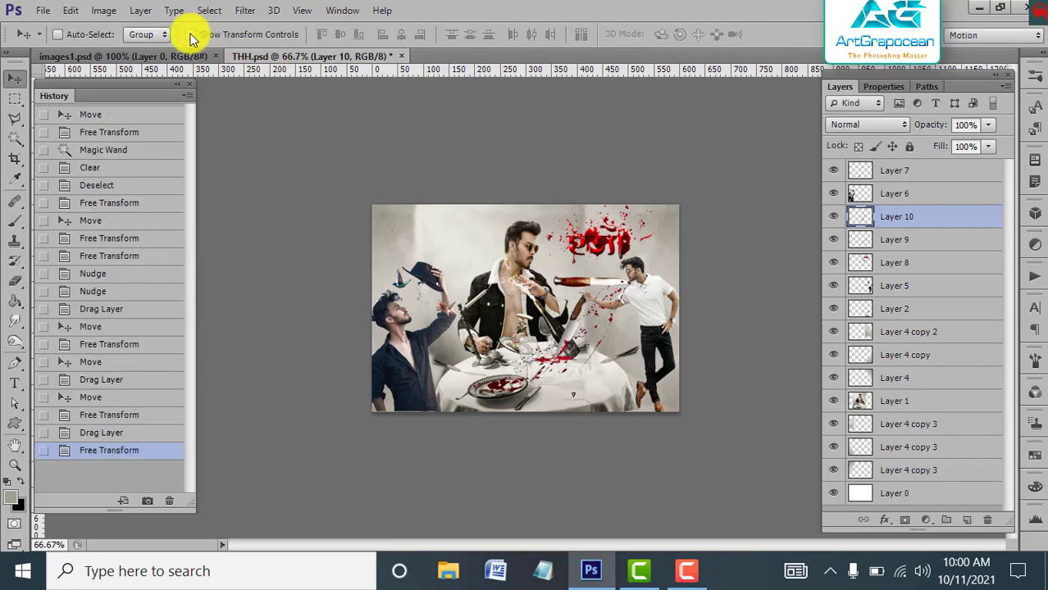
pyautogui.press('Down')
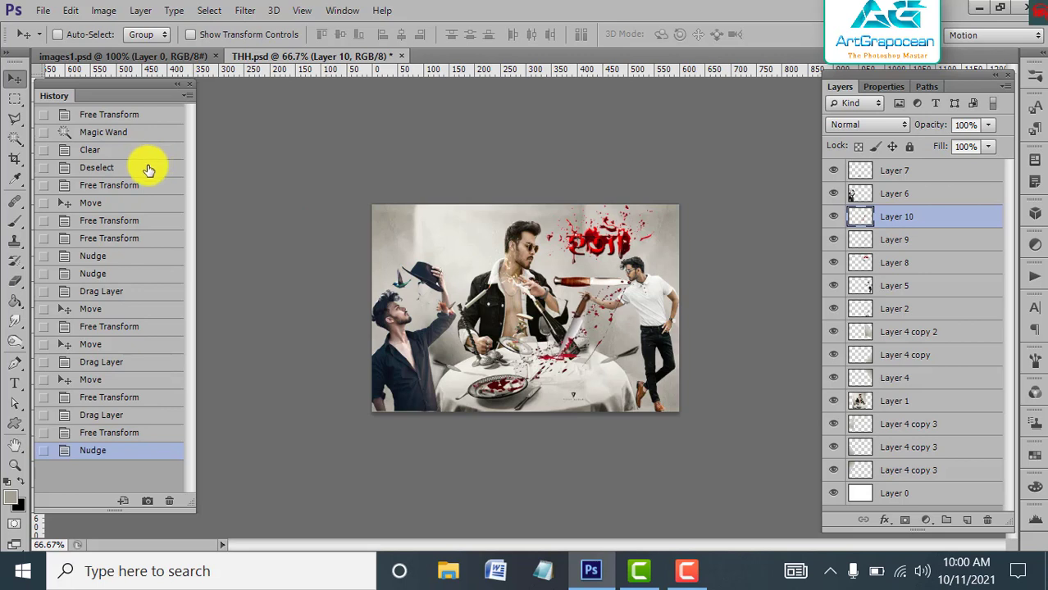
# Rotate Layer 10's knife about -7.89°, lower it, and warp its lower part toward the table.
pyautogui.click(191, 35)
pyautogui.moveTo(444, 293)
pyautogui.mouseDown()
pyautogui.moveTo(544, 313)
pyautogui.moveTo(531, 312)
pyautogui.moveTo(543, 328)
pyautogui.mouseUp()
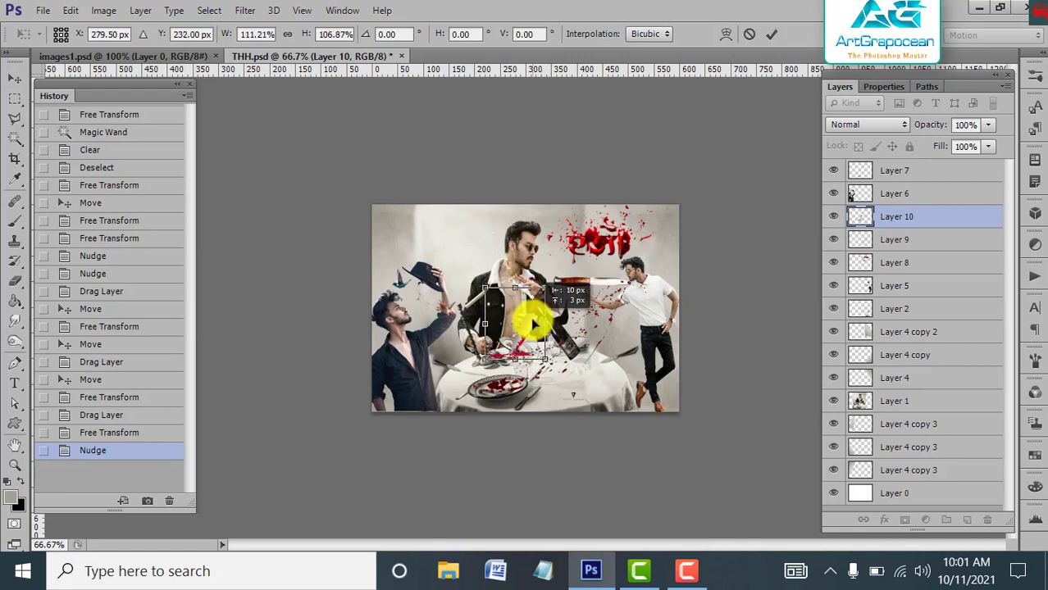
pyautogui.moveTo(539, 327); pyautogui.dragTo(528, 321)
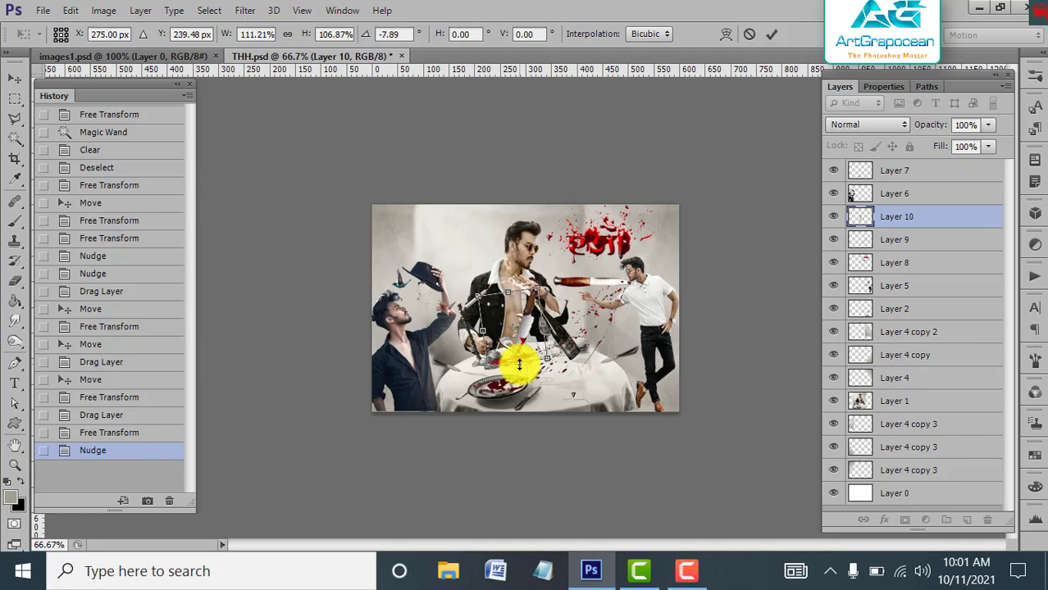
pyautogui.rightClick(520, 333)
pyautogui.click(570, 183)
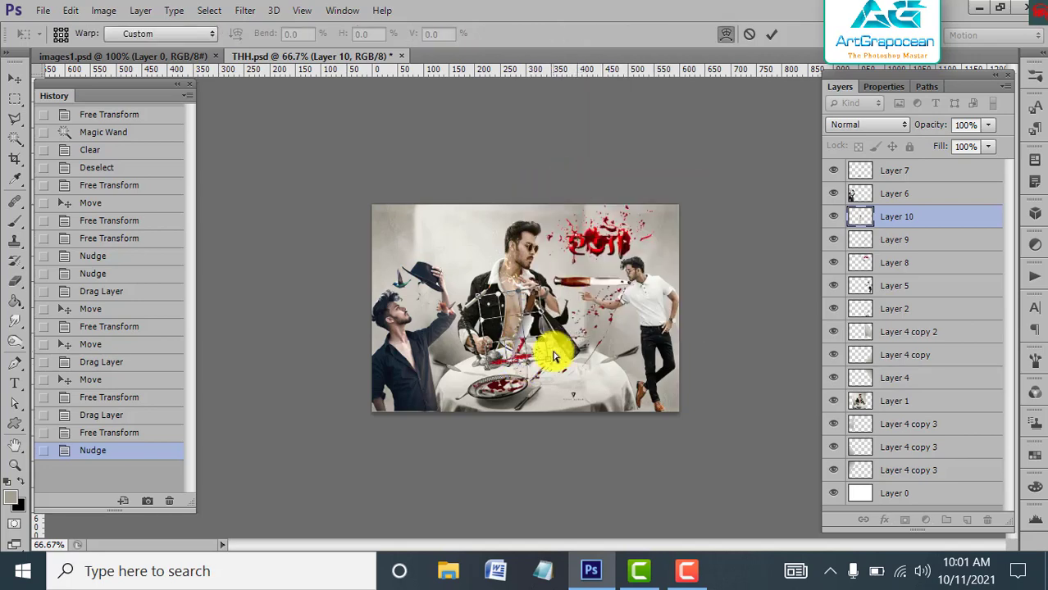
pyautogui.moveTo(549, 366); pyautogui.dragTo(529, 371)
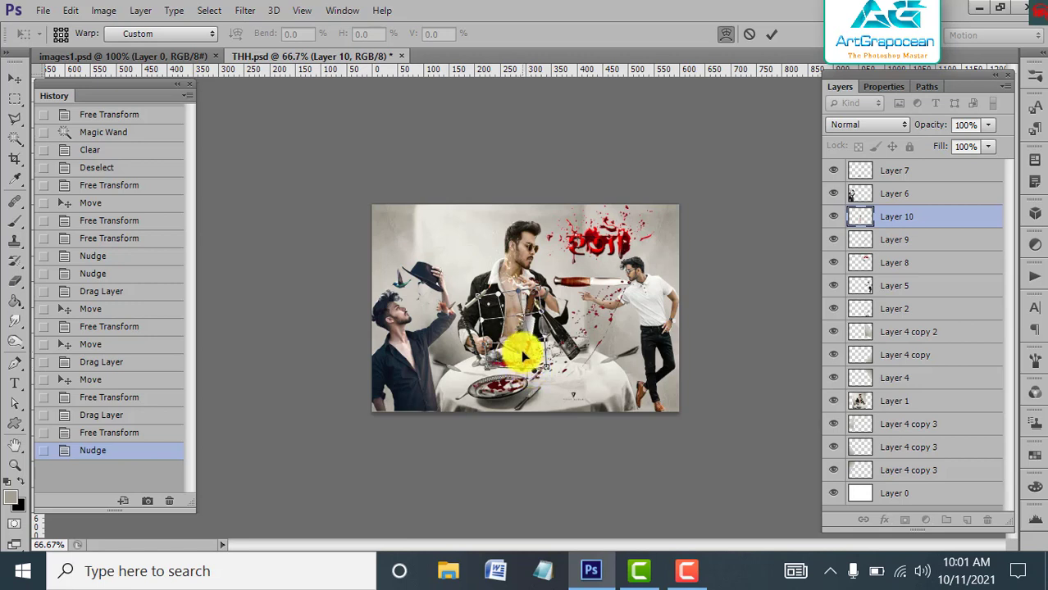
pyautogui.moveTo(520, 349); pyautogui.dragTo(557, 372)
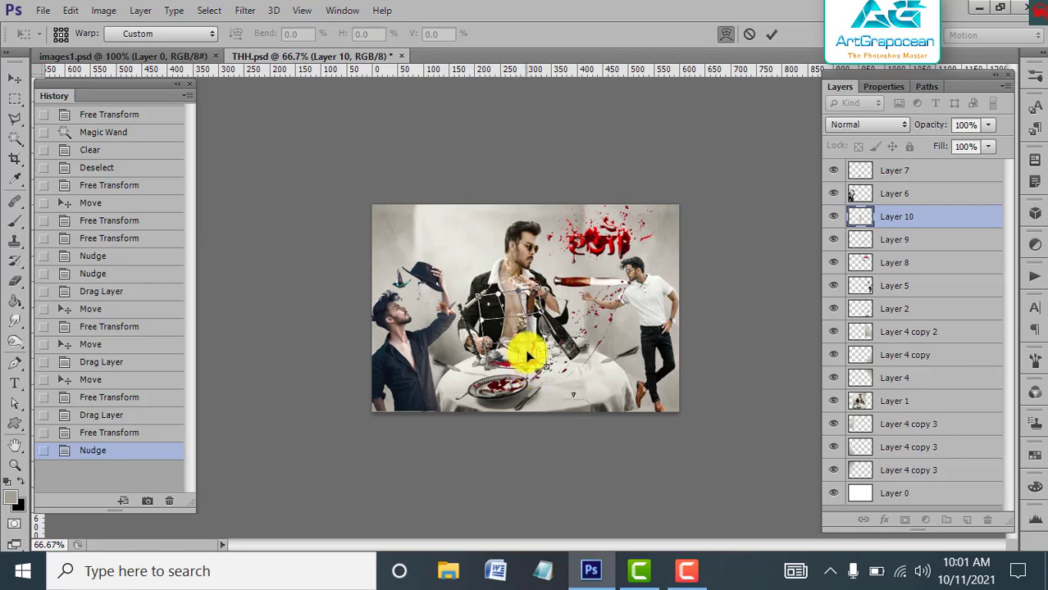
pyautogui.click(771, 34)
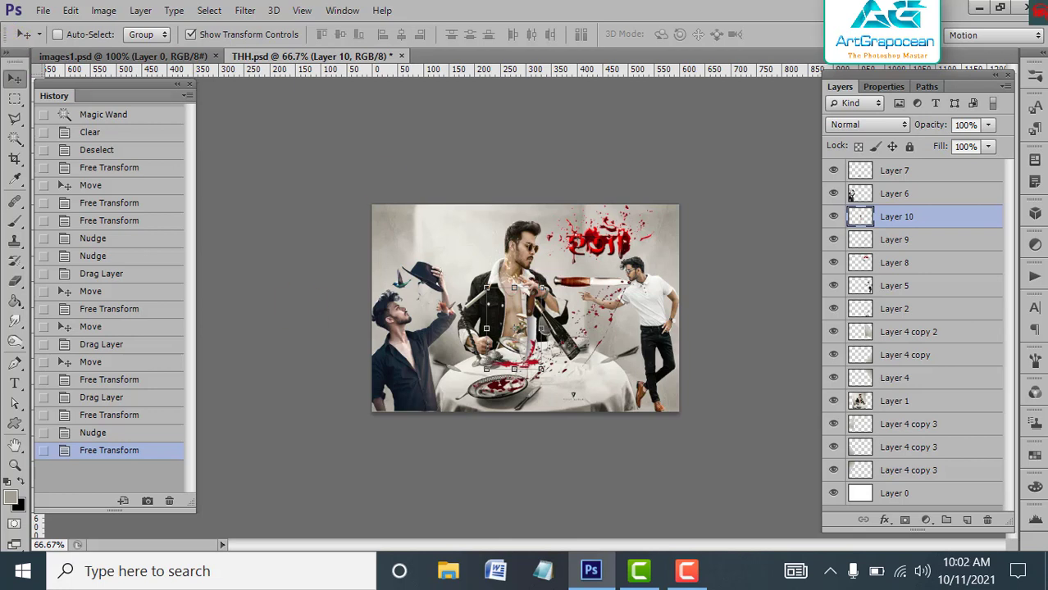
# Erase small bits near the man's arm and on Layer 1 with a smaller eraser.
pyautogui.click(15, 281)
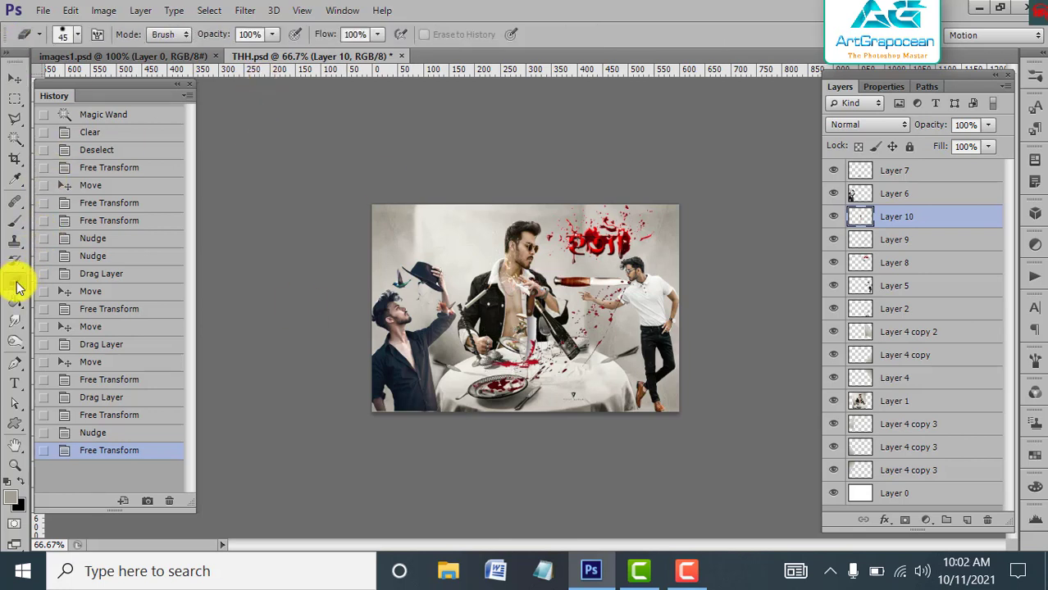
pyautogui.click(447, 358)
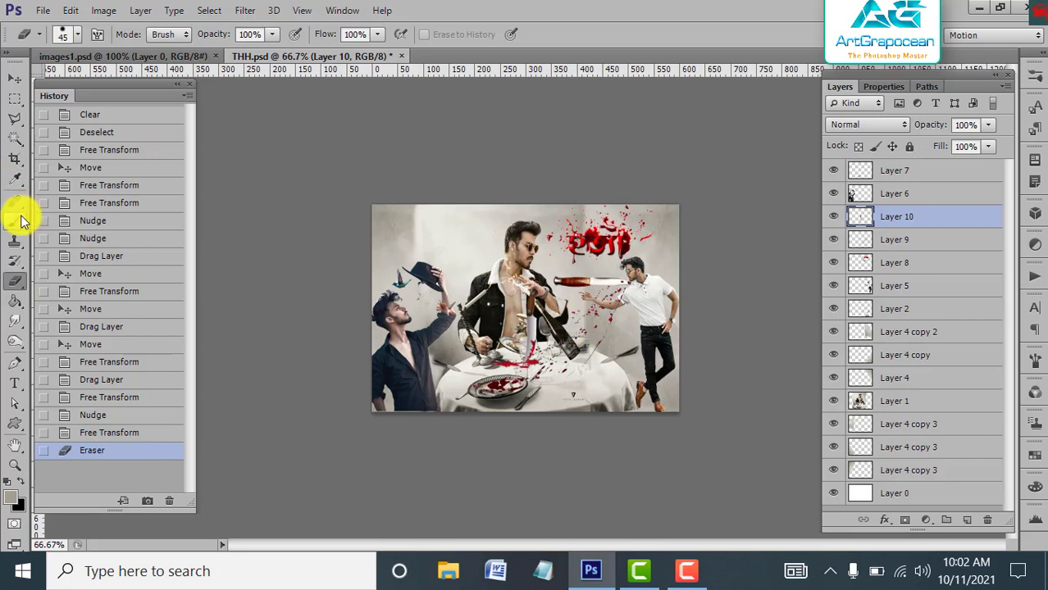
pyautogui.click(20, 123)
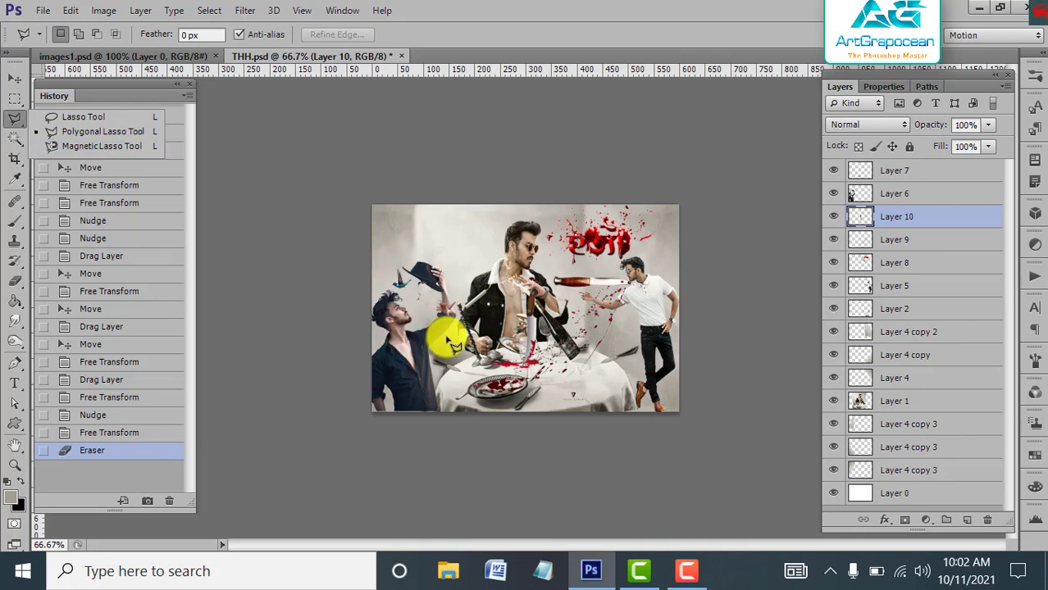
pyautogui.hotkey('ctrl', '+')
pyautogui.hotkey('ctrl', '+')
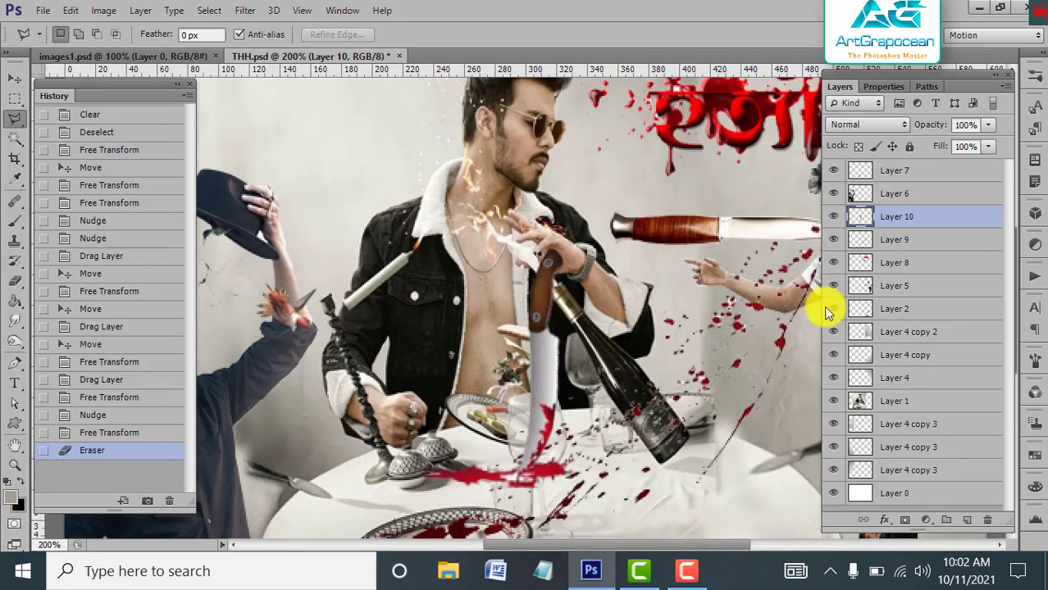
pyautogui.click(879, 399)
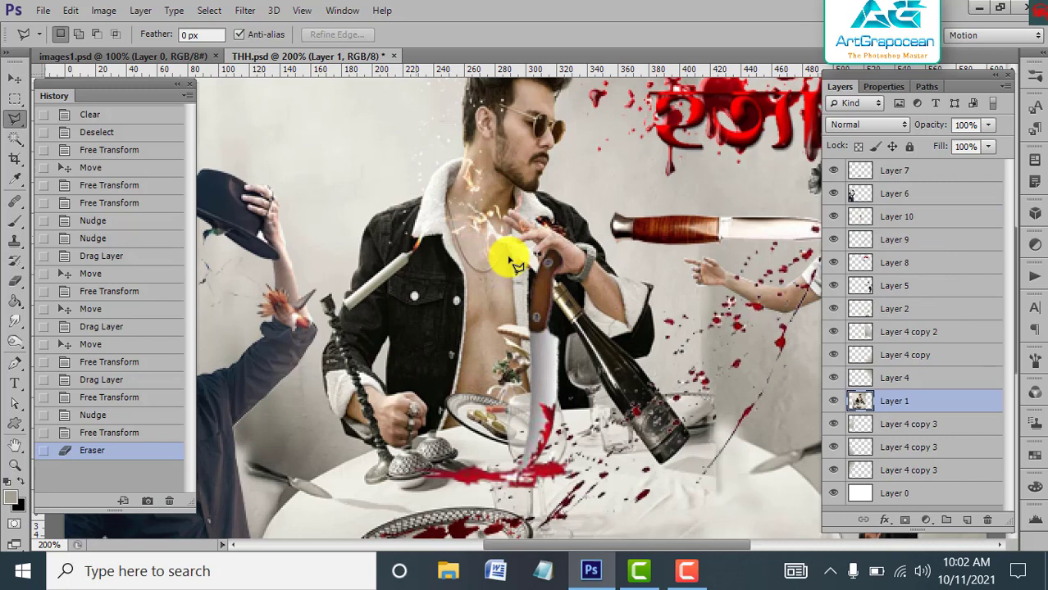
pyautogui.click(15, 281)
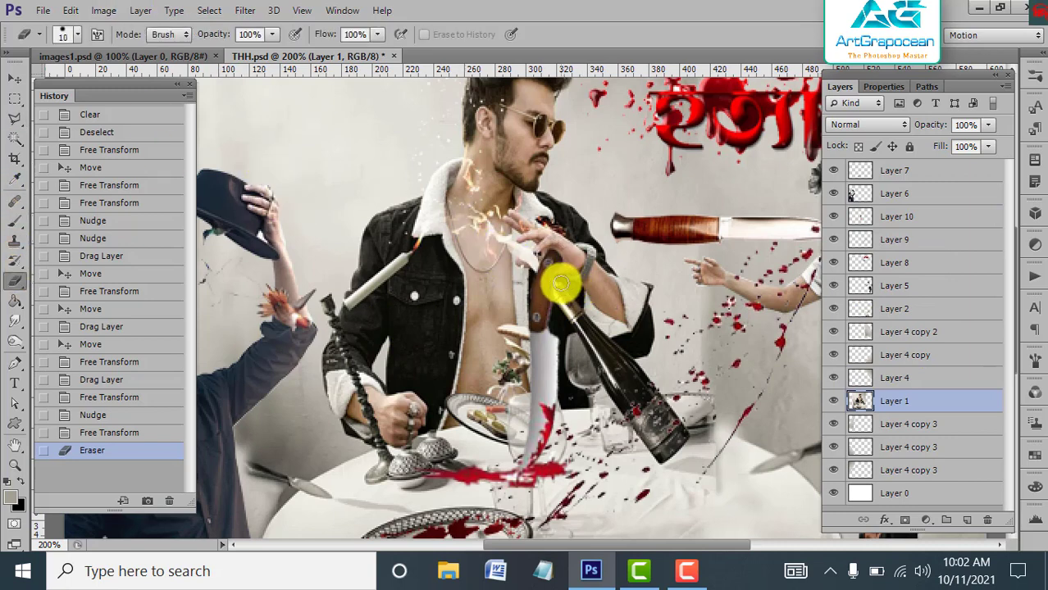
pyautogui.press('[')
pyautogui.press('[')
pyautogui.press('[')
pyautogui.click(552, 280)
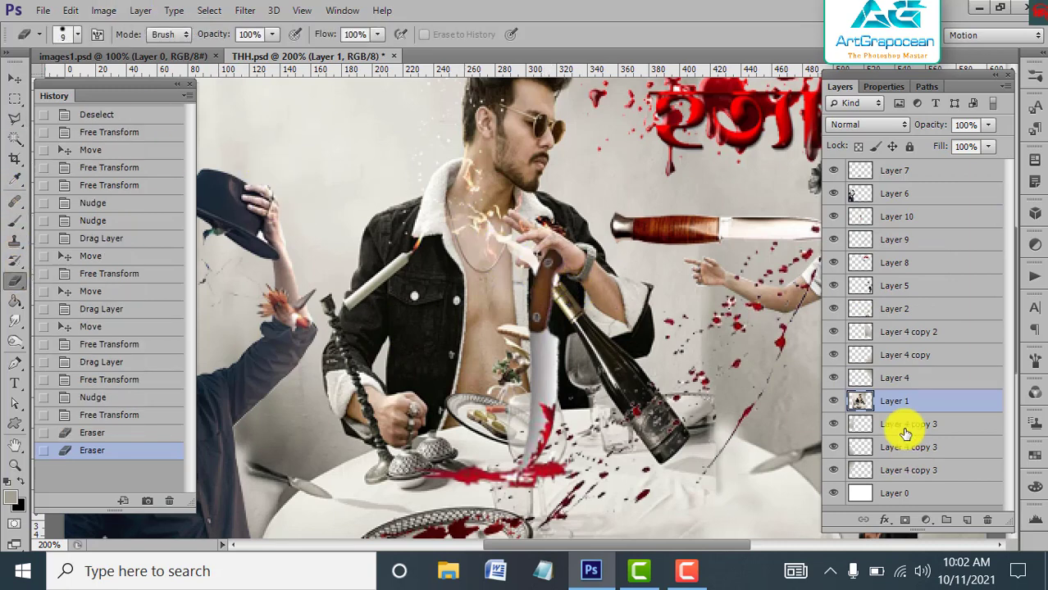
# After a stray erase on Layer 7, move Layer 10 to the top of the layer stack.
pyautogui.click(872, 169)
pyautogui.moveTo(543, 304); pyautogui.dragTo(543, 271)
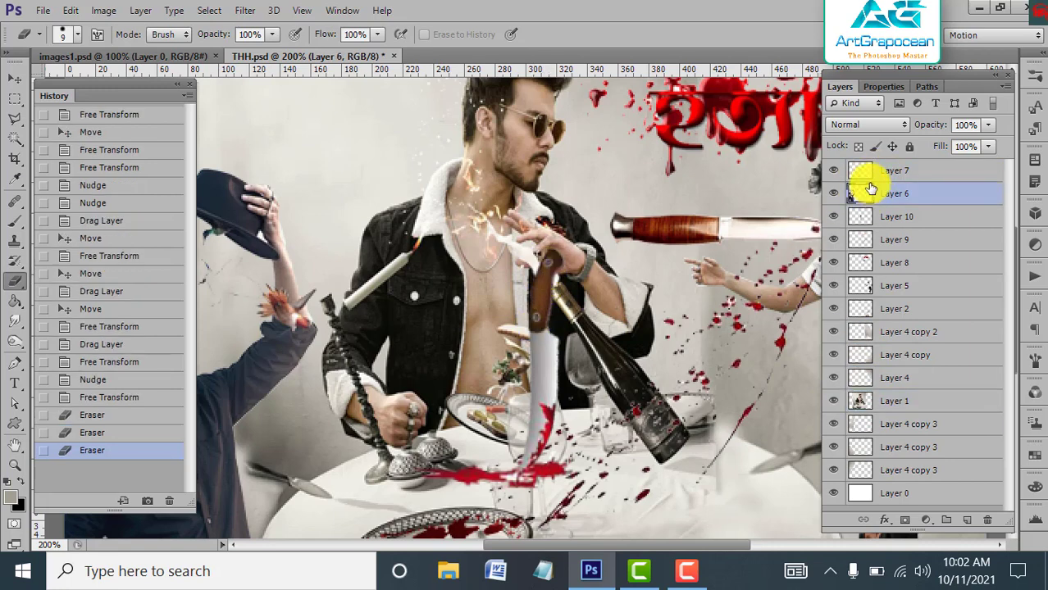
pyautogui.click(865, 168)
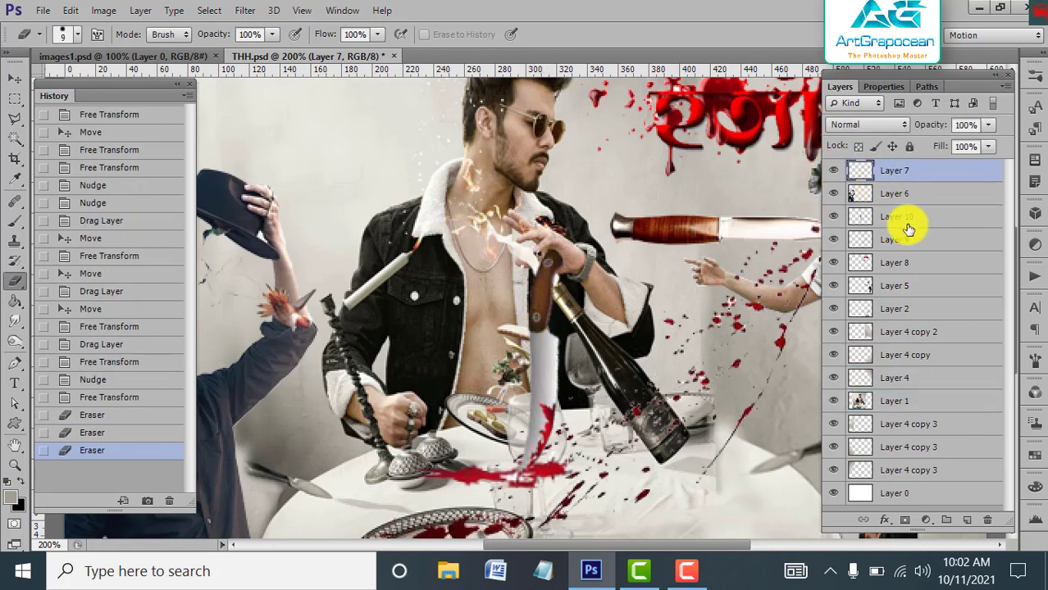
pyautogui.click(888, 195)
pyautogui.click(903, 216)
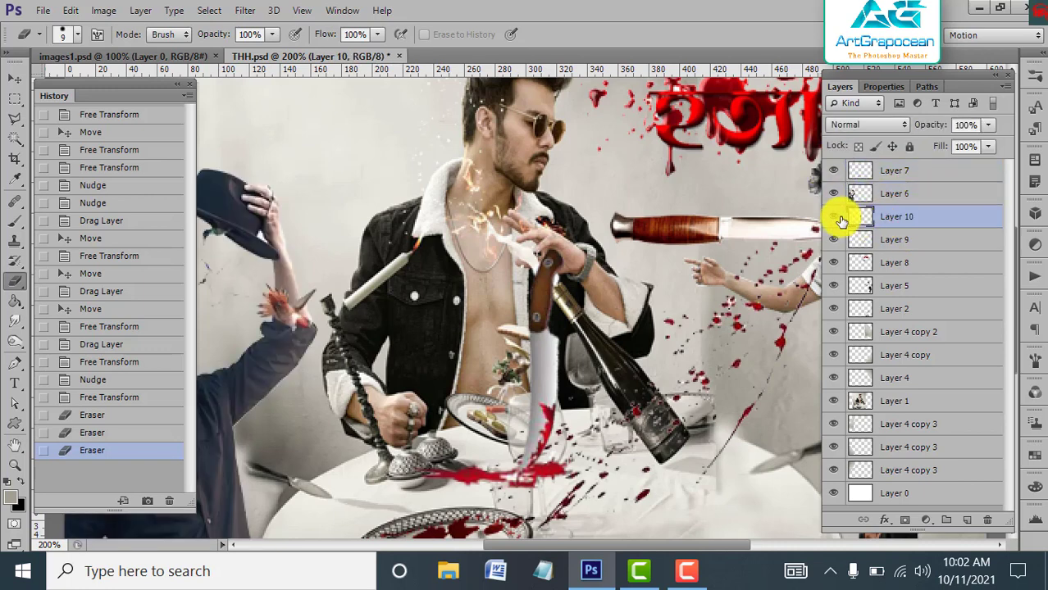
pyautogui.moveTo(841, 219); pyautogui.dragTo(909, 168)
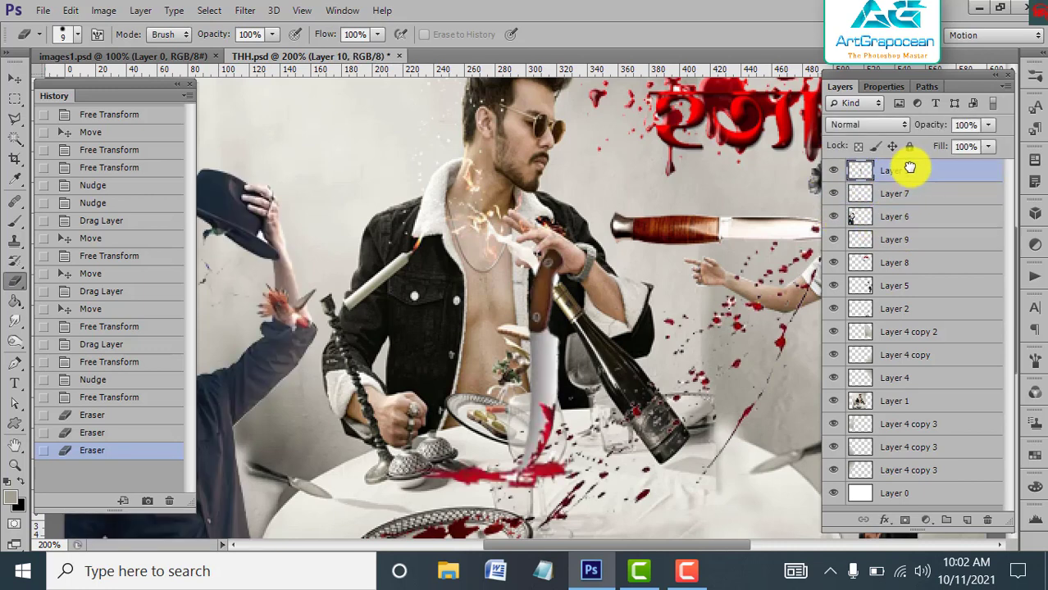
# Erase the knife's excess near the bottle, discarding an unwanted eraser step in History.
pyautogui.moveTo(549, 279); pyautogui.dragTo(543, 269)
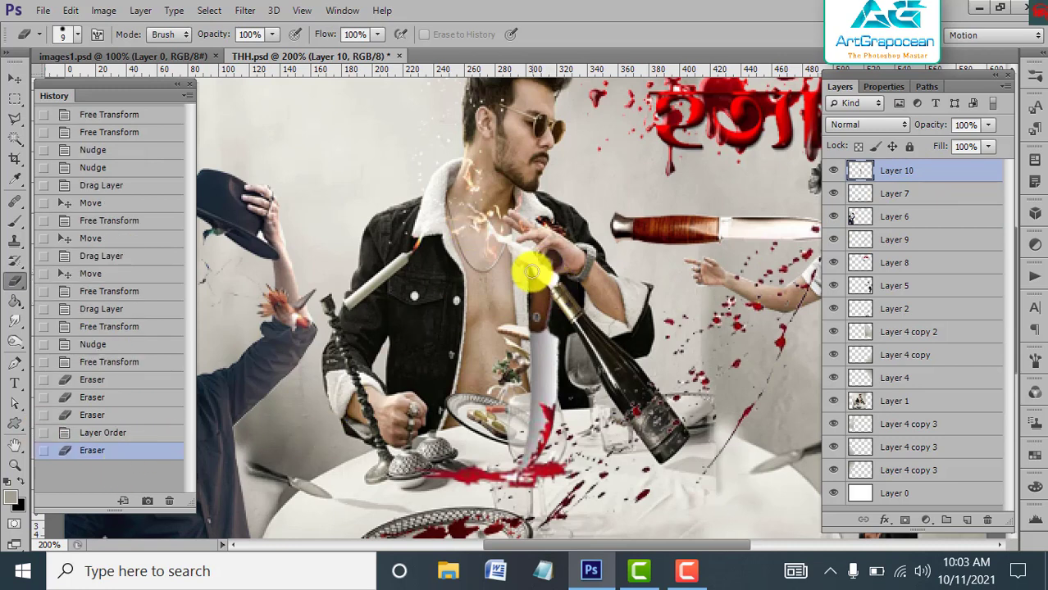
pyautogui.moveTo(539, 279); pyautogui.dragTo(543, 274)
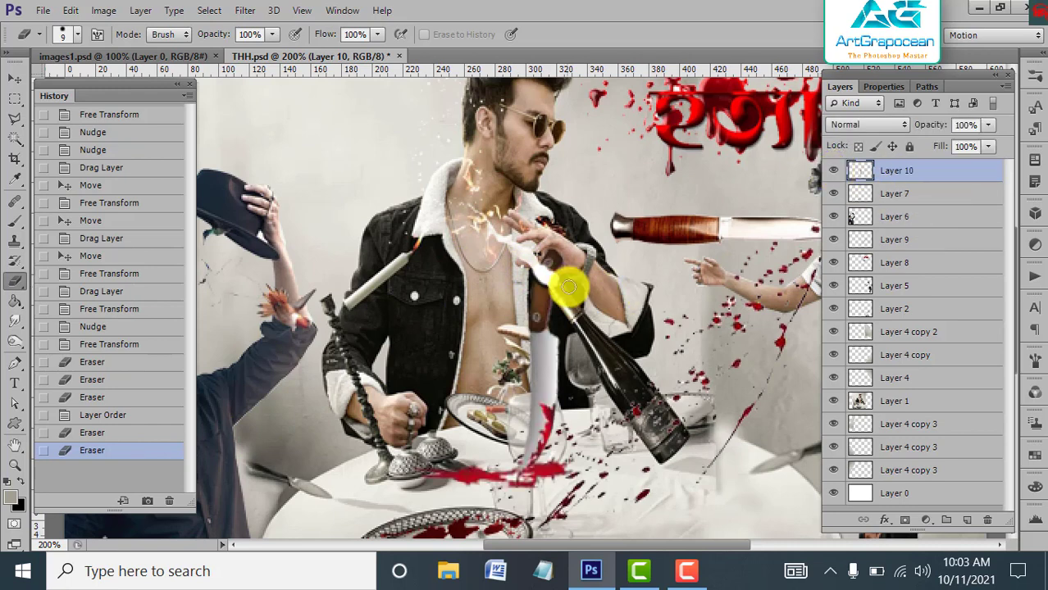
pyautogui.moveTo(554, 293); pyautogui.dragTo(547, 264)
pyautogui.hotkey('ctrl', 'z')
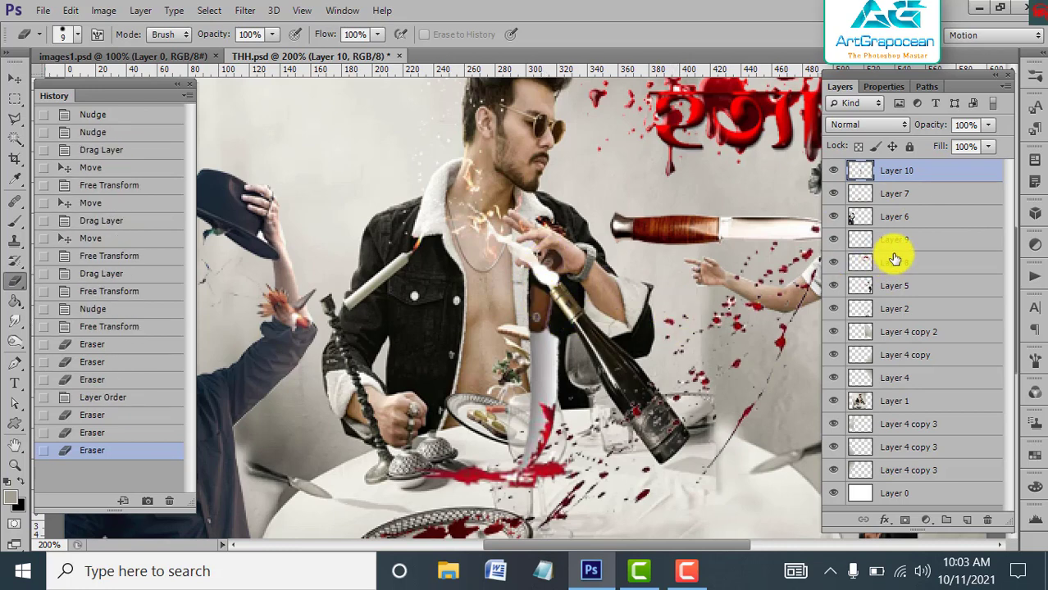
pyautogui.click(834, 171)
pyautogui.click(835, 170)
pyautogui.click(835, 171)
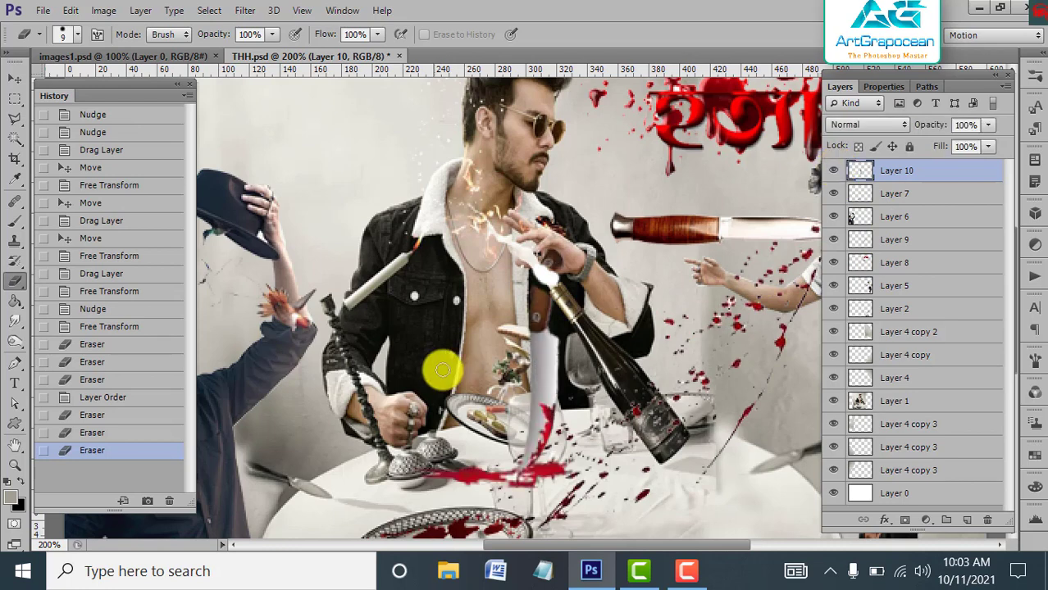
pyautogui.moveTo(167, 451); pyautogui.dragTo(169, 500)
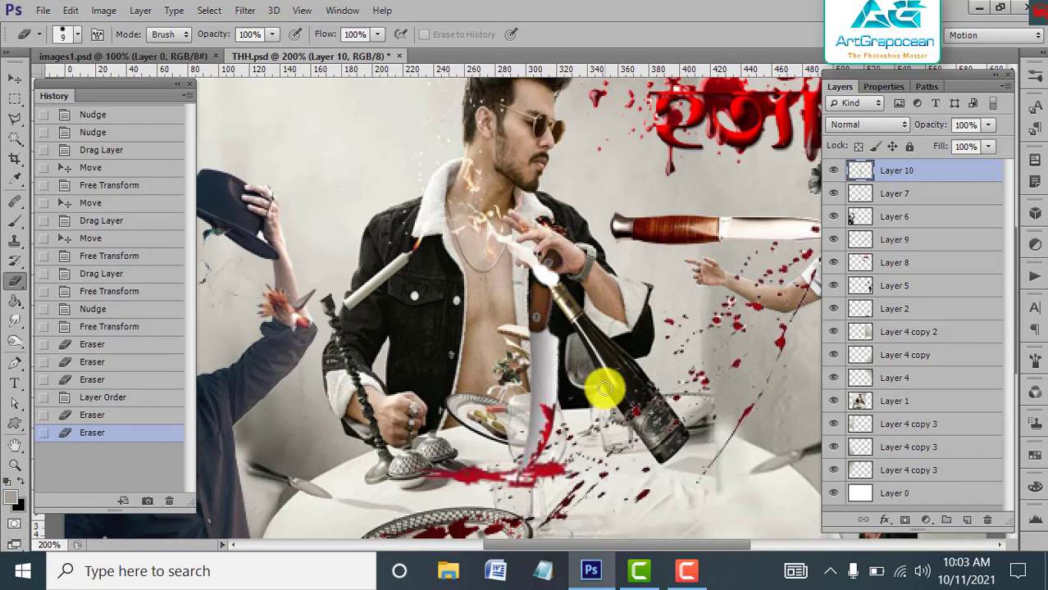
pyautogui.hotkey('ctrl', '-')
pyautogui.hotkey('ctrl', '-')
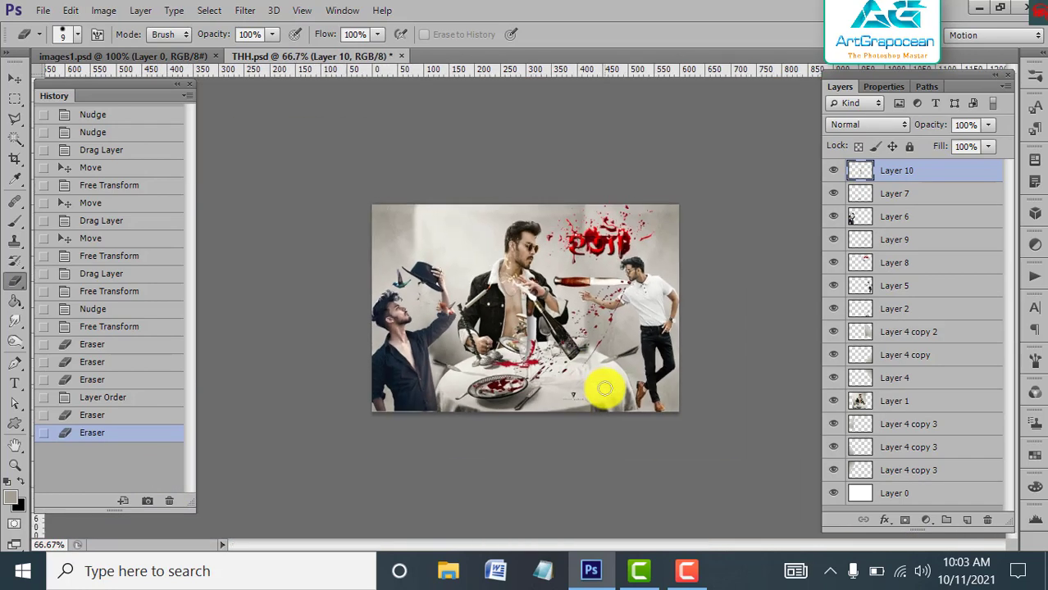
# Make Layer 2 visible again and clone over the table edge at lower right.
pyautogui.click(890, 217)
pyautogui.click(832, 217)
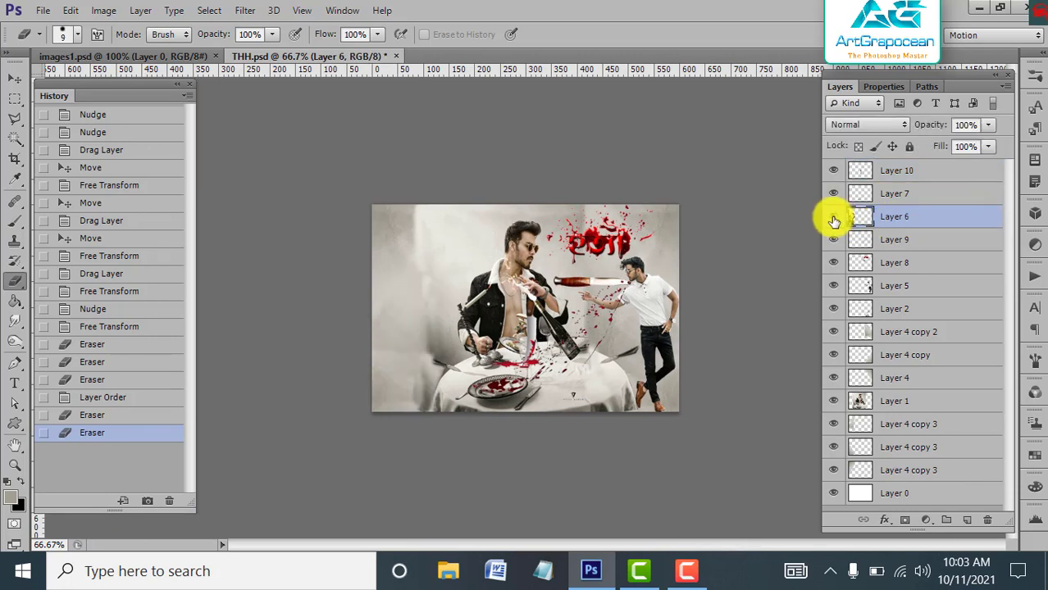
pyautogui.click(902, 401)
pyautogui.click(833, 309)
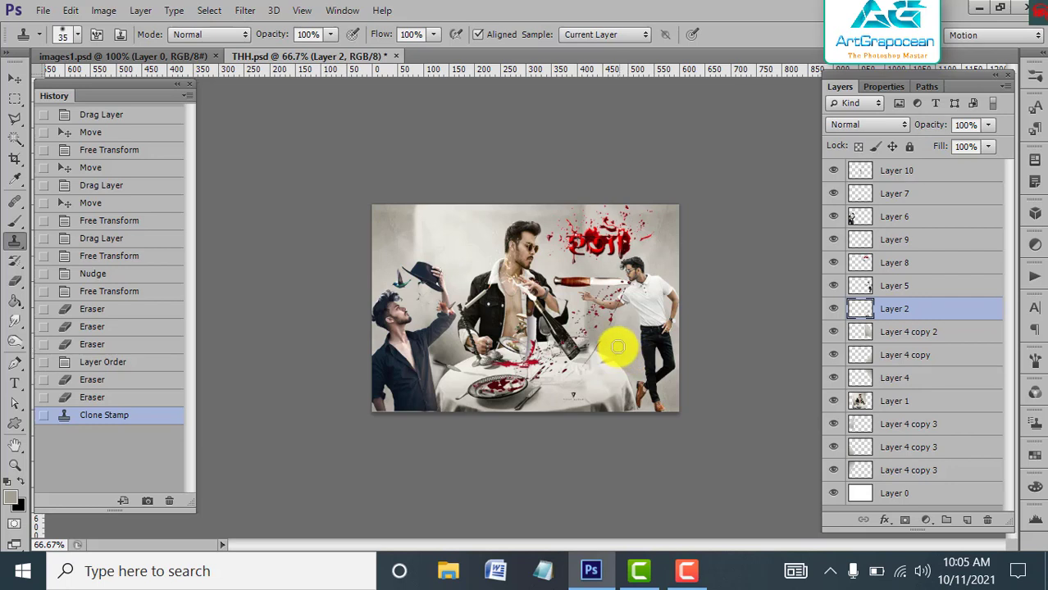
pyautogui.moveTo(621, 355); pyautogui.dragTo(631, 350)
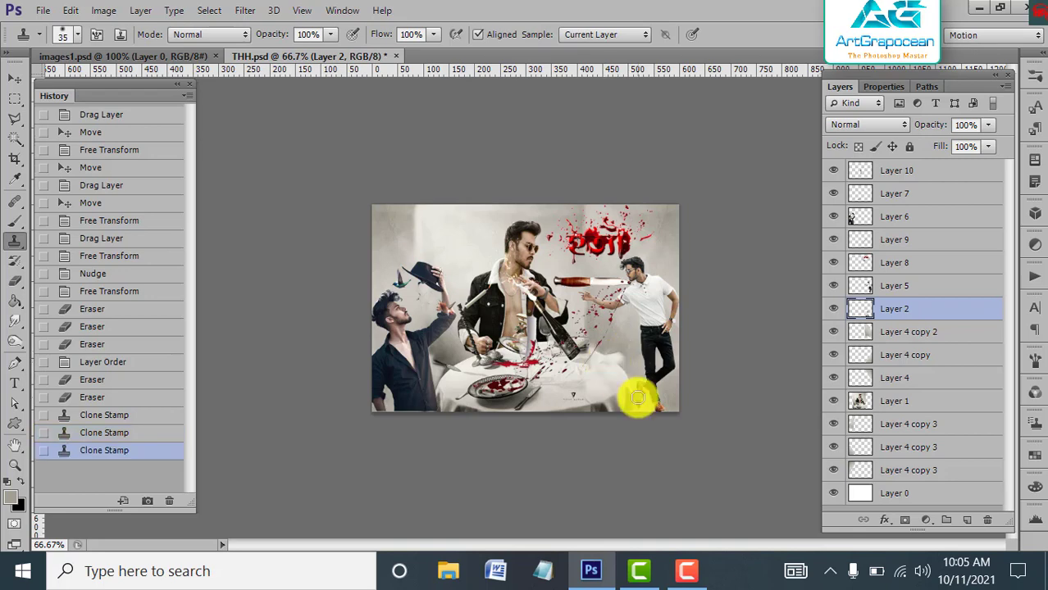
# Zoom in, sample clean tablecloth with a smaller brush, and clone over the grey patch.
pyautogui.hotkey('ctrl', '+')
pyautogui.scroll(2, 656, 378)
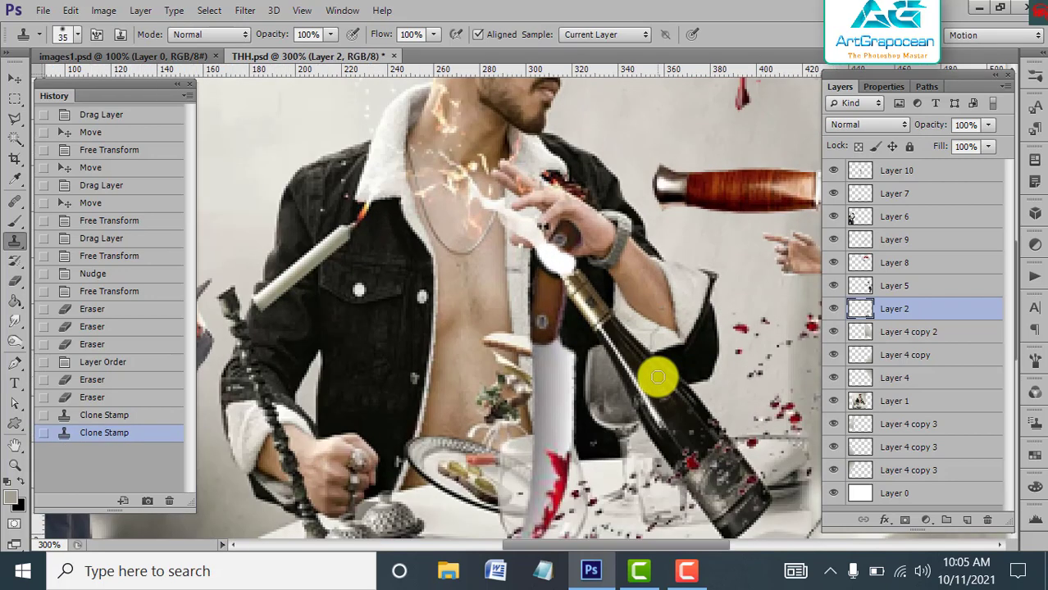
pyautogui.scroll(2, 662, 368)
pyautogui.press('[')
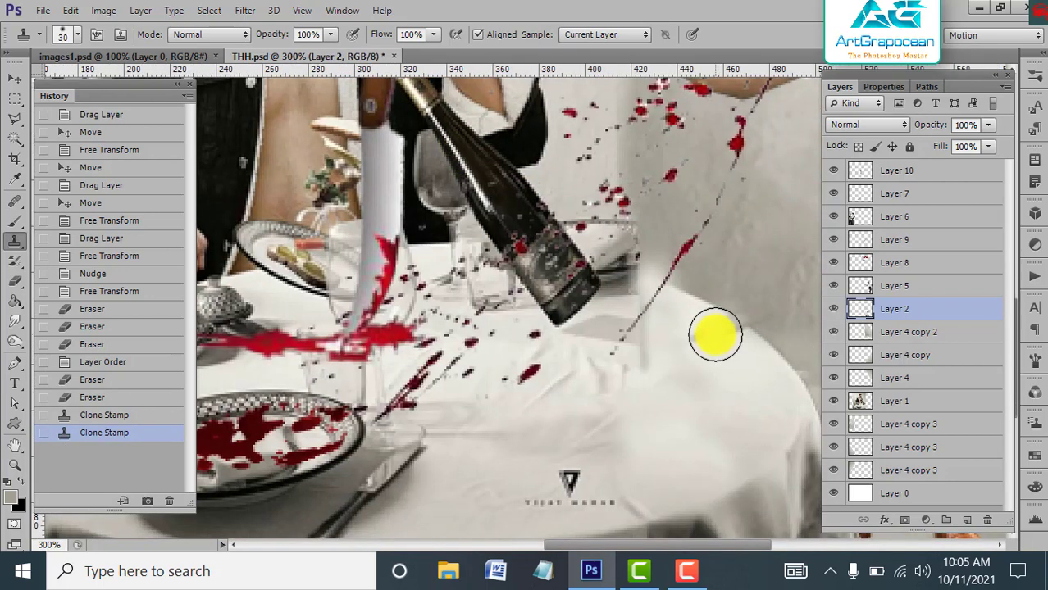
pyautogui.moveTo(715, 338); pyautogui.dragTo(712, 341)
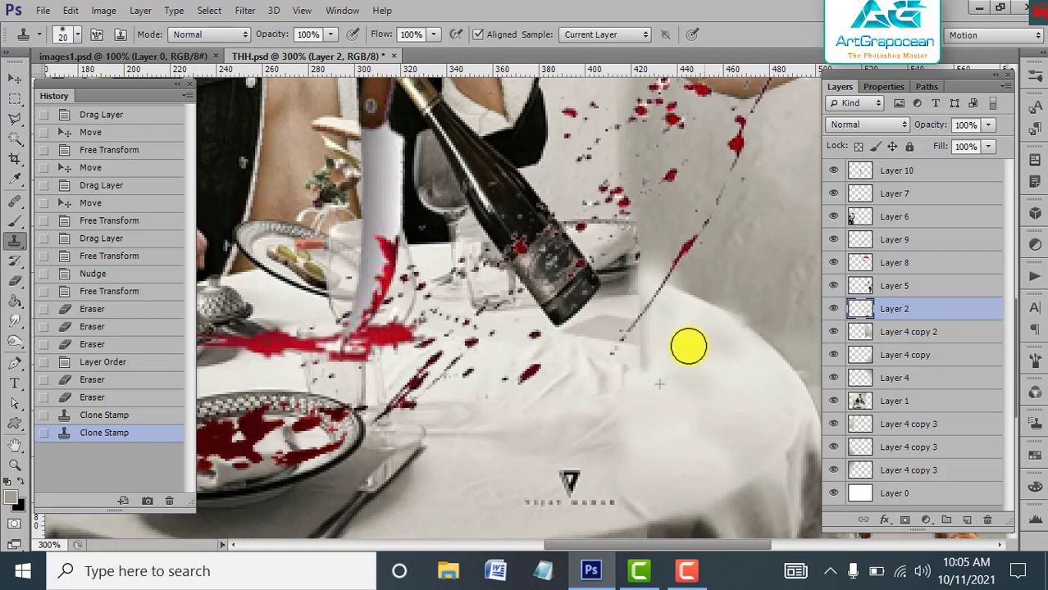
pyautogui.click(688, 346)
pyautogui.click(647, 347)
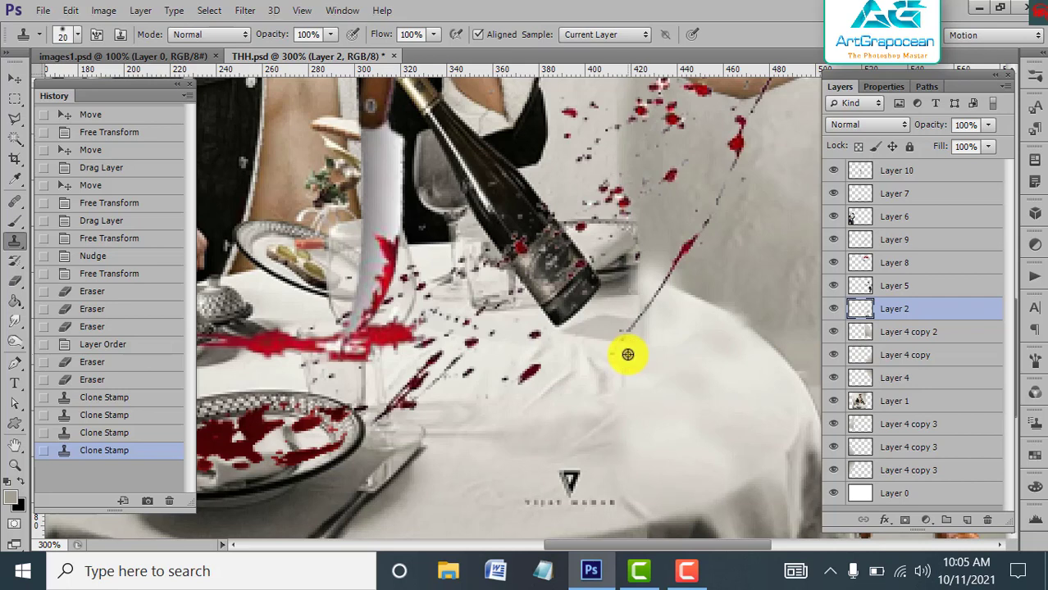
# With a fine clone brush, paint over the dark streaks and marks beside the bottle.
pyautogui.press('i')
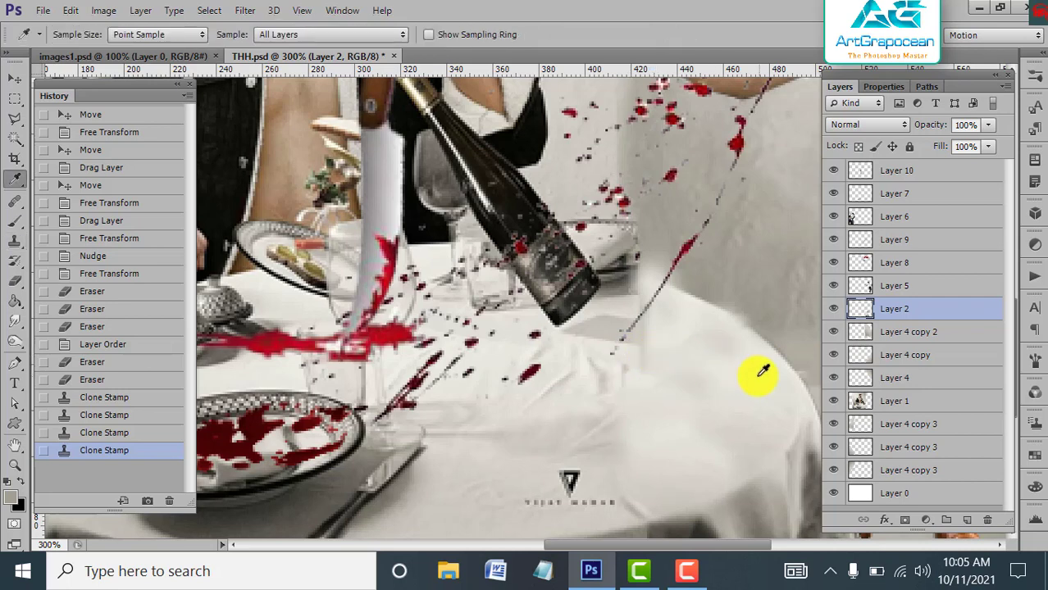
pyautogui.click(14, 241)
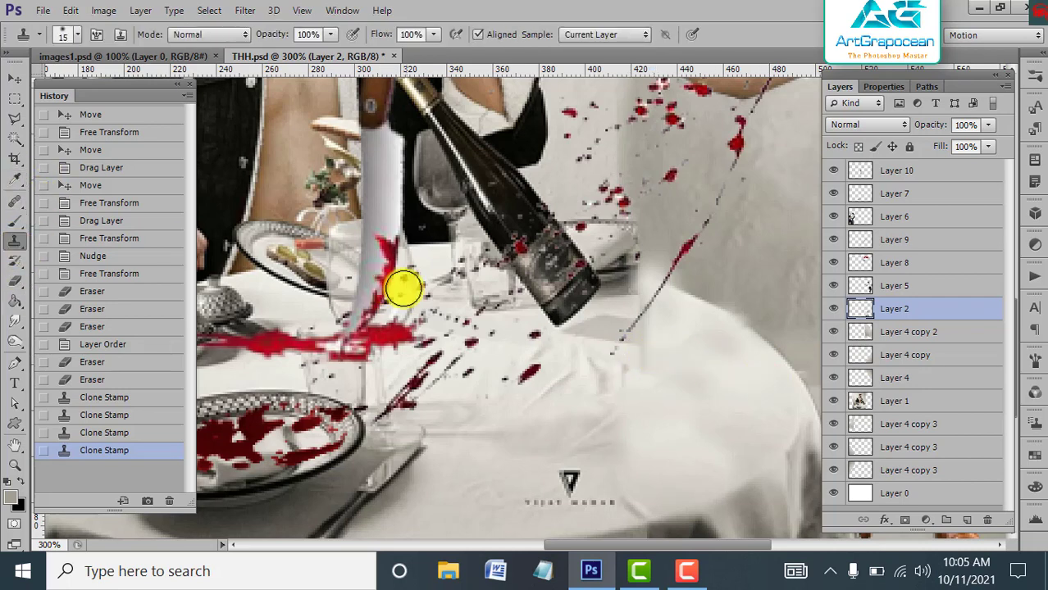
pyautogui.press('[')
pyautogui.press('[')
pyautogui.press('[')
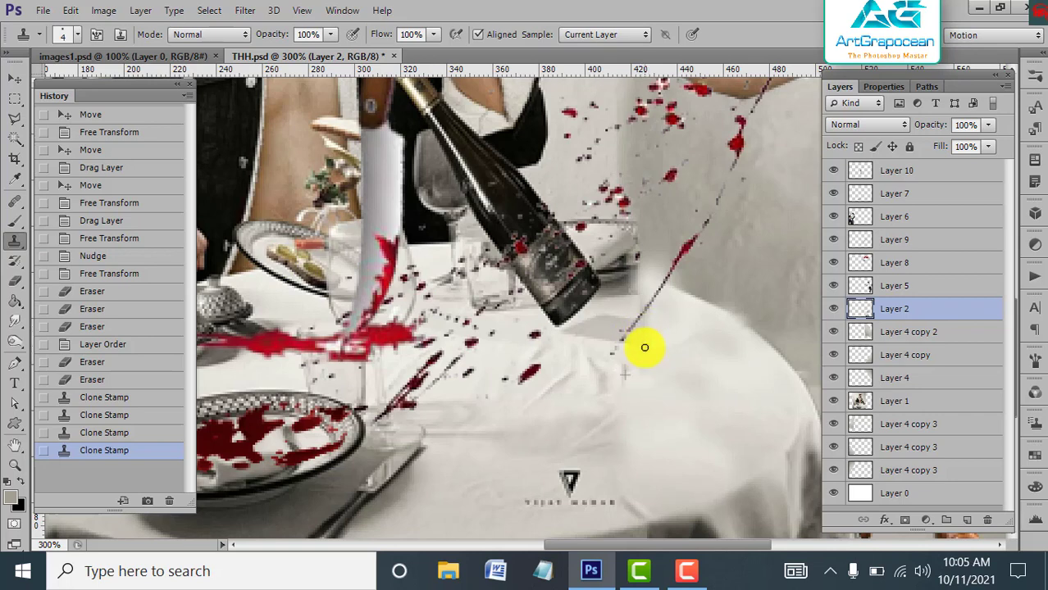
pyautogui.click(639, 339)
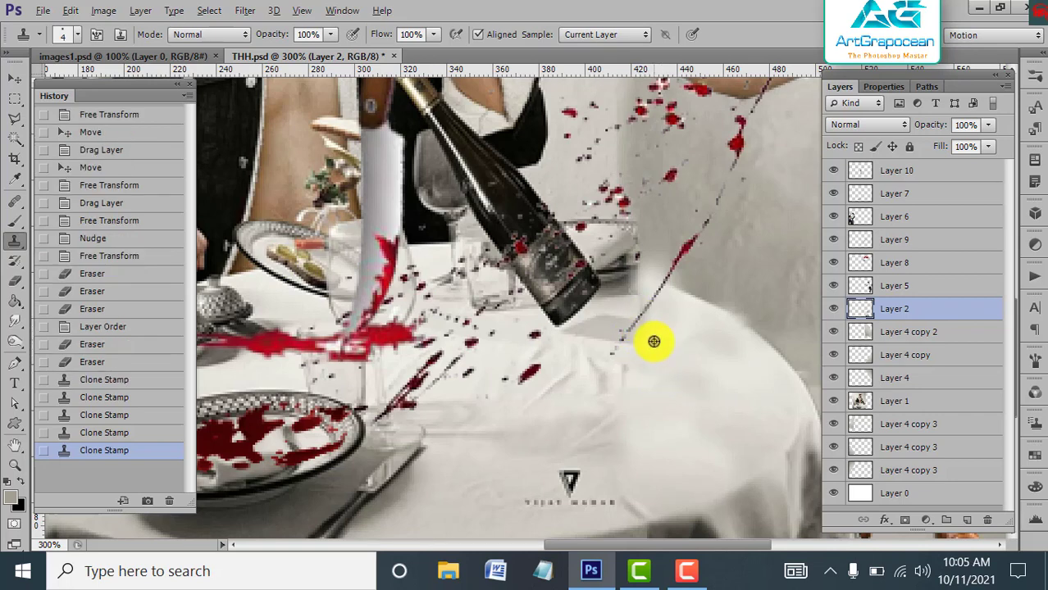
pyautogui.click(648, 320)
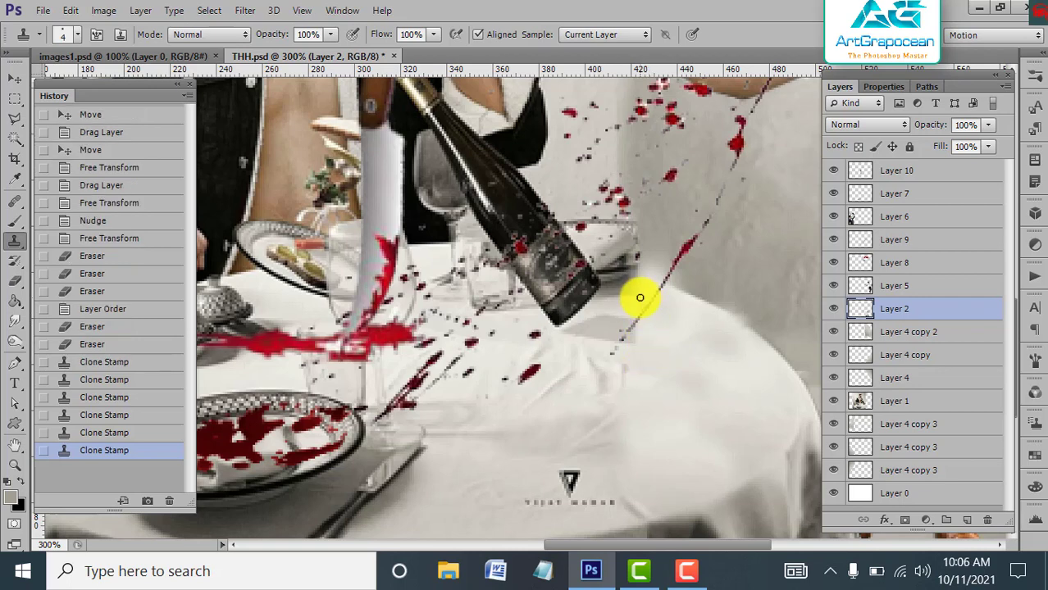
pyautogui.click(643, 299)
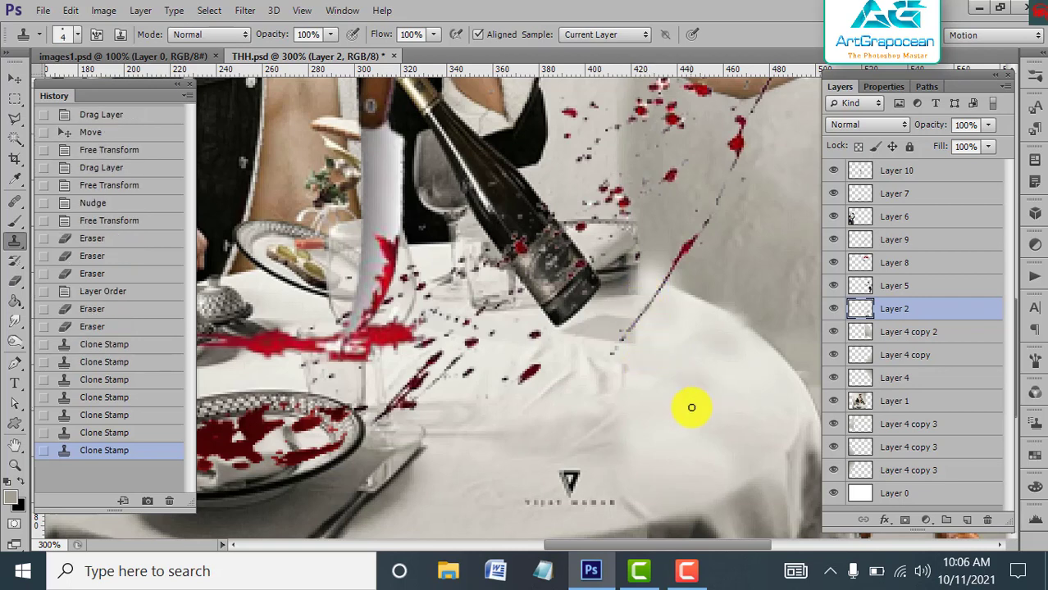
pyautogui.click(644, 337)
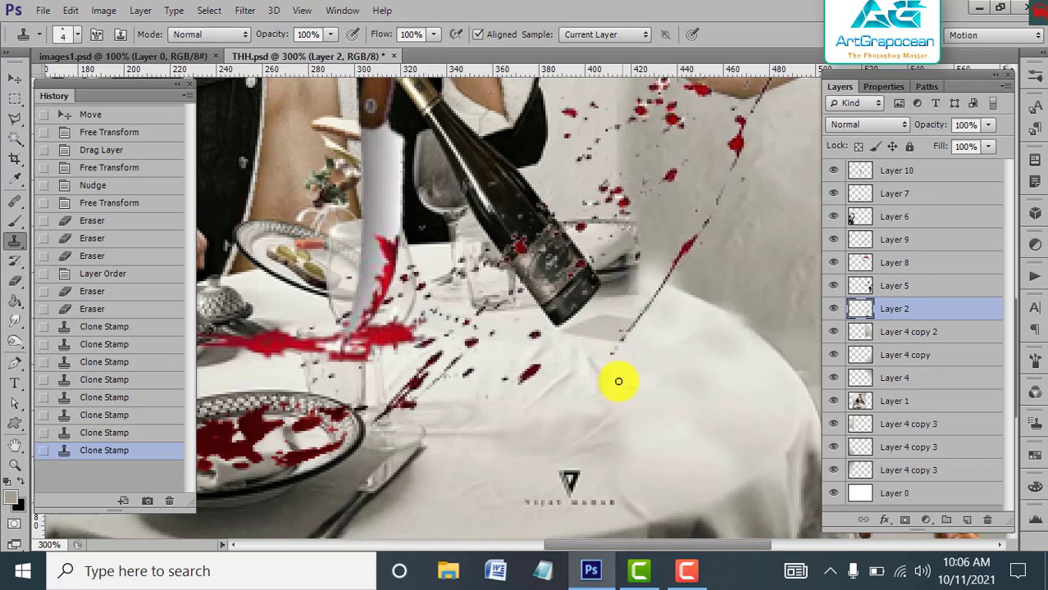
pyautogui.click(604, 396)
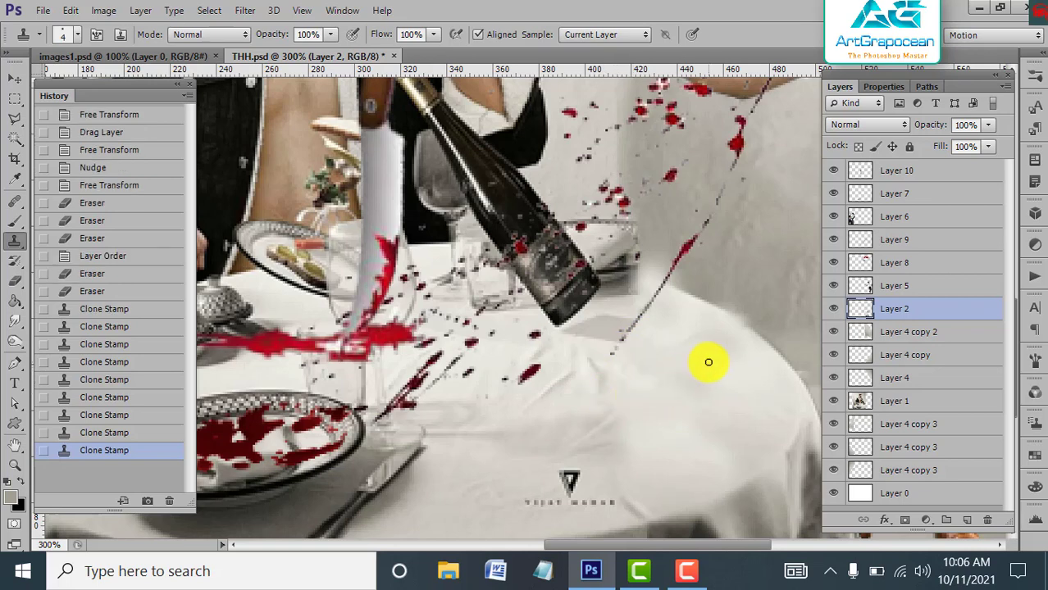
pyautogui.click(889, 333)
pyautogui.hotkey('ctrl', '0')
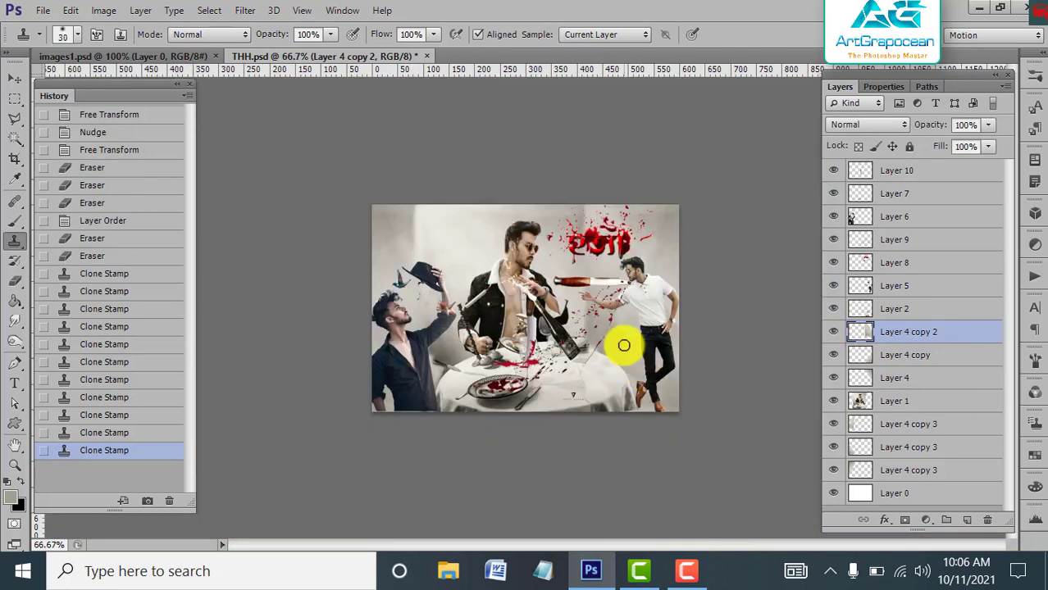
# On Layer 2, clone over spots right of the bottle, the wall, and the streak below it.
pyautogui.moveTo(837, 328); pyautogui.dragTo(890, 312)
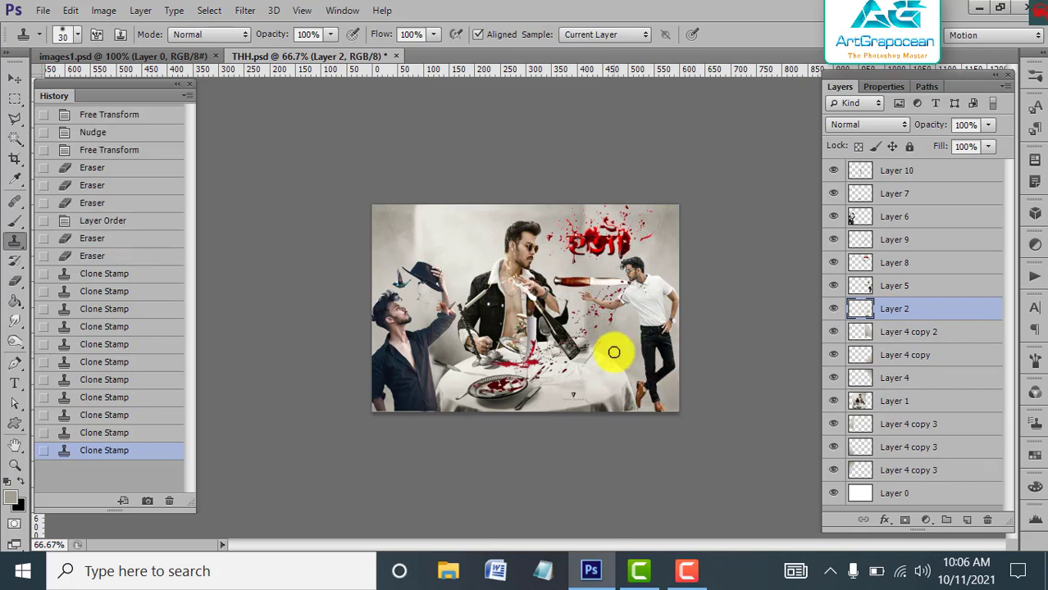
pyautogui.click(616, 353)
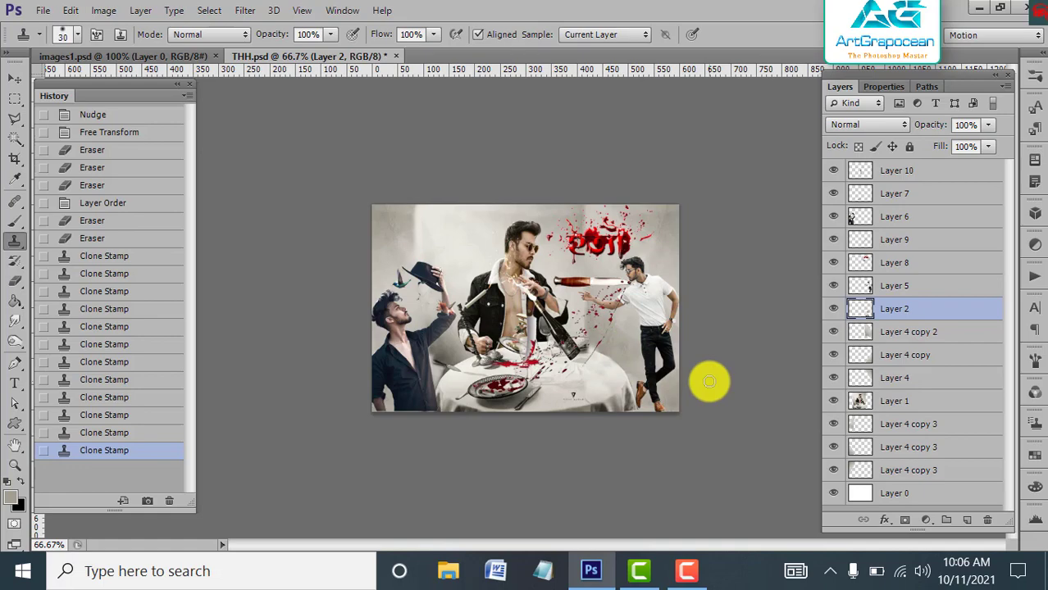
pyautogui.scroll(1, 710, 382)
pyautogui.scroll(1, 709, 381)
pyautogui.scroll(1, 491, 280)
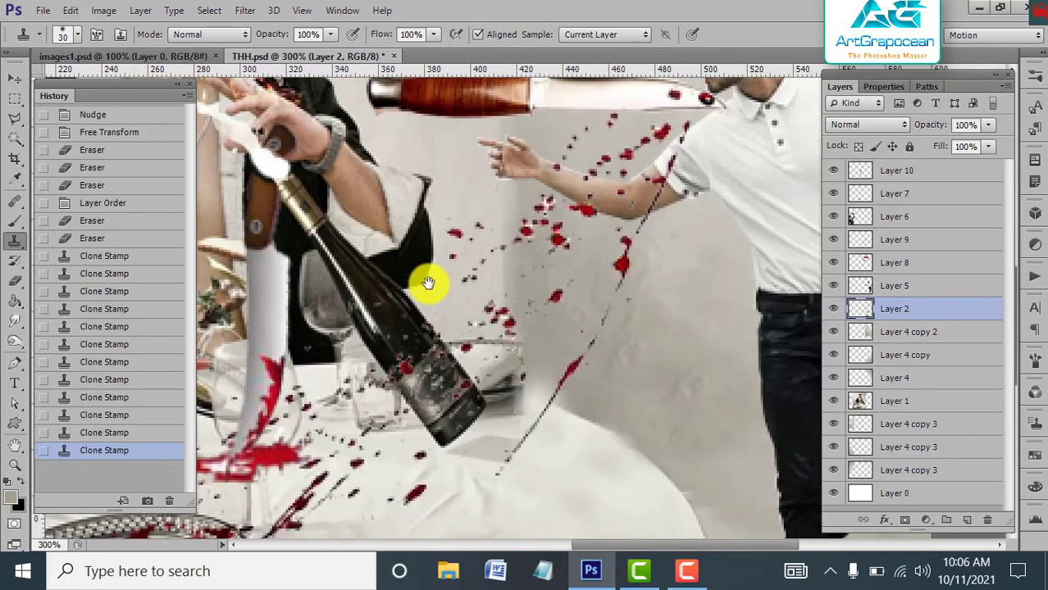
pyautogui.click(627, 378)
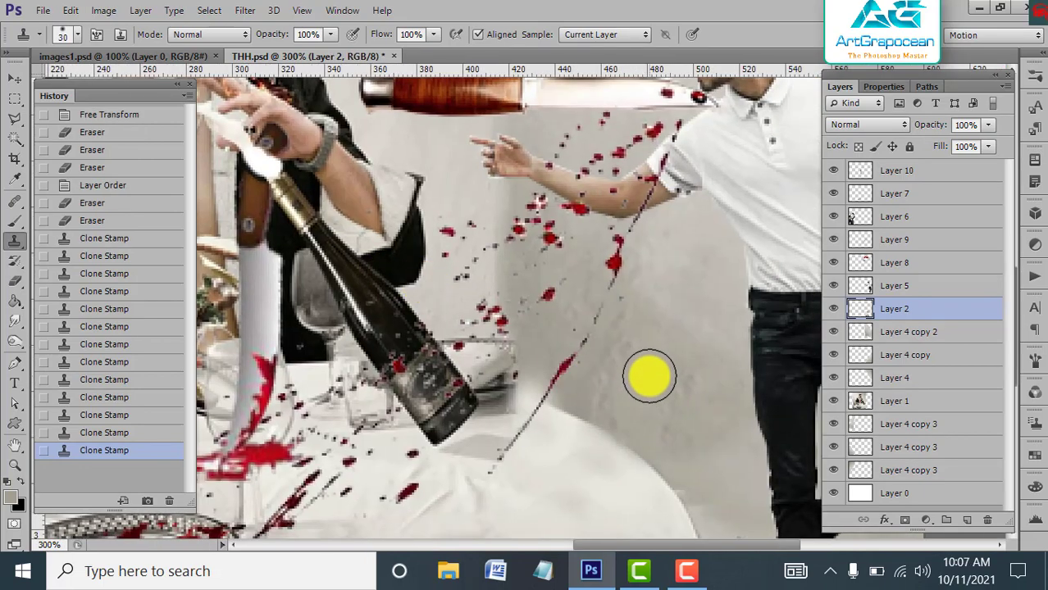
pyautogui.press('[')
pyautogui.press('[')
pyautogui.press('[')
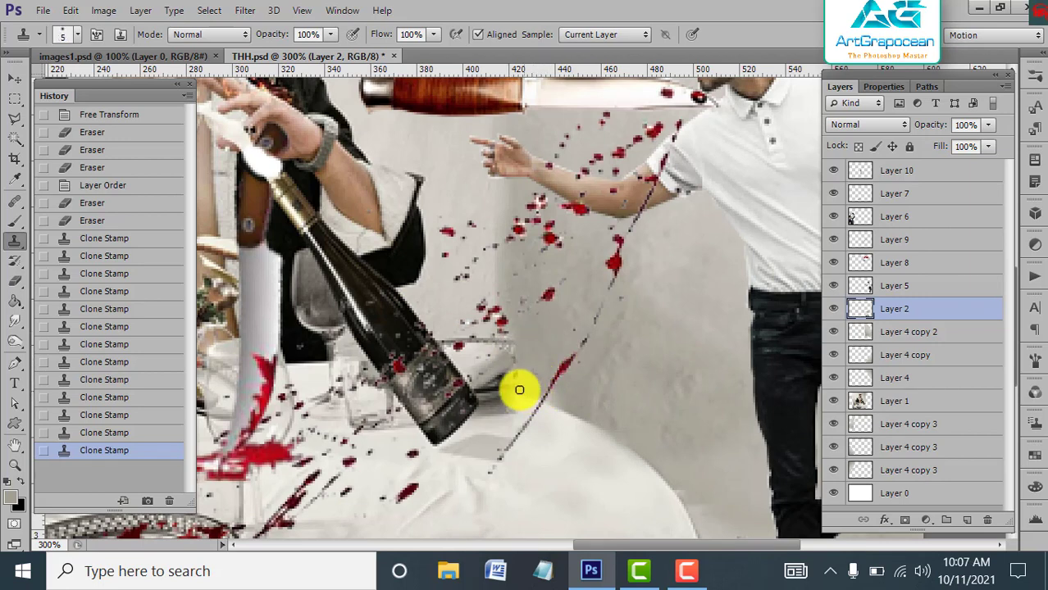
pyautogui.click(566, 397)
# Quick-select the right man's head on his layer, inverting the selection twice.
pyautogui.hotkey('ctrl', '-')
pyautogui.hotkey('ctrl', '-')
pyautogui.hotkey('ctrl', '-')
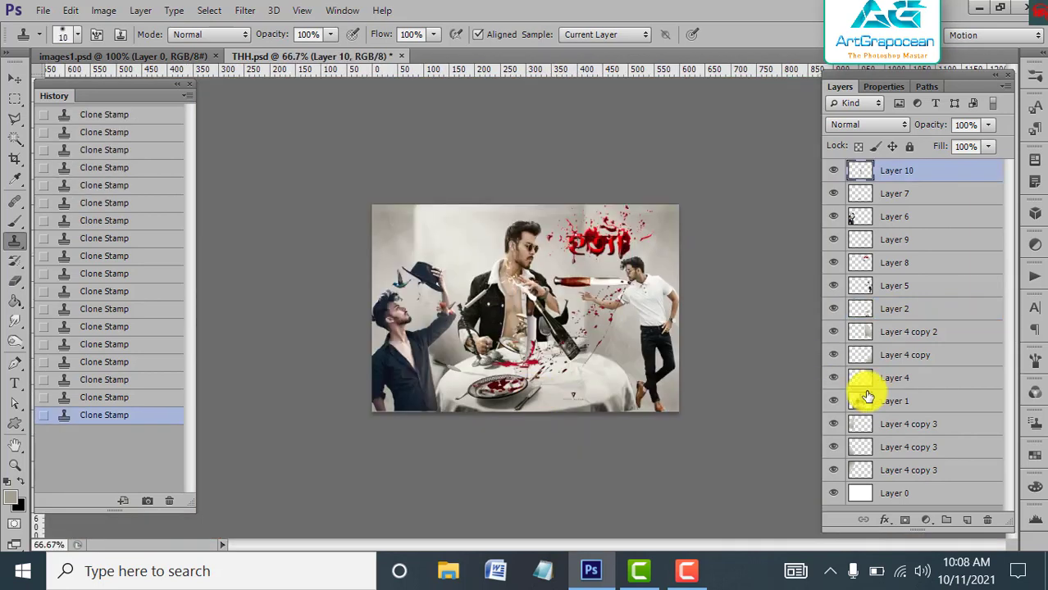
pyautogui.click(893, 285)
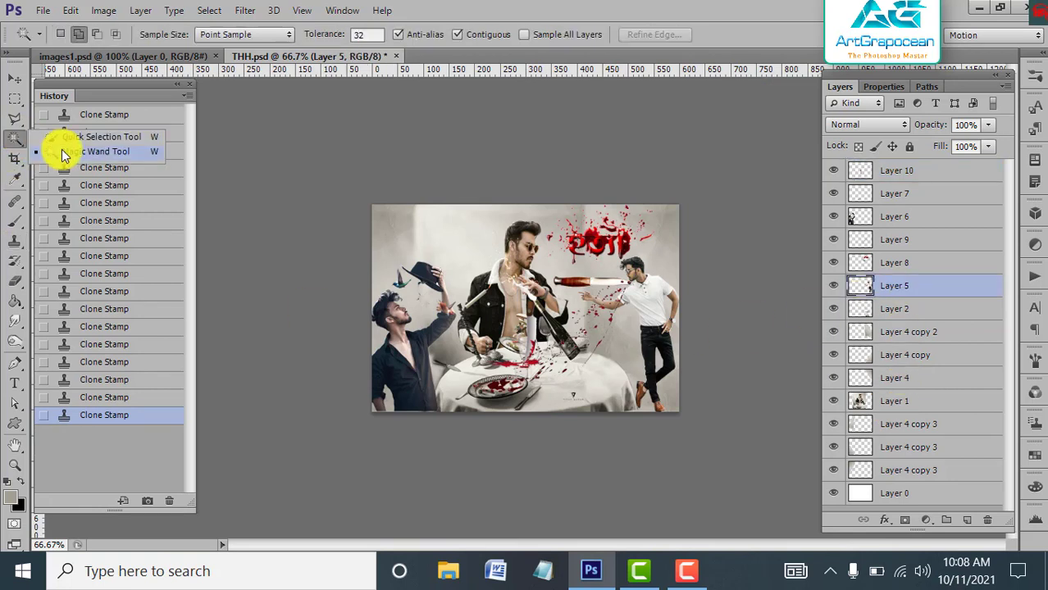
pyautogui.moveTo(18, 146); pyautogui.dragTo(78, 135)
pyautogui.moveTo(639, 270); pyautogui.dragTo(658, 310)
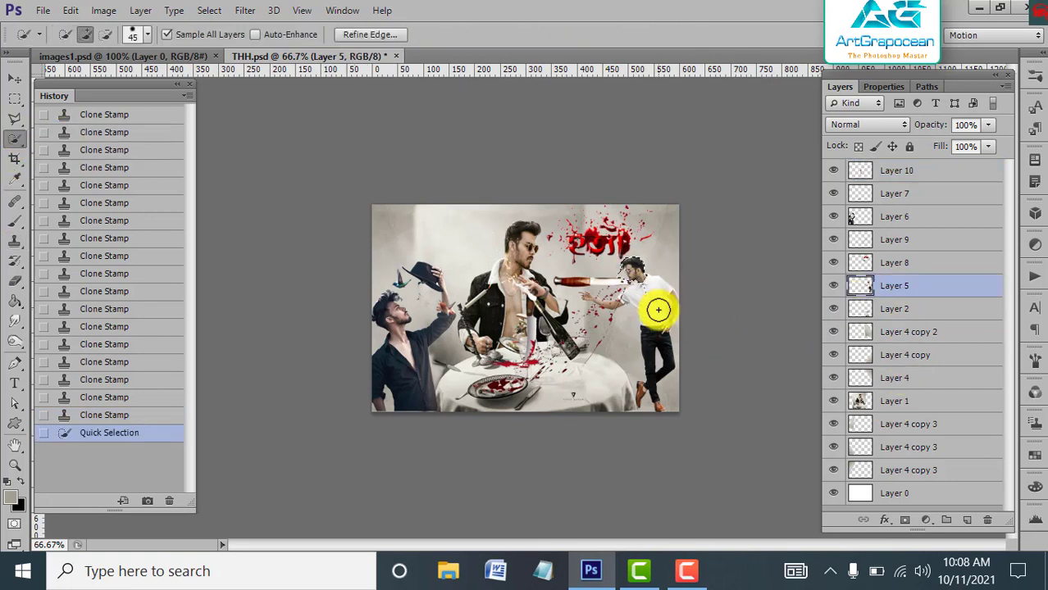
pyautogui.click(209, 10)
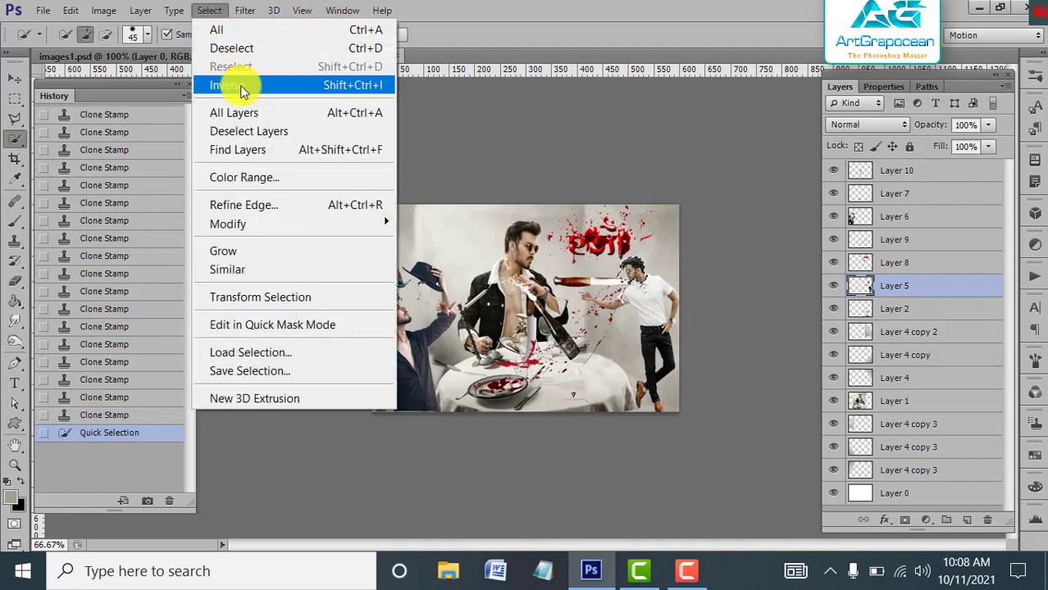
pyautogui.click(234, 82)
pyautogui.click(209, 10)
pyautogui.click(231, 83)
# Move the head down onto the table beside the plate and deselect.
pyautogui.click(15, 78)
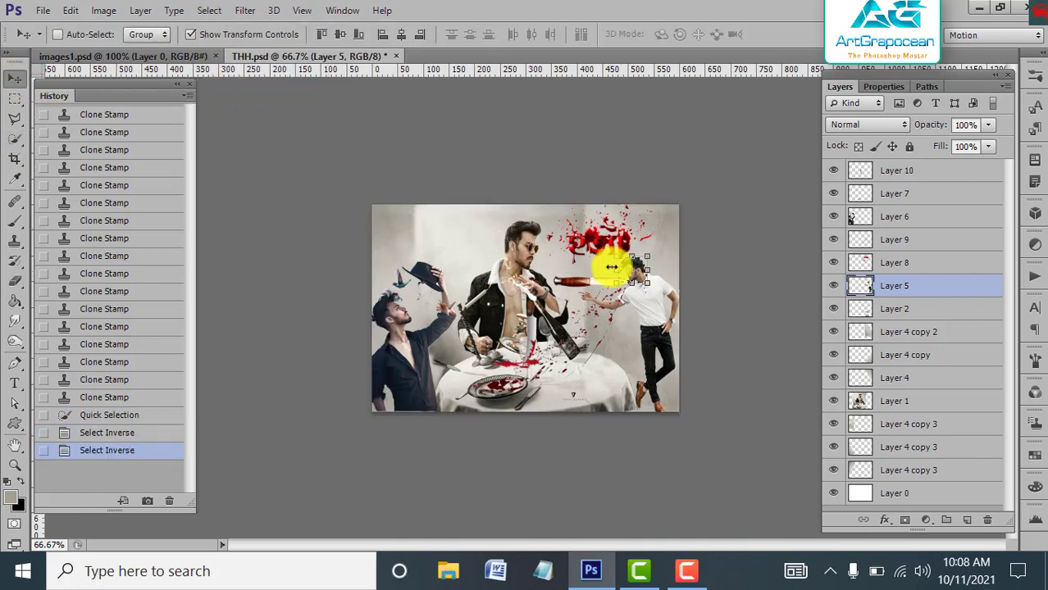
pyautogui.moveTo(643, 277)
pyautogui.mouseDown()
pyautogui.moveTo(570, 321)
pyautogui.moveTo(514, 381)
pyautogui.mouseUp()
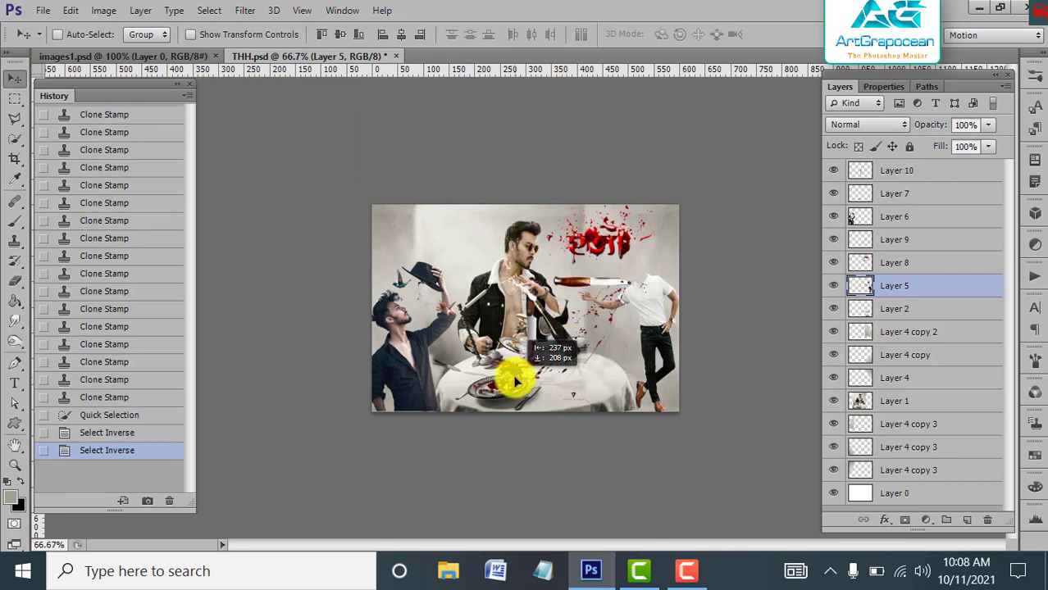
pyautogui.moveTo(516, 380); pyautogui.dragTo(515, 381)
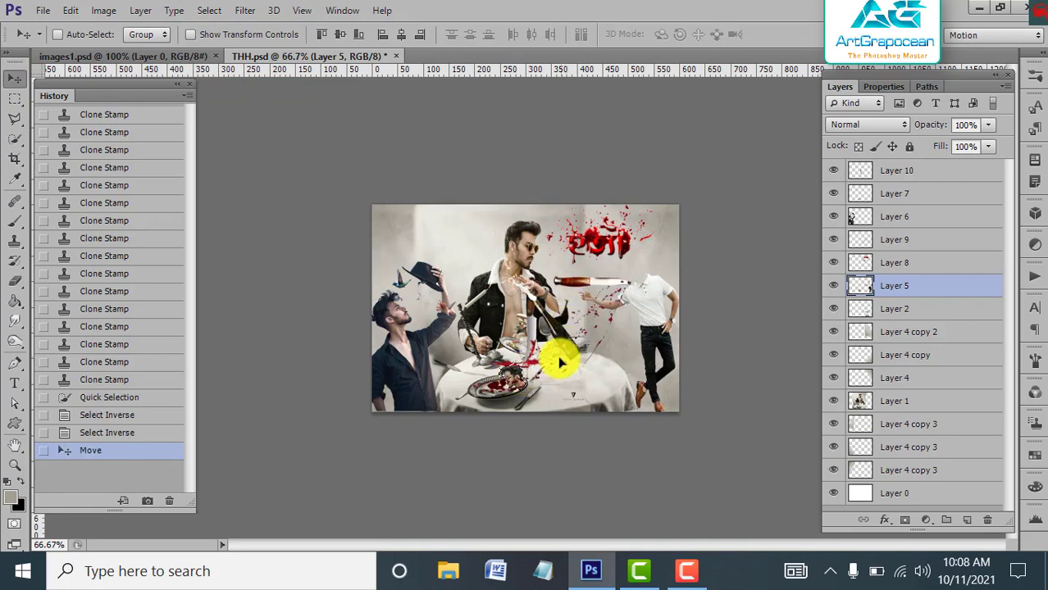
pyautogui.click(209, 10)
pyautogui.click(233, 50)
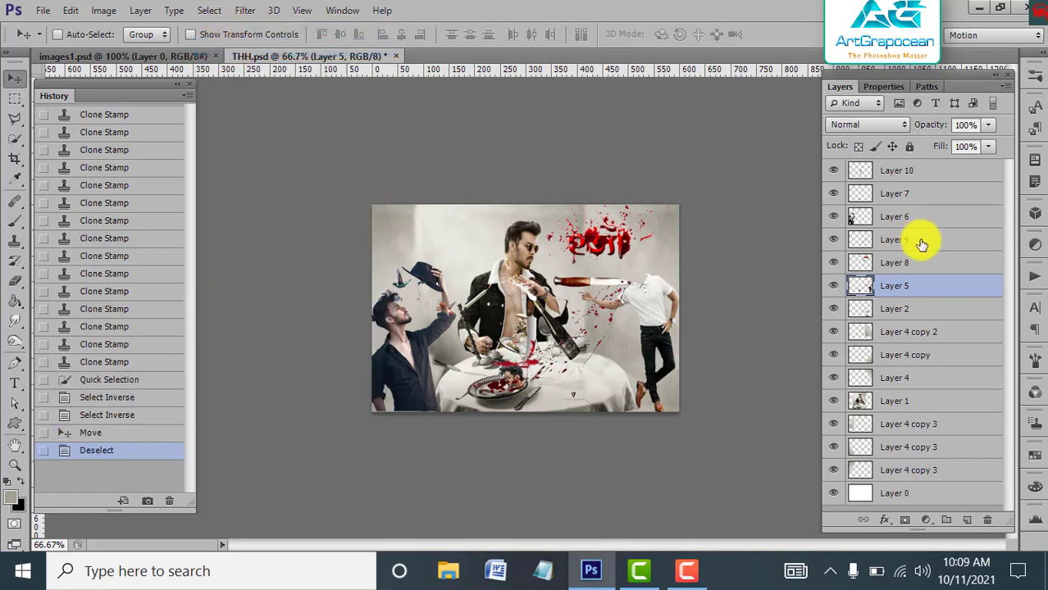
# Toggle visibility of the title, Layer 9 and Layer 8, moving Layer 9 below Layer 8.
pyautogui.click(893, 262)
pyautogui.click(833, 262)
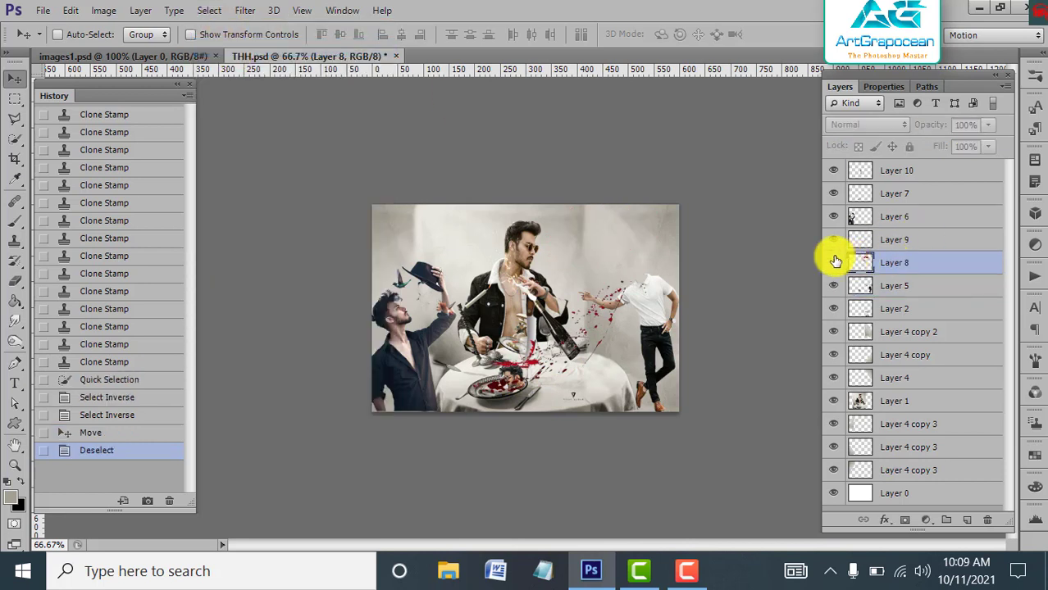
pyautogui.click(880, 239)
pyautogui.click(832, 240)
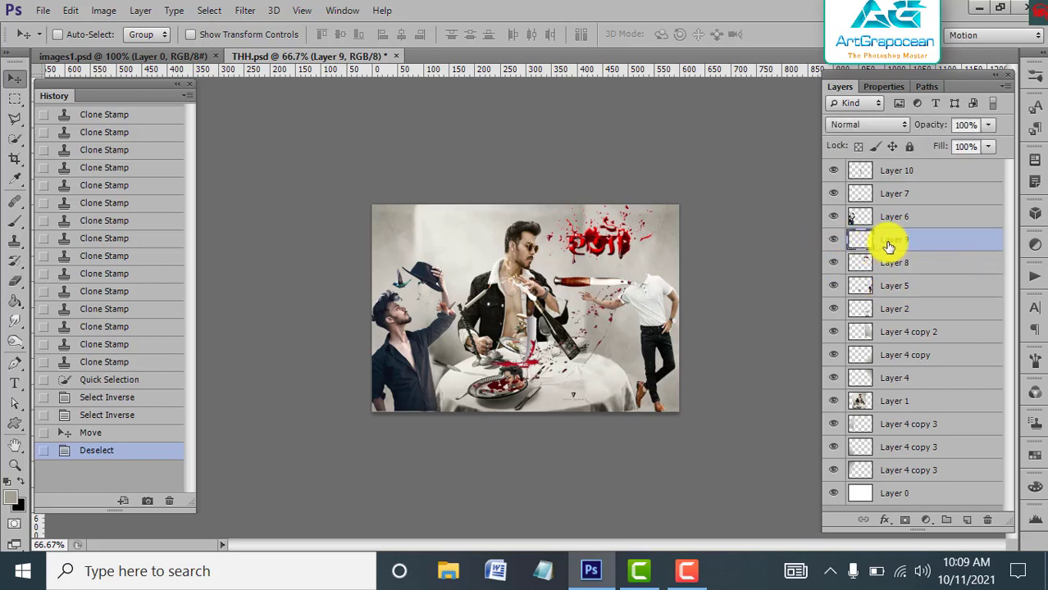
pyautogui.moveTo(889, 242); pyautogui.dragTo(889, 283)
pyautogui.click(869, 238)
pyautogui.click(833, 239)
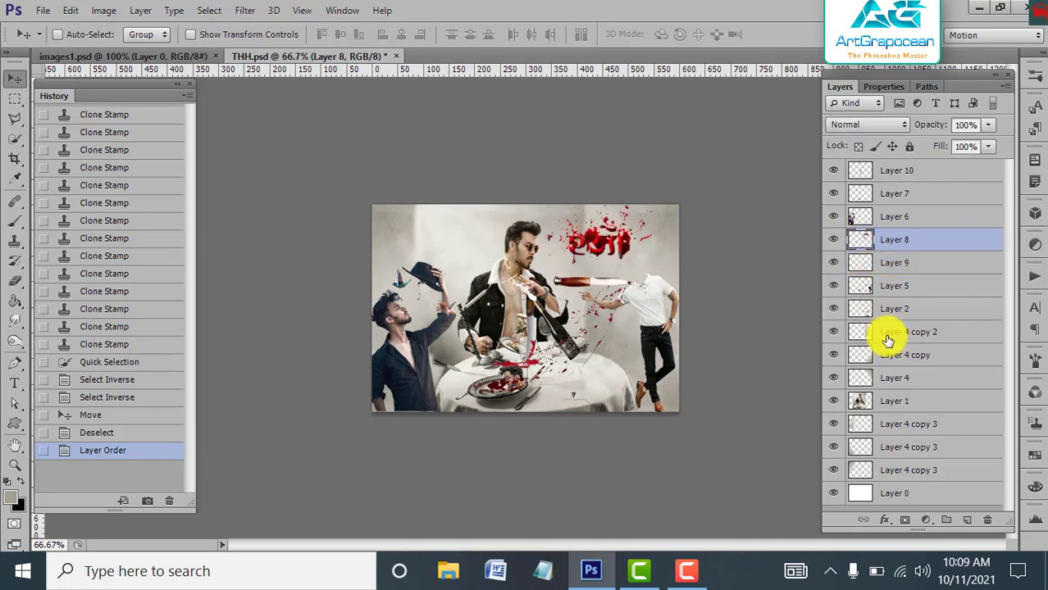
pyautogui.click(877, 193)
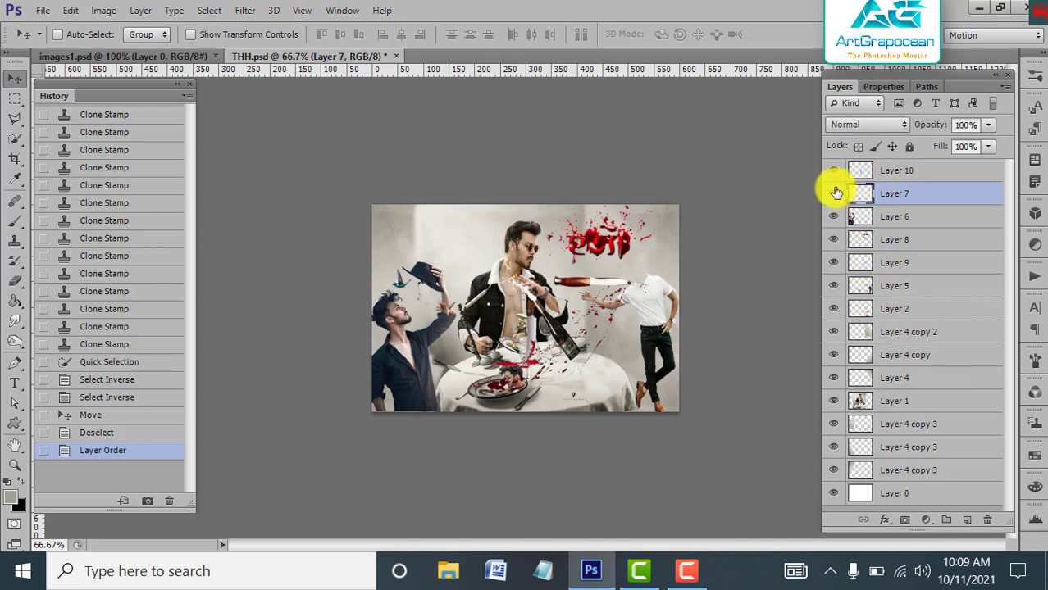
# Undo back to the head move, slide the head further right along the table, and deselect.
pyautogui.hotkey('ctrl', 'alt', 'z')
pyautogui.hotkey('ctrl', 'alt', 'z')
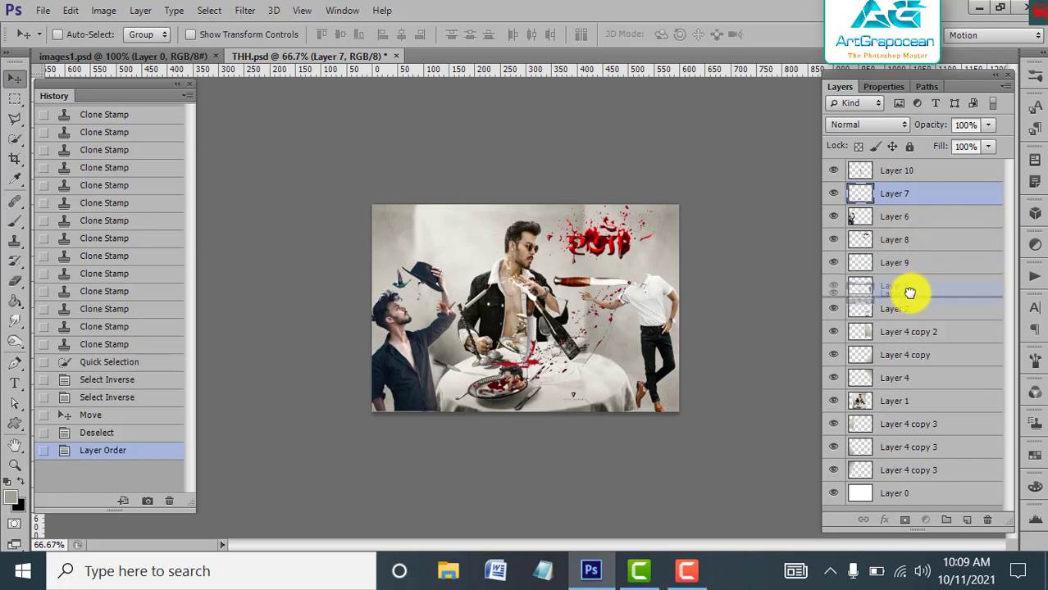
pyautogui.moveTo(515, 373); pyautogui.dragTo(596, 369)
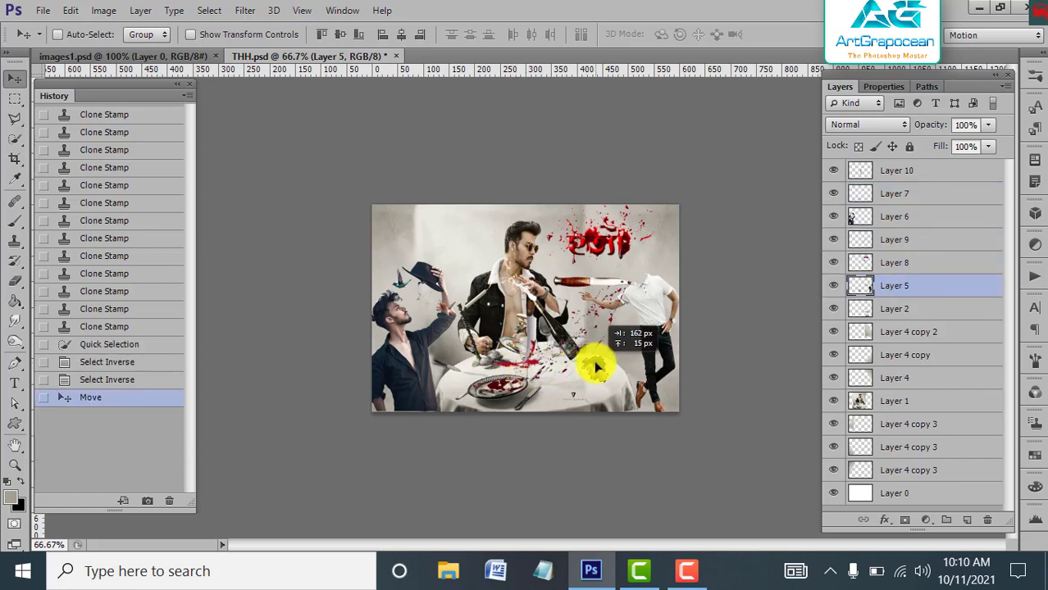
pyautogui.moveTo(598, 368); pyautogui.dragTo(604, 372)
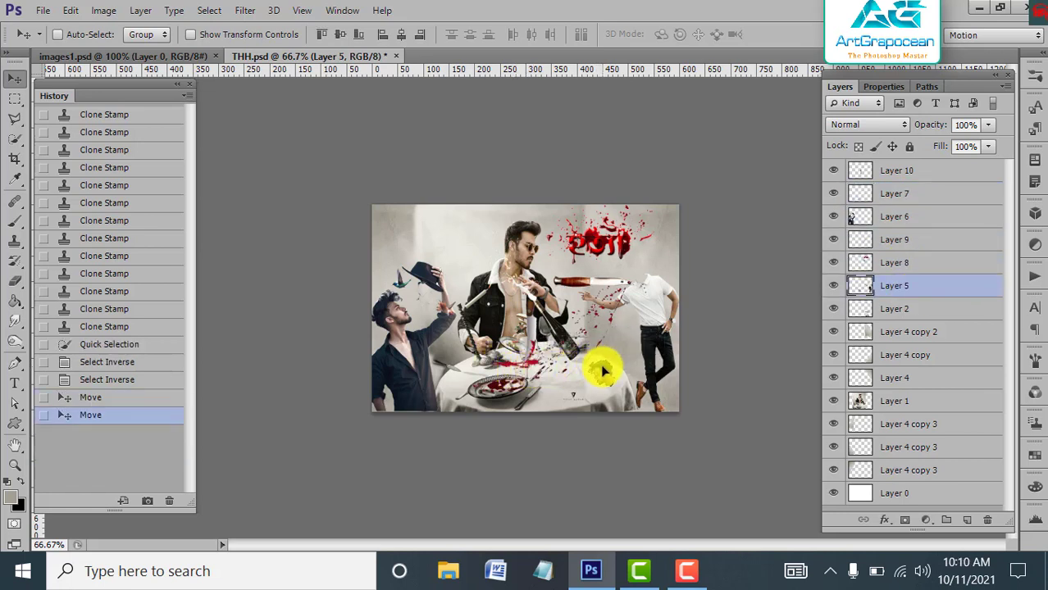
pyautogui.click(209, 10)
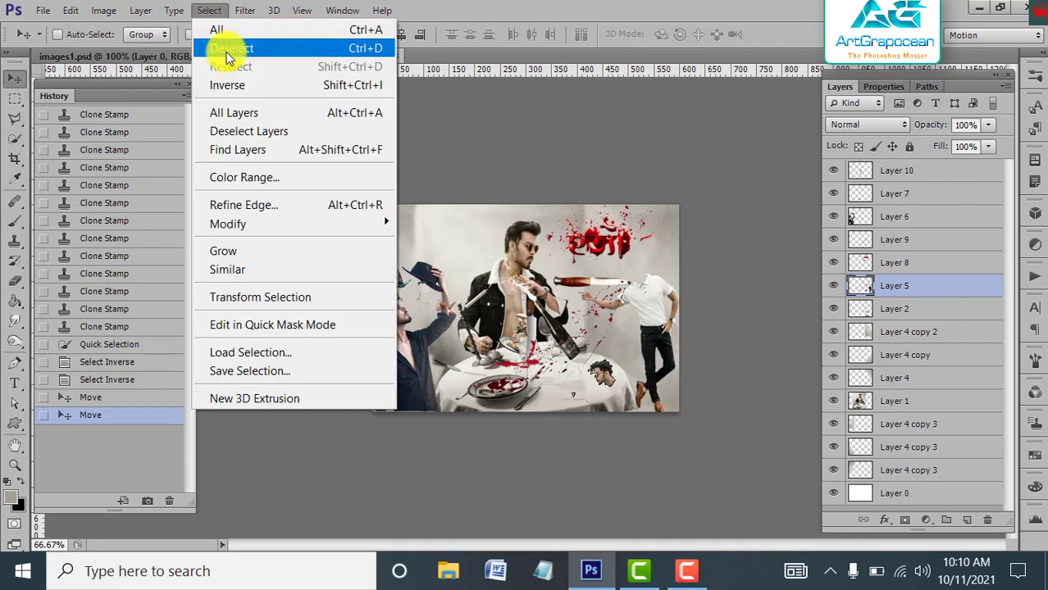
pyautogui.click(228, 49)
# Delete old Layer 6 and shrink Layer 11 to about 23.7% at the table's left.
pyautogui.moveTo(919, 238); pyautogui.dragTo(987, 519)
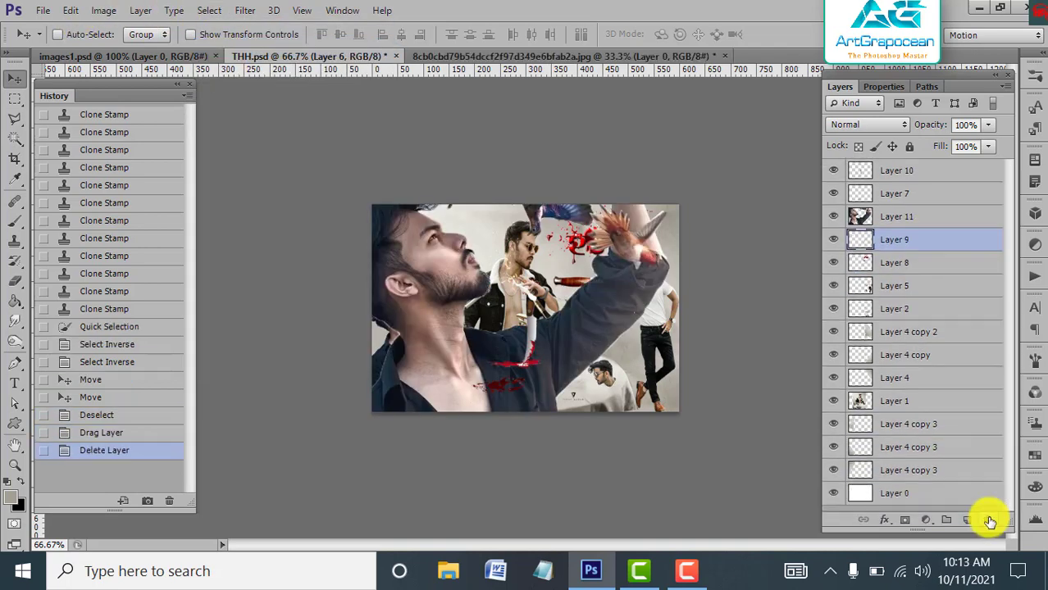
pyautogui.click(190, 34)
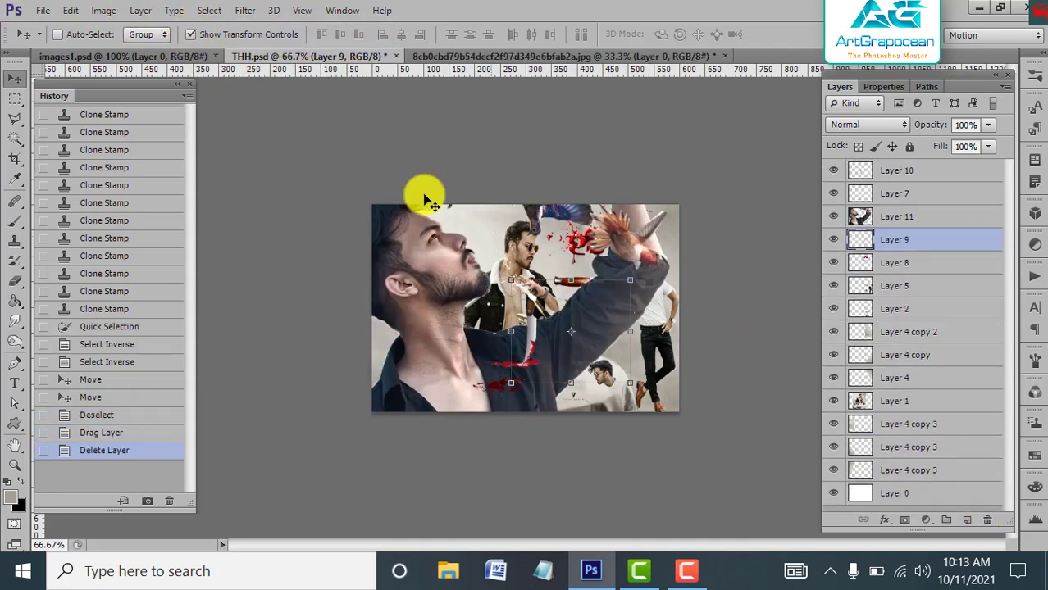
pyautogui.click(878, 218)
pyautogui.moveTo(508, 263)
pyautogui.mouseDown()
pyautogui.moveTo(276, 150)
pyautogui.moveTo(453, 426)
pyautogui.moveTo(406, 310)
pyautogui.moveTo(402, 328)
pyautogui.moveTo(396, 319)
pyautogui.mouseUp()
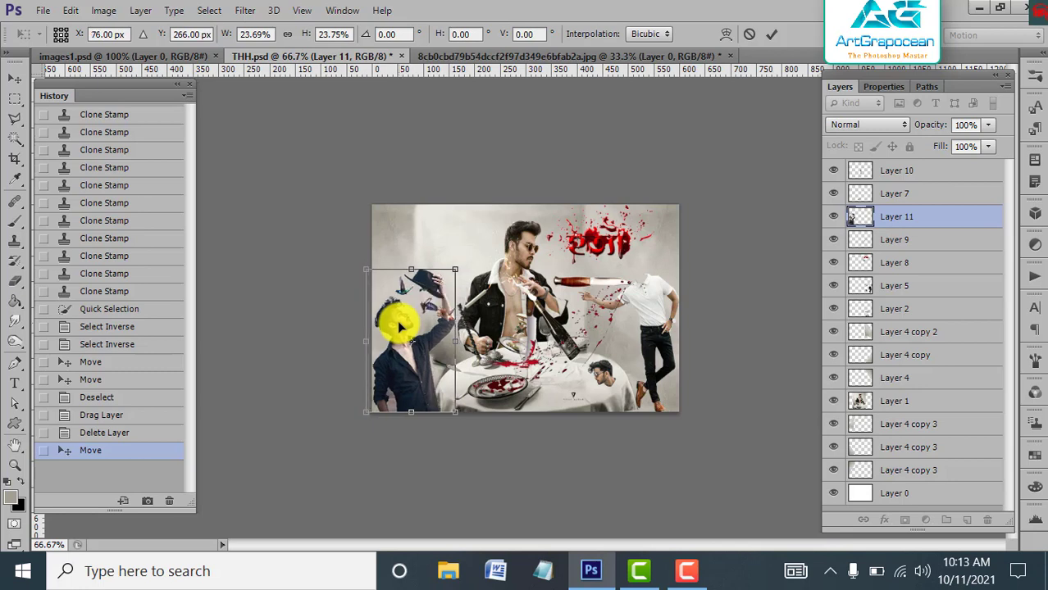
pyautogui.press('Left')
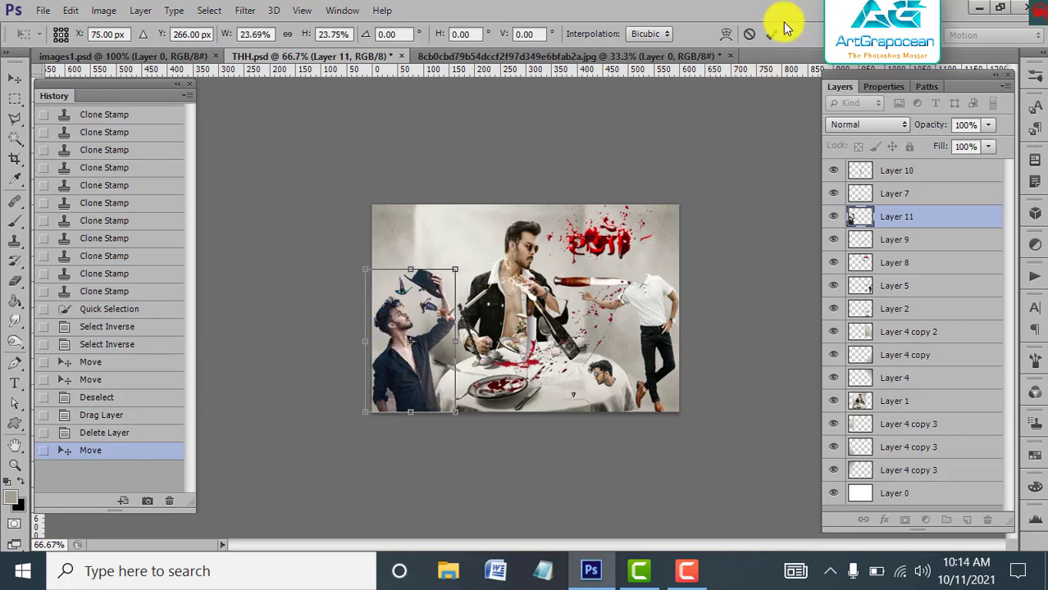
pyautogui.click(771, 33)
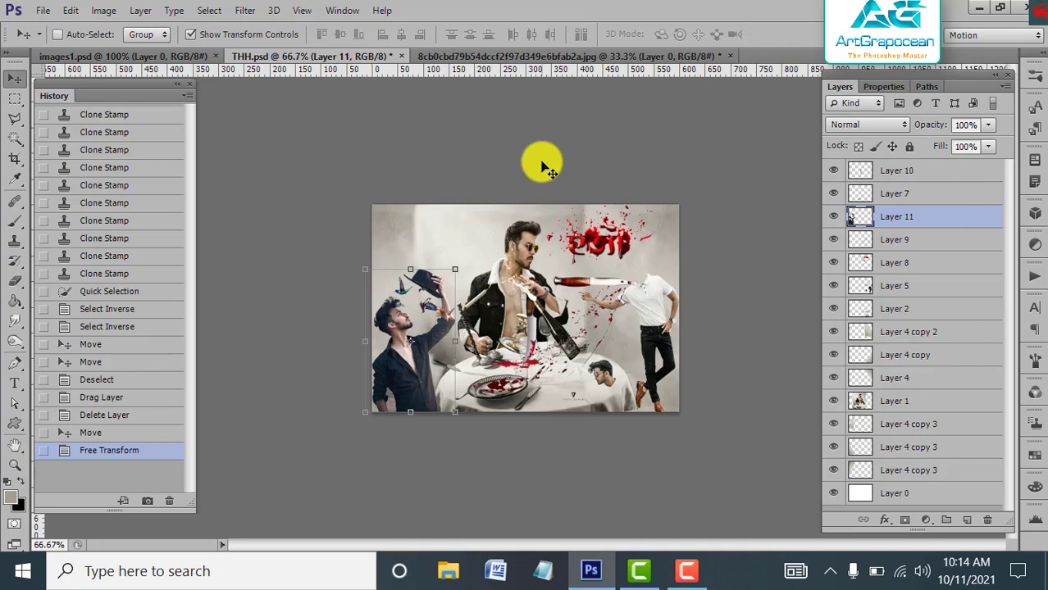
# Zoom in to 100% and clear the selection.
pyautogui.hotkey('ctrl', '+')
pyautogui.hotkey('ctrl', '+')
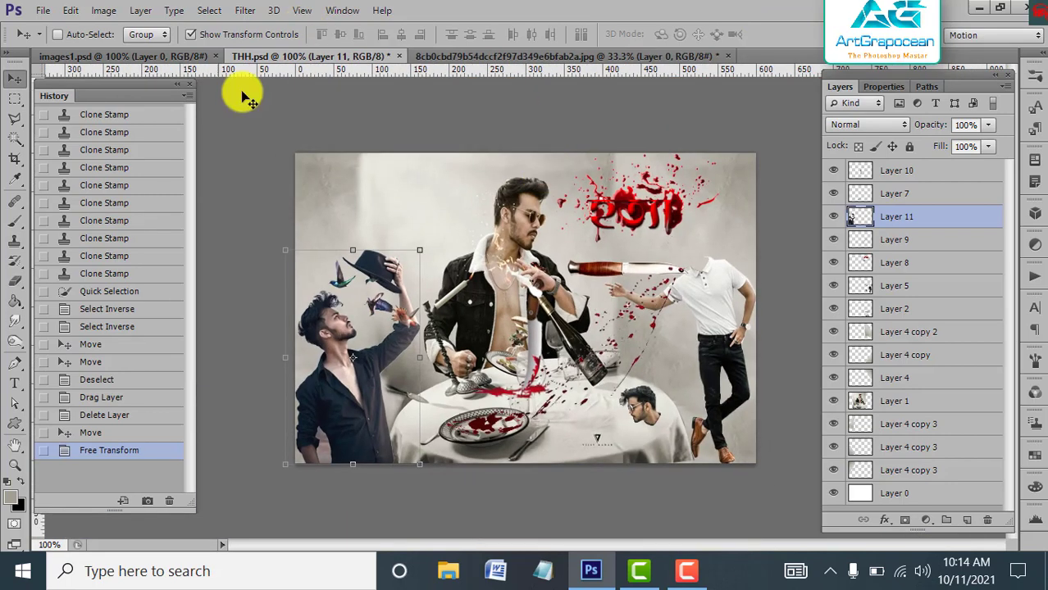
pyautogui.click(209, 10)
pyautogui.click(222, 46)
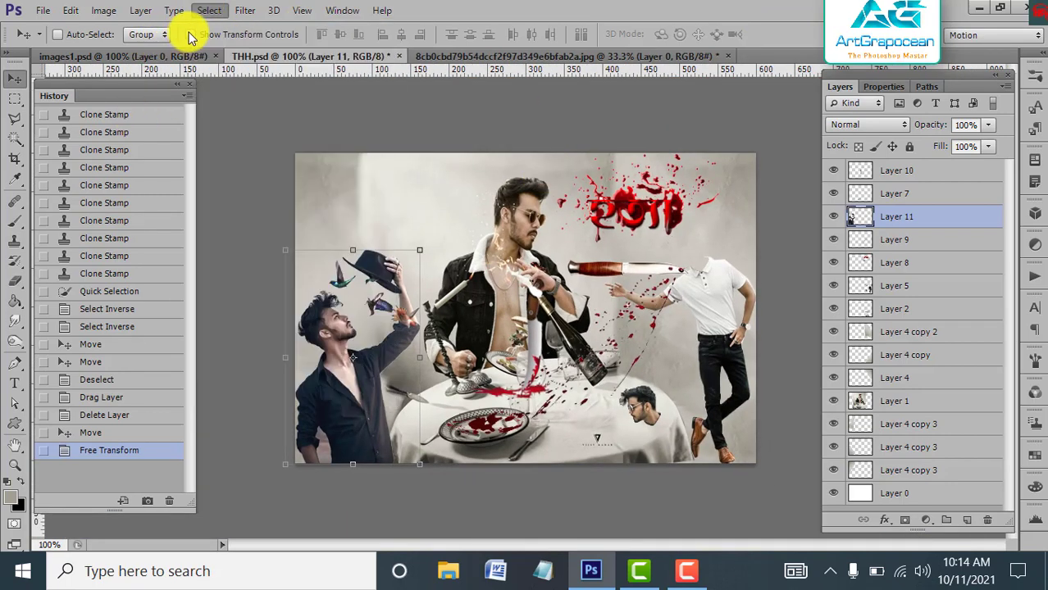
pyautogui.click(16, 139)
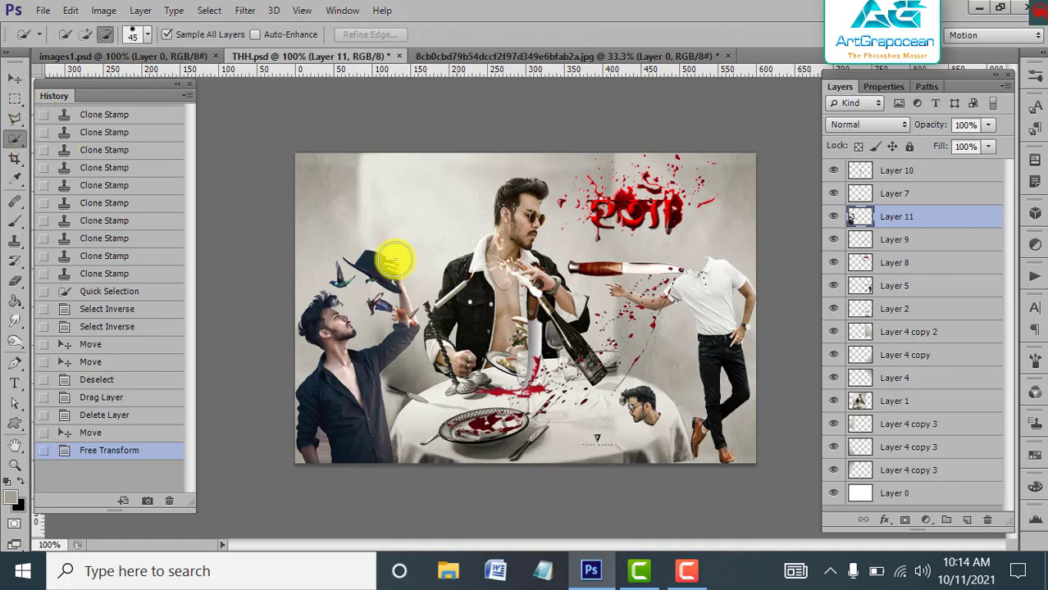
# Quick-select the left hat-tossing man's head, torso and hair on Layer 11.
pyautogui.moveTo(317, 313); pyautogui.dragTo(322, 321)
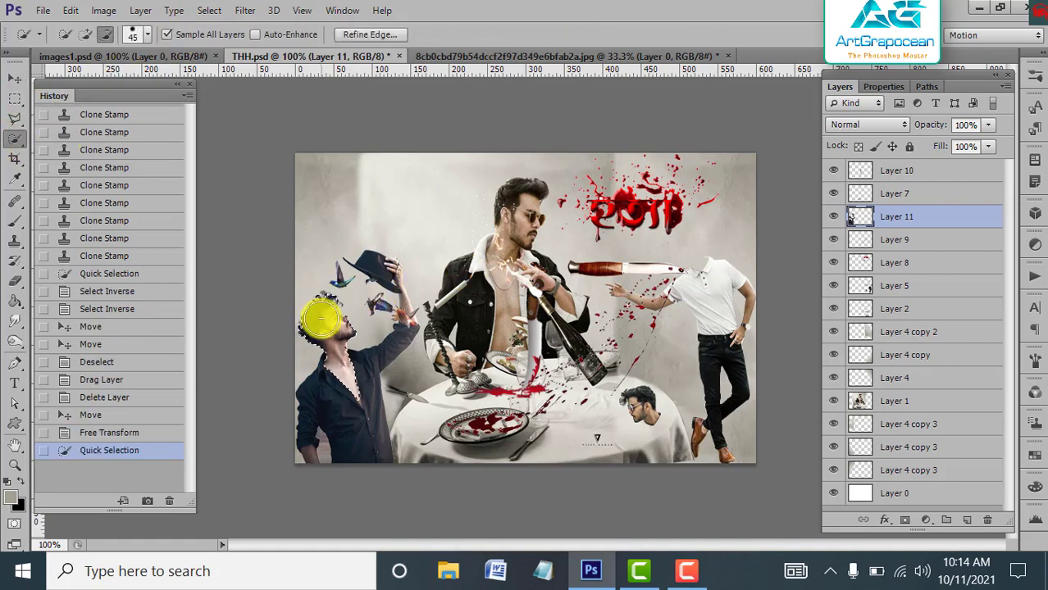
pyautogui.click(321, 322)
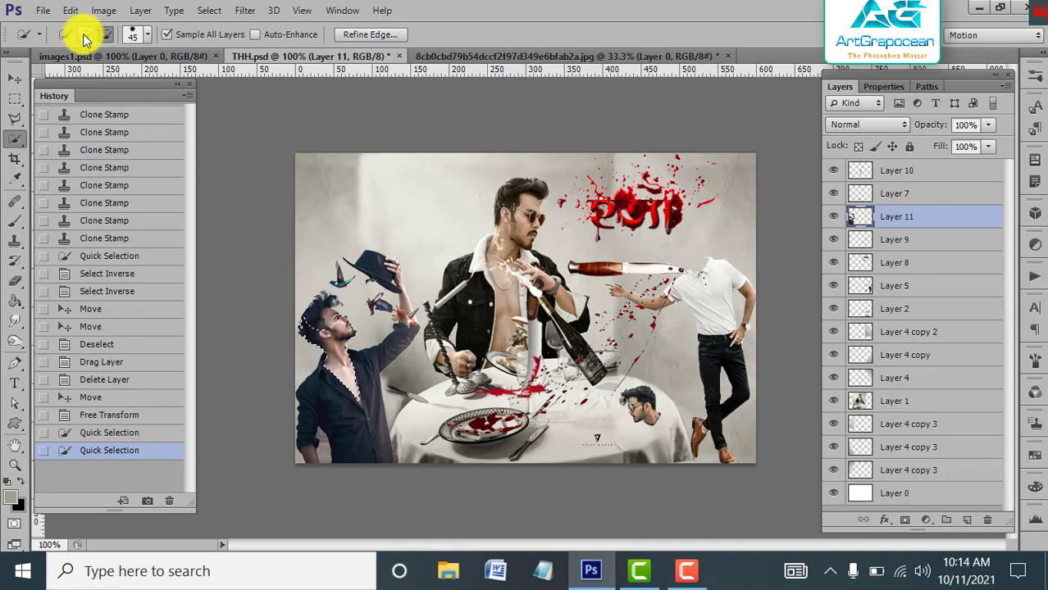
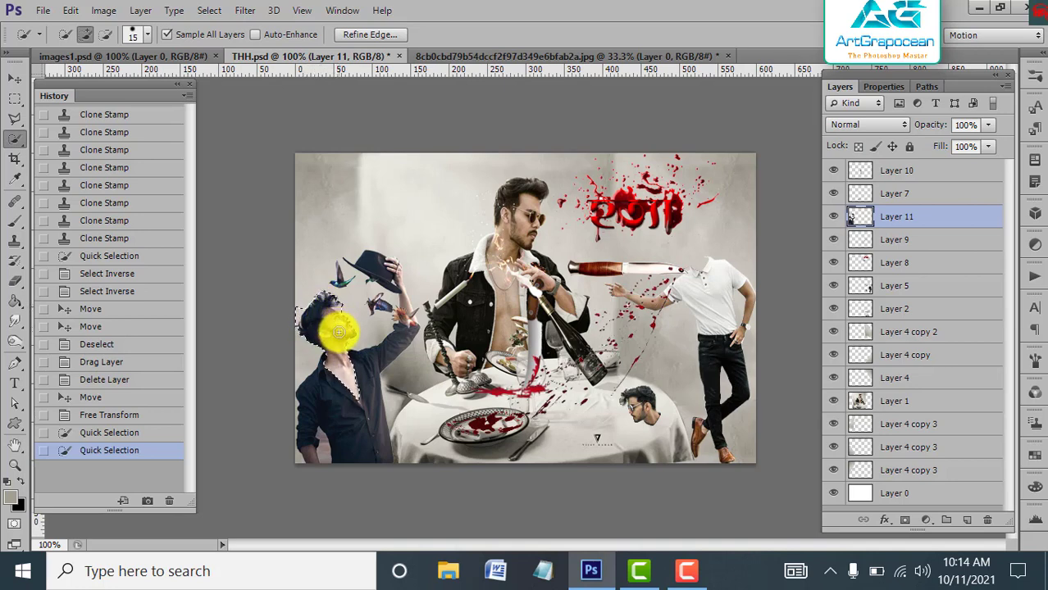
# Trim stray areas and add the rest of the left man's head to the quick selection.
pyautogui.click(339, 332)
pyautogui.click(105, 34)
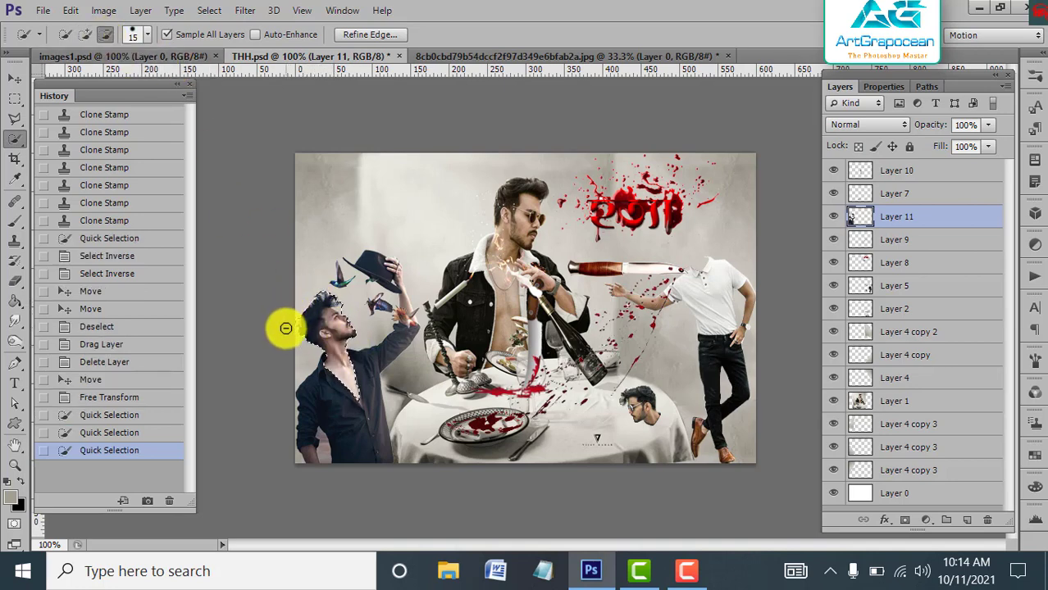
pyautogui.click(295, 313)
pyautogui.click(348, 308)
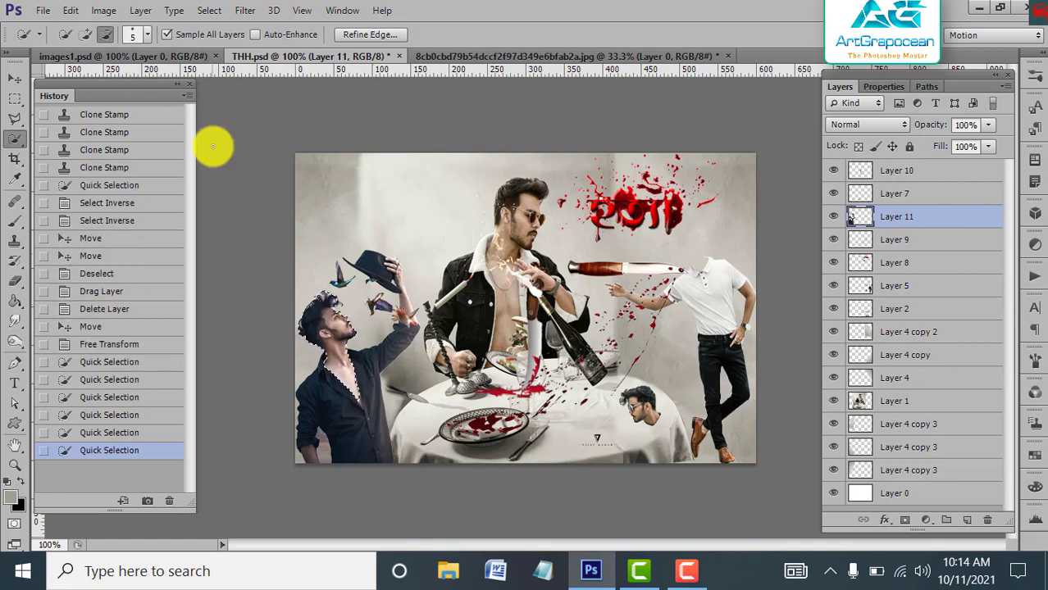
pyautogui.click(85, 34)
pyautogui.click(344, 316)
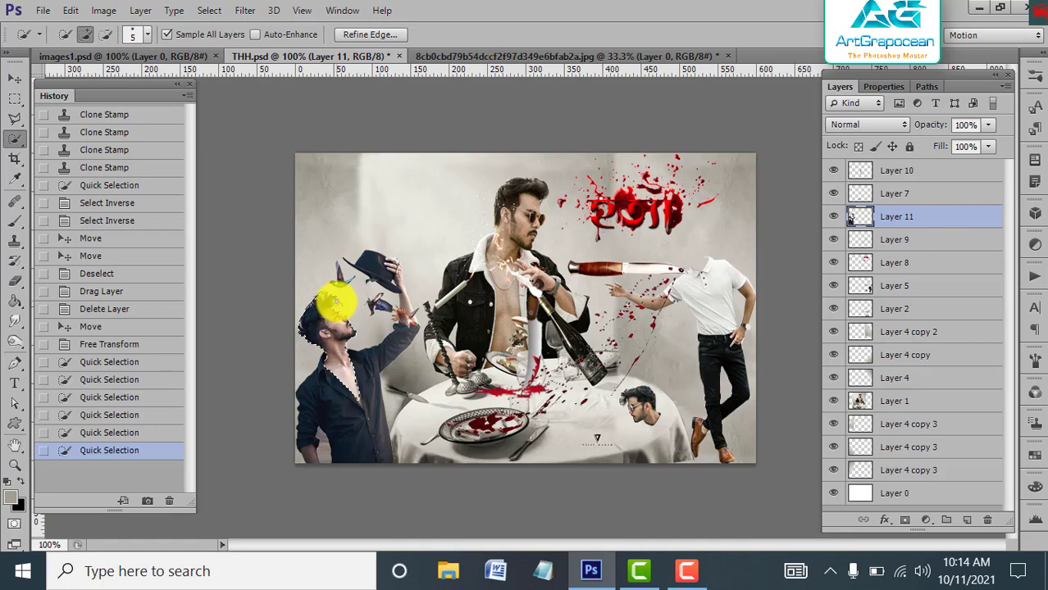
pyautogui.press('[')
pyautogui.press('[')
pyautogui.click(336, 303)
pyautogui.click(342, 303)
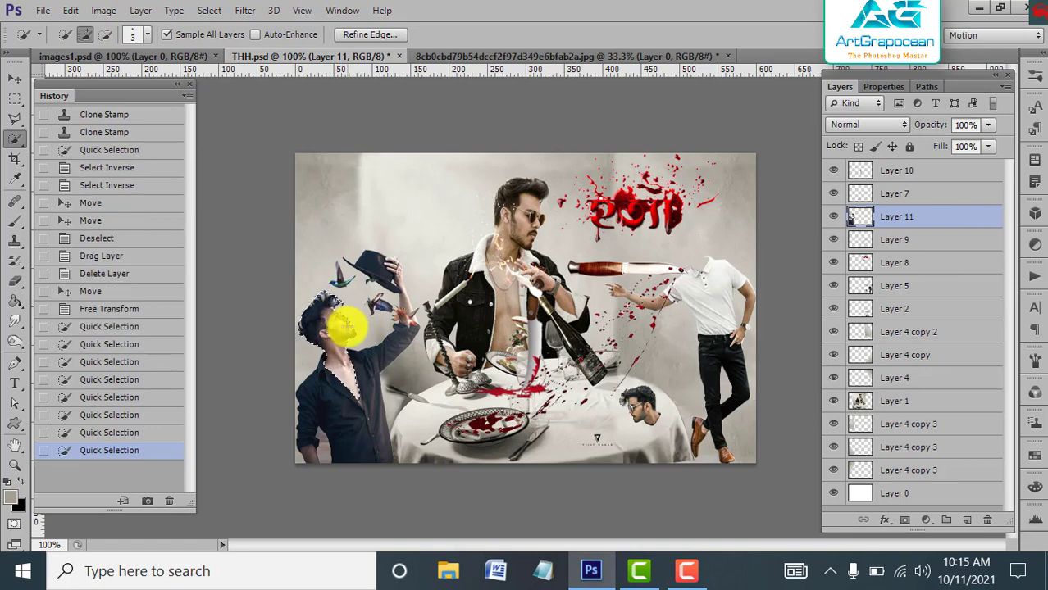
pyautogui.click(105, 35)
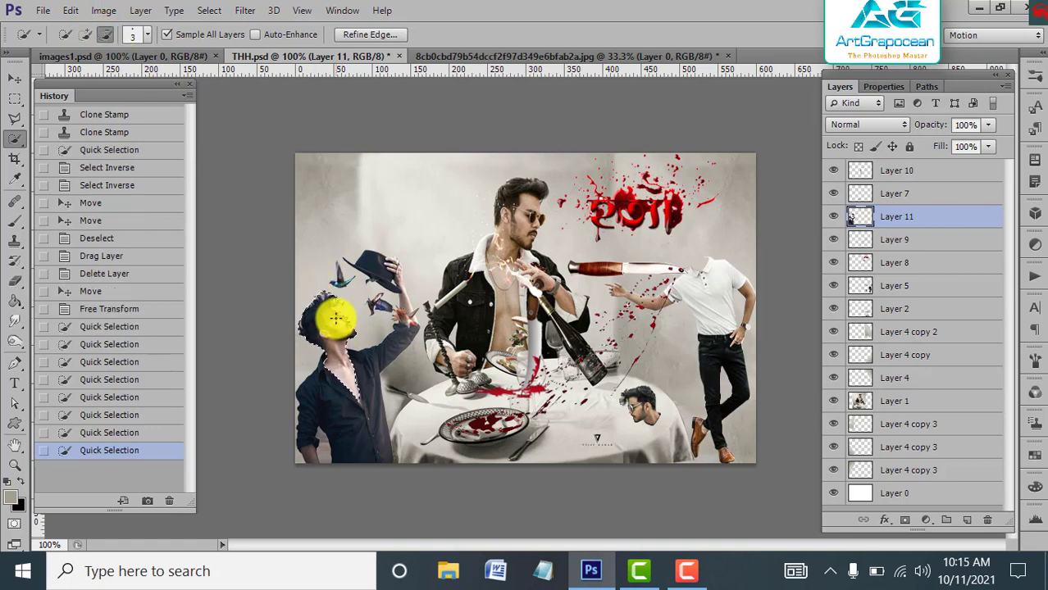
# At 200% zoom, add the hair back and trim background along the forehead.
pyautogui.hotkey('ctrl', '+')
pyautogui.moveTo(280, 351); pyautogui.dragTo(397, 316)
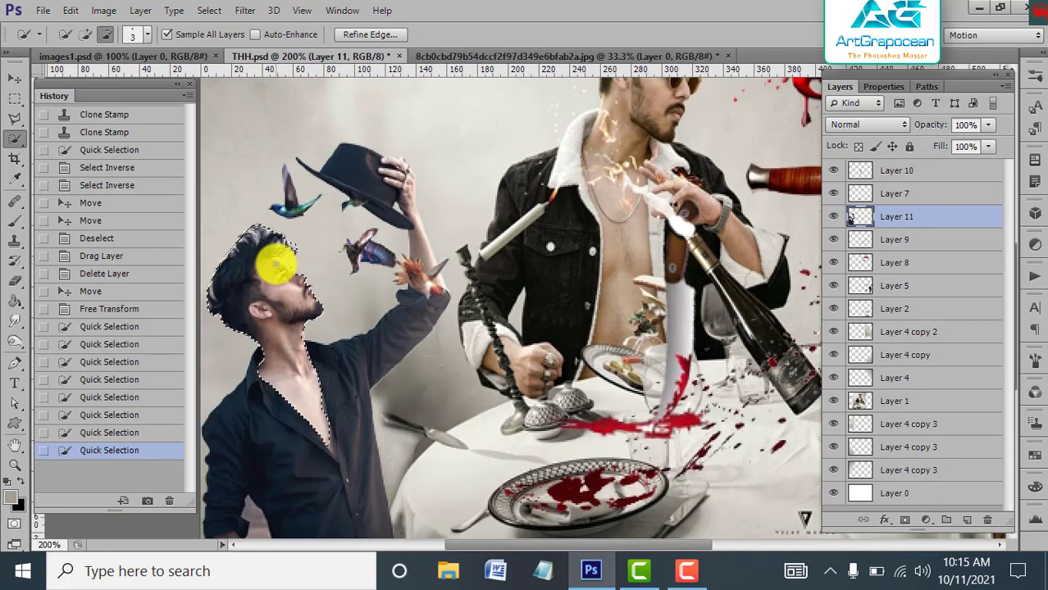
pyautogui.click(85, 34)
pyautogui.click(262, 259)
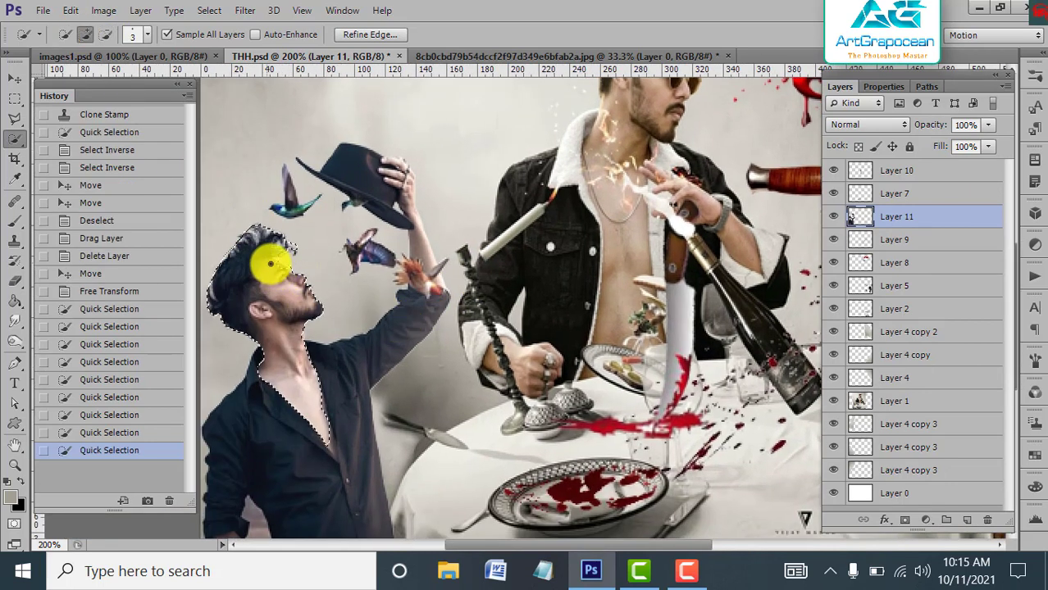
pyautogui.click(272, 263)
pyautogui.click(104, 34)
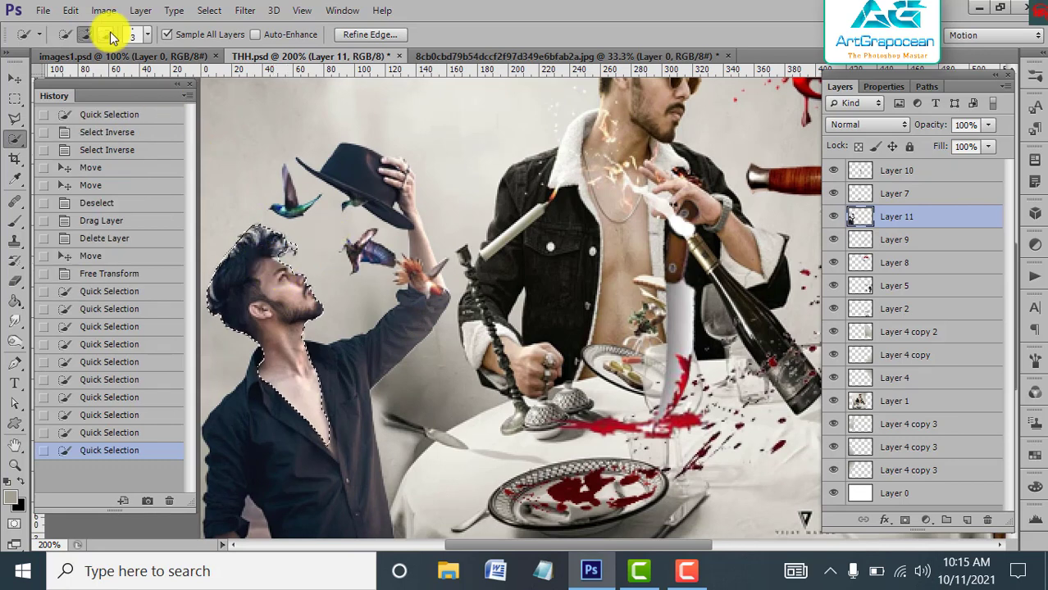
pyautogui.click(290, 264)
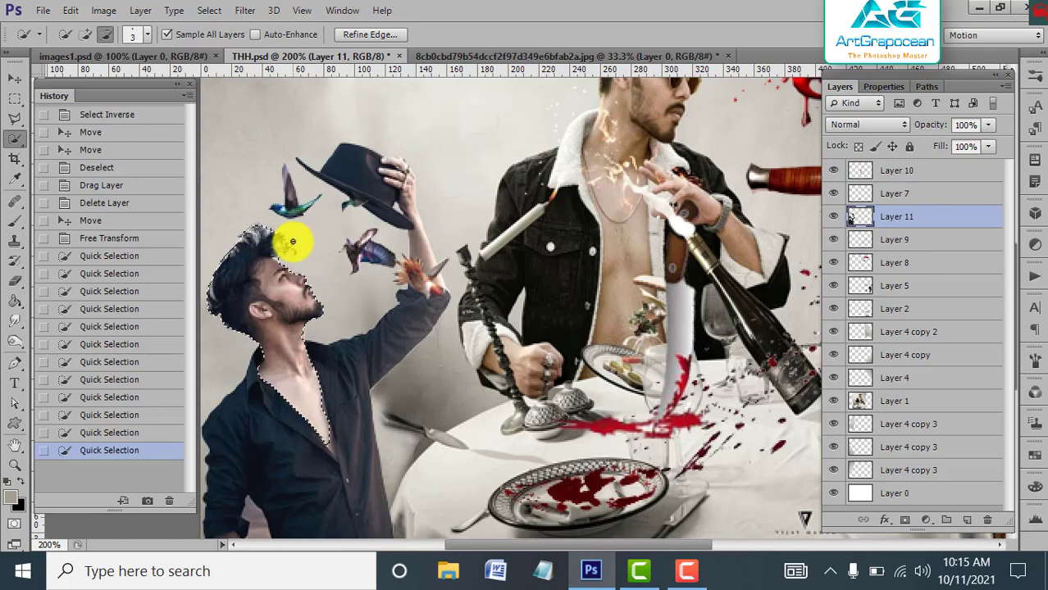
# Add missed hair with a slightly larger brush and trim the selection around the hairline.
pyautogui.click(292, 242)
pyautogui.click(85, 34)
pyautogui.press(']')
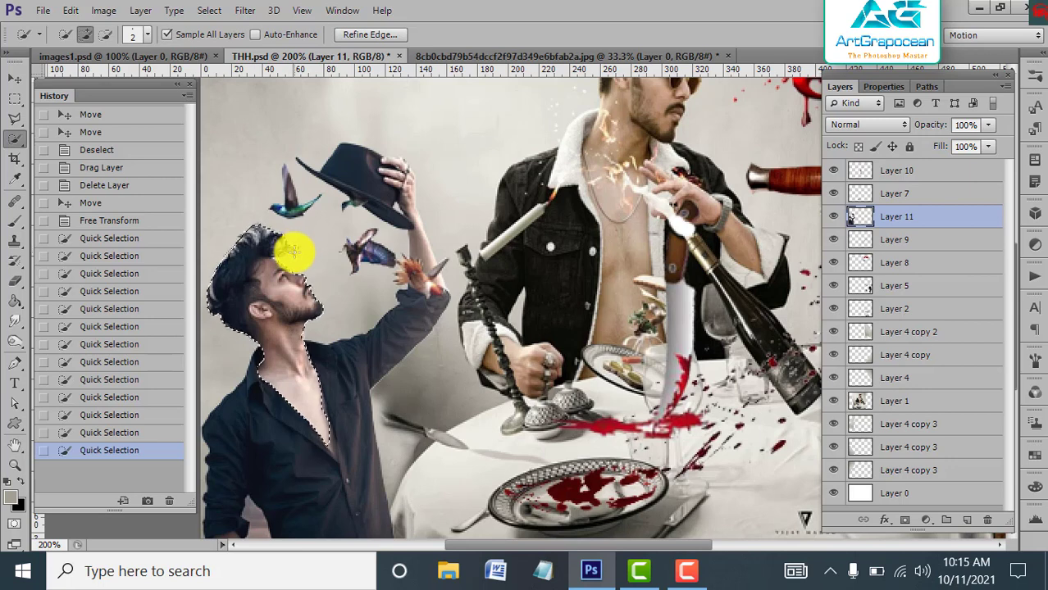
pyautogui.click(293, 251)
pyautogui.click(105, 35)
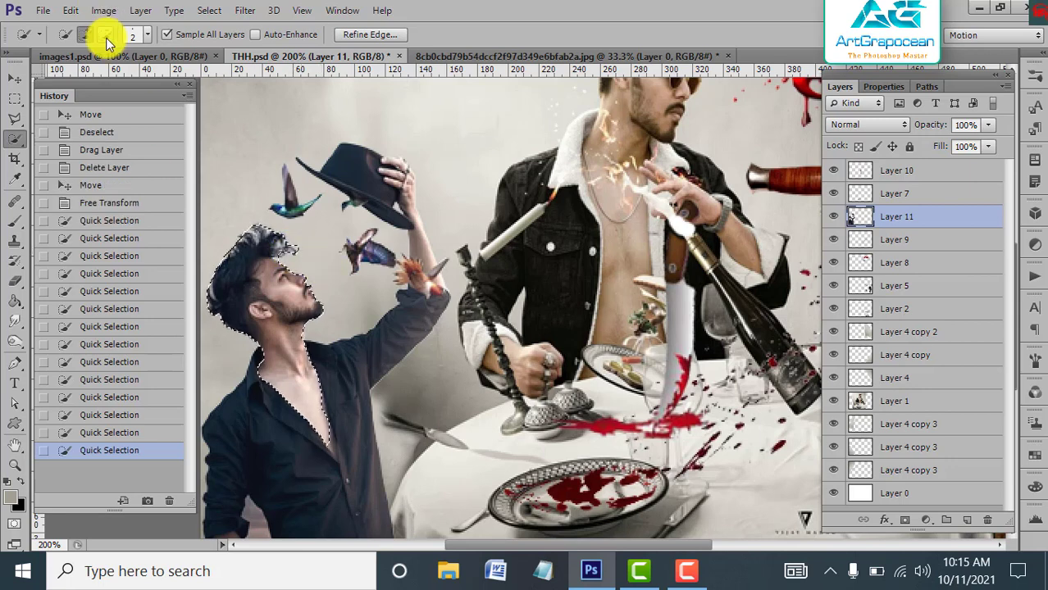
pyautogui.click(295, 247)
# Remove the chest from the selection and refine its edge along the jaw and neck.
pyautogui.scroll(-1, 365, 382)
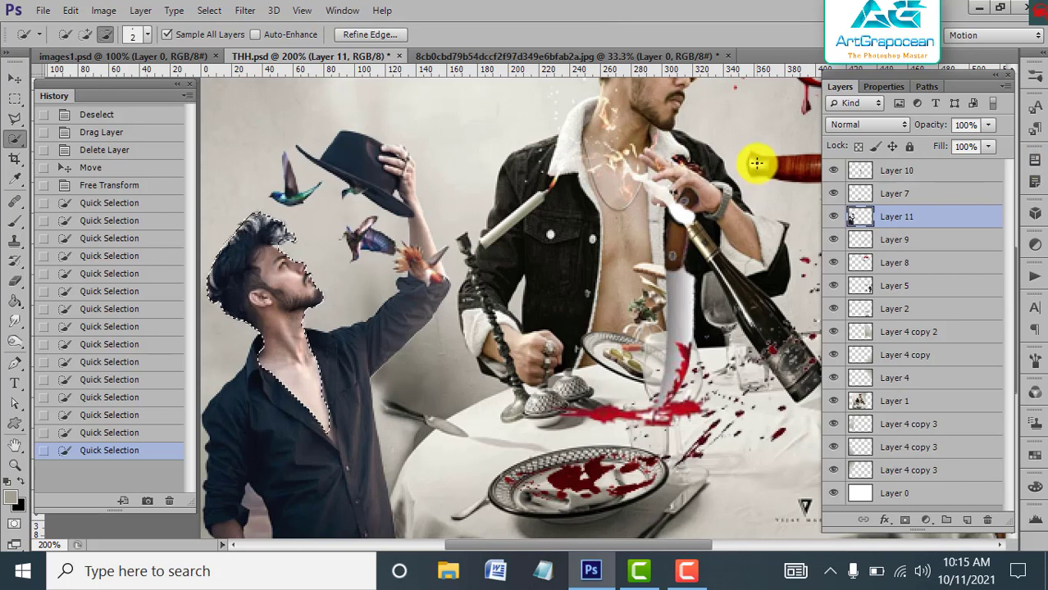
pyautogui.click(85, 35)
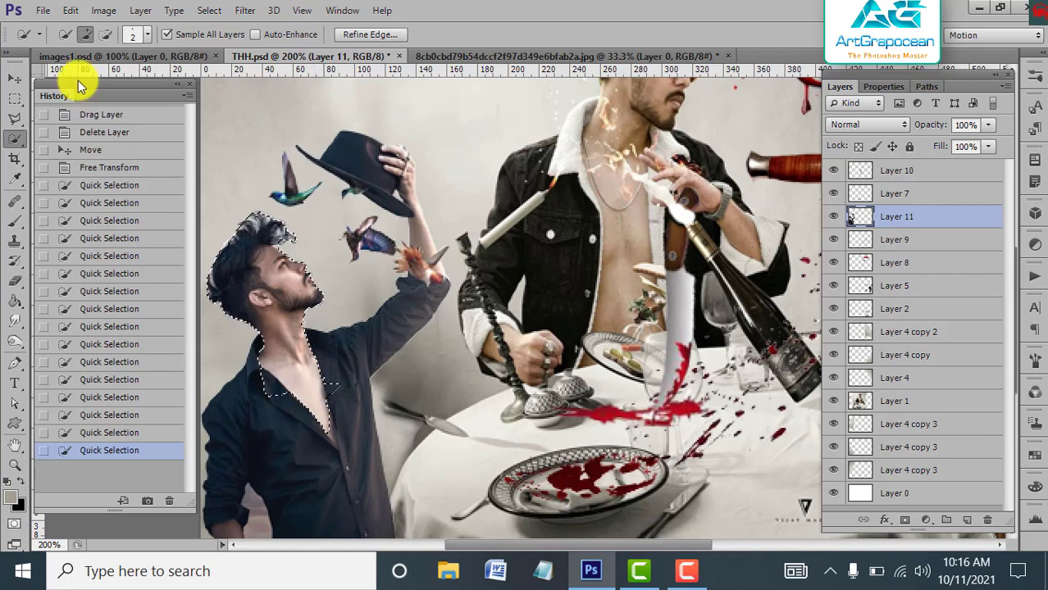
pyautogui.click(105, 34)
pyautogui.moveTo(379, 346)
pyautogui.mouseDown()
pyautogui.moveTo(310, 408)
pyautogui.moveTo(284, 371)
pyautogui.mouseUp()
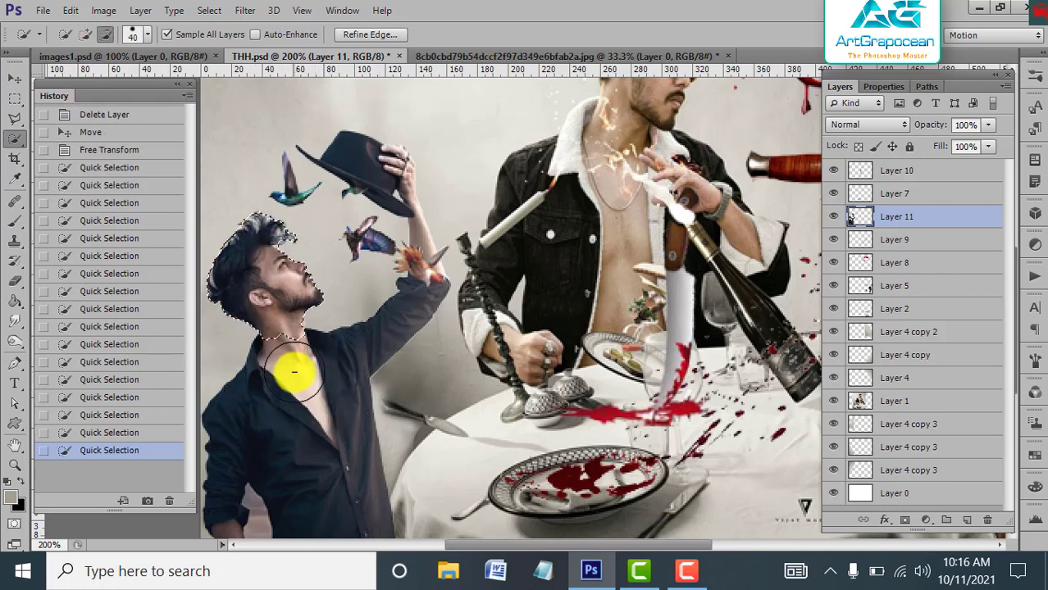
pyautogui.click(391, 329)
pyautogui.click(86, 34)
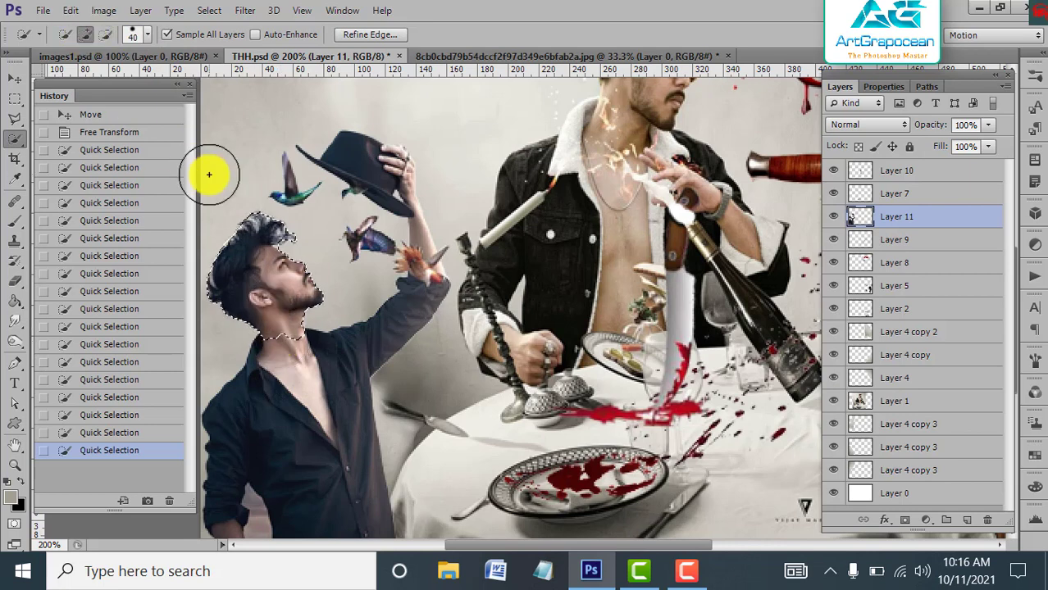
pyautogui.press('[')
pyautogui.press('[')
pyautogui.press('[')
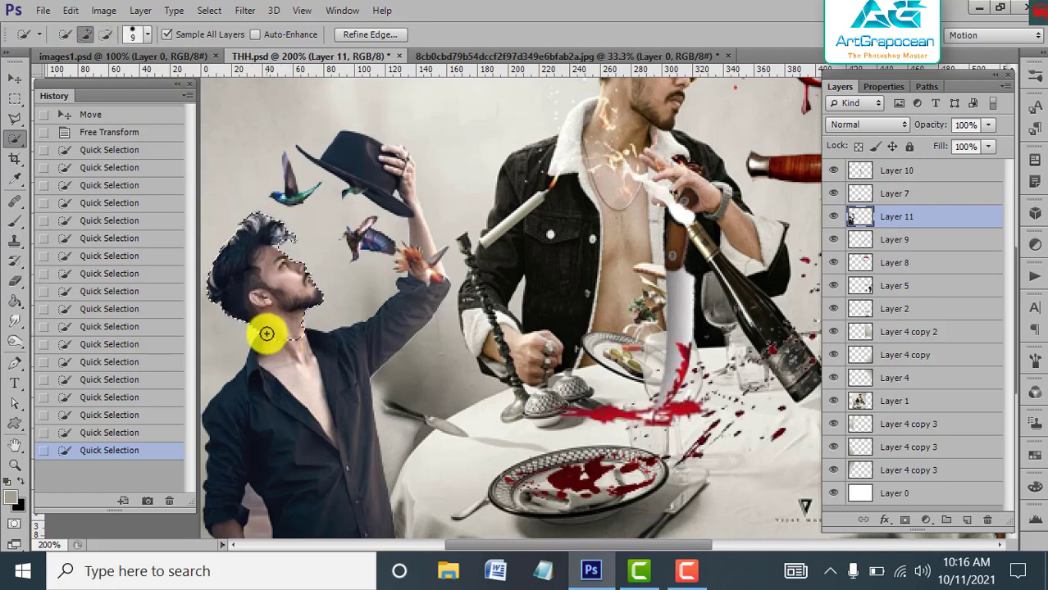
pyautogui.click(298, 324)
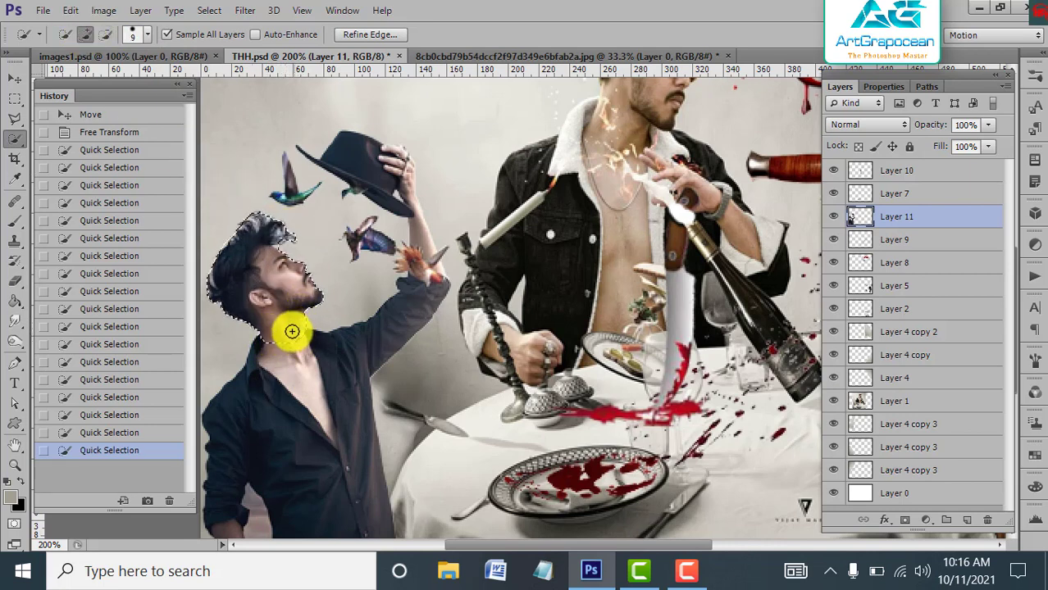
# Drag the selected head onto THH.psd's tablecloth as Layer 11 beside the other head, then deselect.
pyautogui.click(201, 11)
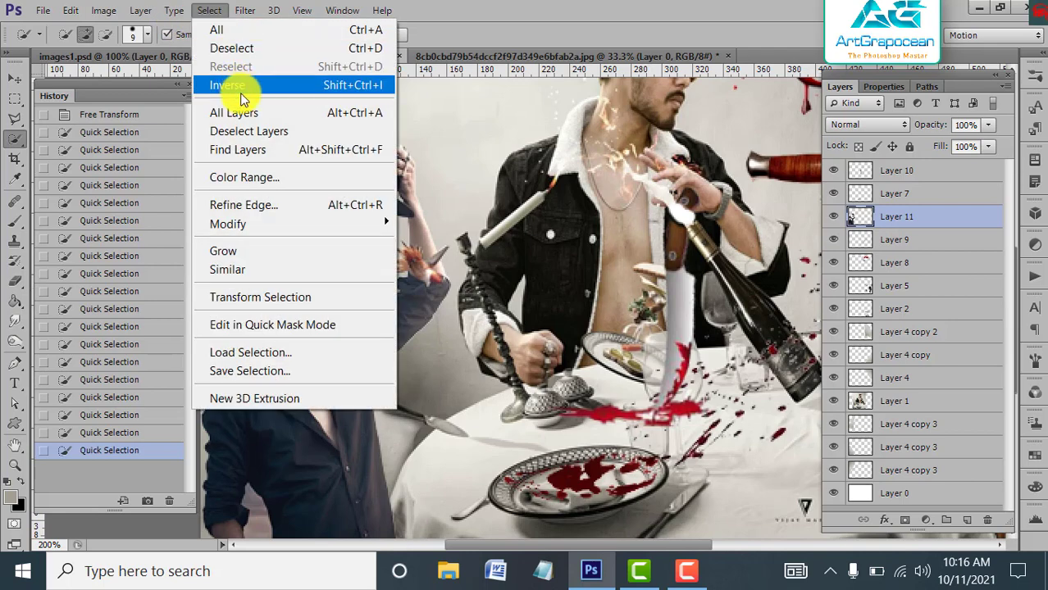
pyautogui.click(226, 85)
pyautogui.hotkey('shift', 'ctrl', 'i')
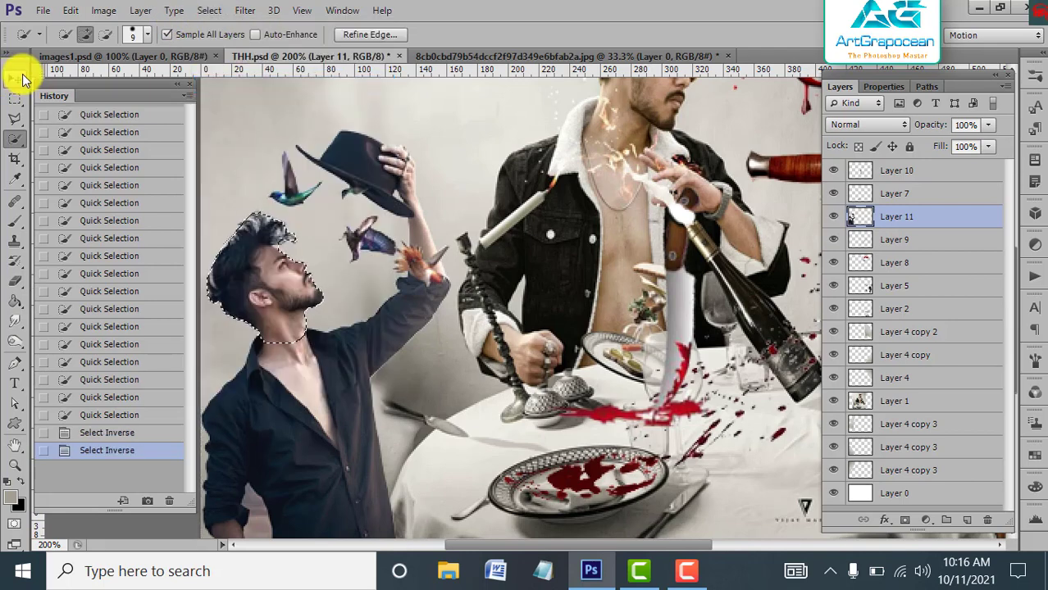
pyautogui.click(15, 78)
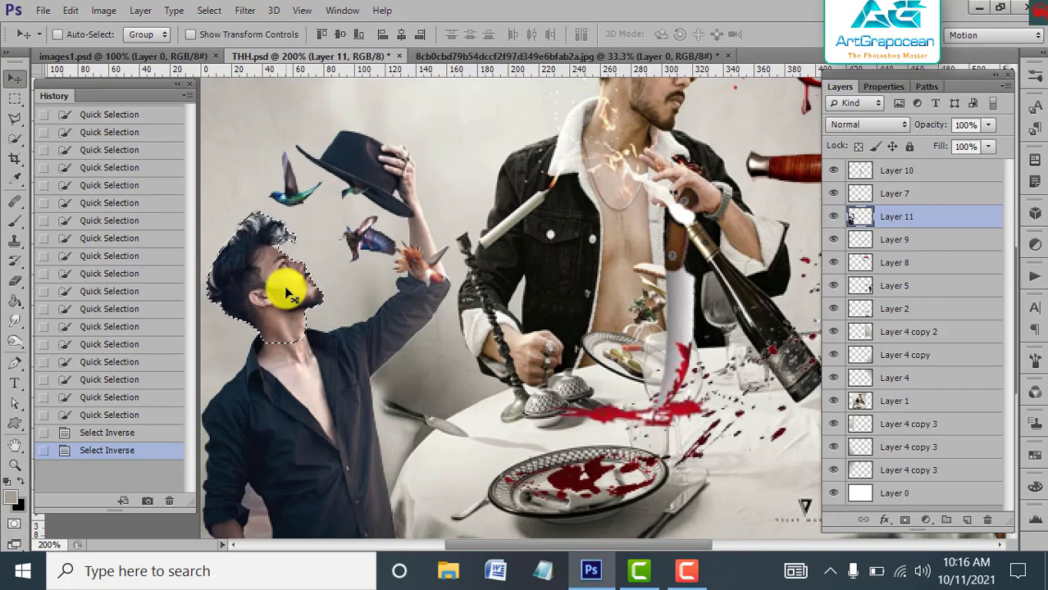
pyautogui.hotkey('ctrl', '-')
pyautogui.moveTo(324, 321)
pyautogui.mouseDown()
pyautogui.moveTo(582, 404)
pyautogui.moveTo(587, 422)
pyautogui.mouseUp()
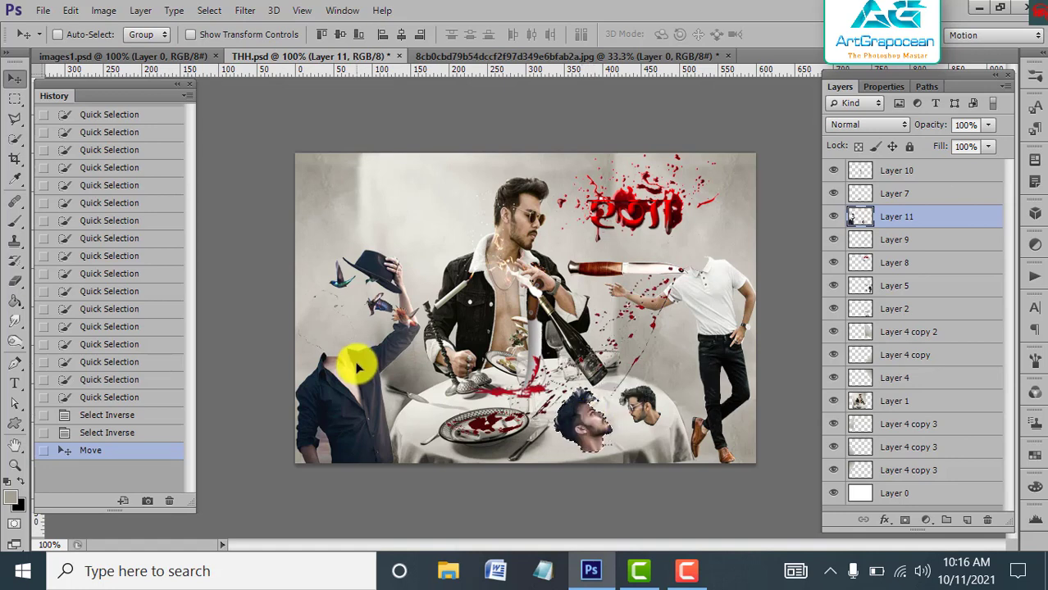
pyautogui.click(209, 10)
pyautogui.click(220, 36)
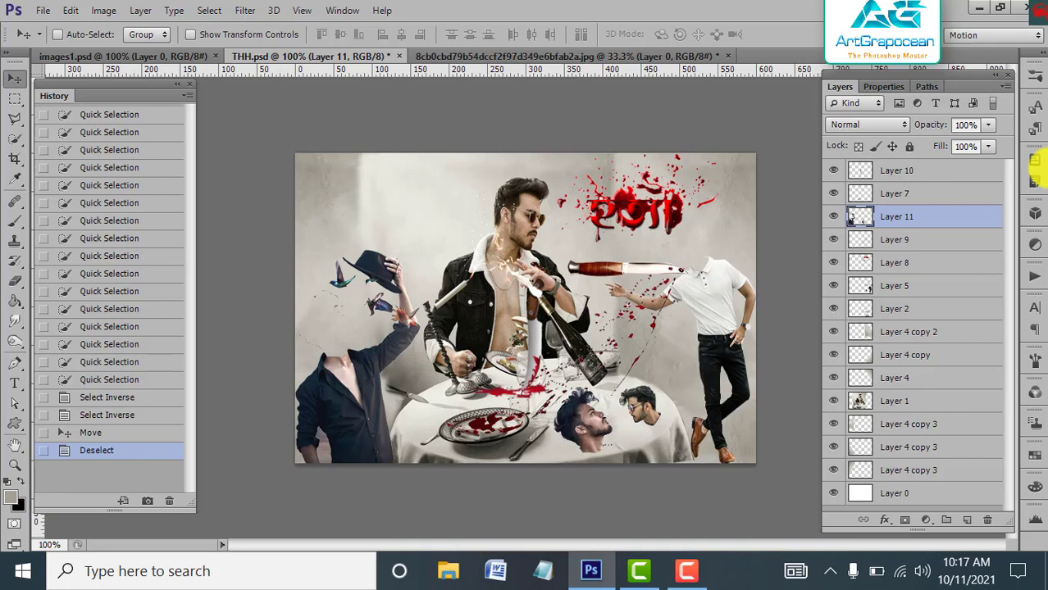
# Open the photo of the men in the station.
pyautogui.click(41, 10)
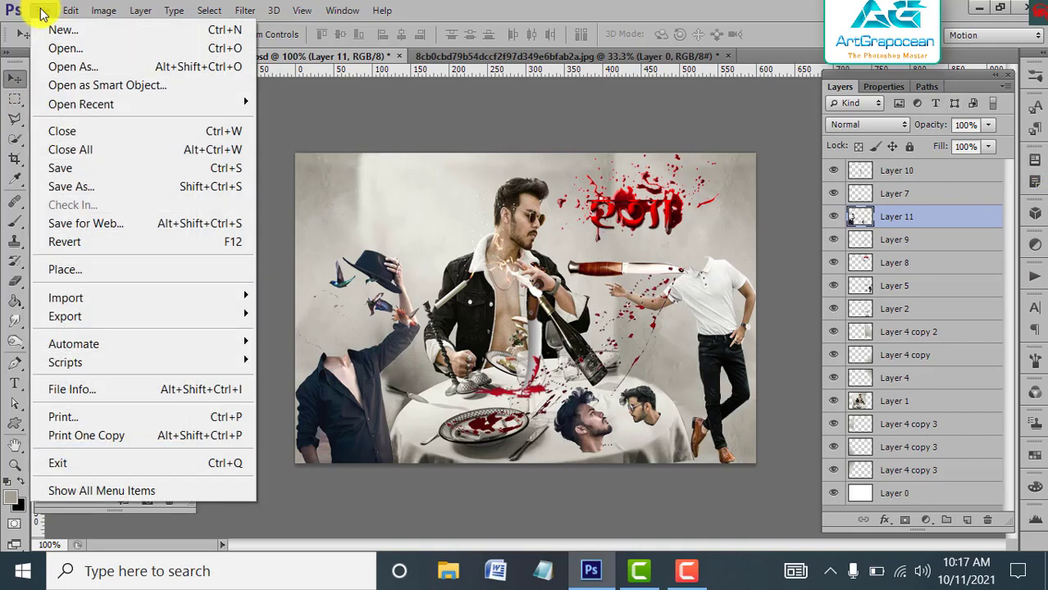
pyautogui.click(60, 50)
pyautogui.scroll(-5, 632, 362)
pyautogui.scroll(-3, 632, 364)
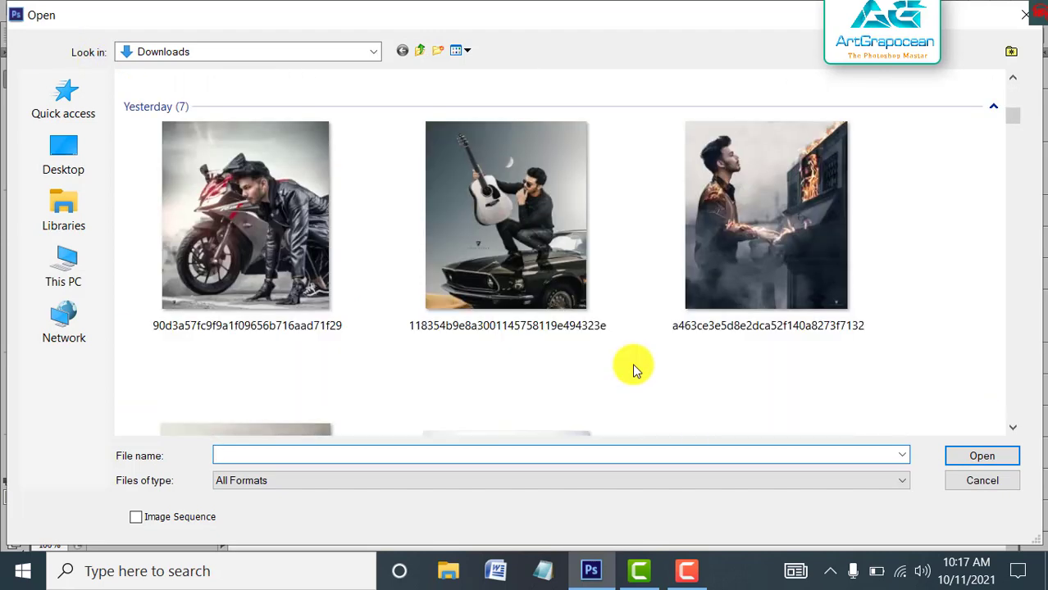
pyautogui.scroll(-2, 632, 364)
pyautogui.scroll(-3, 632, 363)
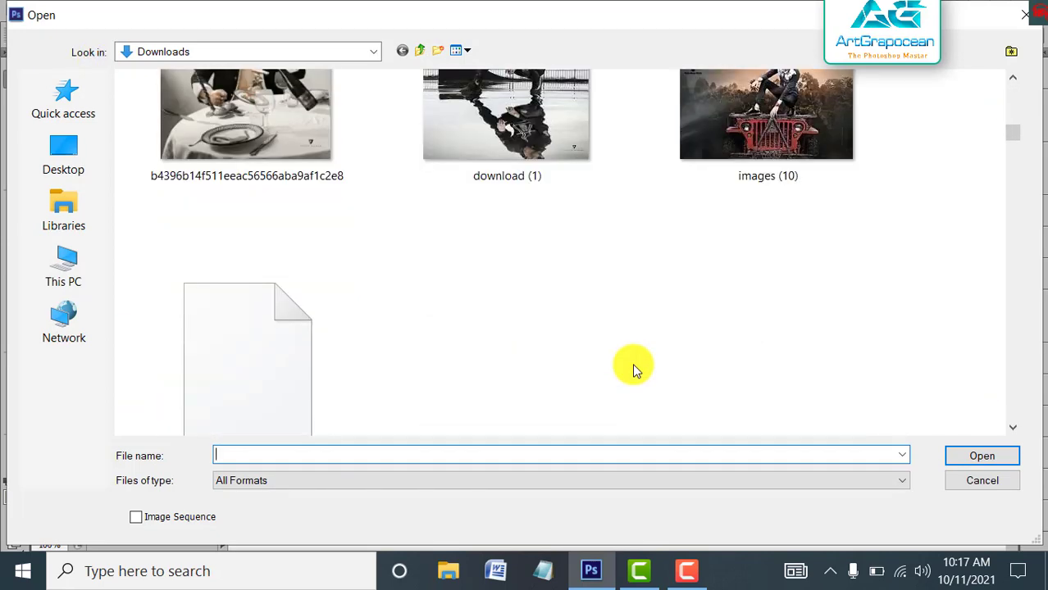
pyautogui.scroll(-2, 632, 363)
pyautogui.scroll(-2, 632, 363)
pyautogui.scroll(-2, 632, 363)
pyautogui.scroll(-2, 632, 364)
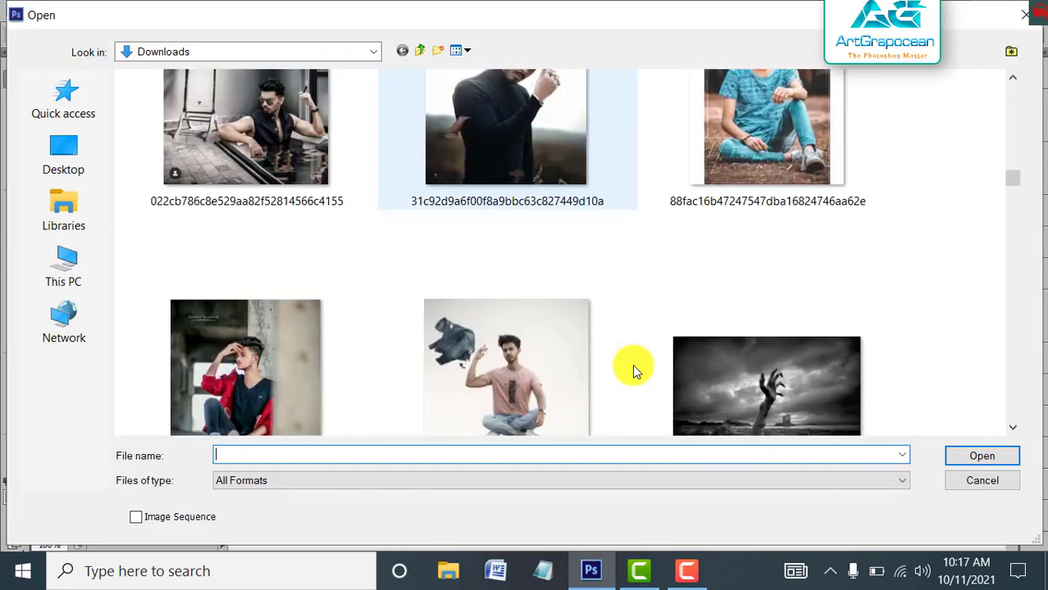
pyautogui.scroll(-3, 632, 366)
pyautogui.click(527, 241)
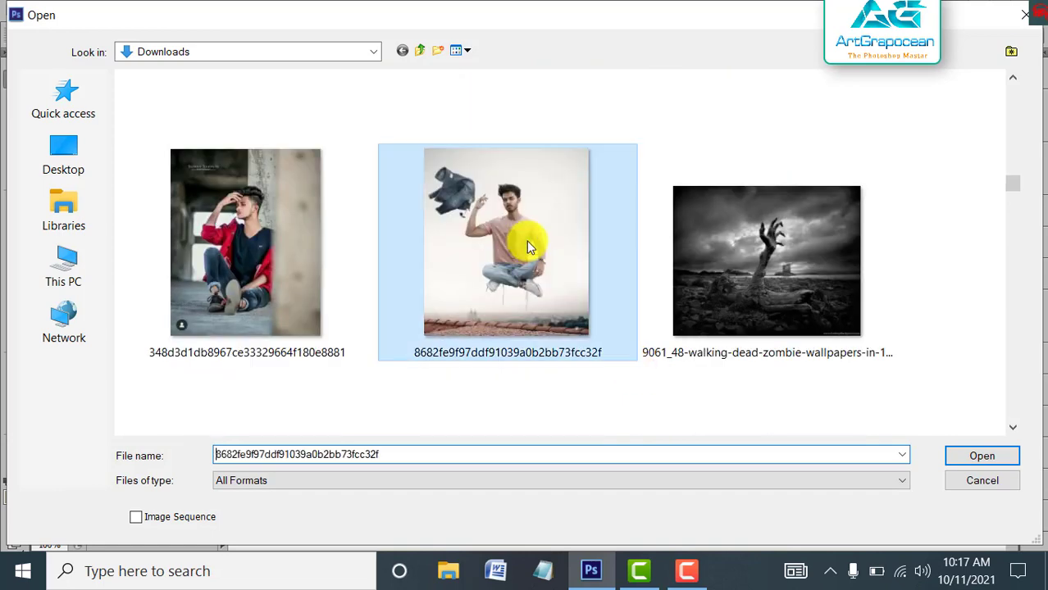
pyautogui.scroll(-3, 629, 330)
pyautogui.scroll(-2, 629, 330)
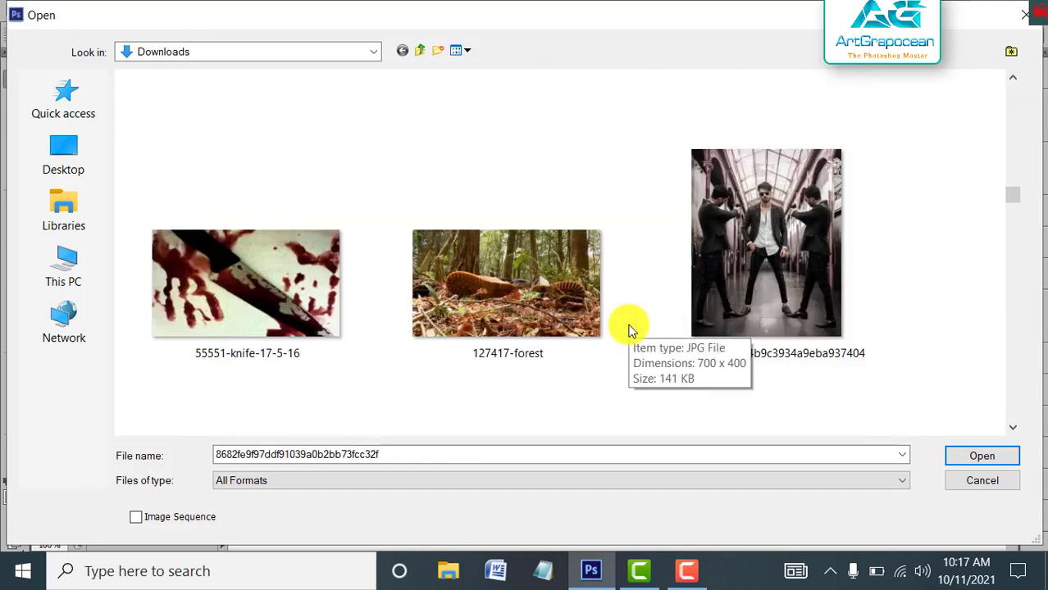
pyautogui.click(775, 228)
pyautogui.scroll(-3, 748, 402)
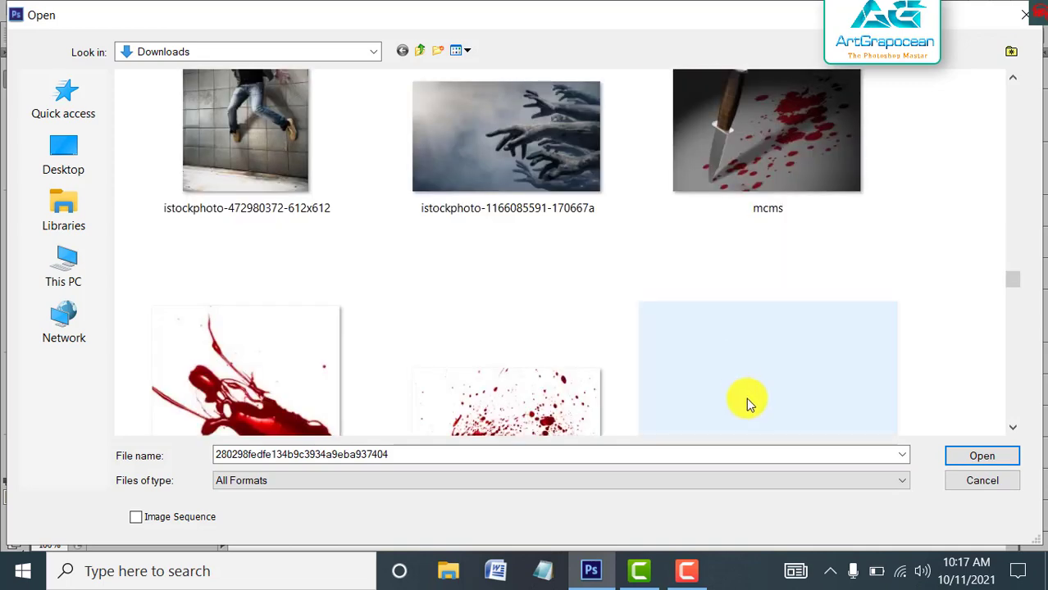
pyautogui.click(982, 455)
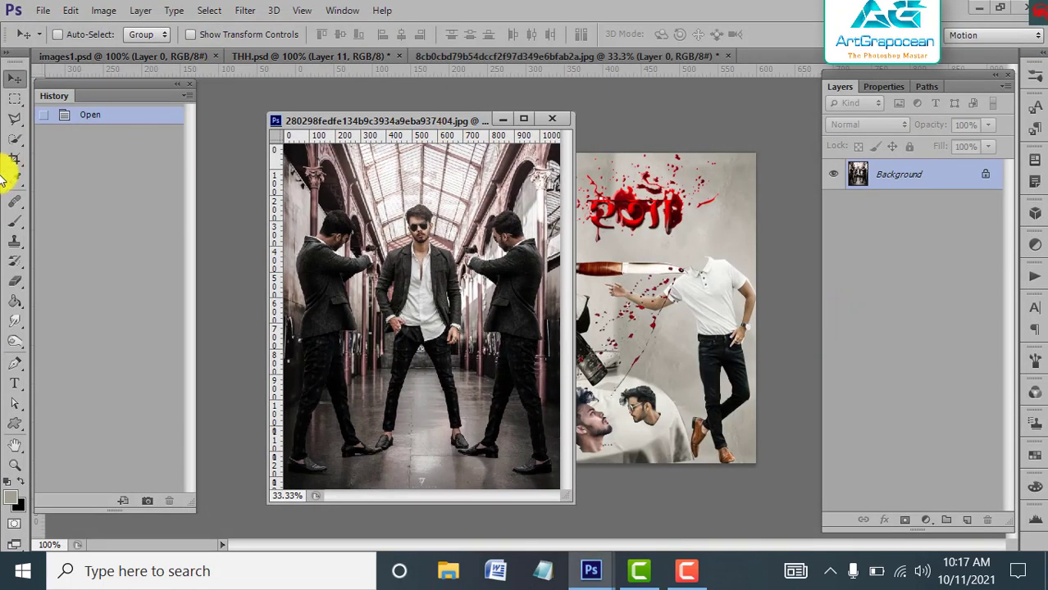
# Quick-select the middle sunglasses man's head and drag it into THH.psd as Layer 12.
pyautogui.click(18, 141)
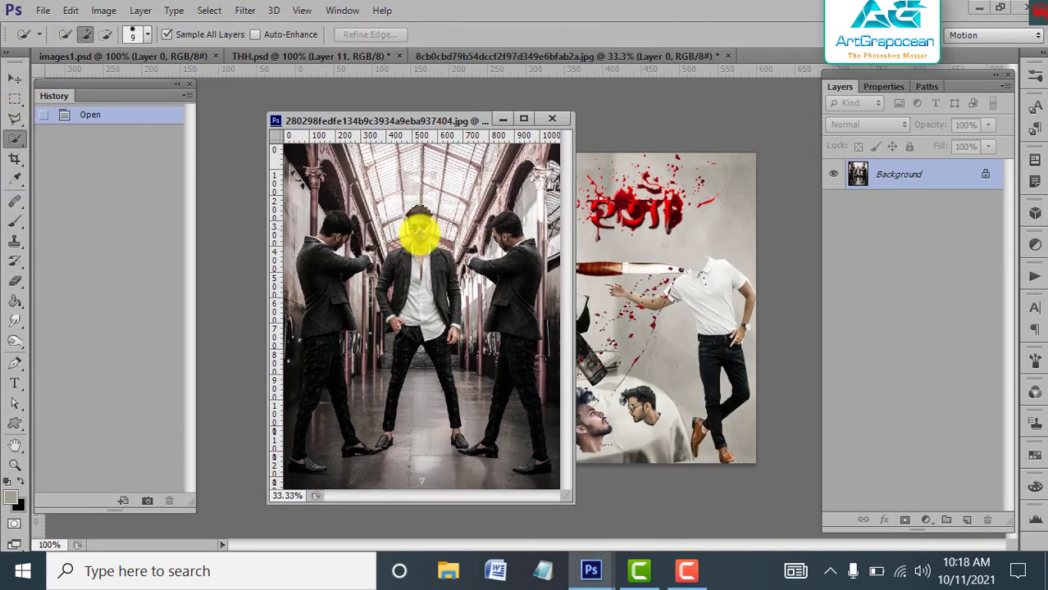
pyautogui.click(422, 263)
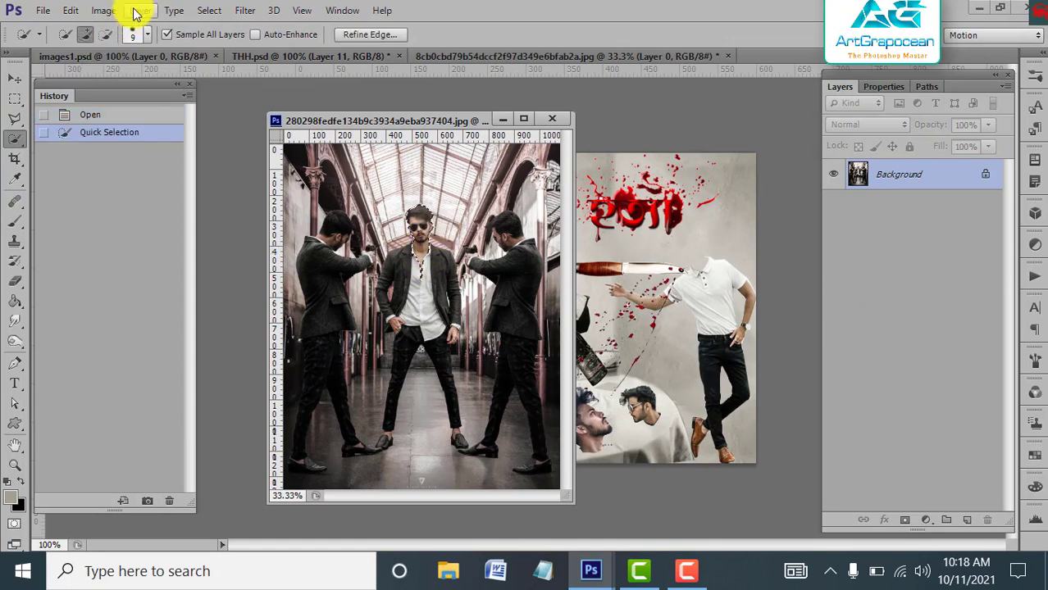
pyautogui.click(408, 215)
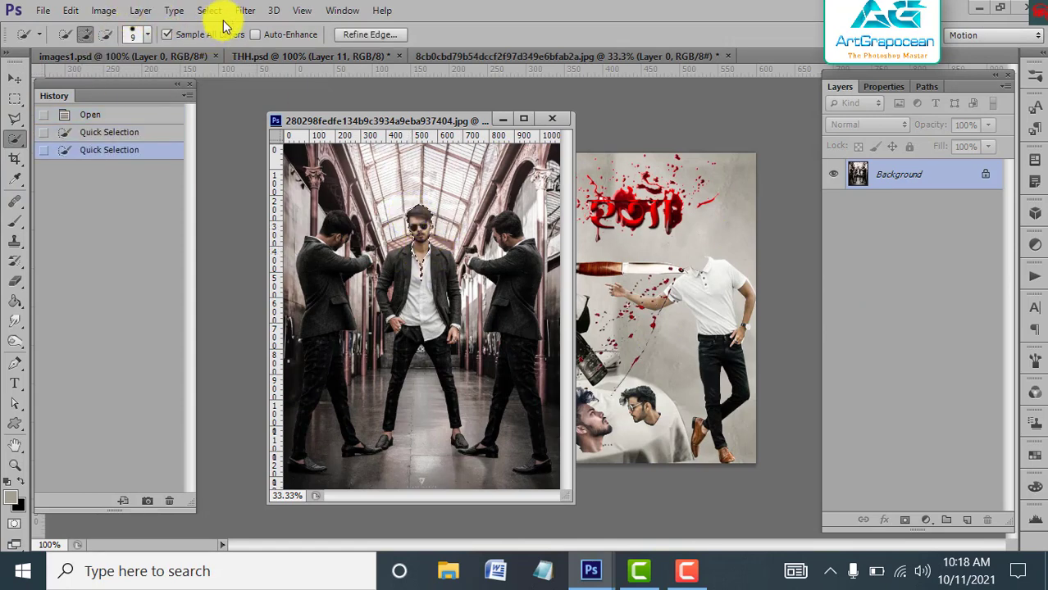
pyautogui.click(209, 10)
pyautogui.click(234, 85)
pyautogui.click(209, 10)
pyautogui.click(234, 84)
pyautogui.click(15, 77)
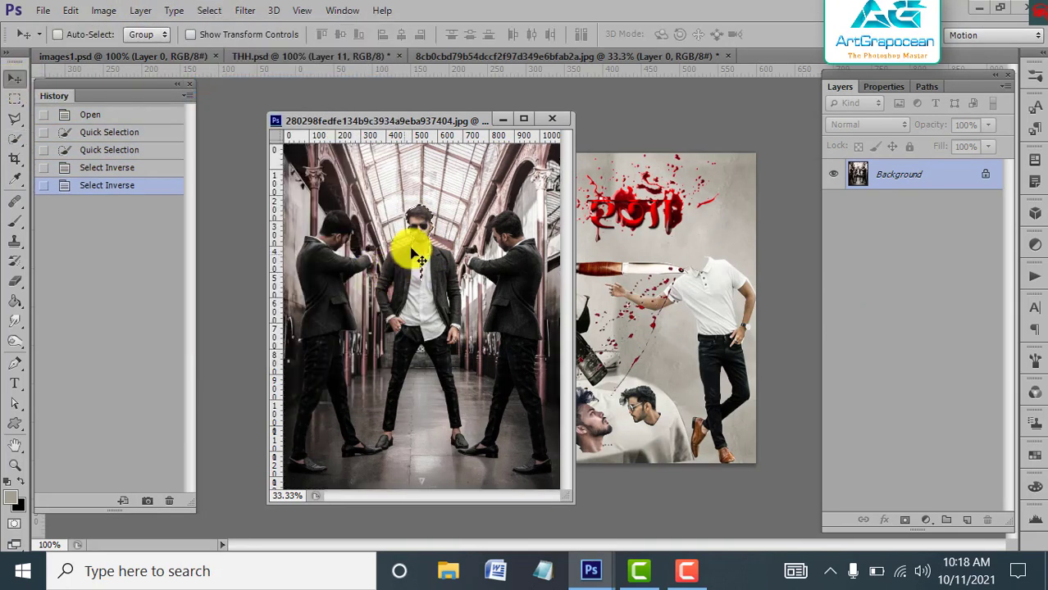
pyautogui.moveTo(409, 245)
pyautogui.mouseDown()
pyautogui.moveTo(627, 256)
pyautogui.moveTo(492, 332)
pyautogui.moveTo(486, 325)
pyautogui.mouseUp()
pyautogui.click(549, 123)
# Scale the sunglasses head to about 44% so it fits on the plate.
pyautogui.click(190, 35)
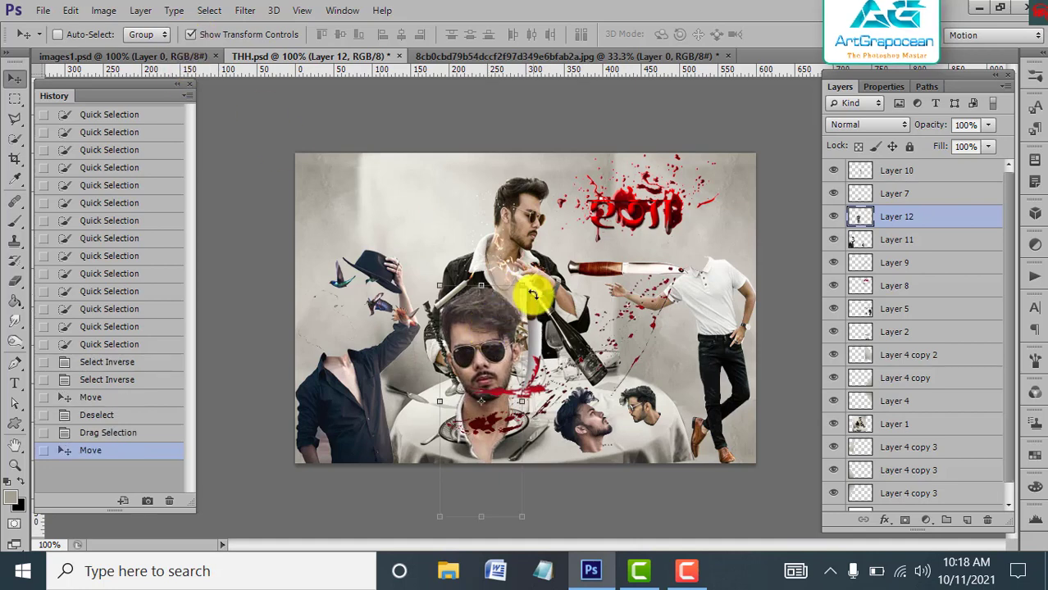
pyautogui.moveTo(521, 286)
pyautogui.mouseDown()
pyautogui.moveTo(509, 354)
pyautogui.moveTo(479, 385)
pyautogui.mouseUp()
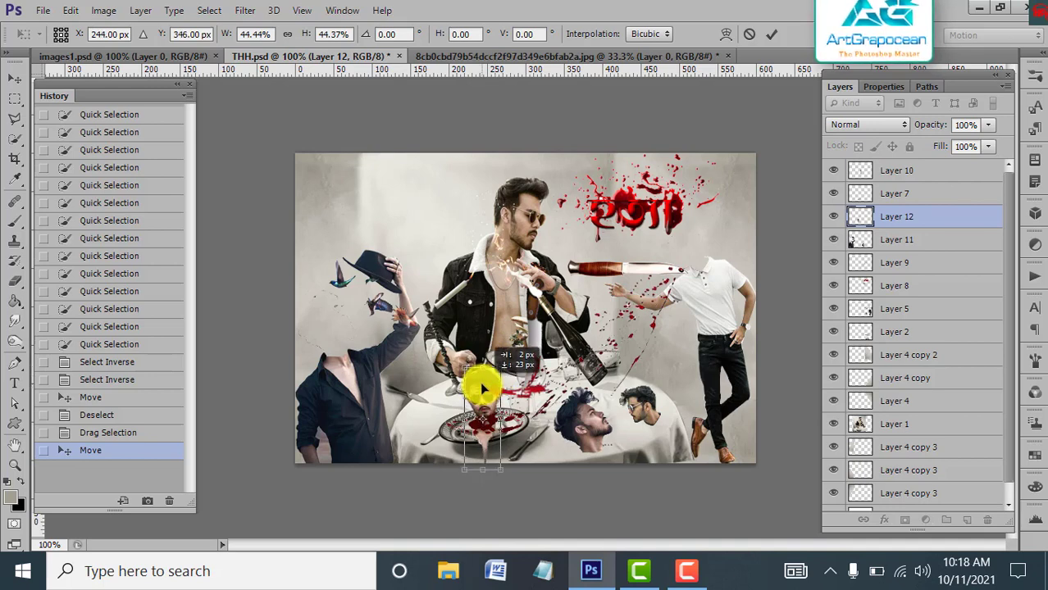
pyautogui.click(770, 33)
# Move Layer 12 to the top of the layer stack, above Layer 10.
pyautogui.click(883, 195)
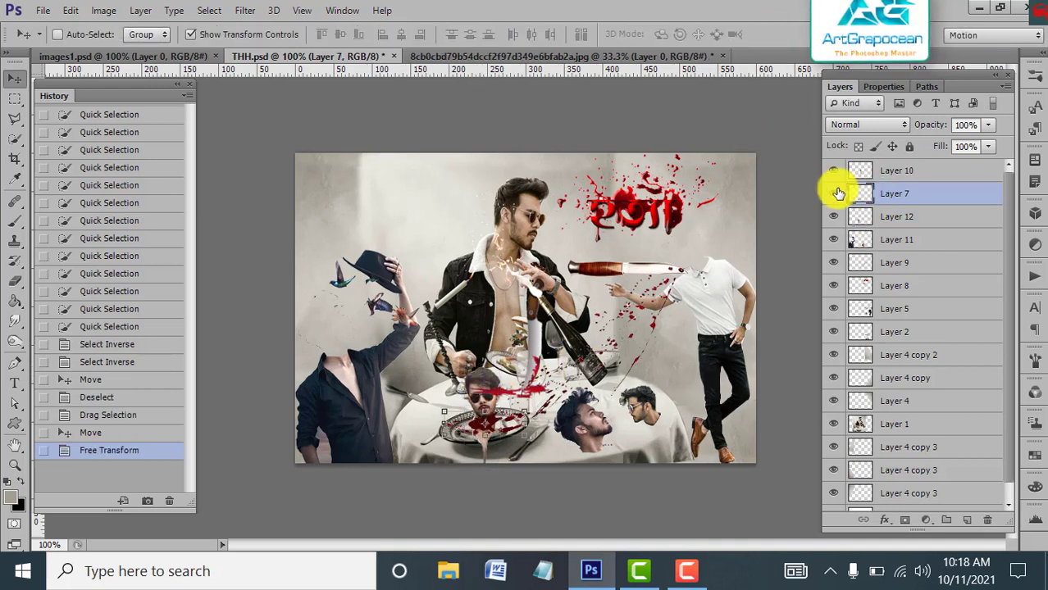
pyautogui.moveTo(877, 216); pyautogui.dragTo(872, 186)
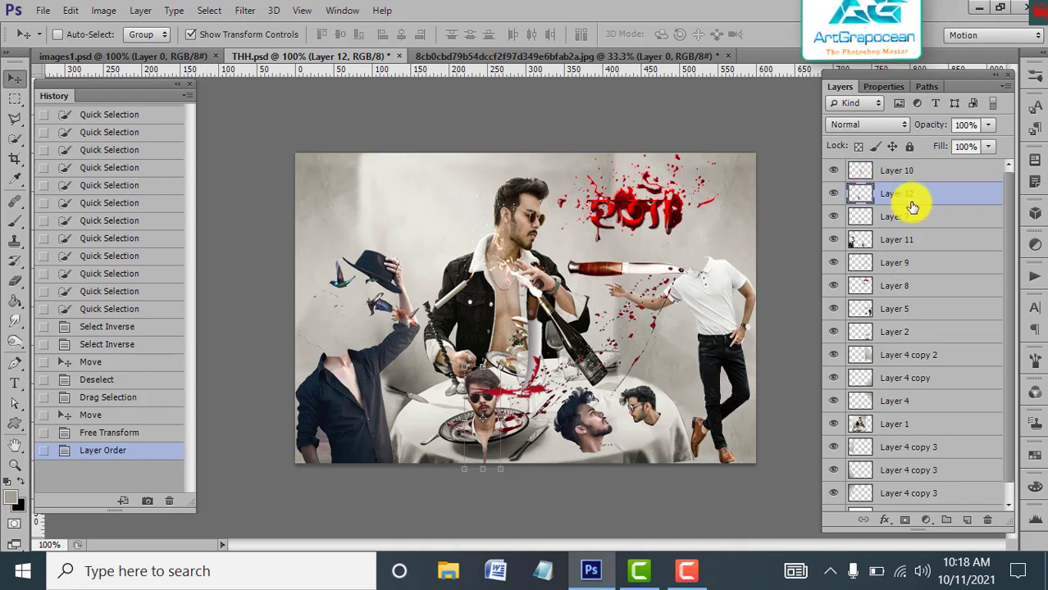
pyautogui.click(836, 171)
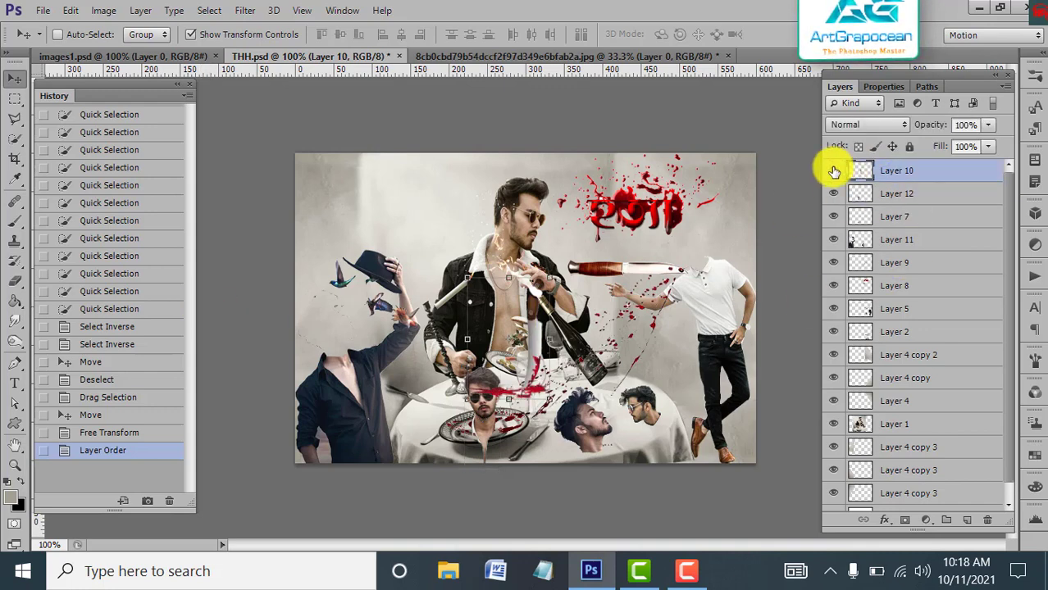
pyautogui.click(894, 195)
pyautogui.moveTo(896, 199); pyautogui.dragTo(890, 168)
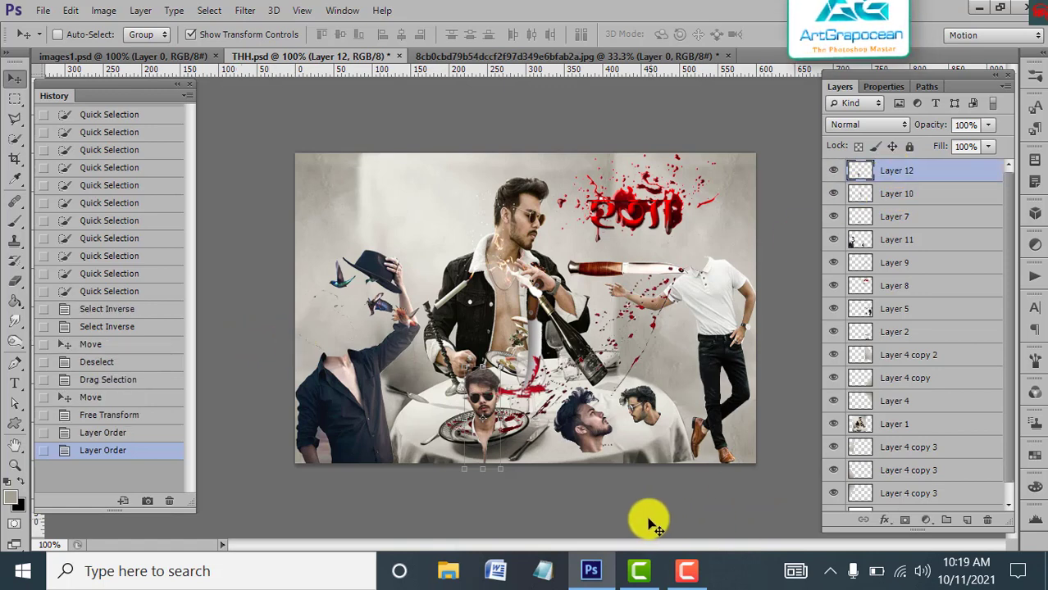
pyautogui.click(13, 283)
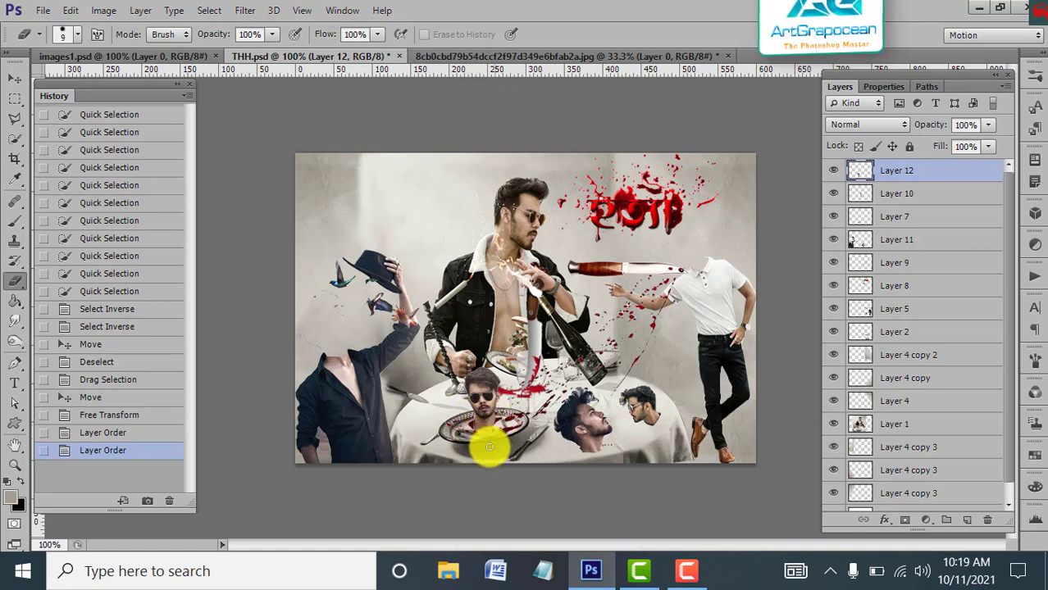
# Erase the plate head's stray edge and nudge Layer 12 down slightly into place.
pyautogui.click(498, 427)
pyautogui.hotkey('ctrl', 'z')
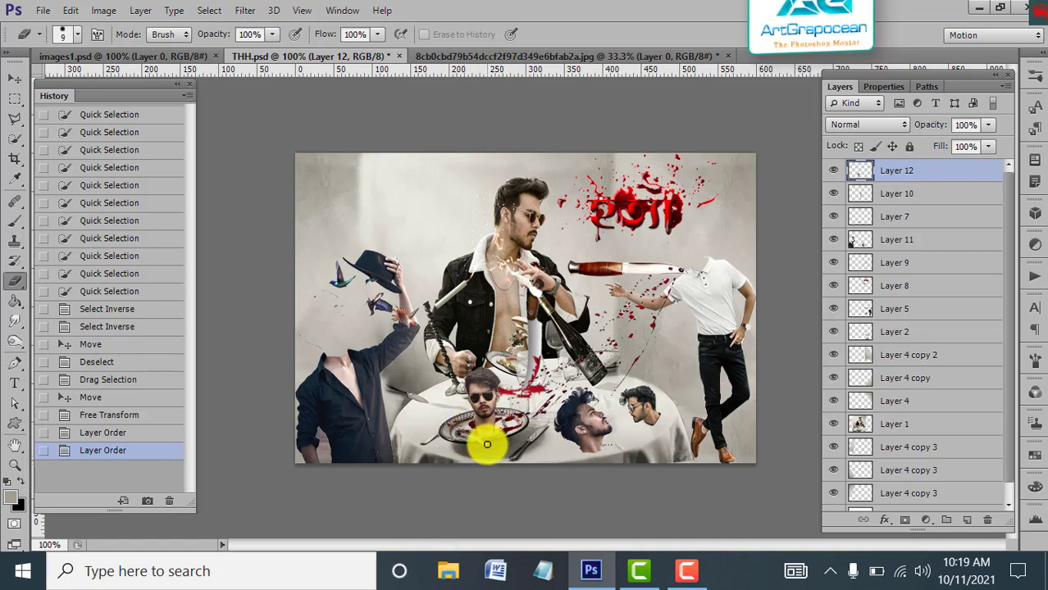
pyautogui.click(499, 431)
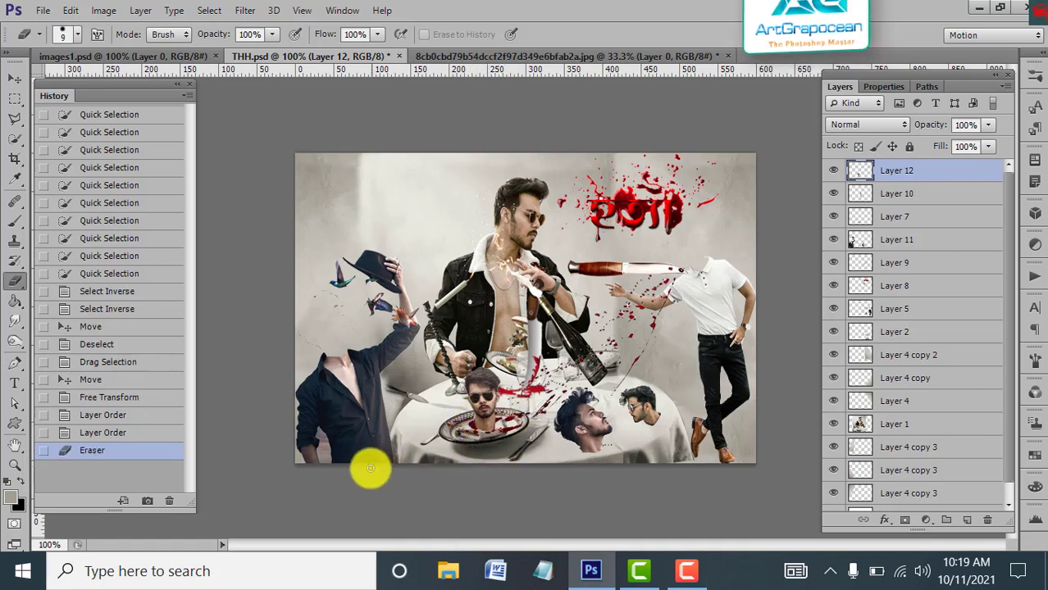
pyautogui.click(10, 82)
pyautogui.press('Down')
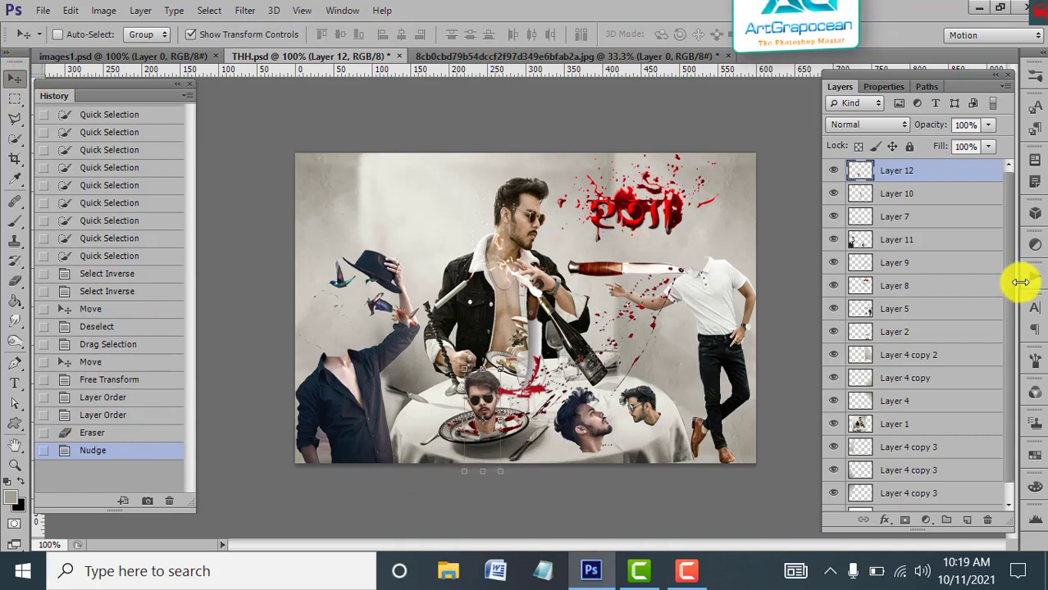
# With a size 40 eraser, clean leftover pixels around the necks on Layer 11 and Layer 5.
pyautogui.click(14, 280)
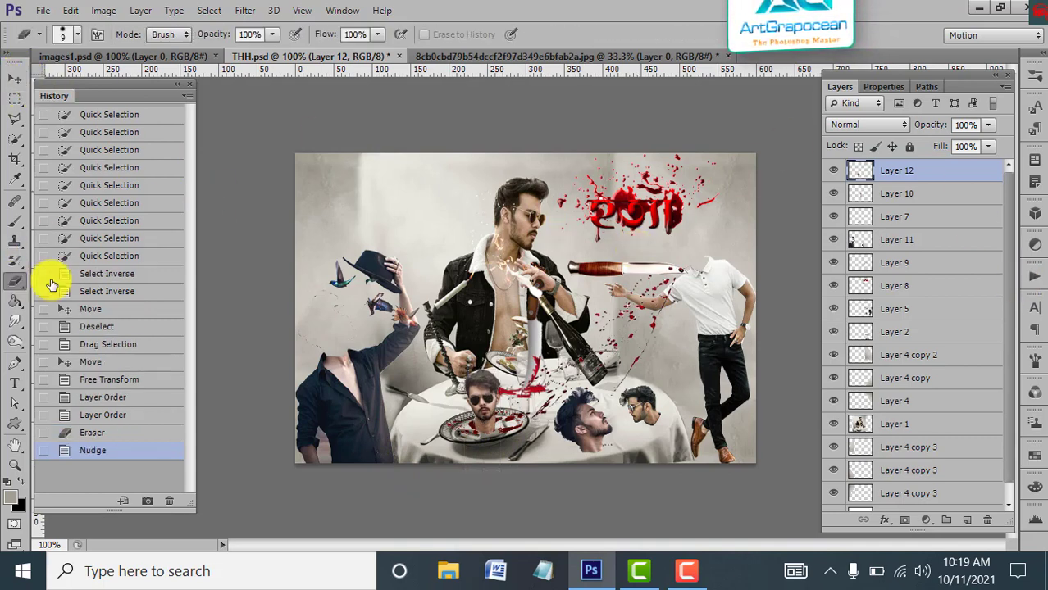
pyautogui.click(871, 242)
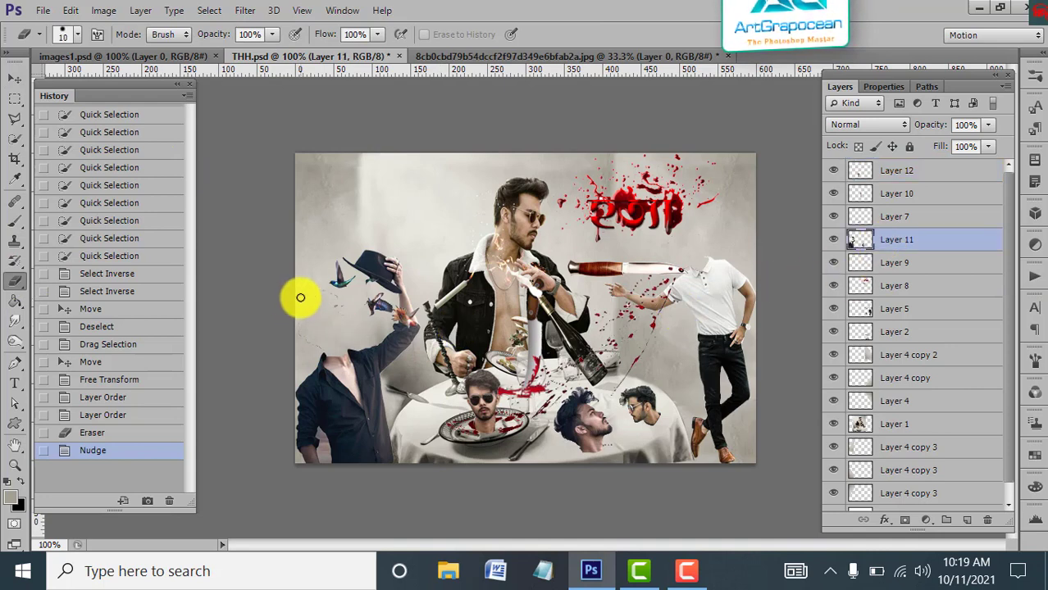
pyautogui.press(']')
pyautogui.press(']')
pyautogui.press(']')
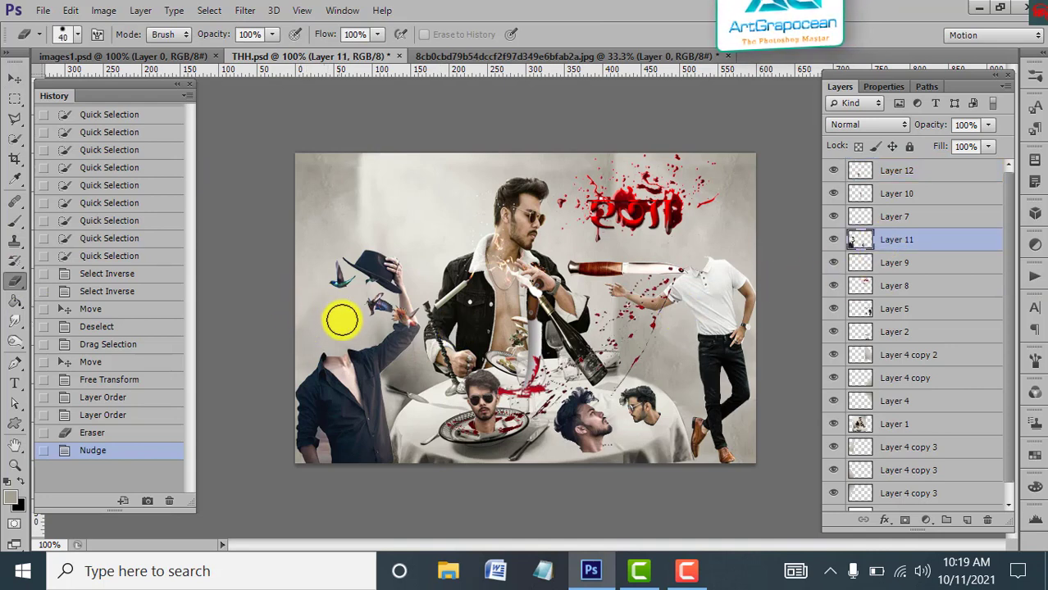
pyautogui.moveTo(288, 313); pyautogui.dragTo(286, 306)
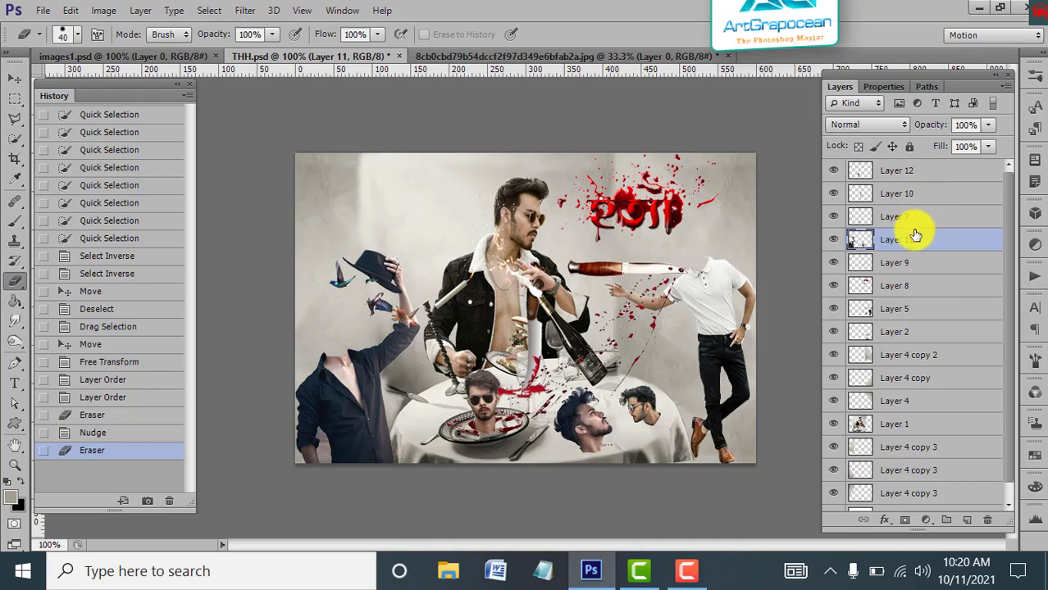
pyautogui.click(891, 309)
pyautogui.moveTo(709, 240); pyautogui.dragTo(713, 236)
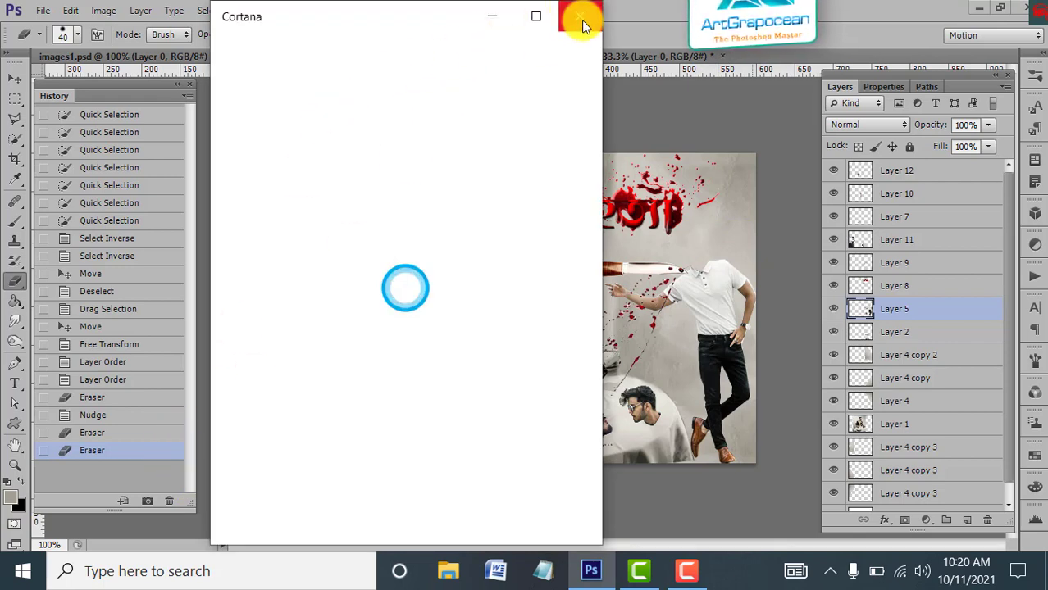
pyautogui.click(581, 23)
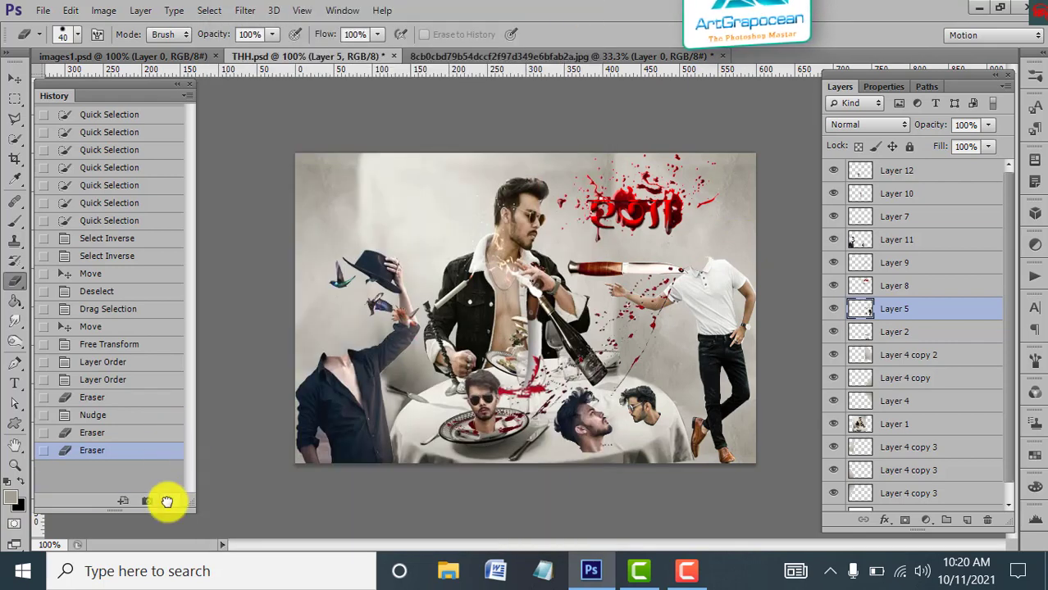
# Step back one History state, re-erase leftovers on Layers 11 and 5, and toggle Layer 11 to check.
pyautogui.moveTo(167, 460); pyautogui.dragTo(169, 501)
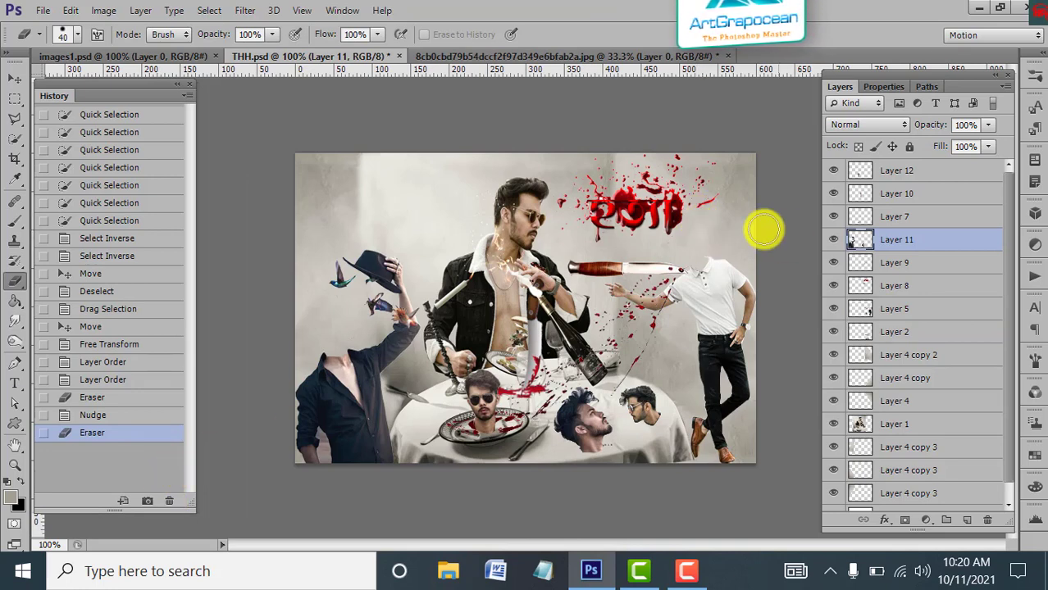
pyautogui.click(703, 243)
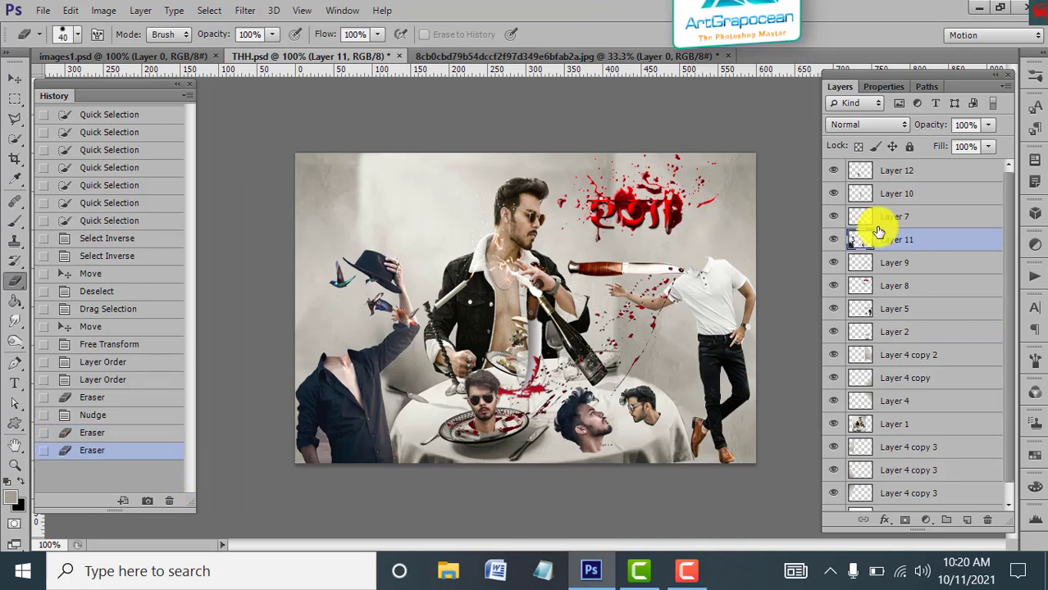
pyautogui.click(893, 308)
pyautogui.click(696, 246)
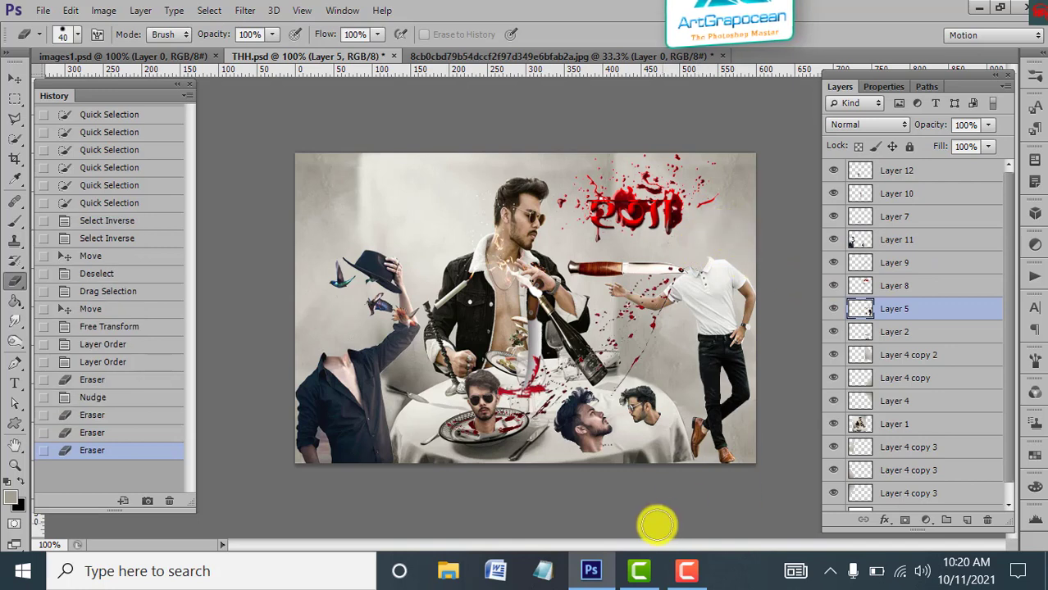
pyautogui.click(878, 242)
pyautogui.click(833, 239)
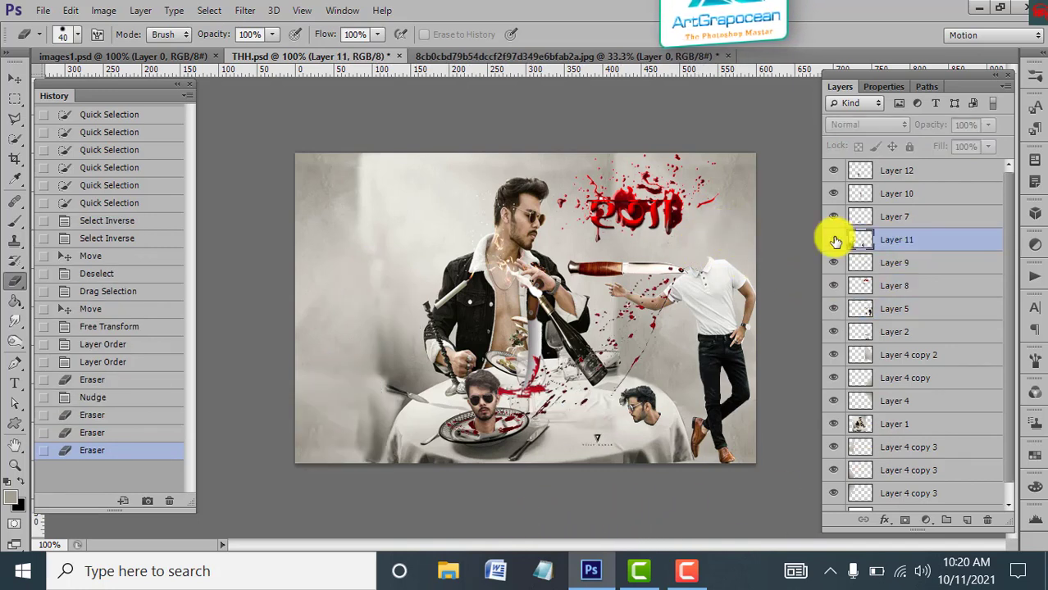
# Check Layer 8's content by toggling its visibility.
pyautogui.click(884, 286)
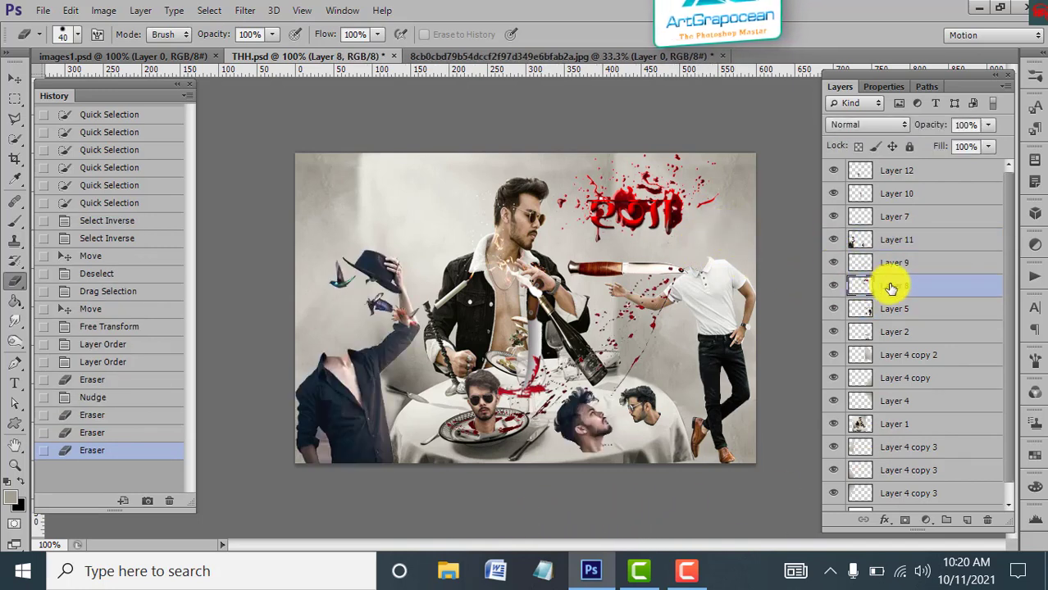
pyautogui.click(833, 285)
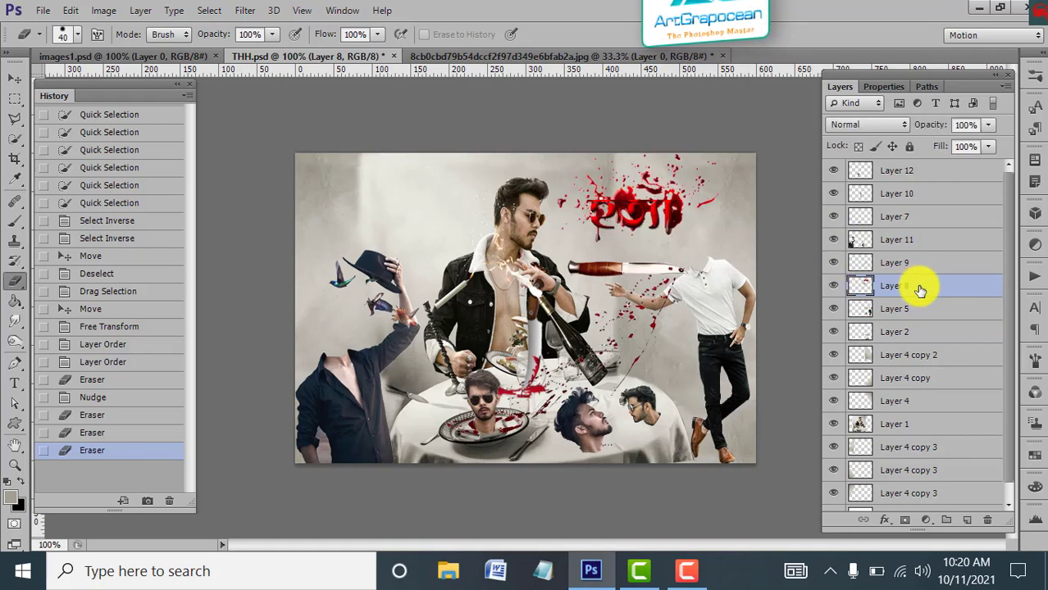
pyautogui.click(17, 243)
# On Layer 2, clone over the rough tablecloth edge beside the small head's jaw.
pyautogui.scroll(-1, 902, 381)
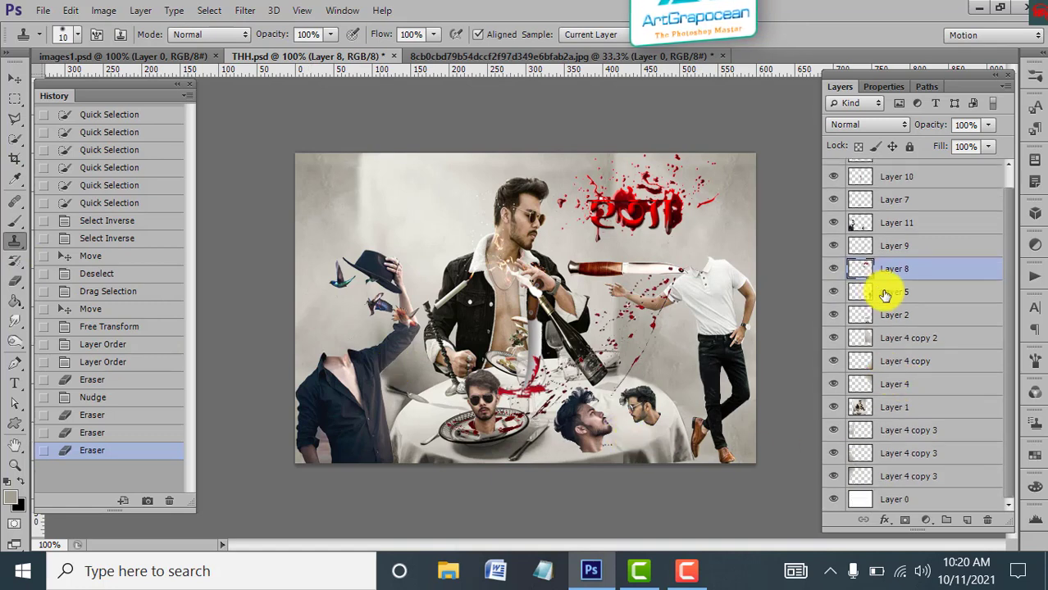
pyautogui.click(891, 315)
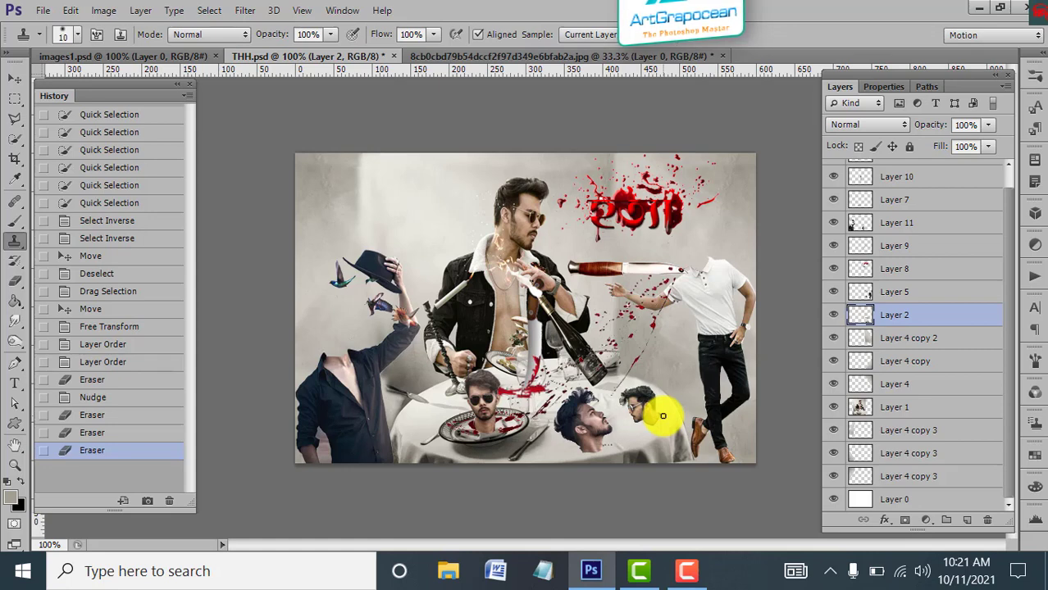
pyautogui.scroll(2, 662, 416)
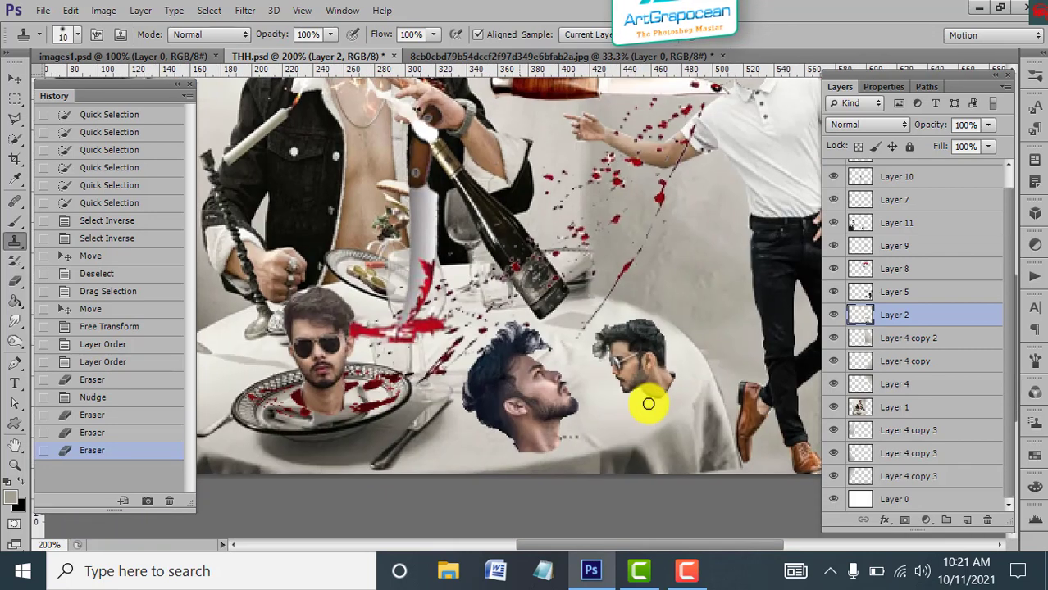
pyautogui.moveTo(679, 383); pyautogui.dragTo(681, 390)
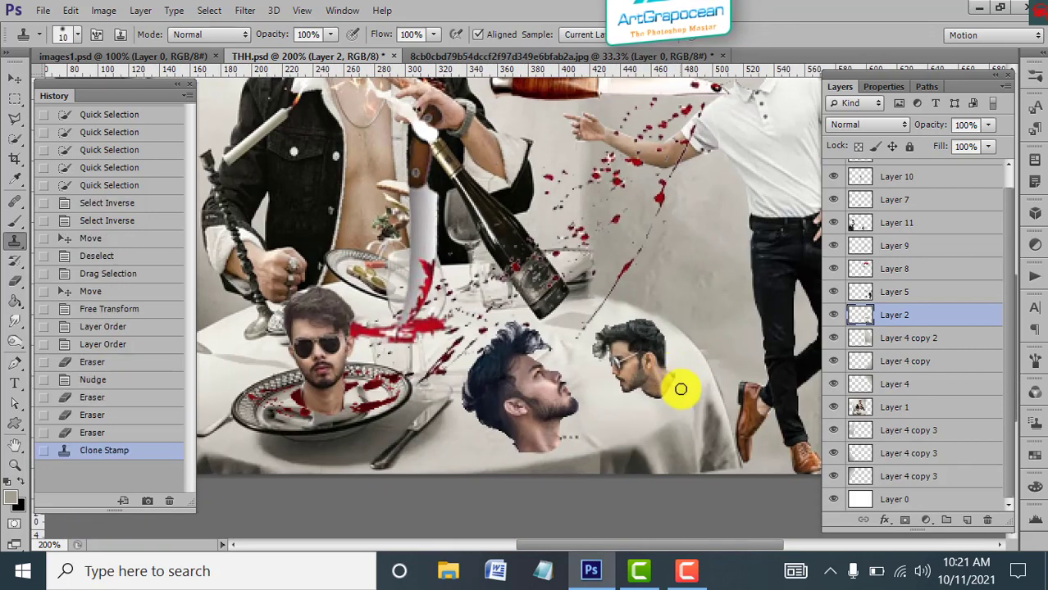
# Toggle Layers 11 and 8 to identify their contents, then select Layer 9.
pyautogui.click(896, 222)
pyautogui.click(833, 222)
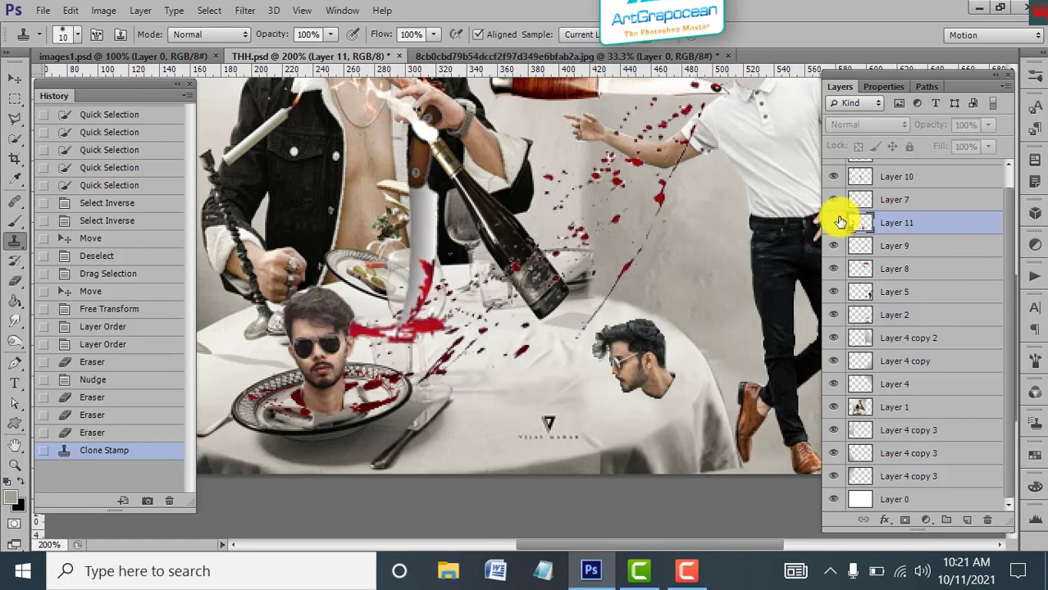
pyautogui.click(888, 264)
pyautogui.click(833, 269)
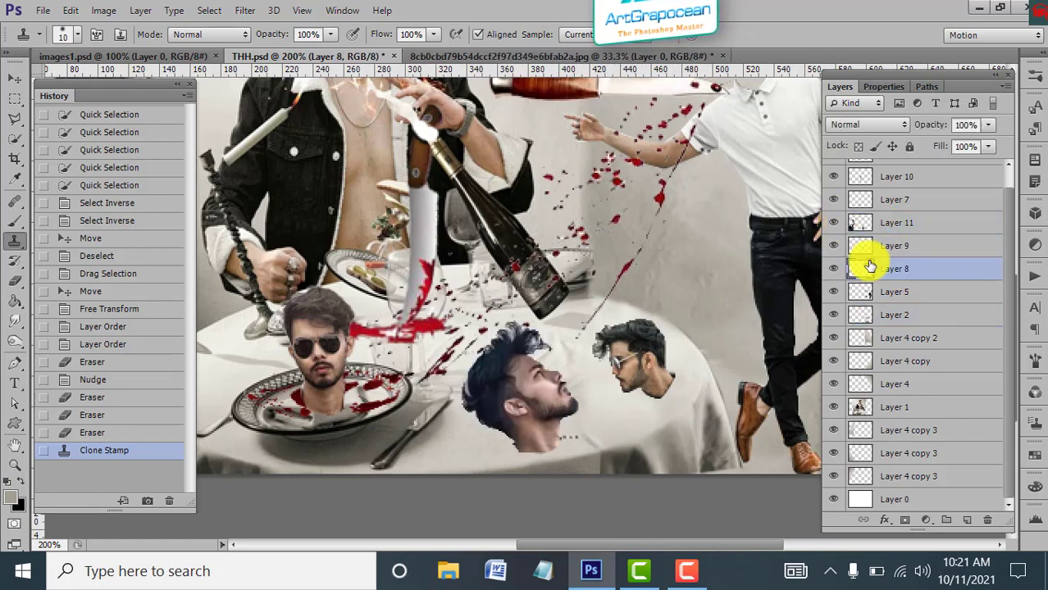
pyautogui.click(869, 246)
pyautogui.click(834, 249)
pyautogui.click(834, 249)
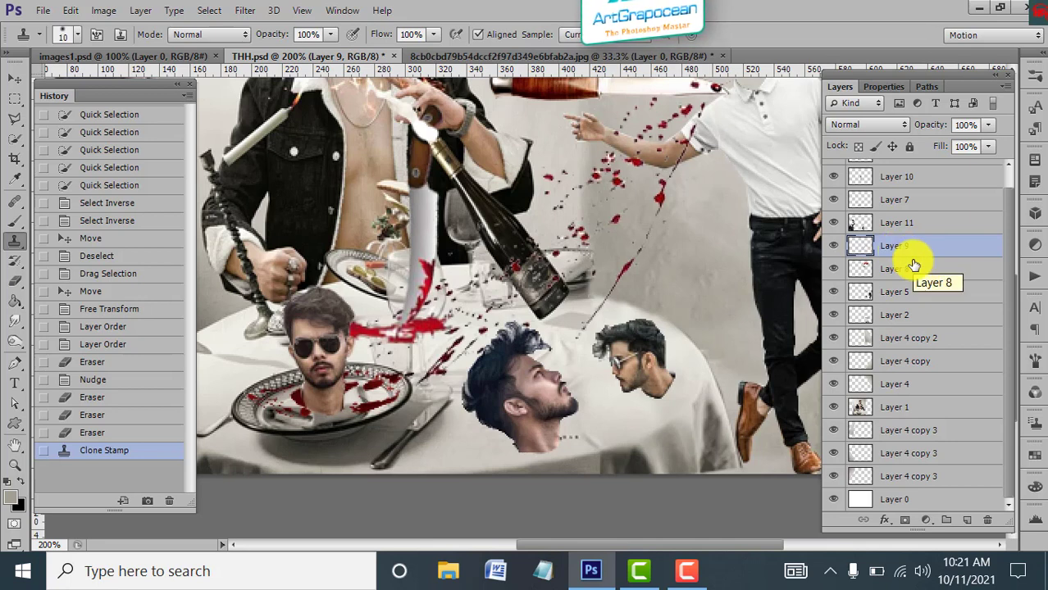
pyautogui.scroll(1, 910, 260)
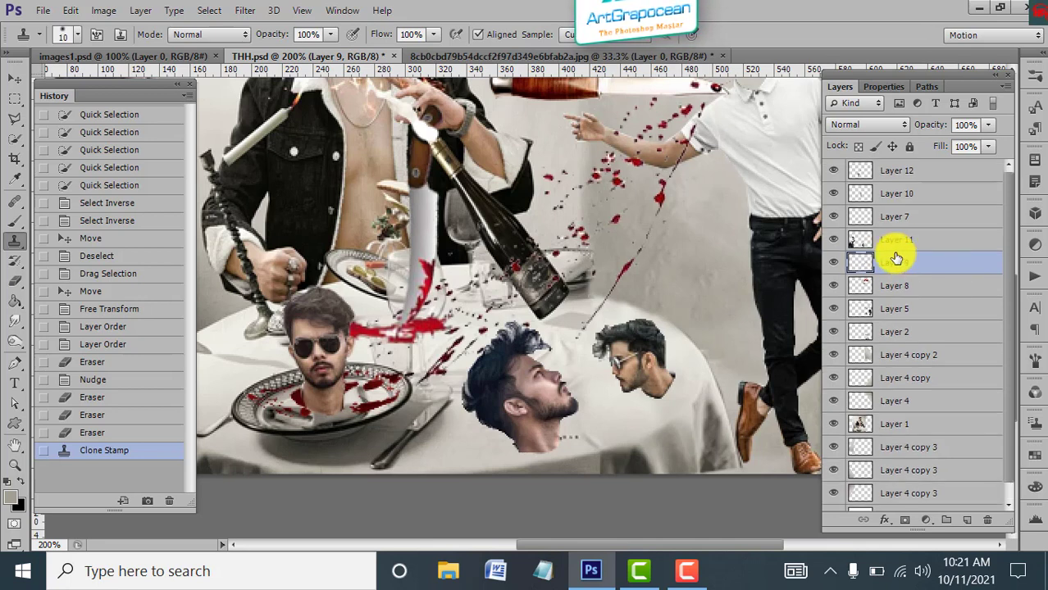
# Restack Layer 9 with the blood splatter and bring Layer 12 to the top.
pyautogui.moveTo(915, 264)
pyautogui.mouseDown()
pyautogui.moveTo(902, 228)
pyautogui.moveTo(911, 169)
pyautogui.mouseUp()
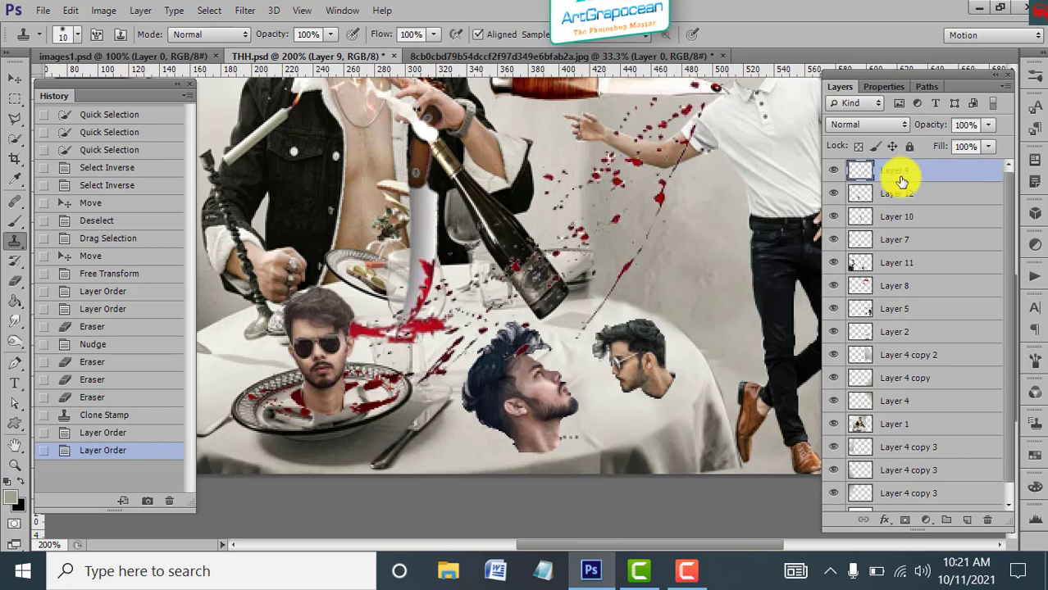
pyautogui.click(883, 197)
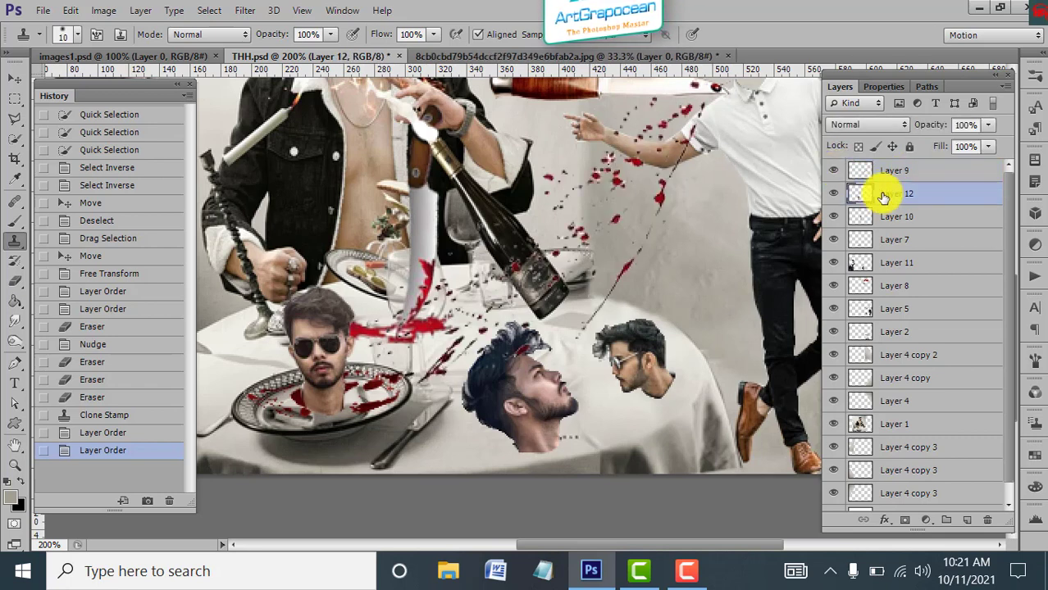
pyautogui.hotkey('ctrl', ']')
pyautogui.click(889, 197)
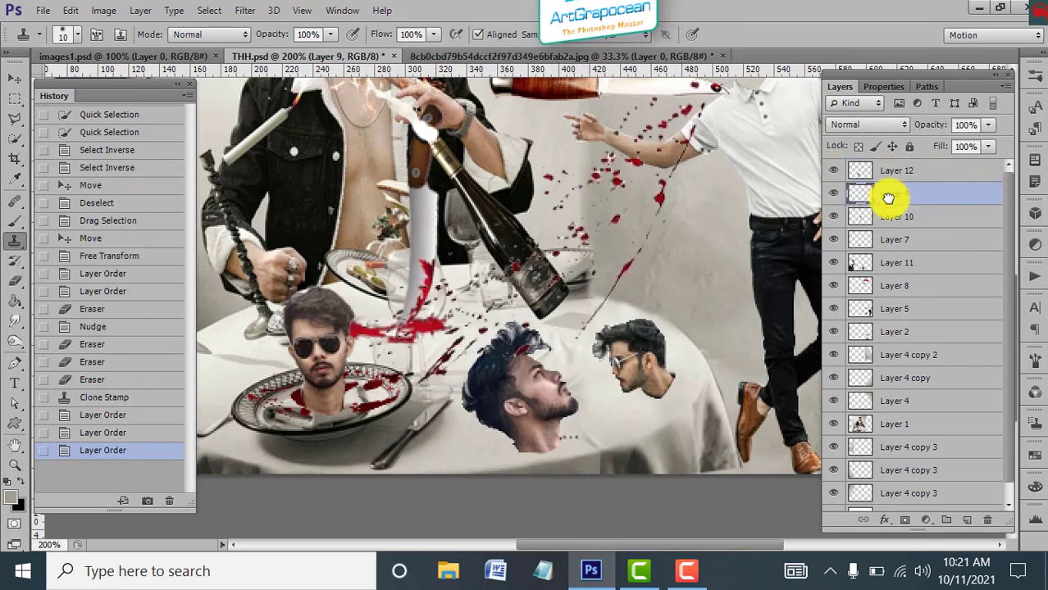
pyautogui.click(834, 170)
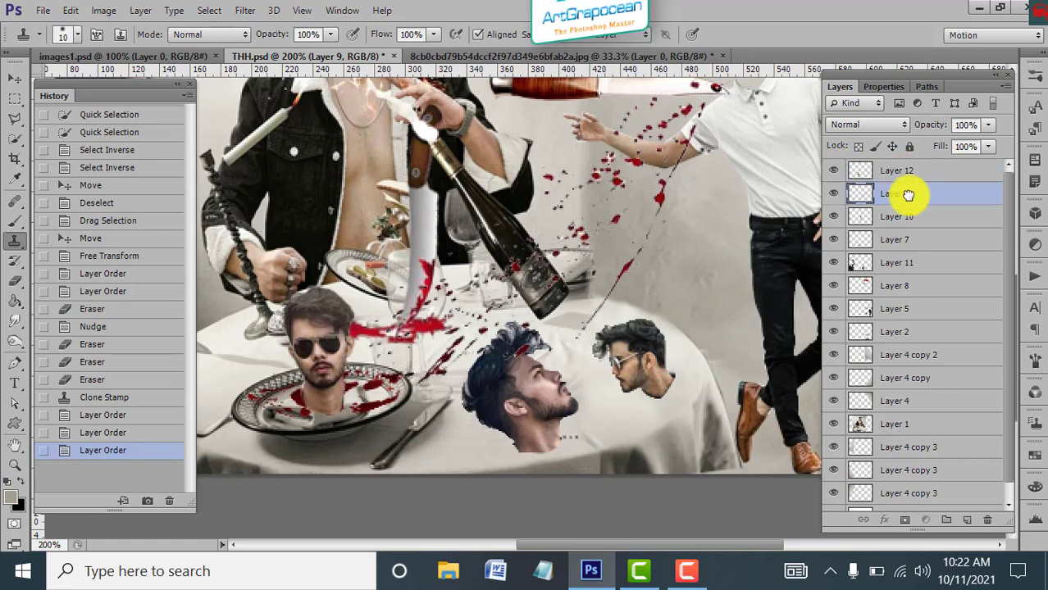
pyautogui.moveTo(907, 196); pyautogui.dragTo(912, 253)
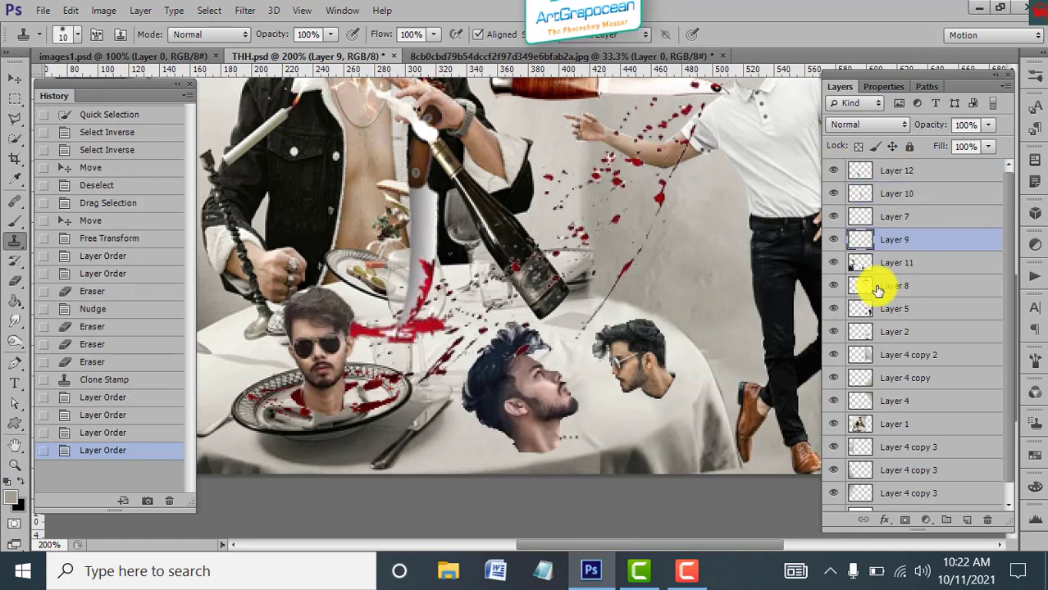
# Move Layer 5, the standing headless man in white, to the top of the stack.
pyautogui.click(894, 310)
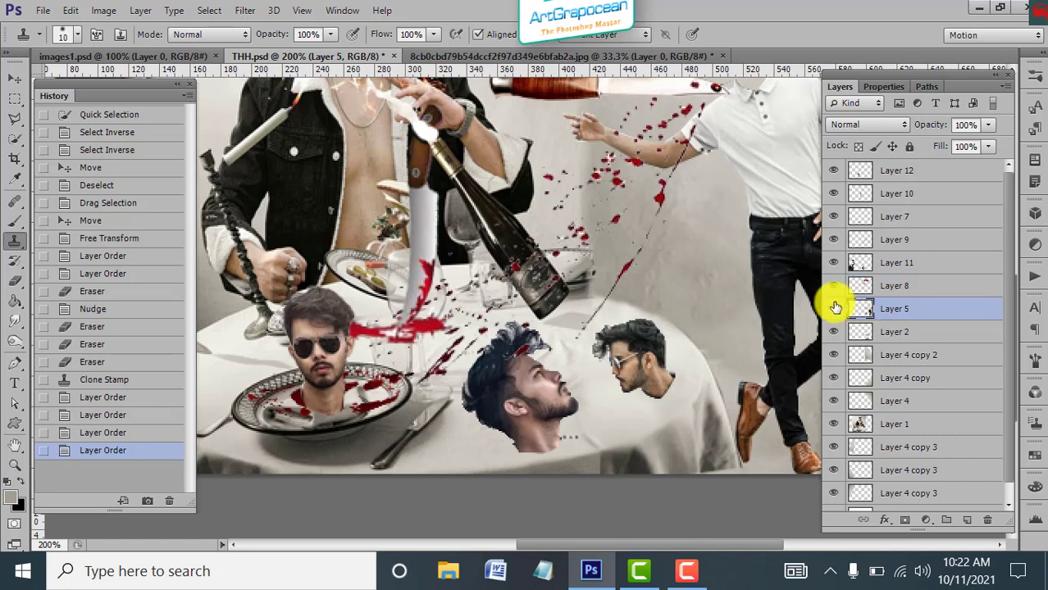
pyautogui.click(834, 307)
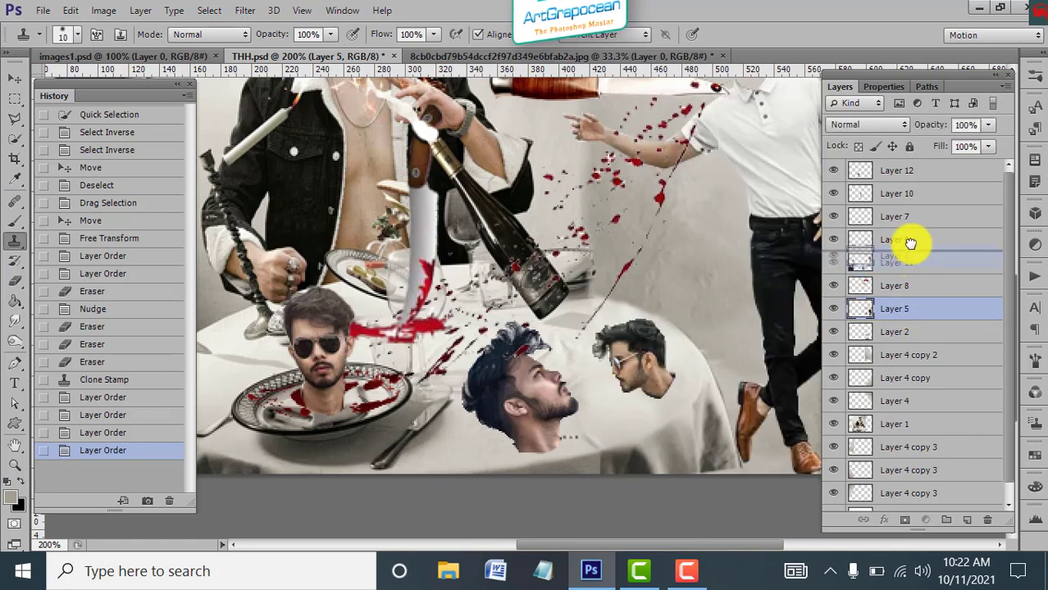
pyautogui.moveTo(908, 304); pyautogui.dragTo(921, 165)
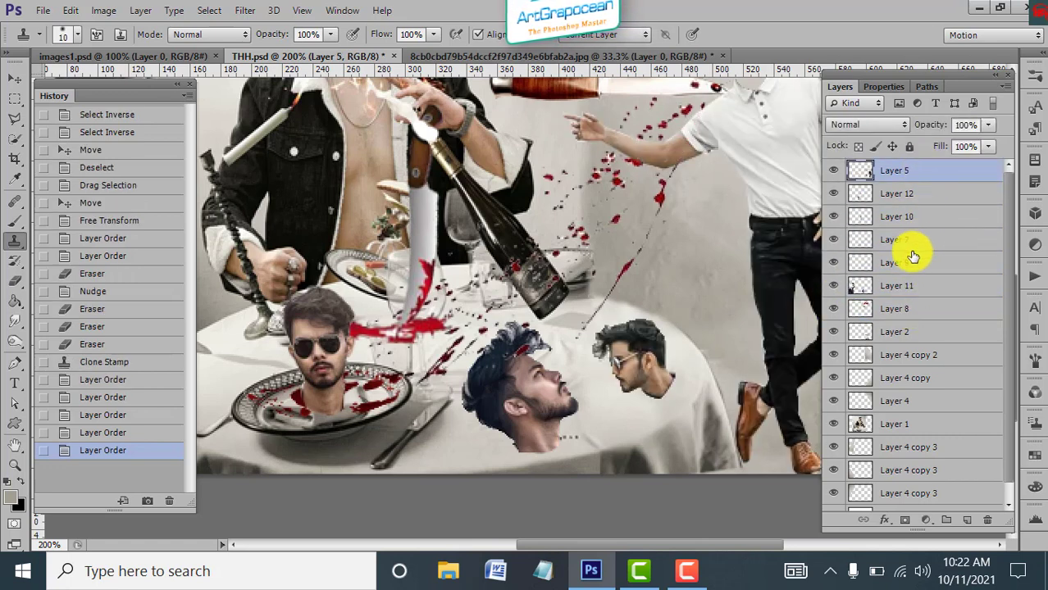
pyautogui.scroll(2, 637, 292)
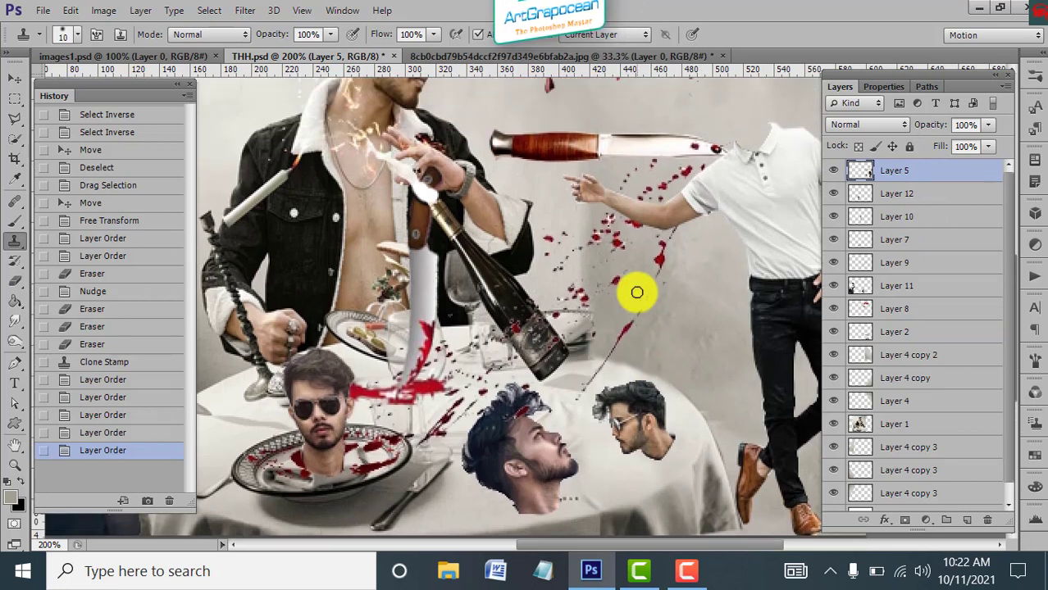
pyautogui.moveTo(944, 173)
pyautogui.mouseDown()
pyautogui.moveTo(922, 500)
pyautogui.moveTo(909, 416)
pyautogui.mouseUp()
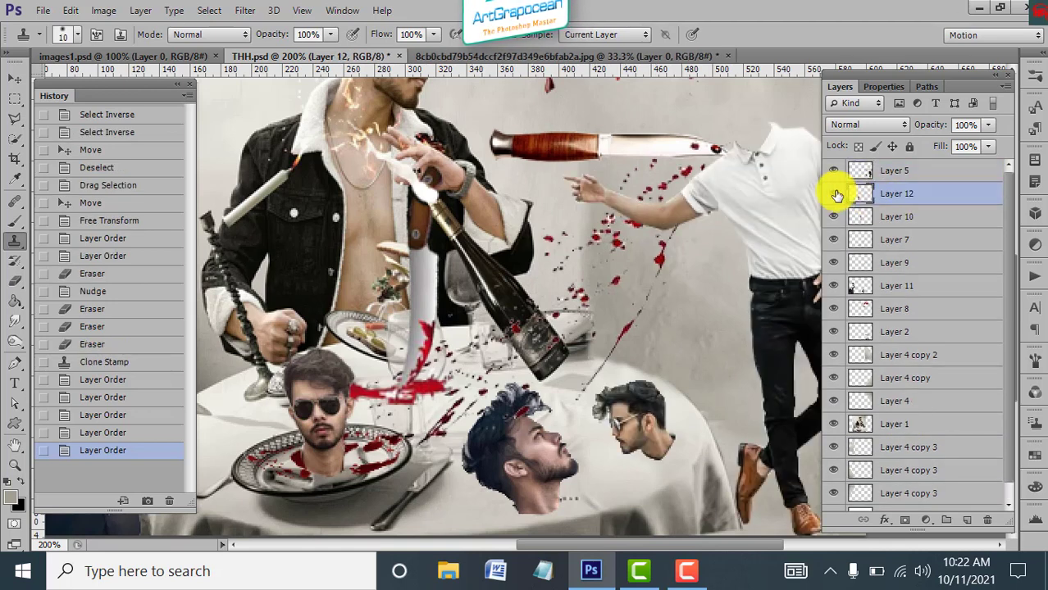
# Toggle Layer 10's visibility to identify the vertical knife, checking Layers 7, 12 and 9.
pyautogui.click(835, 211)
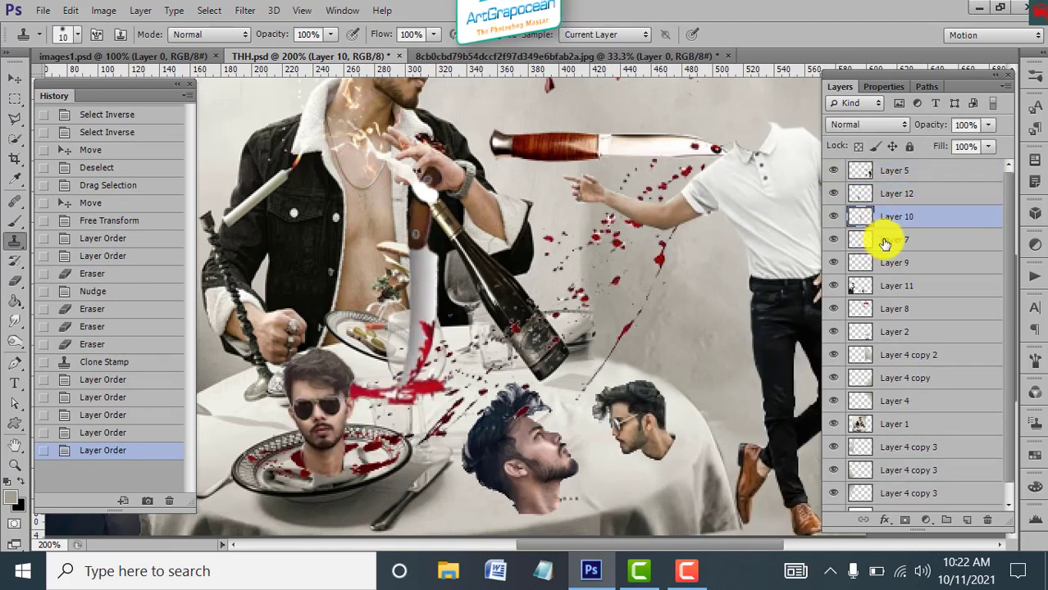
pyautogui.click(833, 240)
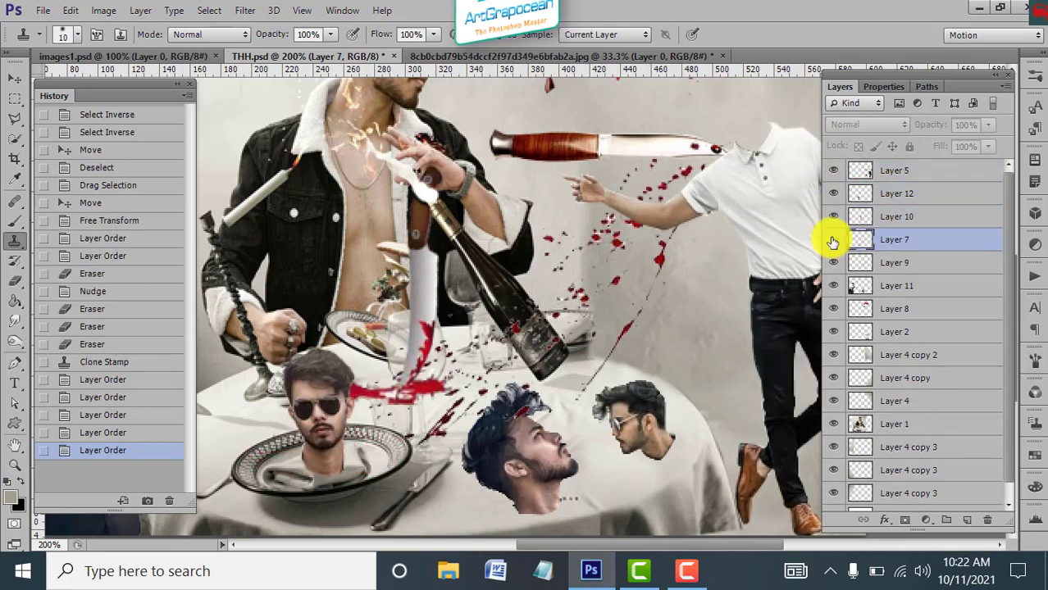
pyautogui.click(872, 216)
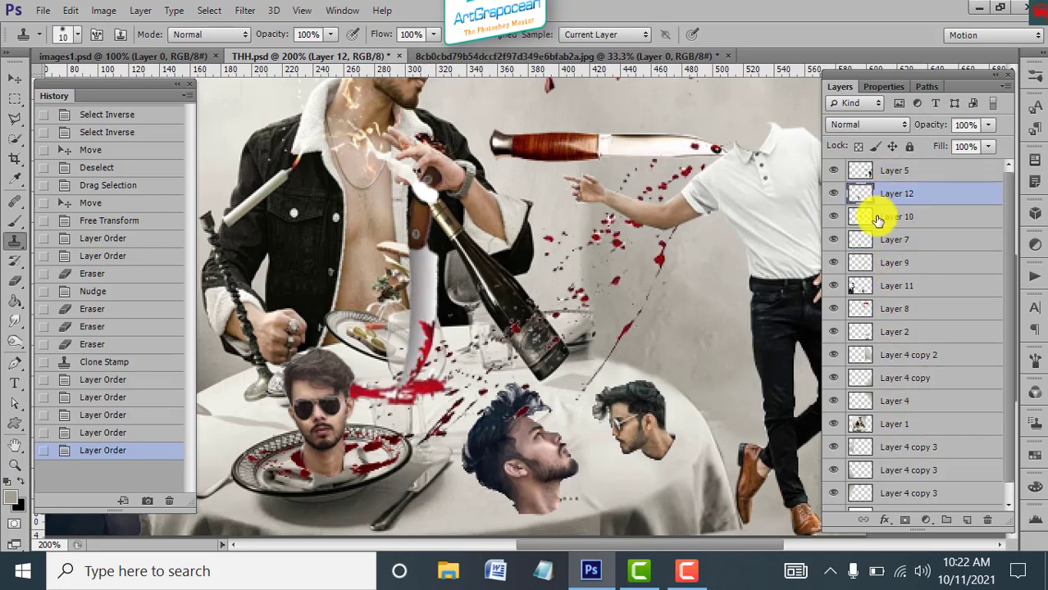
pyautogui.click(837, 217)
pyautogui.click(842, 194)
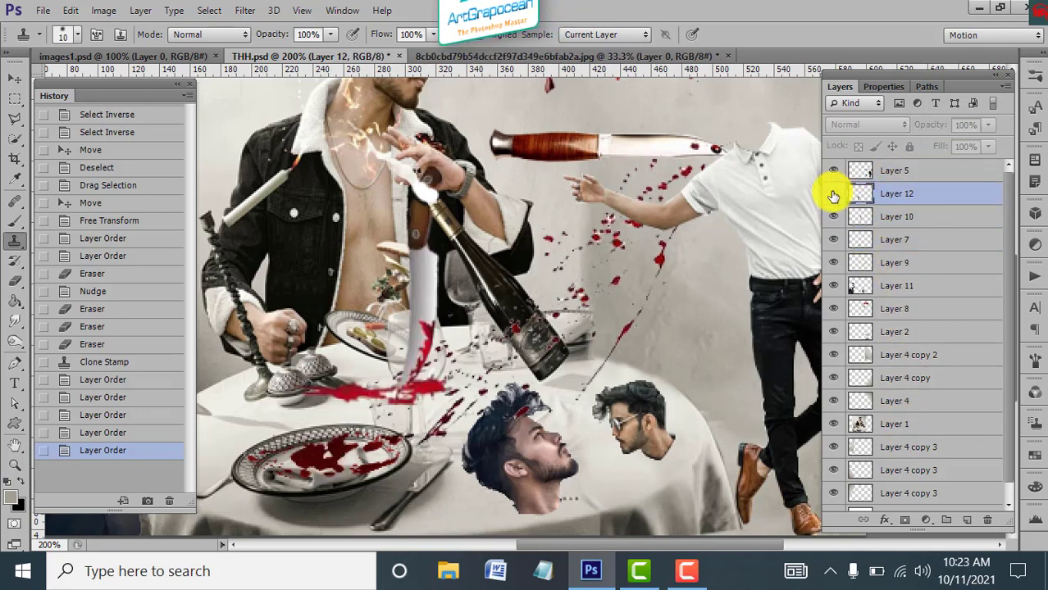
pyautogui.click(902, 239)
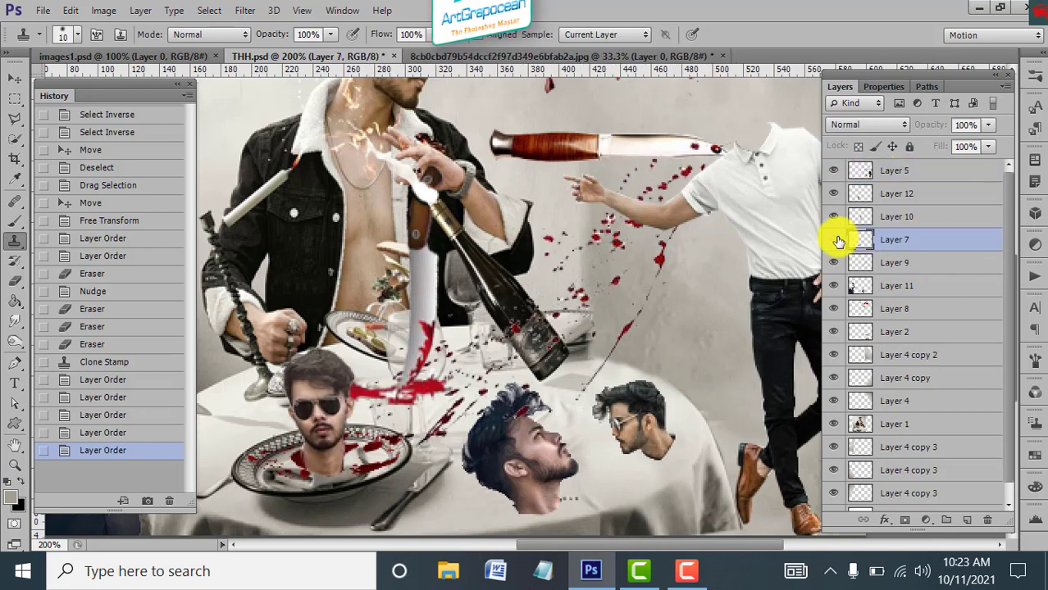
pyautogui.click(901, 262)
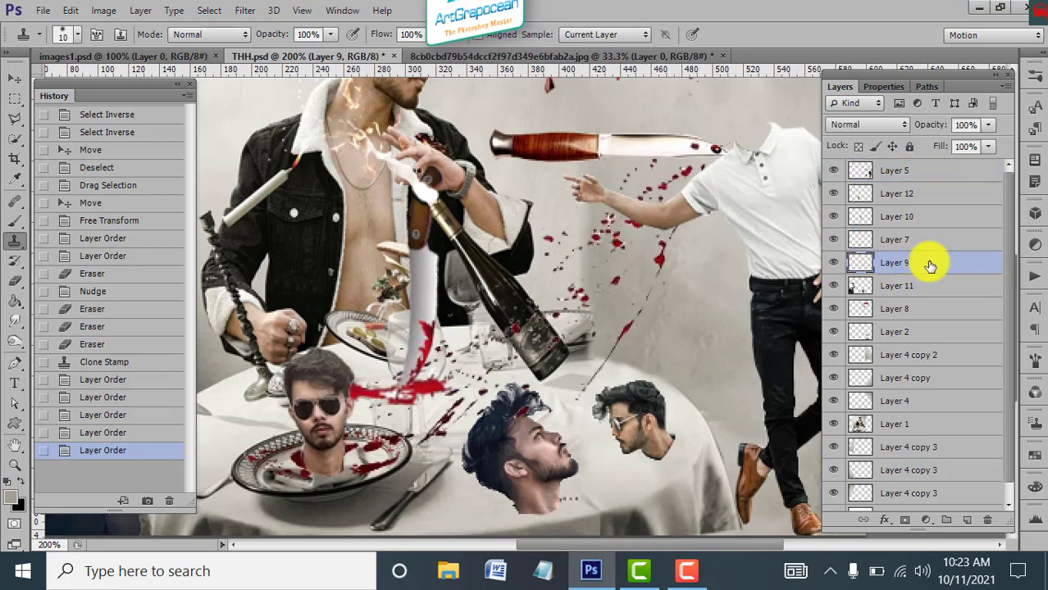
# Move Layer 9 between Layer 4 and Layer 1, then check what Layers 8 and 11 hold.
pyautogui.moveTo(926, 264)
pyautogui.mouseDown()
pyautogui.moveTo(916, 463)
pyautogui.moveTo(917, 443)
pyautogui.mouseUp()
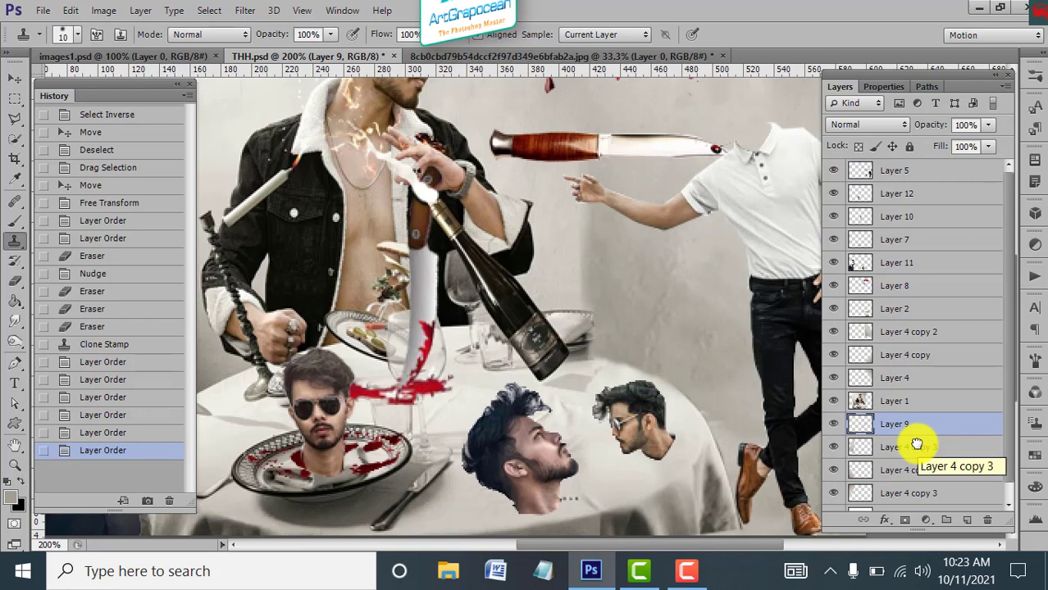
pyautogui.hotkey('ctrl', 'z')
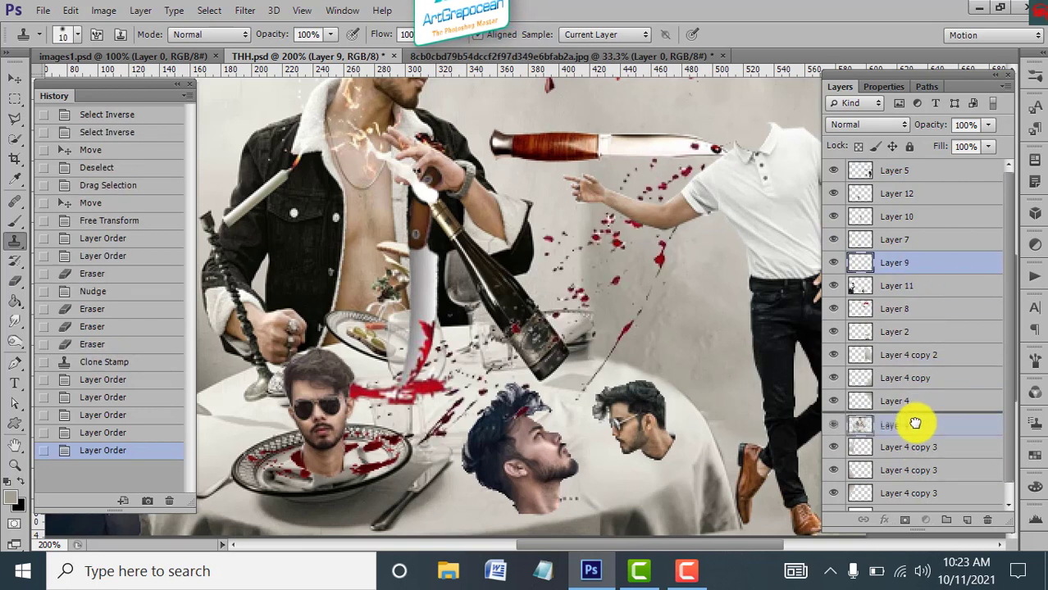
pyautogui.moveTo(921, 262)
pyautogui.mouseDown()
pyautogui.moveTo(915, 423)
pyautogui.moveTo(915, 331)
pyautogui.mouseUp()
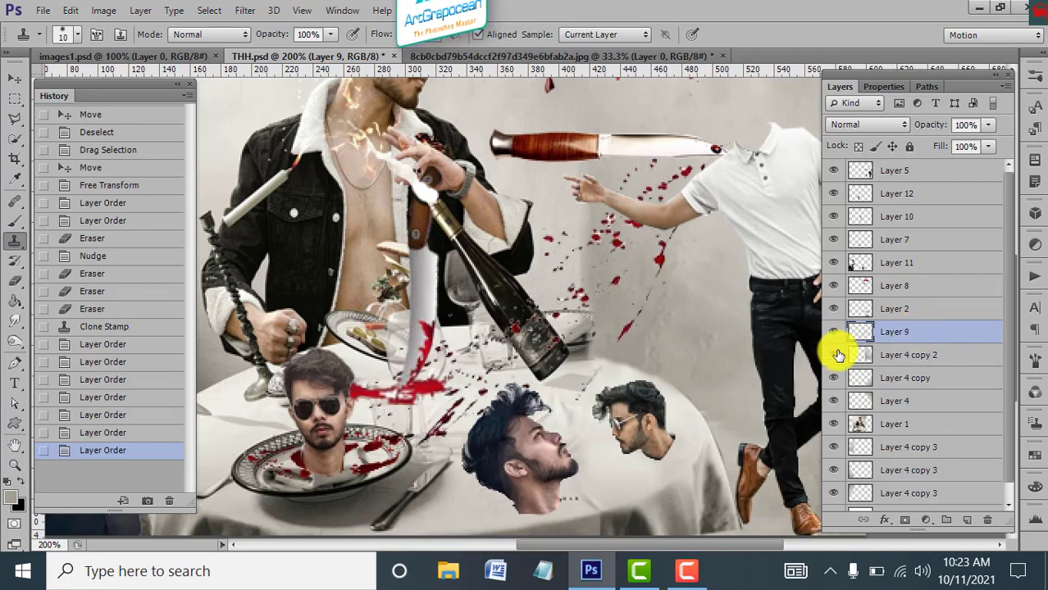
pyautogui.click(897, 286)
pyautogui.click(834, 285)
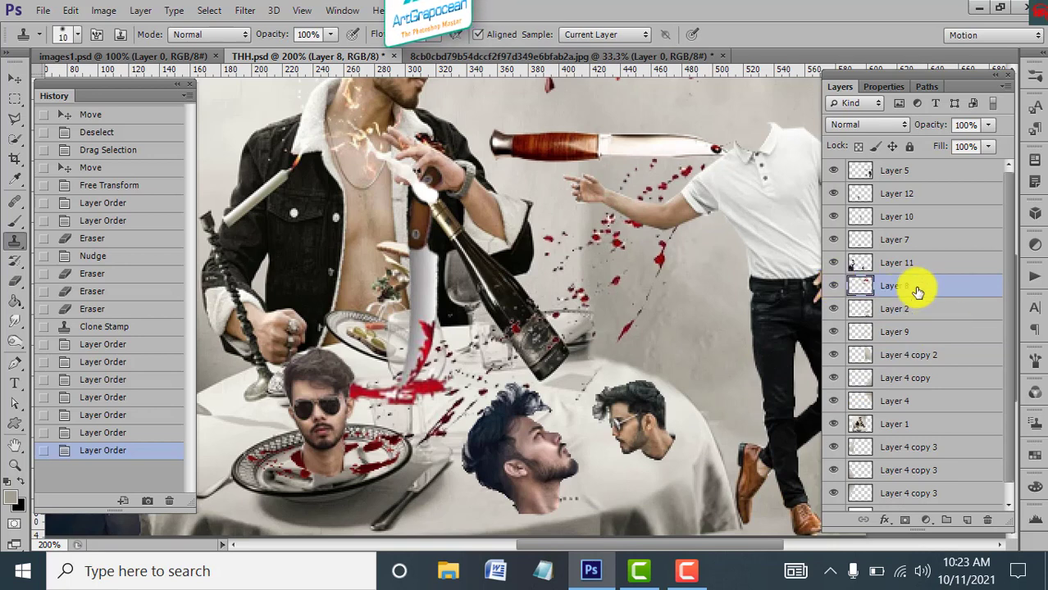
pyautogui.click(832, 285)
pyautogui.click(832, 285)
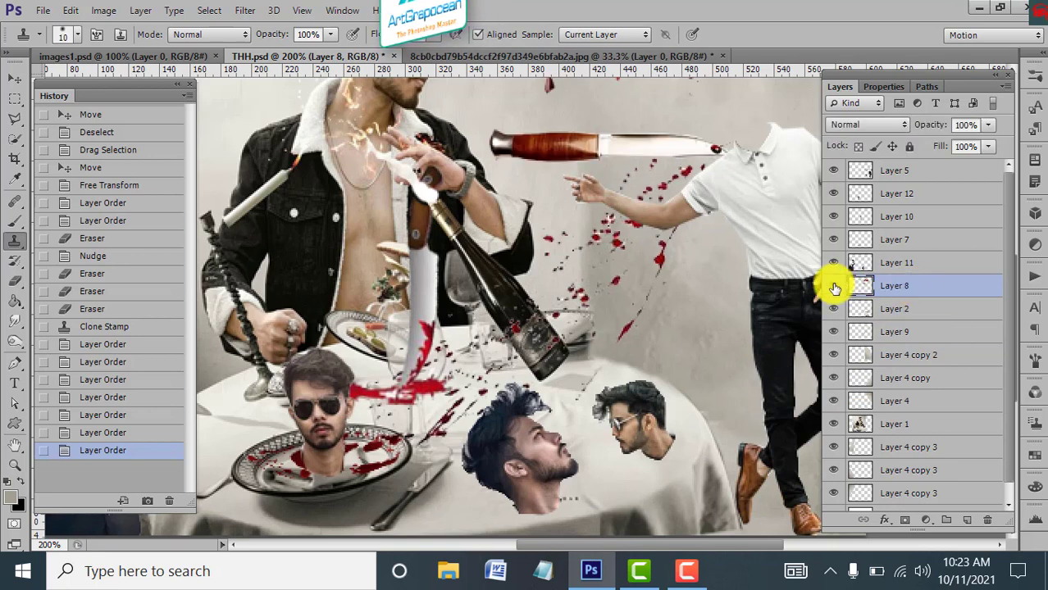
pyautogui.click(889, 263)
pyautogui.click(835, 263)
# Move Layer 7 and Layer 10 beneath Layer 11, checking each layer's content.
pyautogui.click(869, 240)
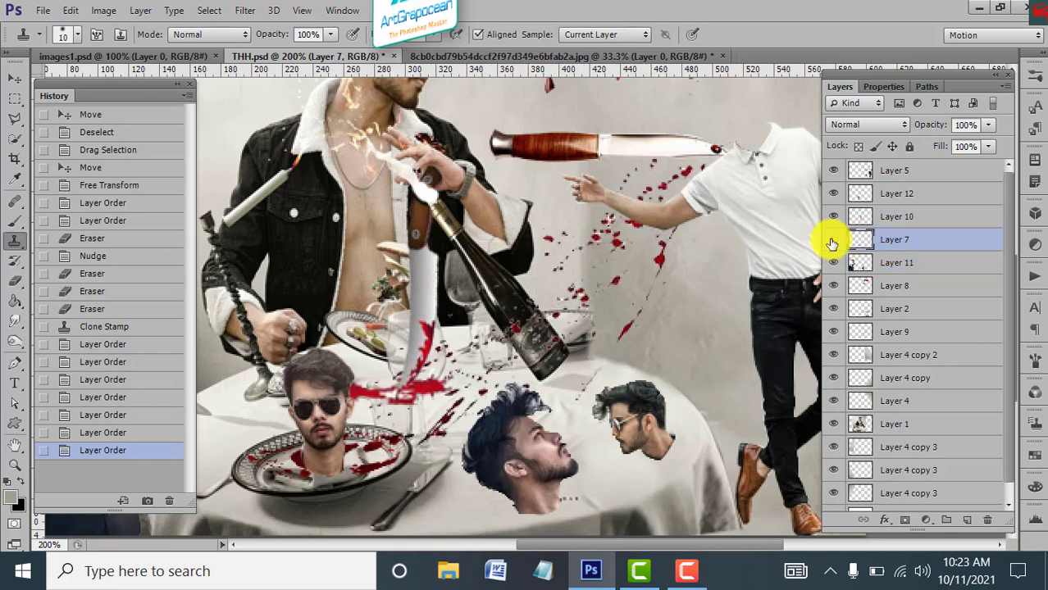
pyautogui.click(831, 242)
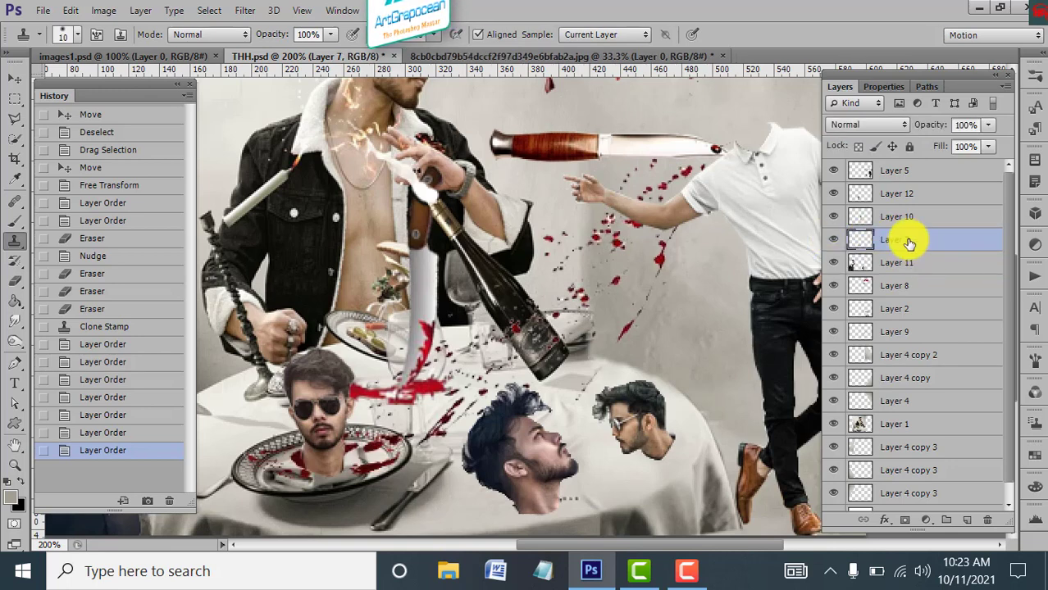
pyautogui.moveTo(905, 238)
pyautogui.mouseDown()
pyautogui.moveTo(901, 263)
pyautogui.moveTo(918, 266)
pyautogui.mouseUp()
pyautogui.click(833, 240)
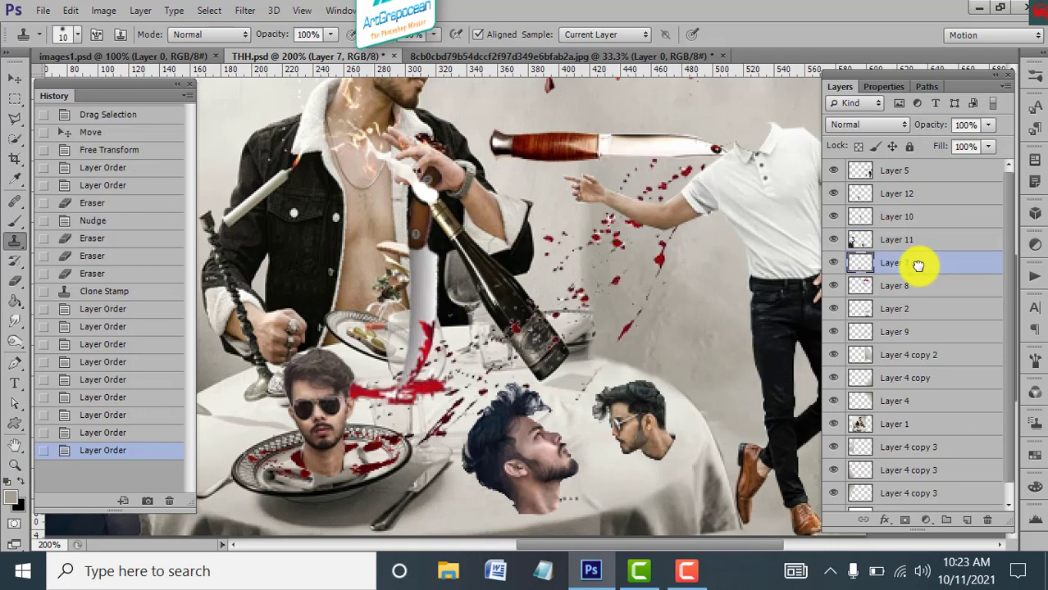
pyautogui.click(869, 217)
pyautogui.click(833, 216)
pyautogui.moveTo(908, 215); pyautogui.dragTo(907, 251)
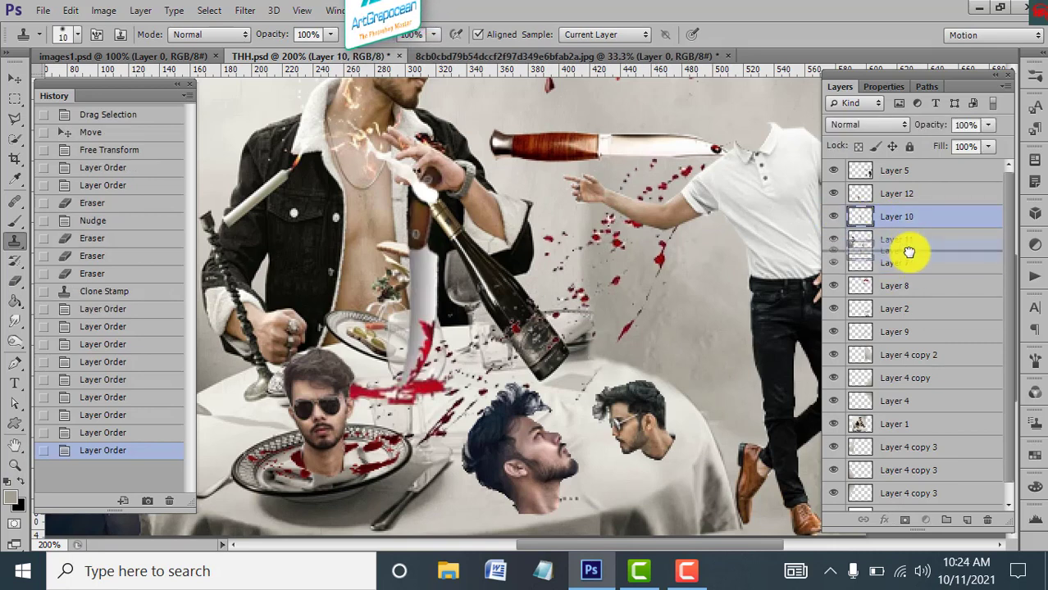
pyautogui.click(898, 193)
pyautogui.click(833, 193)
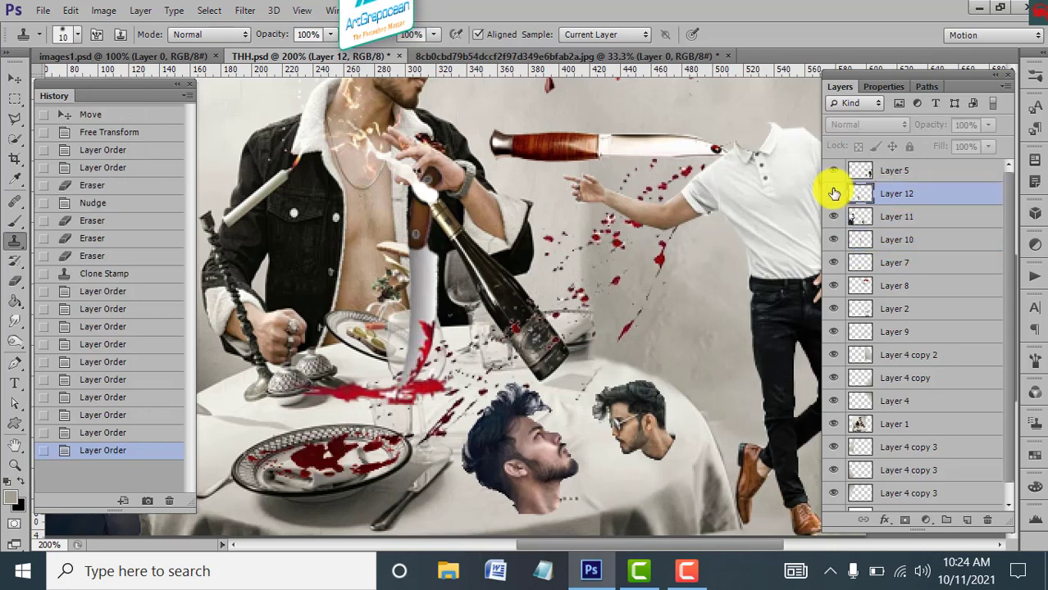
# Toggle Layer 5's visibility to confirm which head it holds.
pyautogui.click(883, 170)
pyautogui.click(833, 171)
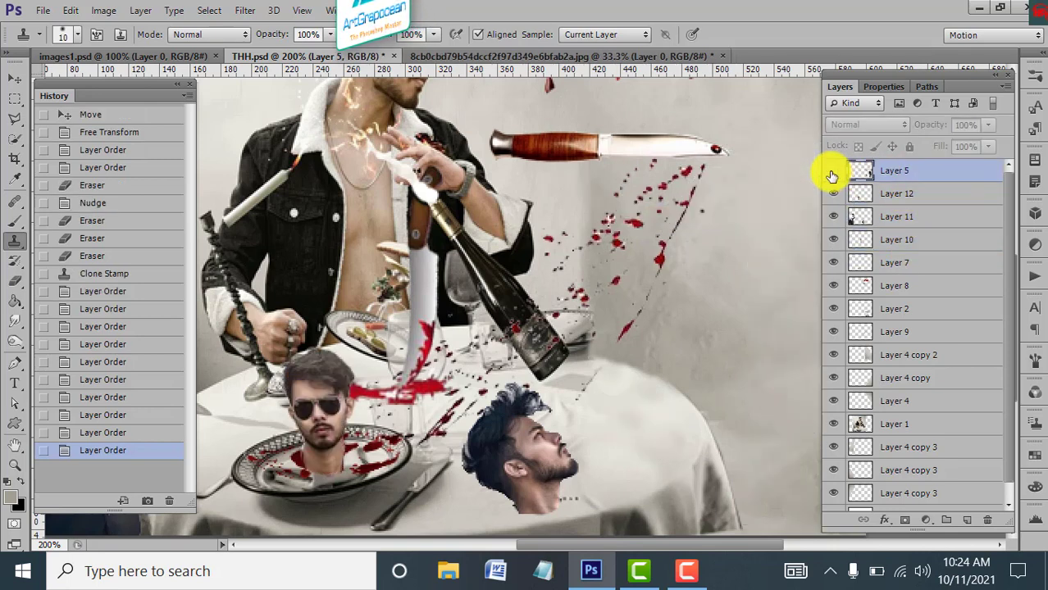
pyautogui.click(882, 217)
pyautogui.click(846, 173)
pyautogui.click(843, 174)
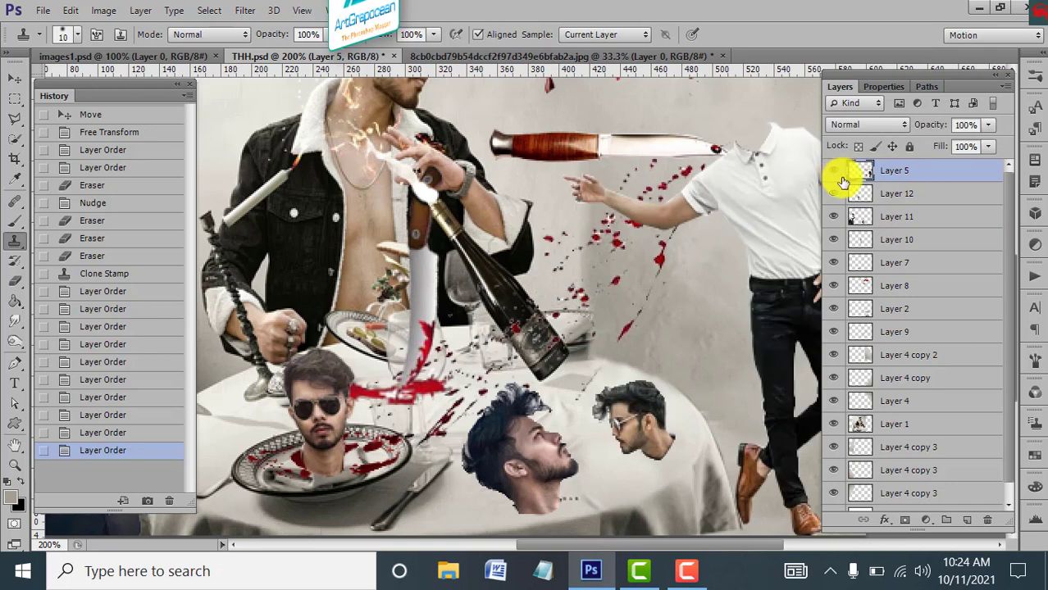
pyautogui.scroll(-1, 902, 435)
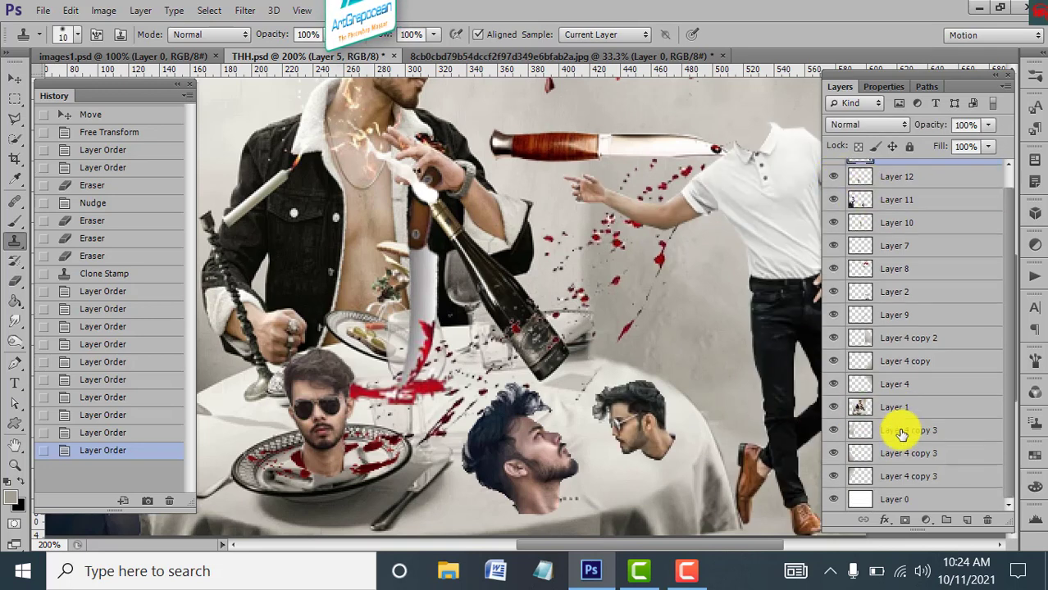
# Move Layer 9's blood splatter above Layer 2 and verify it.
pyautogui.click(893, 315)
pyautogui.click(832, 315)
pyautogui.click(833, 315)
pyautogui.click(891, 296)
pyautogui.click(833, 292)
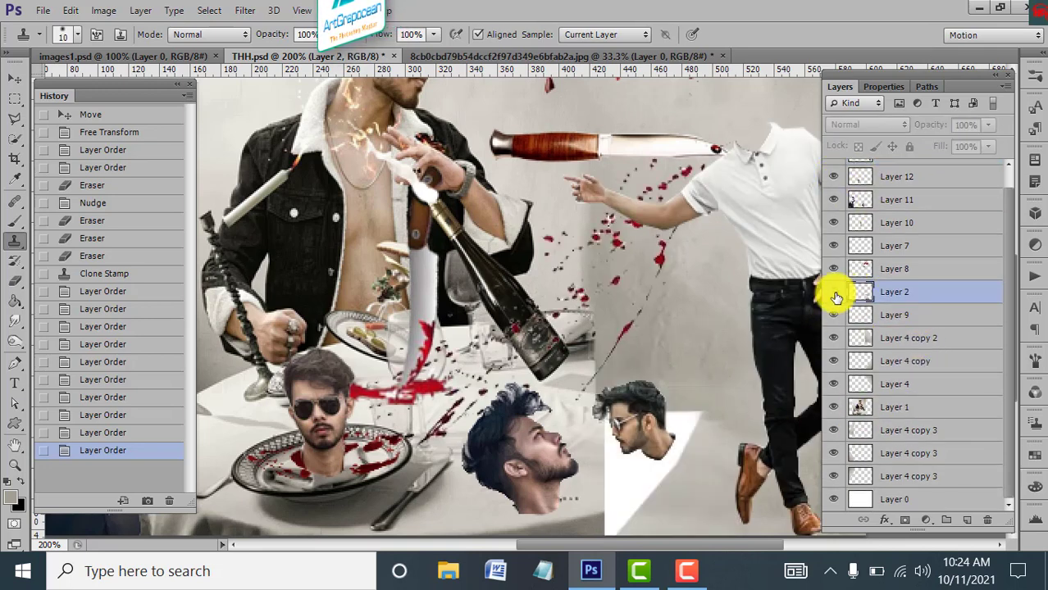
pyautogui.moveTo(886, 317); pyautogui.dragTo(889, 287)
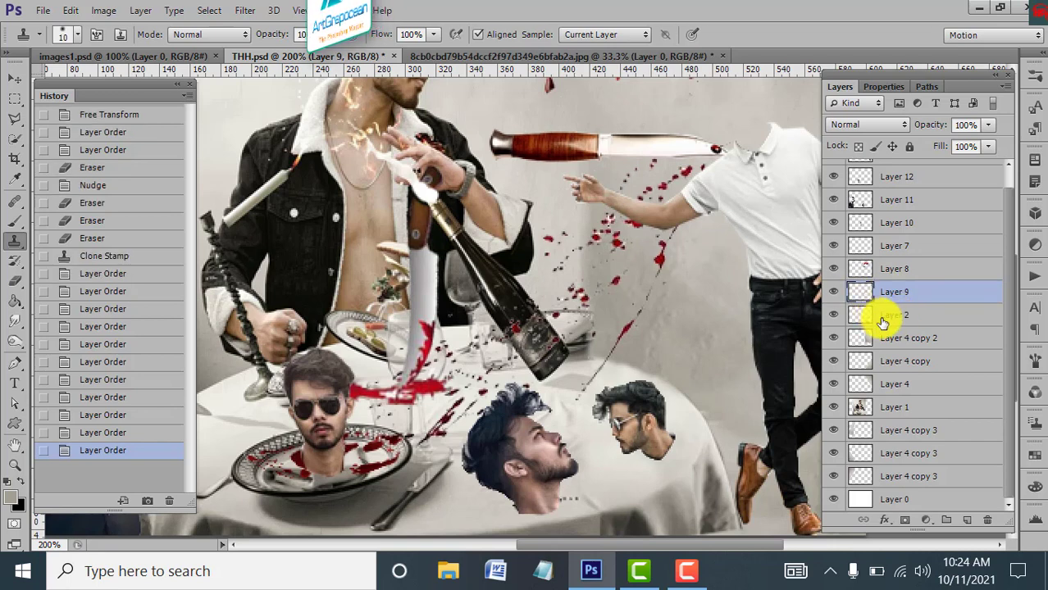
pyautogui.click(832, 292)
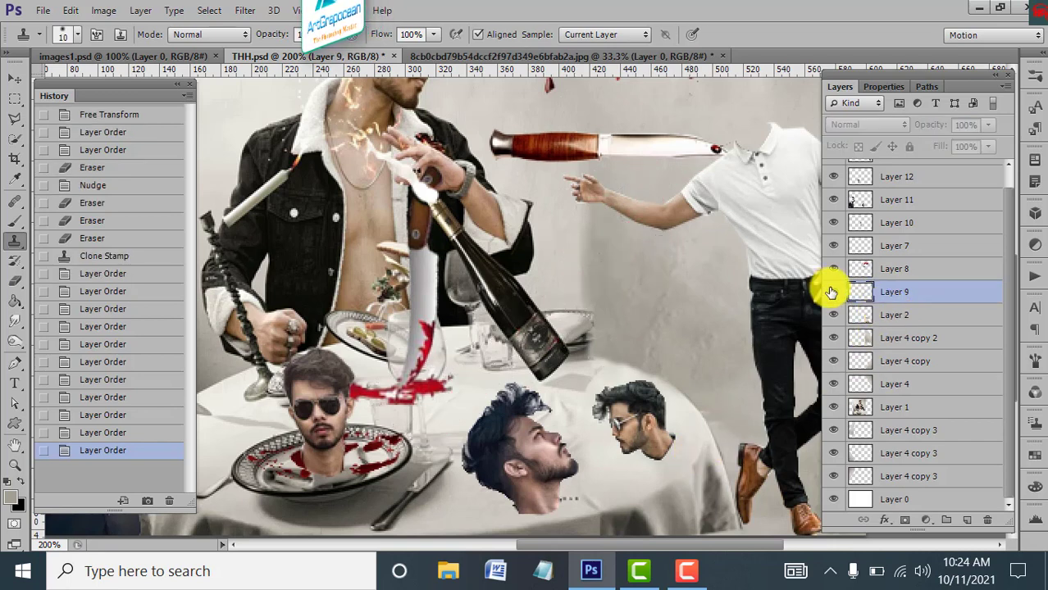
pyautogui.click(866, 315)
pyautogui.click(834, 316)
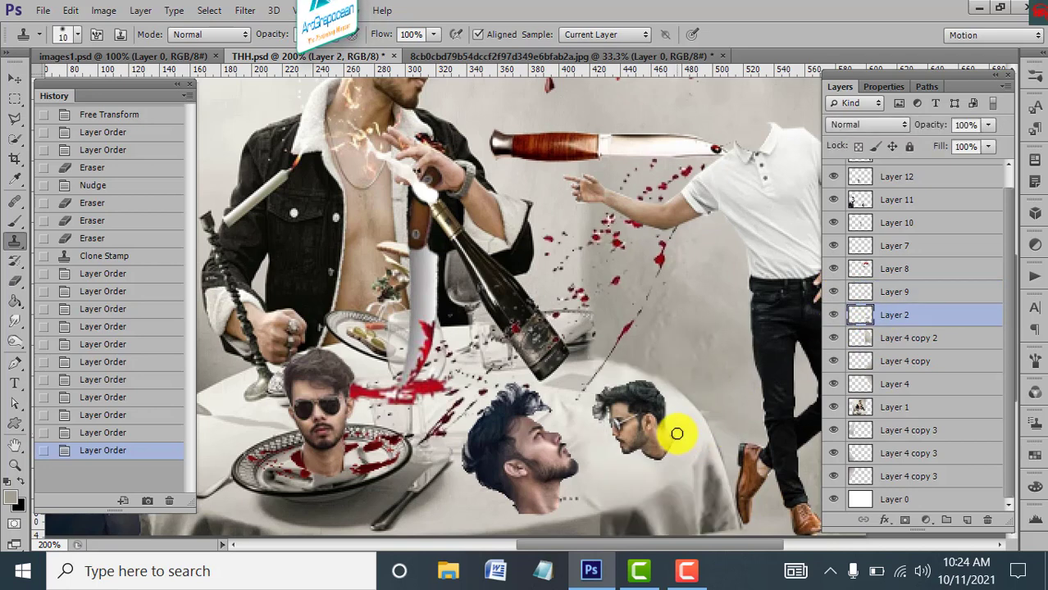
pyautogui.scroll(1, 936, 253)
# Clone tablecloth texture over the small sunglasses head's neck on Layer 5.
pyautogui.click(887, 171)
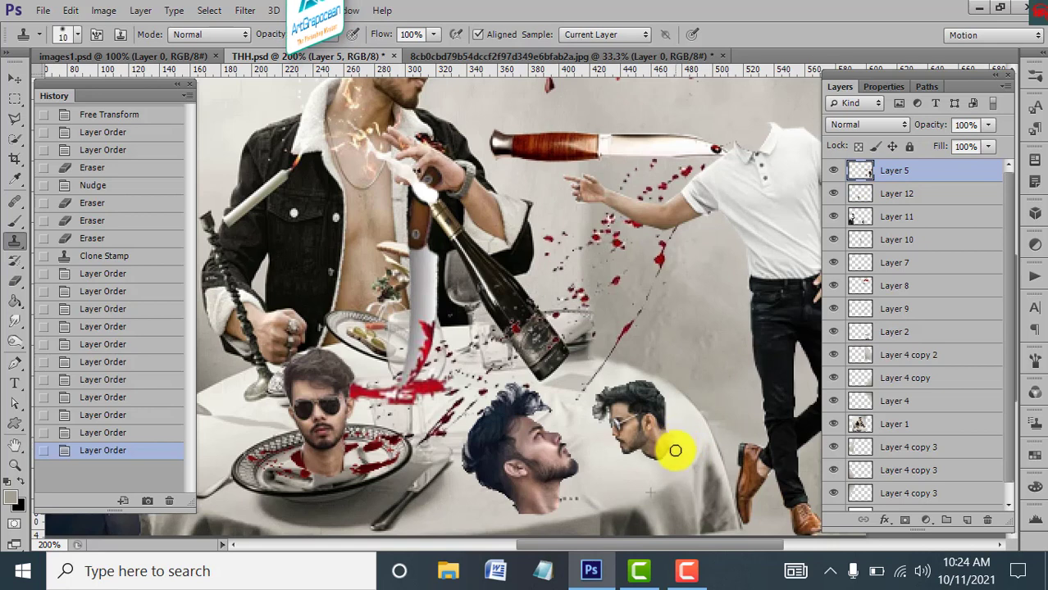
pyautogui.moveTo(652, 466); pyautogui.dragTo(667, 476)
pyautogui.hotkey('ctrl', 'z')
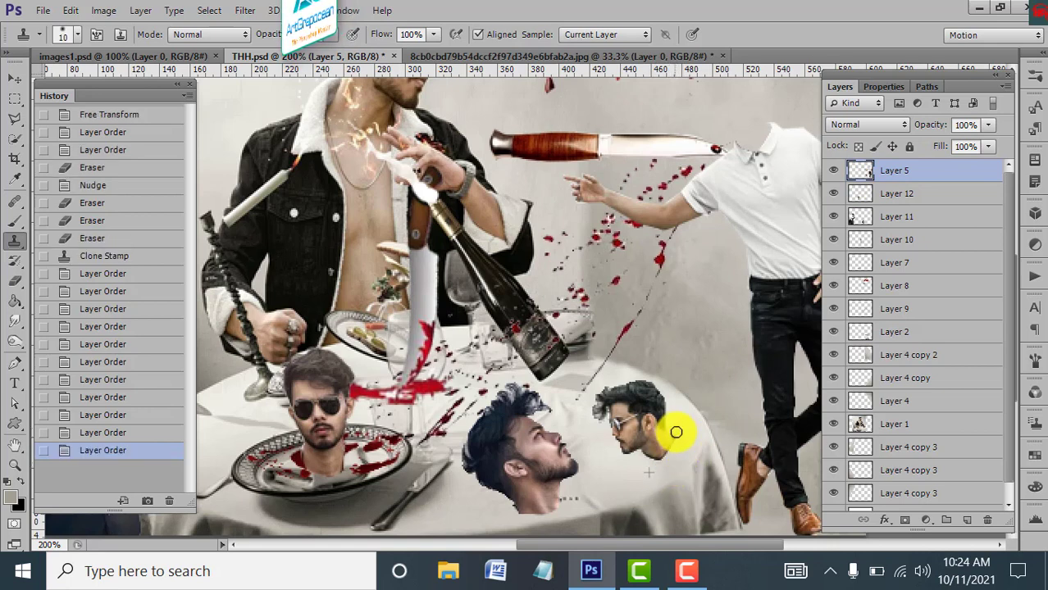
pyautogui.moveTo(676, 432); pyautogui.dragTo(676, 441)
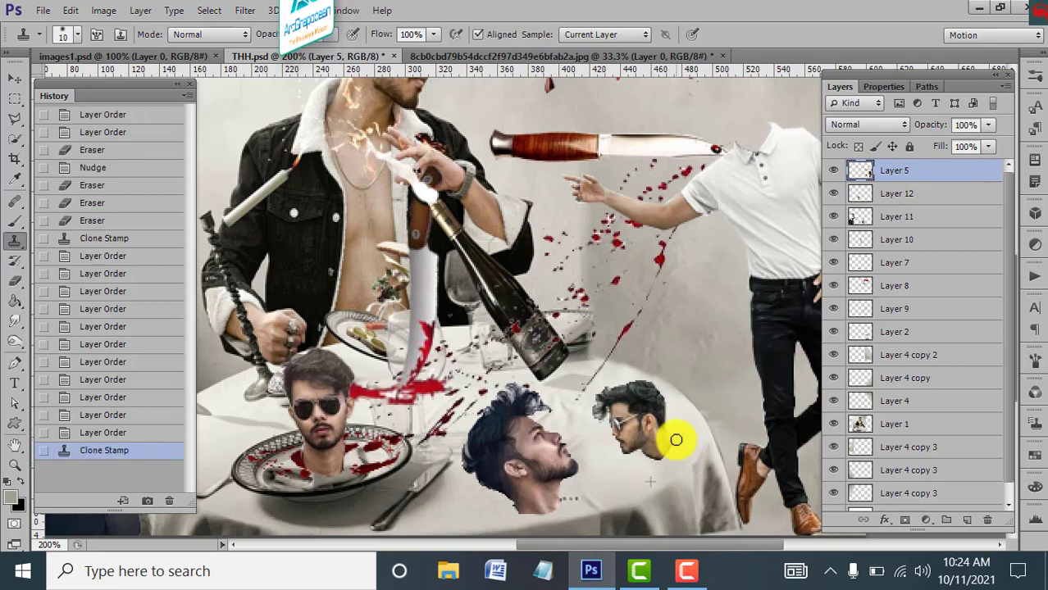
pyautogui.click(884, 332)
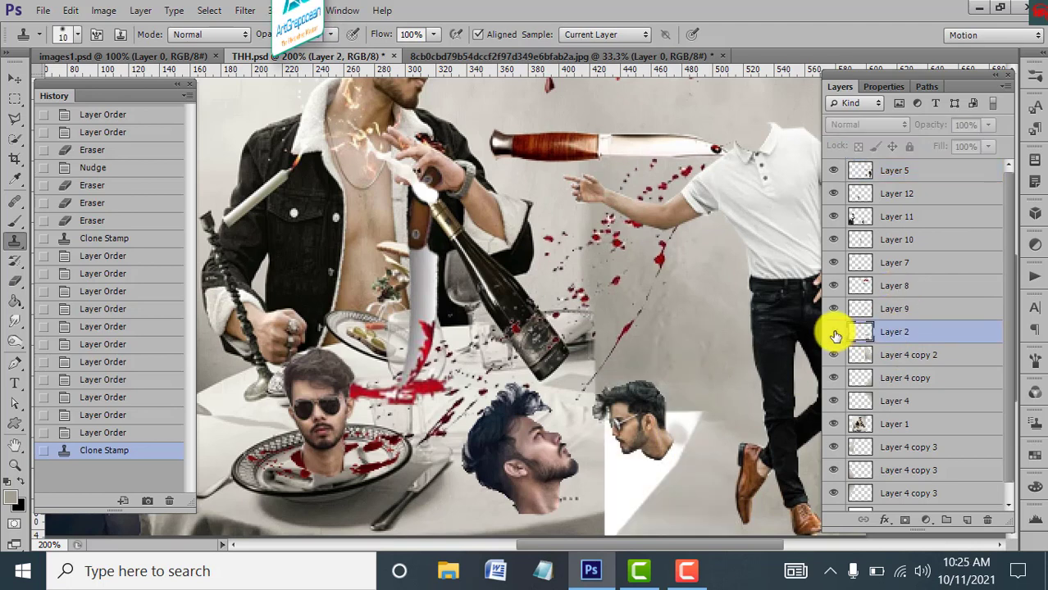
pyautogui.click(891, 172)
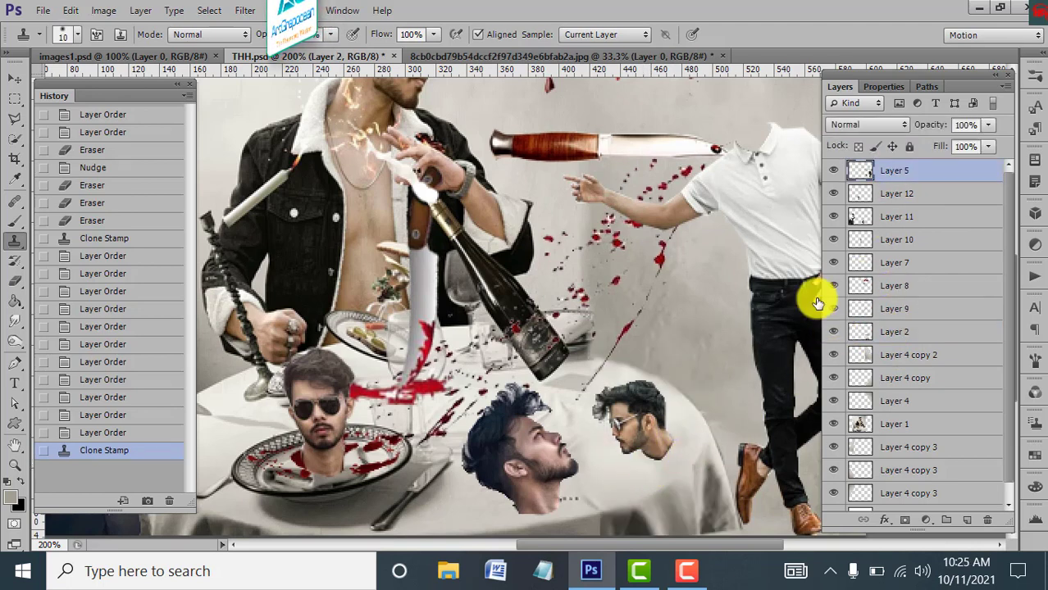
pyautogui.click(645, 458)
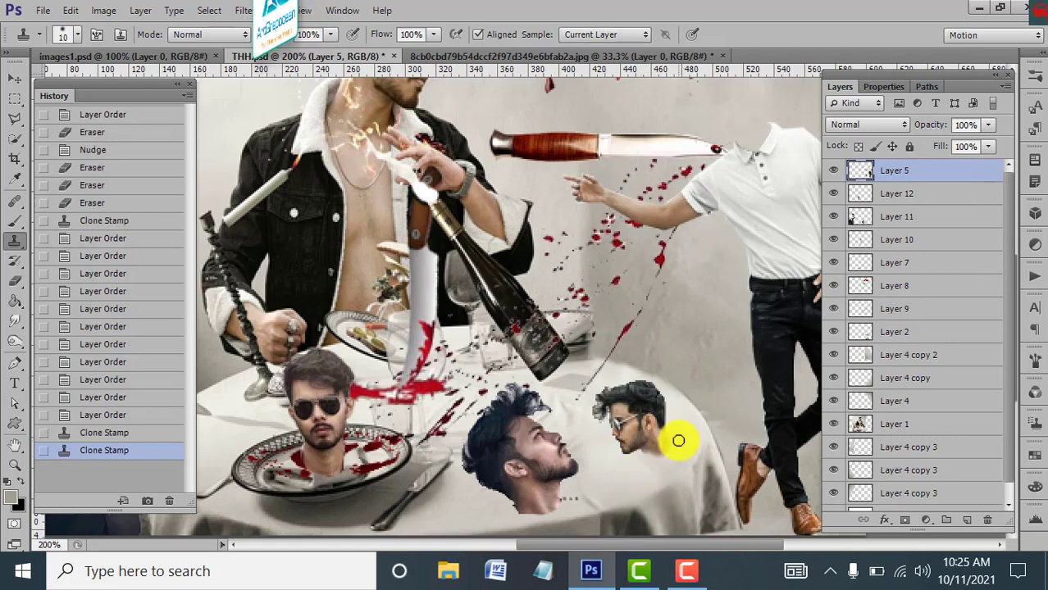
pyautogui.click(671, 454)
pyautogui.click(898, 195)
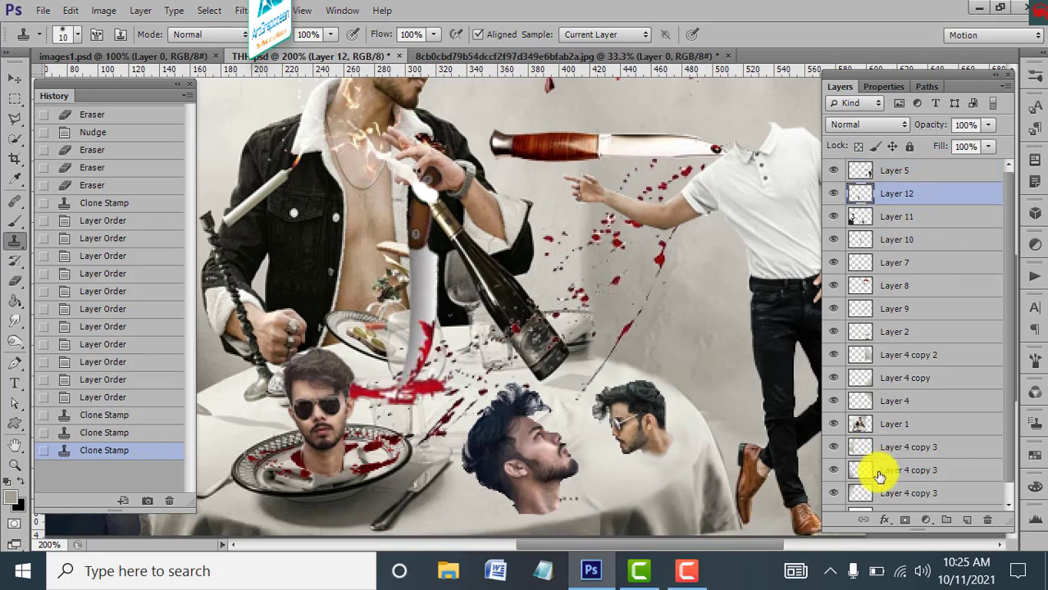
pyautogui.click(895, 425)
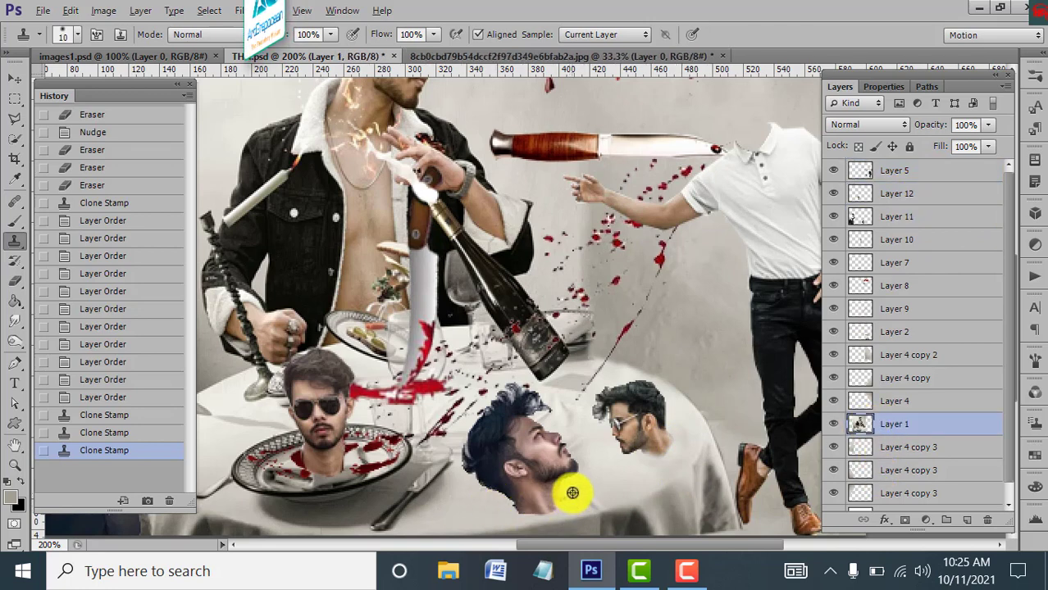
pyautogui.click(883, 195)
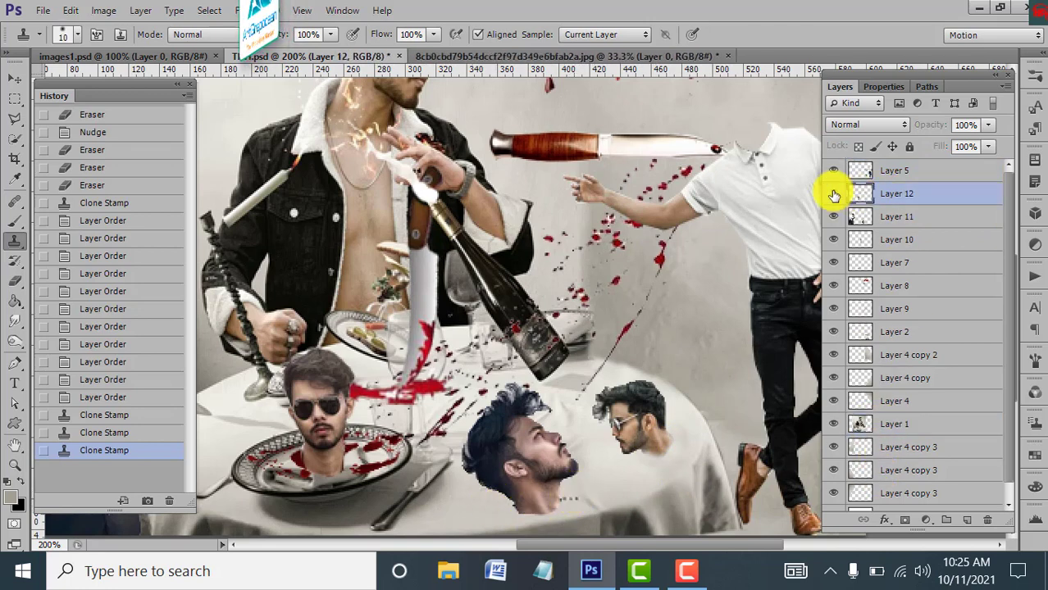
# Move Layer 11 to the top and clone tablecloth over the middle head's neck edge.
pyautogui.moveTo(850, 201)
pyautogui.mouseDown()
pyautogui.moveTo(895, 207)
pyautogui.moveTo(905, 172)
pyautogui.mouseUp()
pyautogui.moveTo(896, 212)
pyautogui.mouseDown()
pyautogui.moveTo(890, 227)
pyautogui.moveTo(846, 194)
pyautogui.mouseUp()
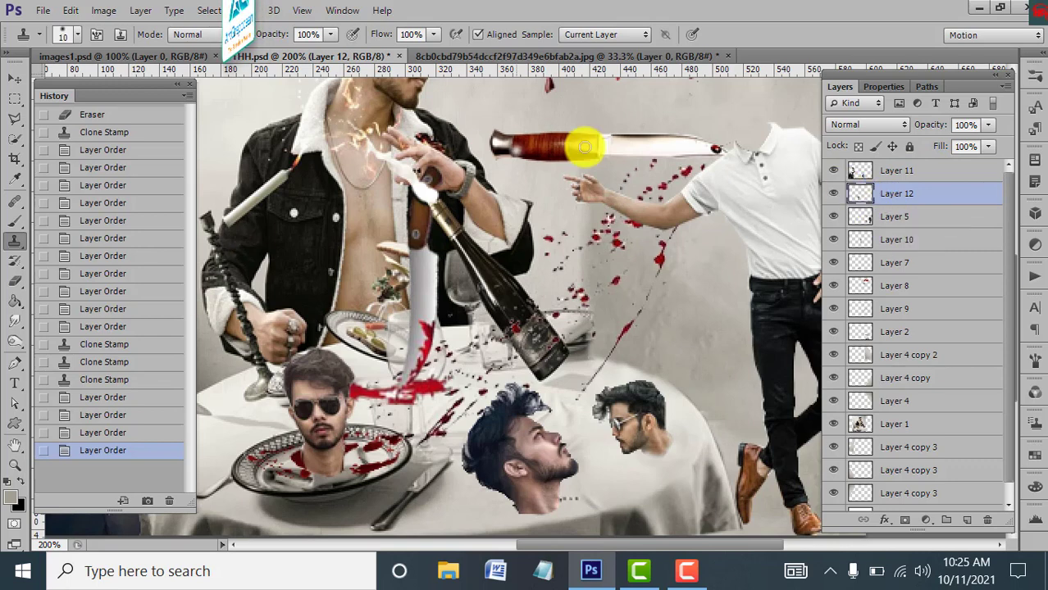
pyautogui.click(884, 171)
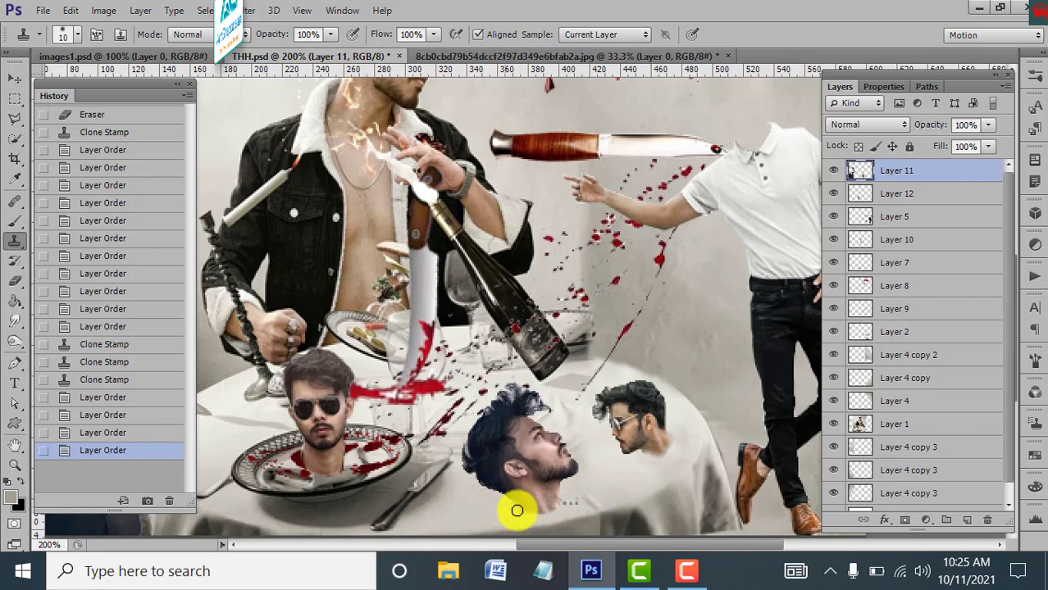
pyautogui.moveTo(520, 520); pyautogui.dragTo(583, 520)
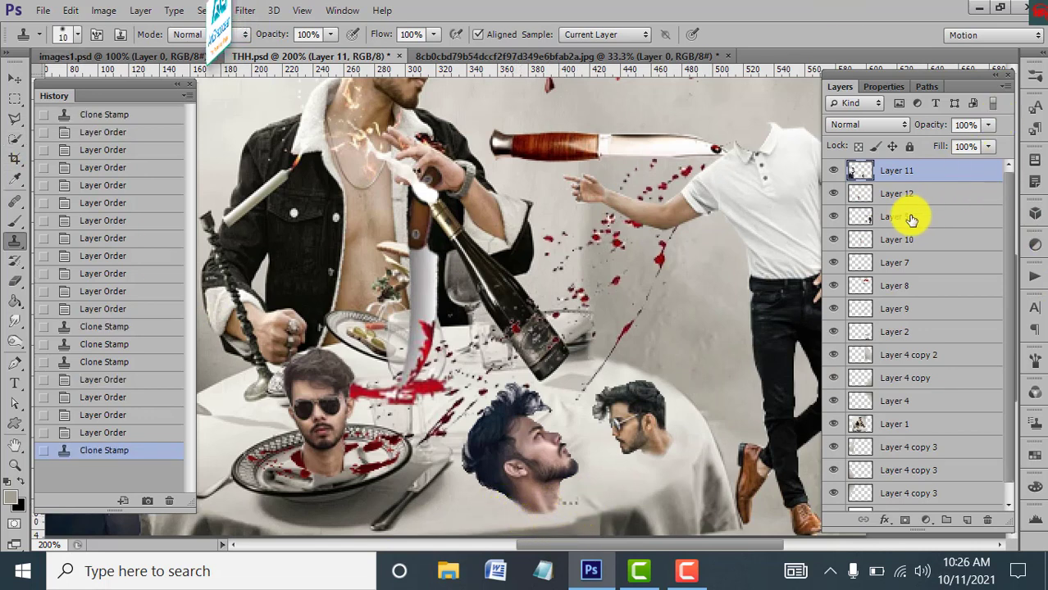
# Clone grey plate texture over the red blood smear on Layer 12.
pyautogui.click(896, 194)
pyautogui.click(833, 194)
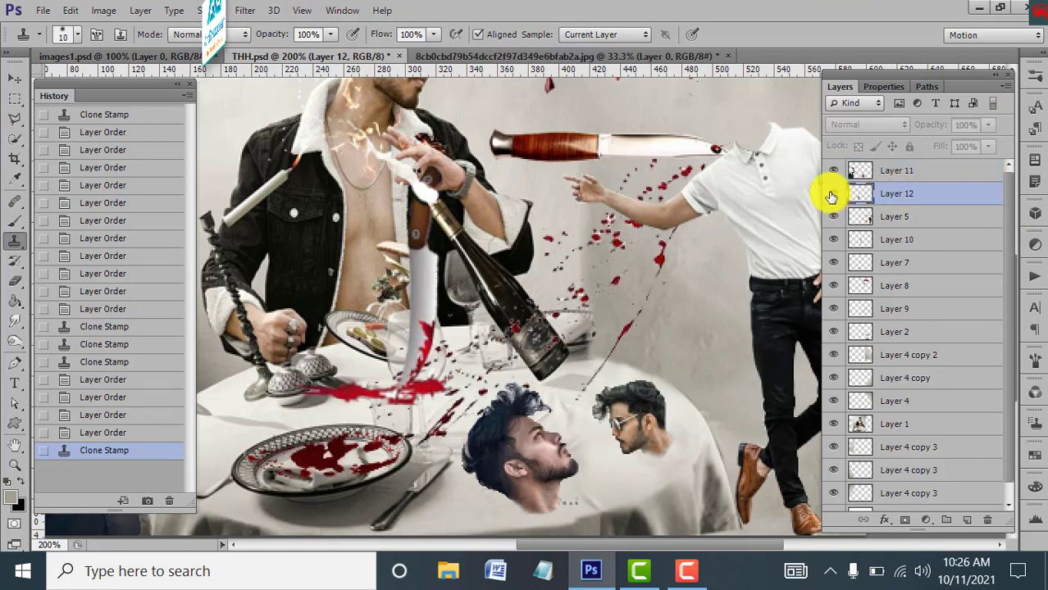
pyautogui.scroll(-1, 906, 446)
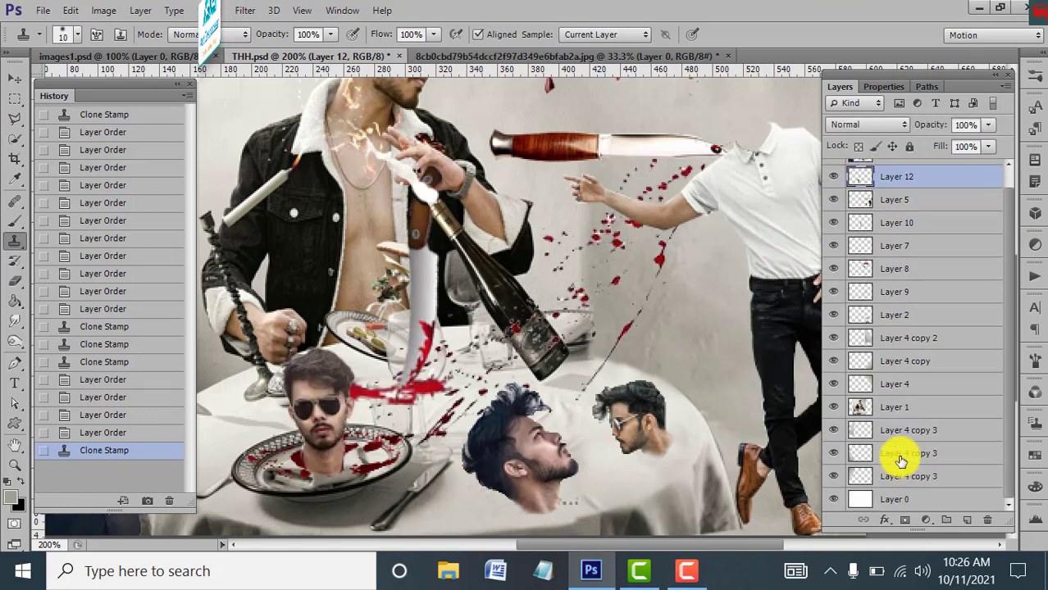
pyautogui.click(845, 410)
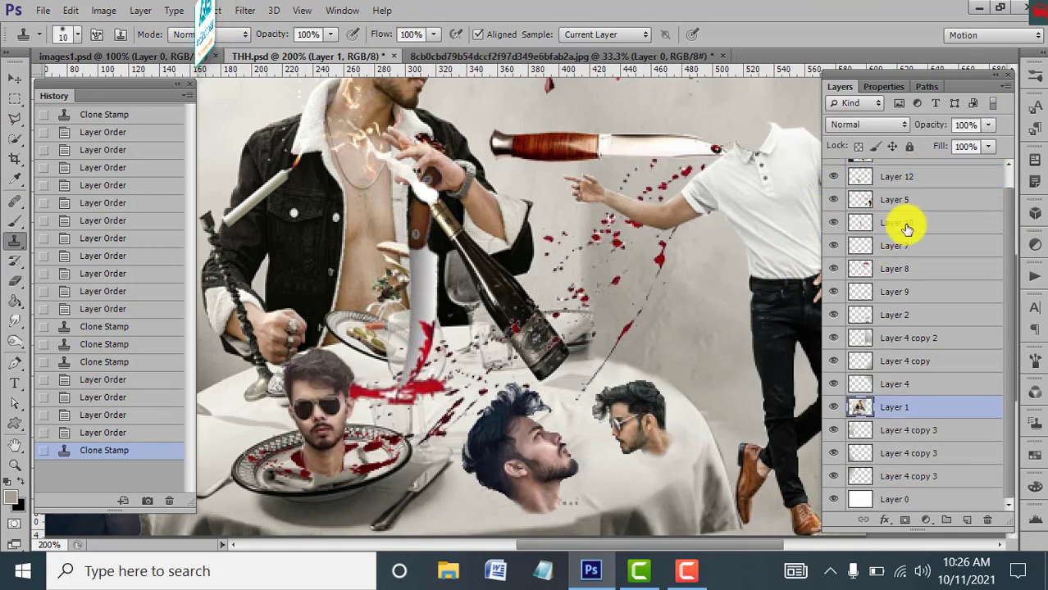
pyautogui.scroll(1, 905, 244)
pyautogui.click(893, 195)
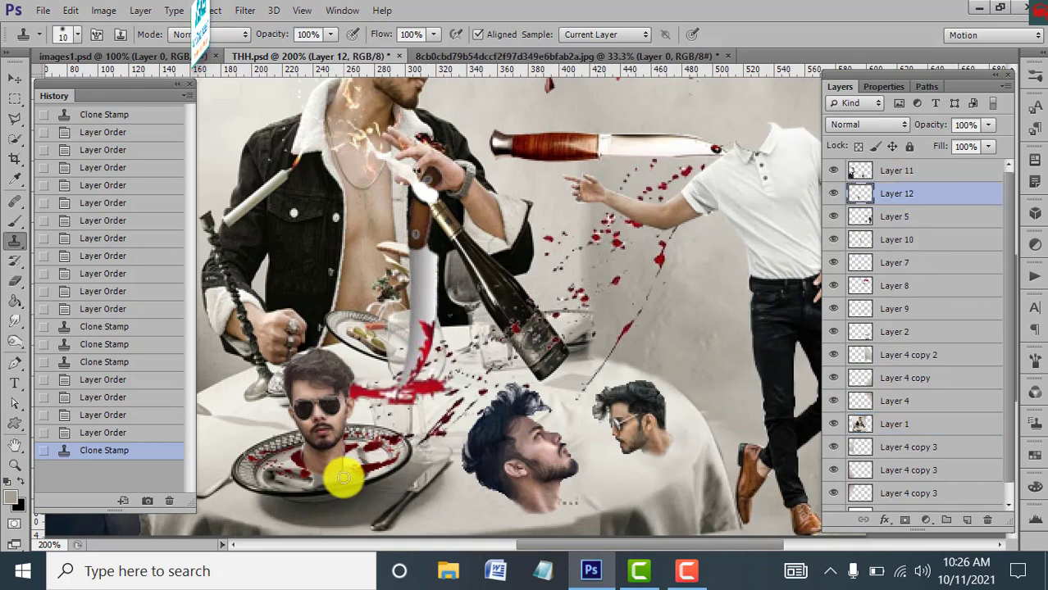
pyautogui.moveTo(318, 463); pyautogui.dragTo(355, 501)
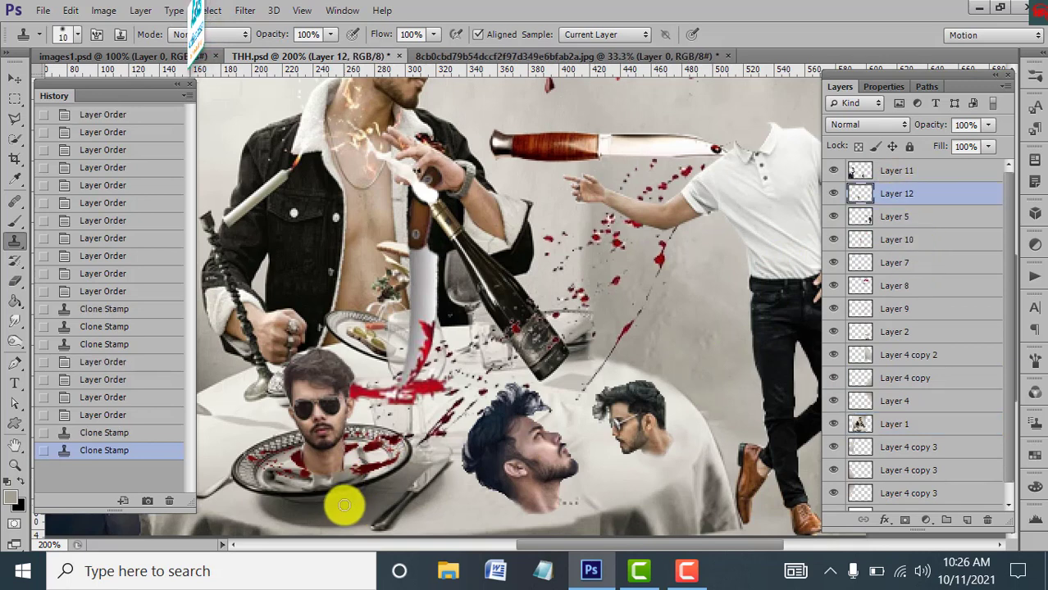
pyautogui.hotkey('ctrl', 'z')
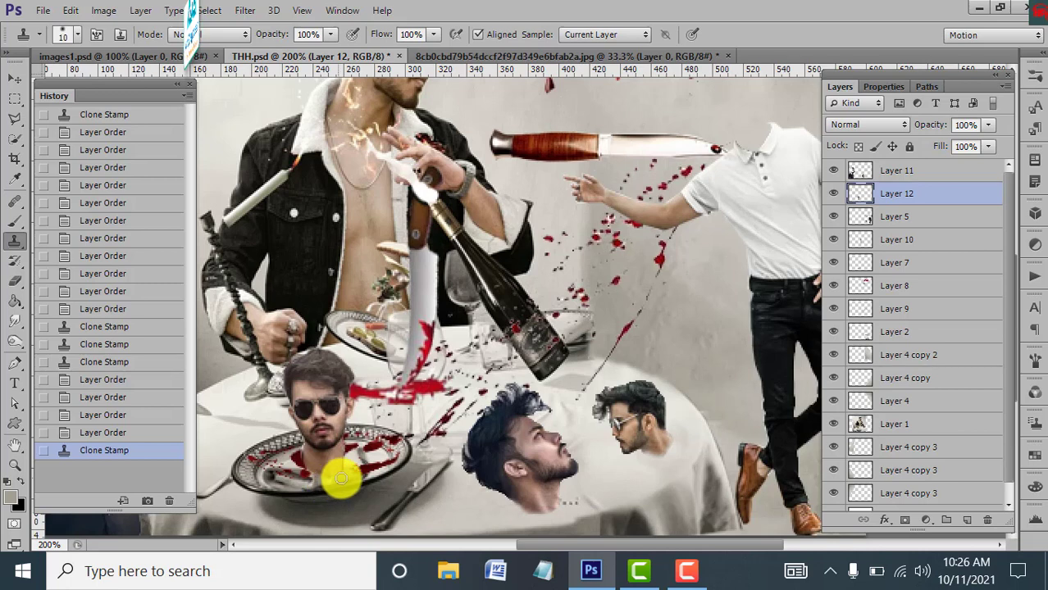
pyautogui.moveTo(301, 474); pyautogui.dragTo(356, 475)
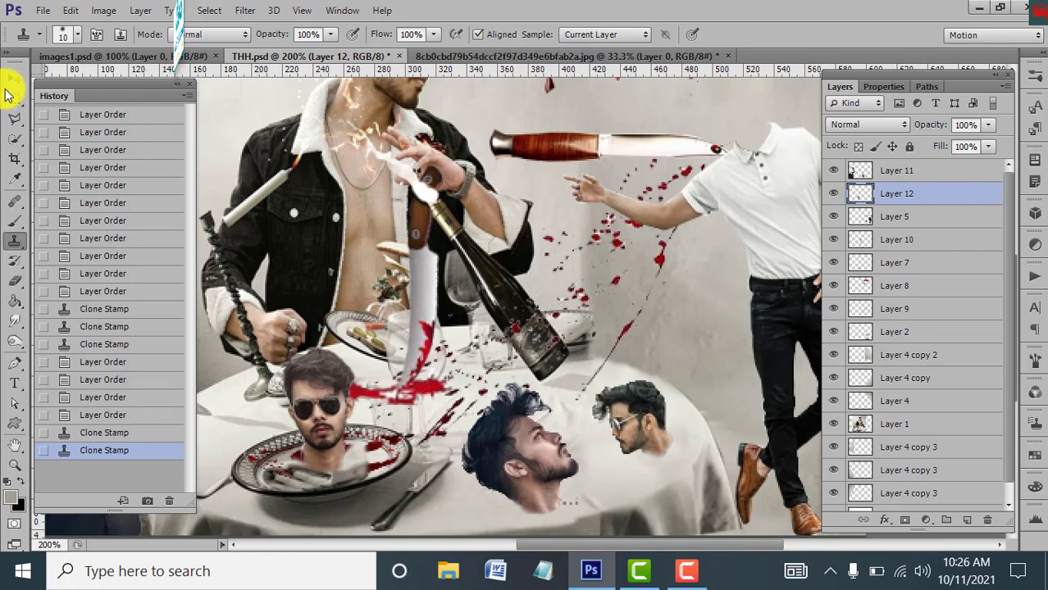
# Nudge Layer 12 down slightly and erase the plate rim under the head.
pyautogui.click(8, 87)
pyautogui.press('Down')
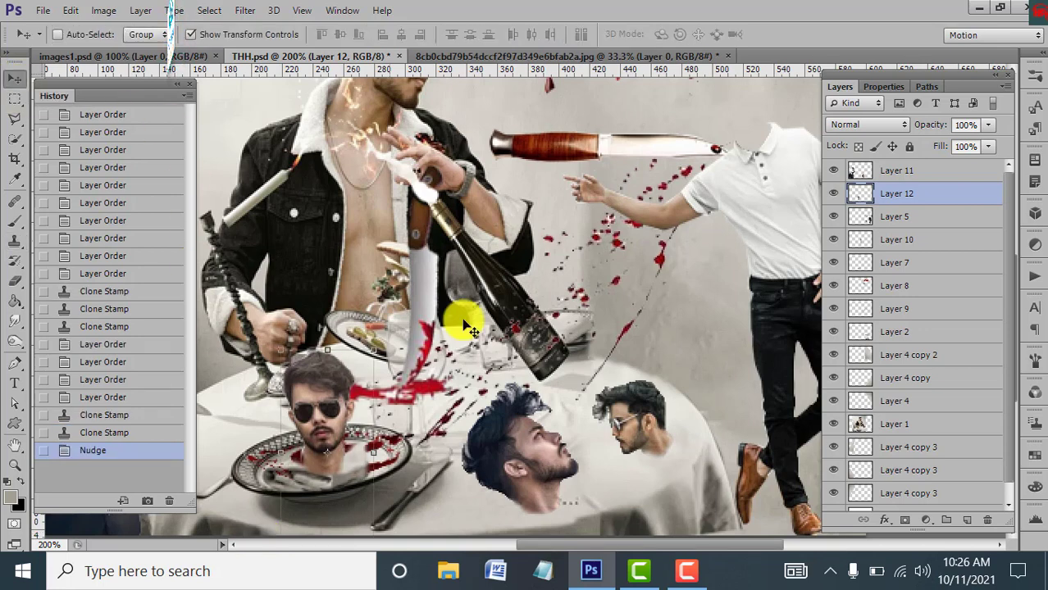
pyautogui.click(15, 281)
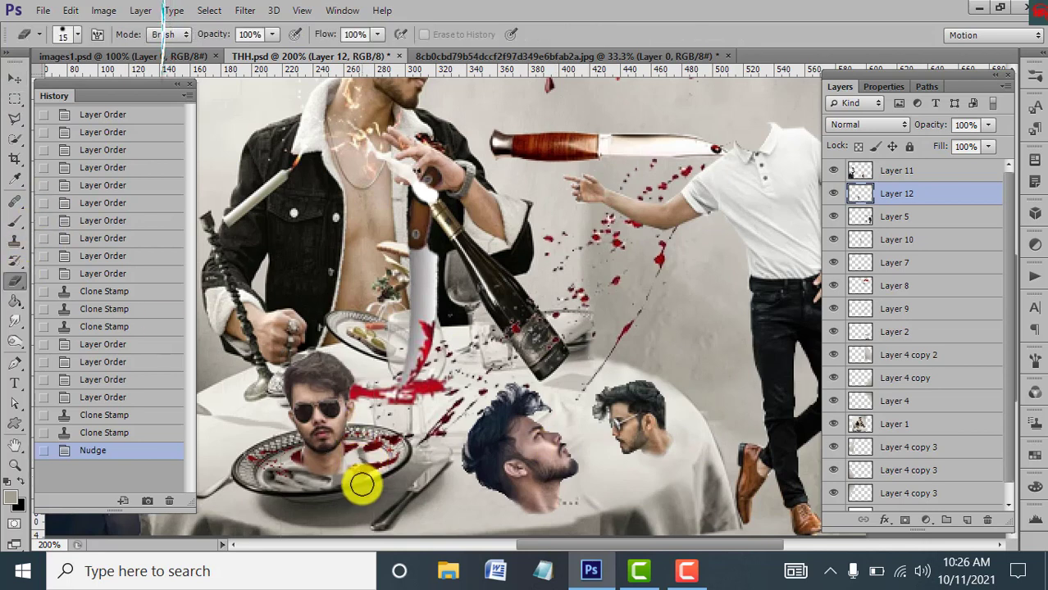
pyautogui.moveTo(286, 481); pyautogui.dragTo(395, 490)
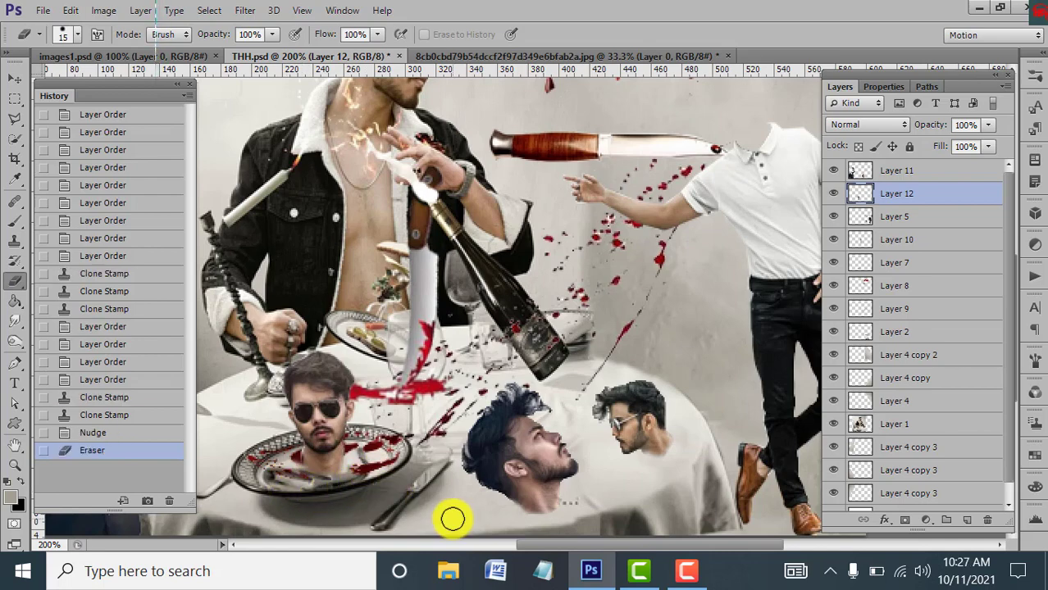
pyautogui.hotkey('ctrl', '-')
pyautogui.hotkey('ctrl', '-')
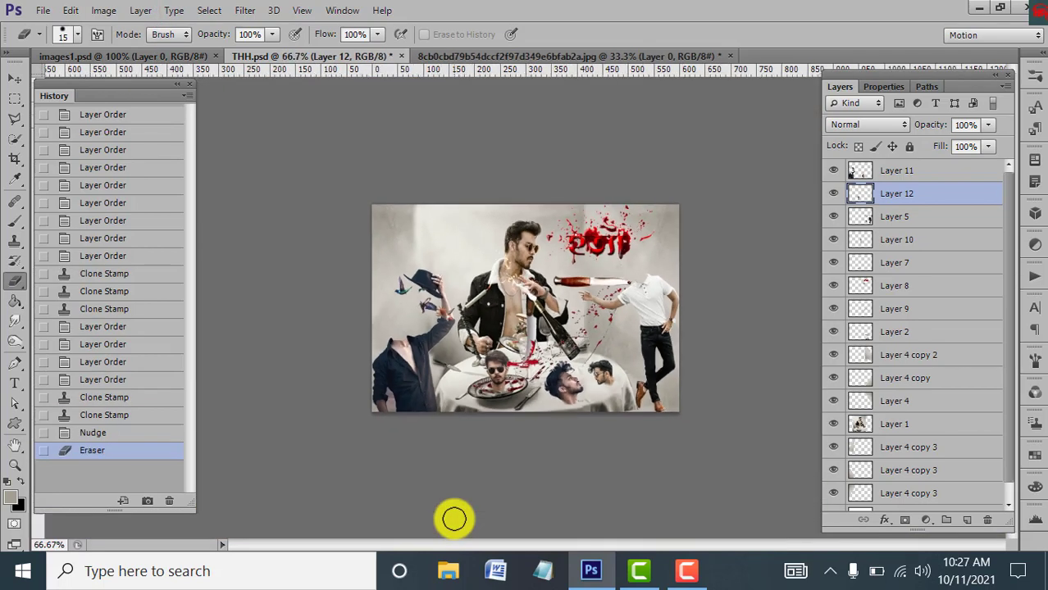
# Undo an accidental erase on Layer 1 and try moving Layer 7 below Layer 8.
pyautogui.click(863, 426)
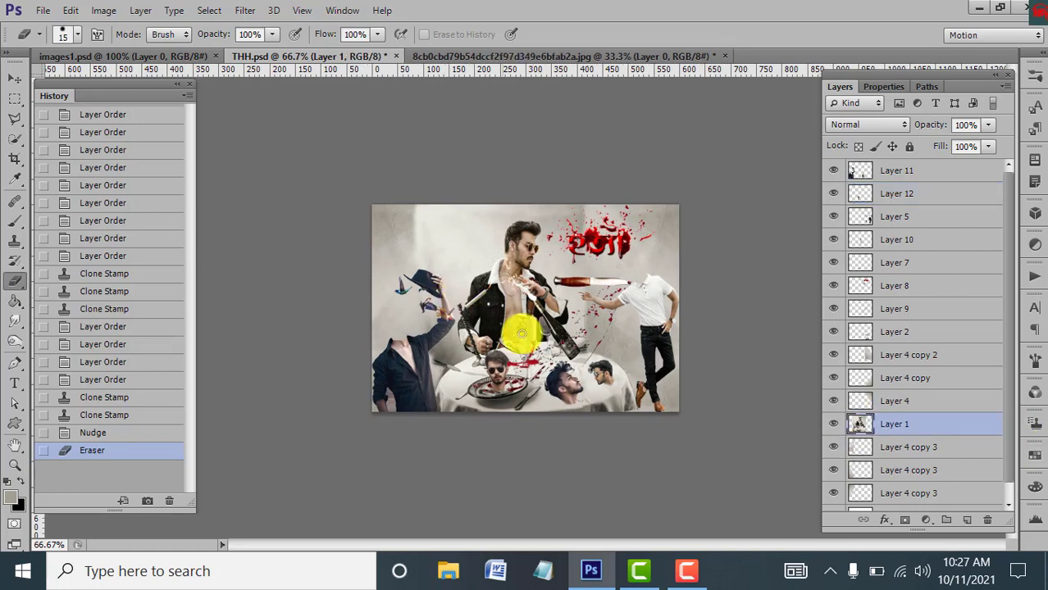
pyautogui.click(569, 352)
pyautogui.hotkey('ctrl', 'z')
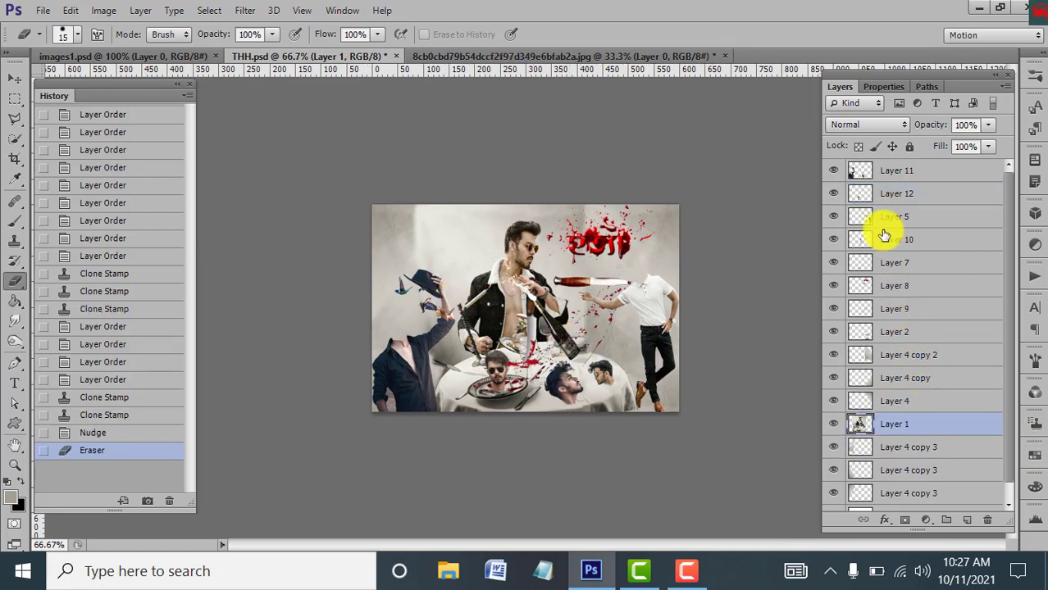
pyautogui.click(845, 242)
pyautogui.click(838, 263)
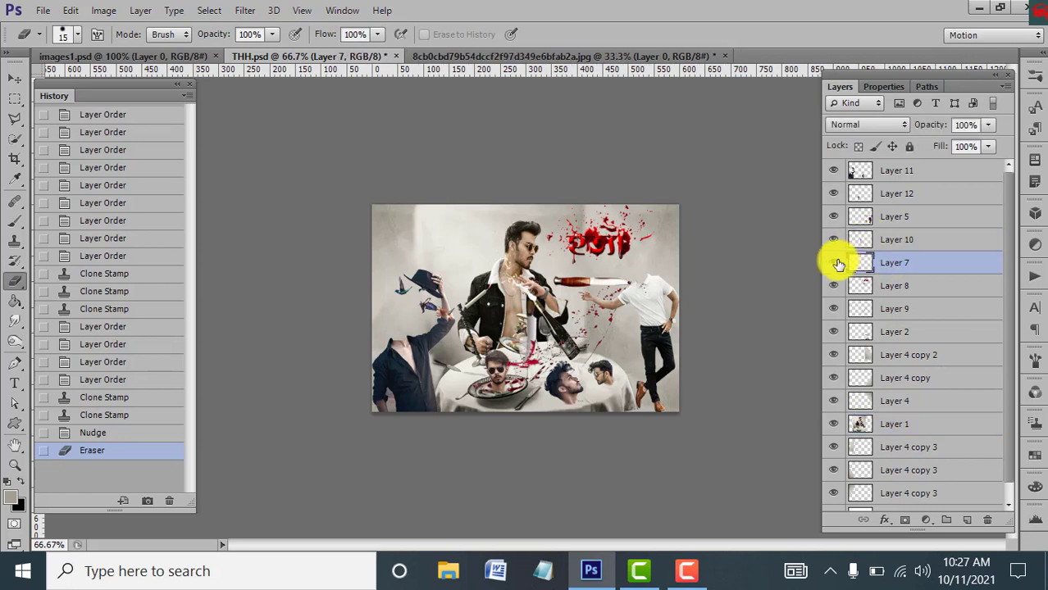
pyautogui.moveTo(837, 263); pyautogui.dragTo(892, 284)
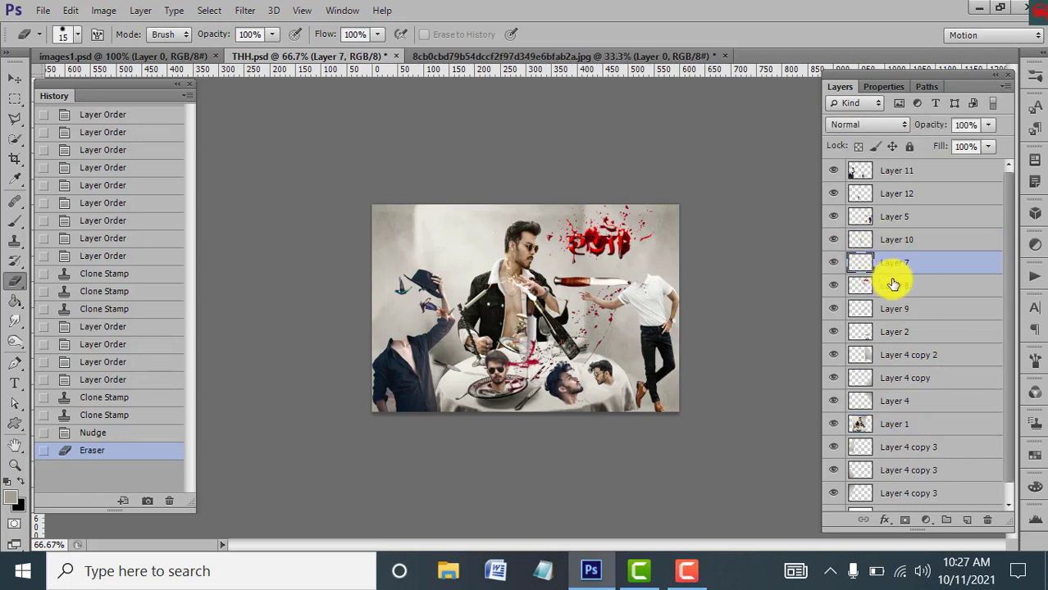
# Erase stray spatter pixels on Layer 9 near the head on the table.
pyautogui.click(853, 307)
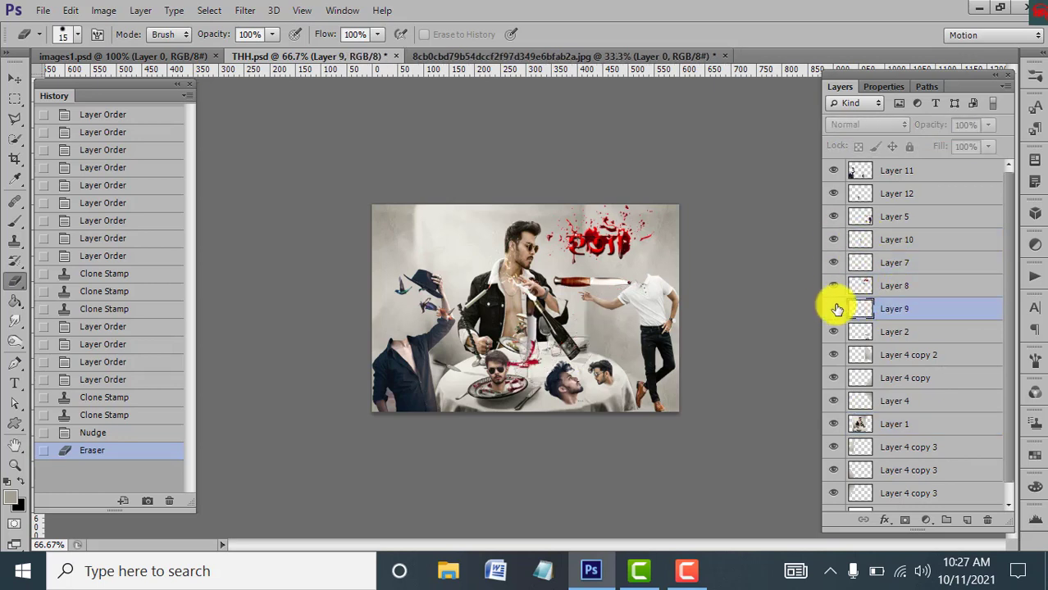
pyautogui.click(571, 349)
pyautogui.click(853, 168)
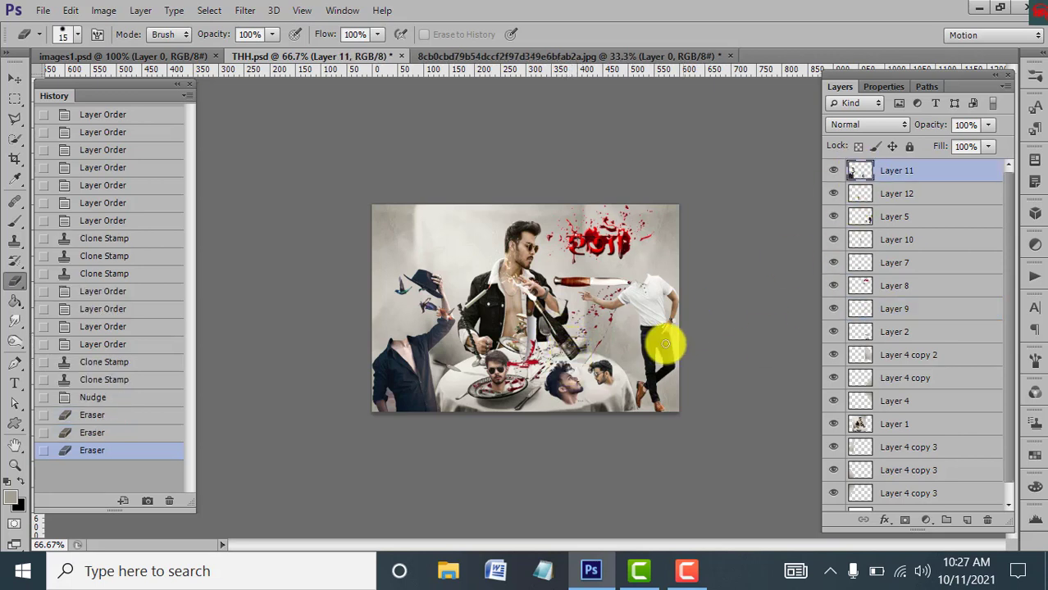
pyautogui.click(556, 366)
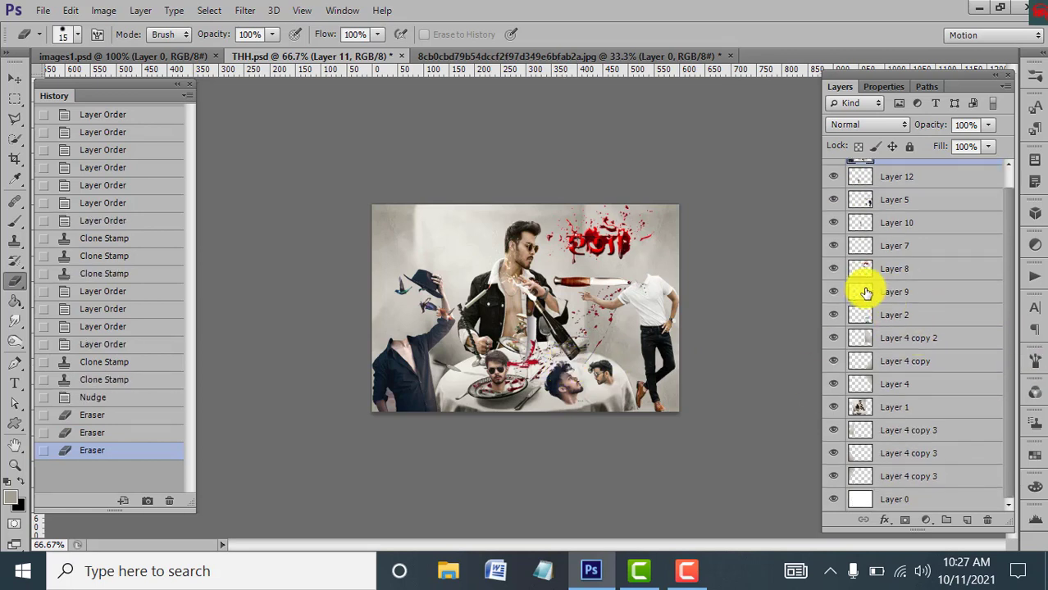
pyautogui.click(856, 292)
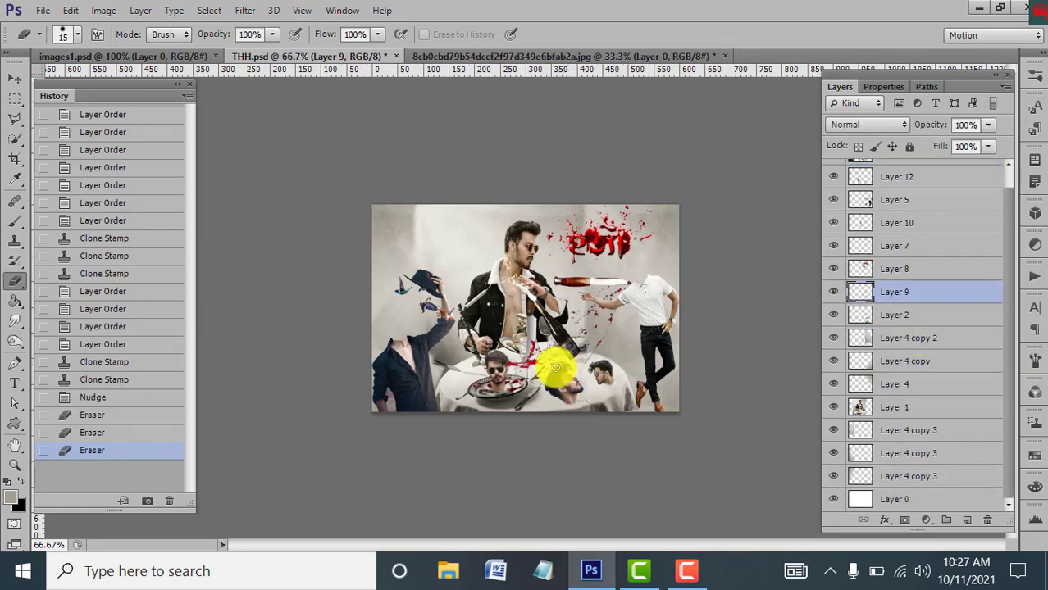
pyautogui.moveTo(567, 368); pyautogui.dragTo(558, 377)
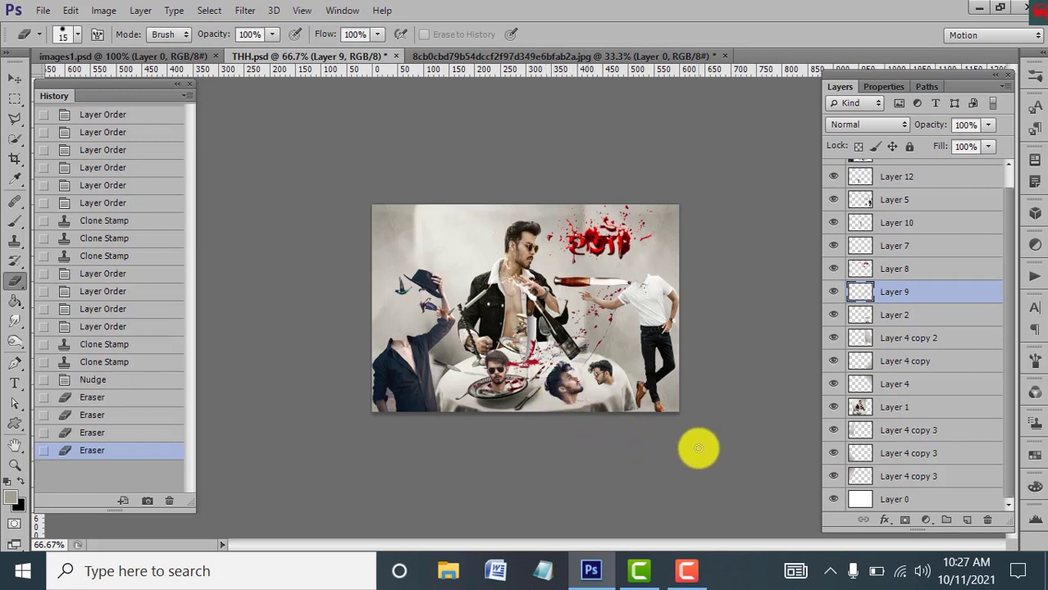
pyautogui.click(891, 407)
# Dismiss the history-eraser error and set the Clone Stamp brush to size 30.
pyautogui.click(443, 361)
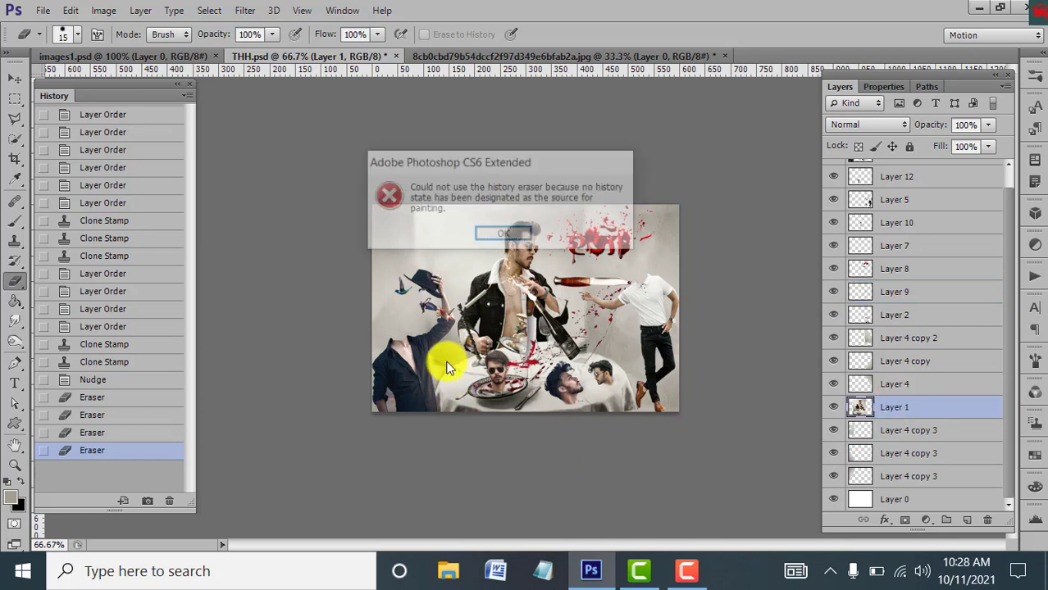
pyautogui.click(514, 239)
pyautogui.click(14, 241)
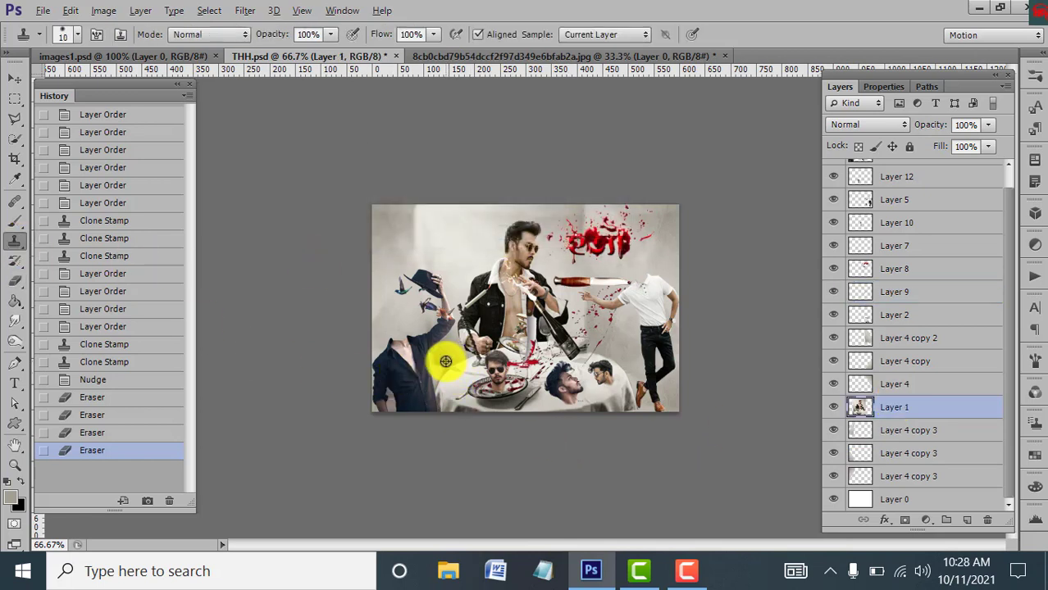
pyautogui.press(']')
pyautogui.press(']')
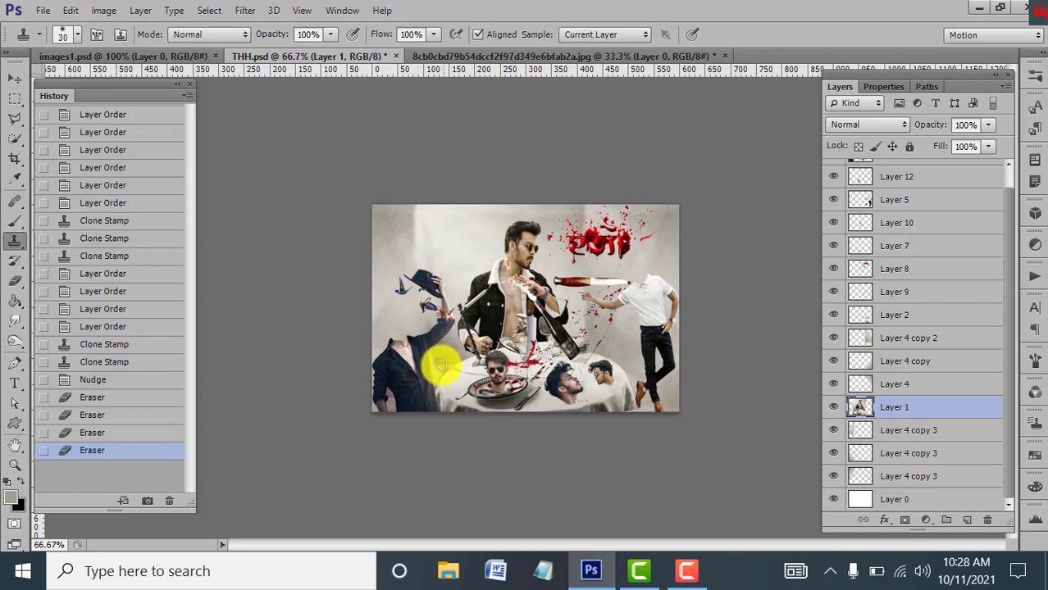
pyautogui.moveTo(447, 357); pyautogui.dragTo(448, 354)
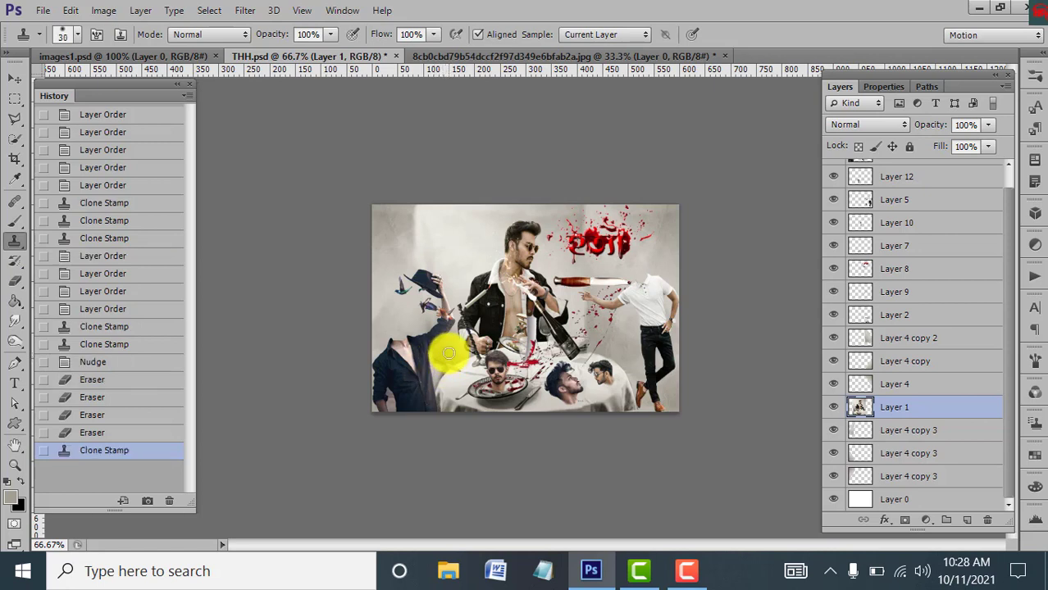
pyautogui.moveTo(164, 451); pyautogui.dragTo(169, 501)
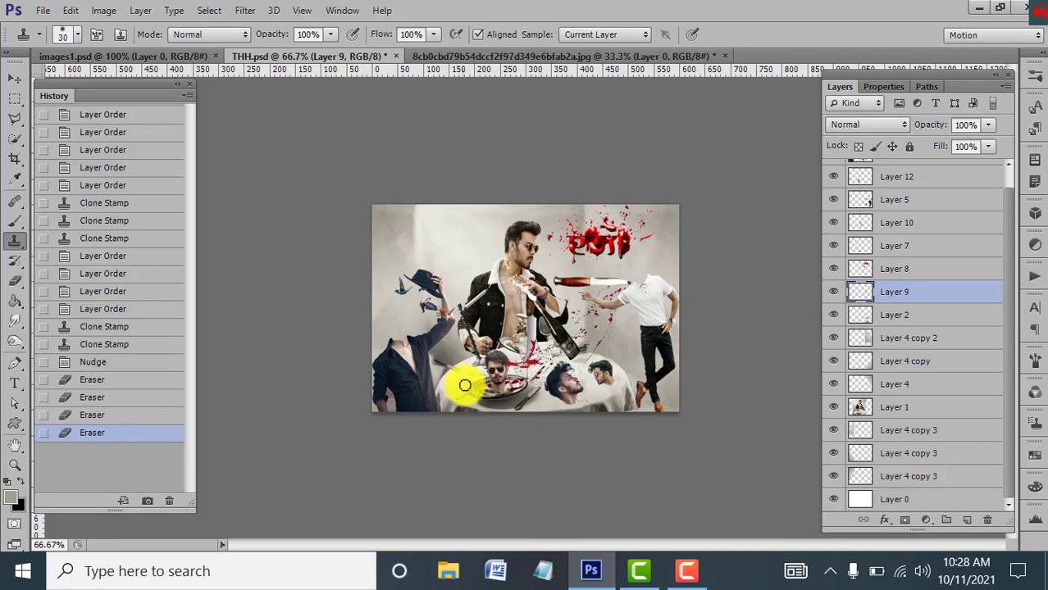
# Clone tablecloth texture over the leftover shirt patch beside the plate on Layer 1.
pyautogui.click(869, 409)
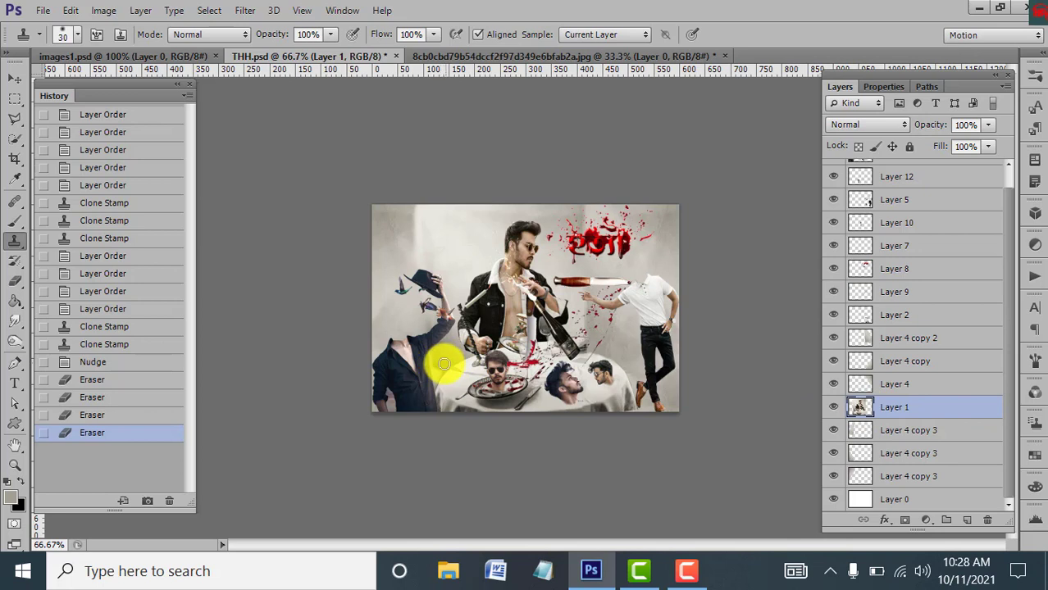
pyautogui.click(440, 364)
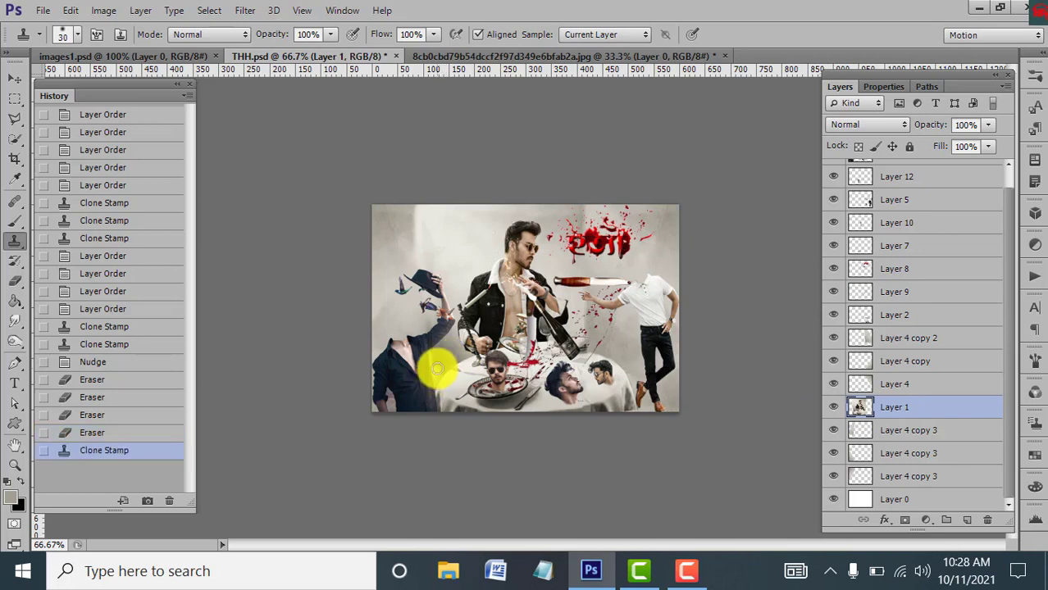
pyautogui.moveTo(439, 366); pyautogui.dragTo(438, 386)
pyautogui.hotkey('ctrl', 'z')
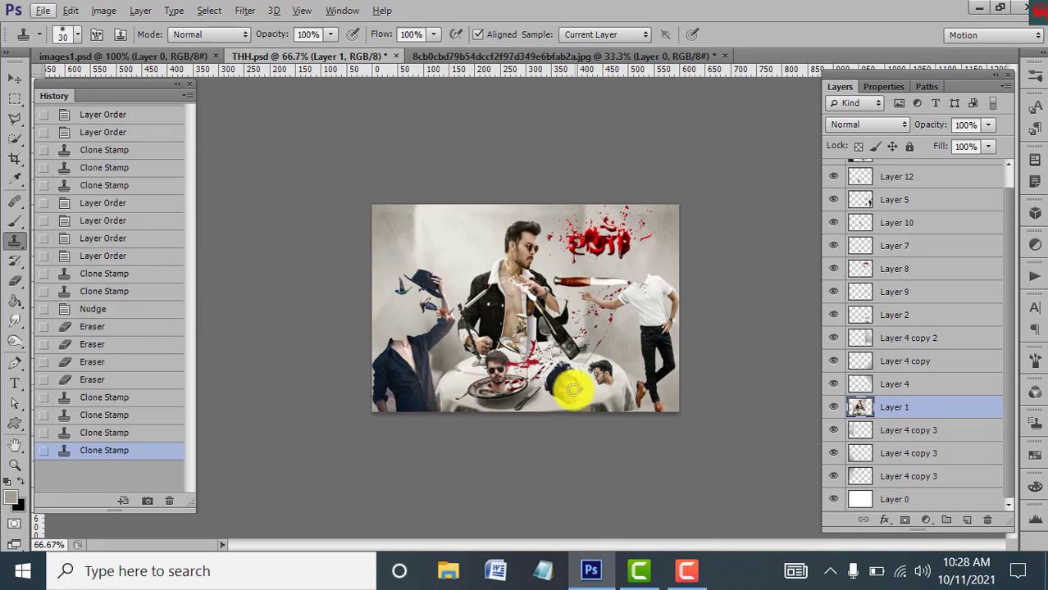
pyautogui.click(456, 370)
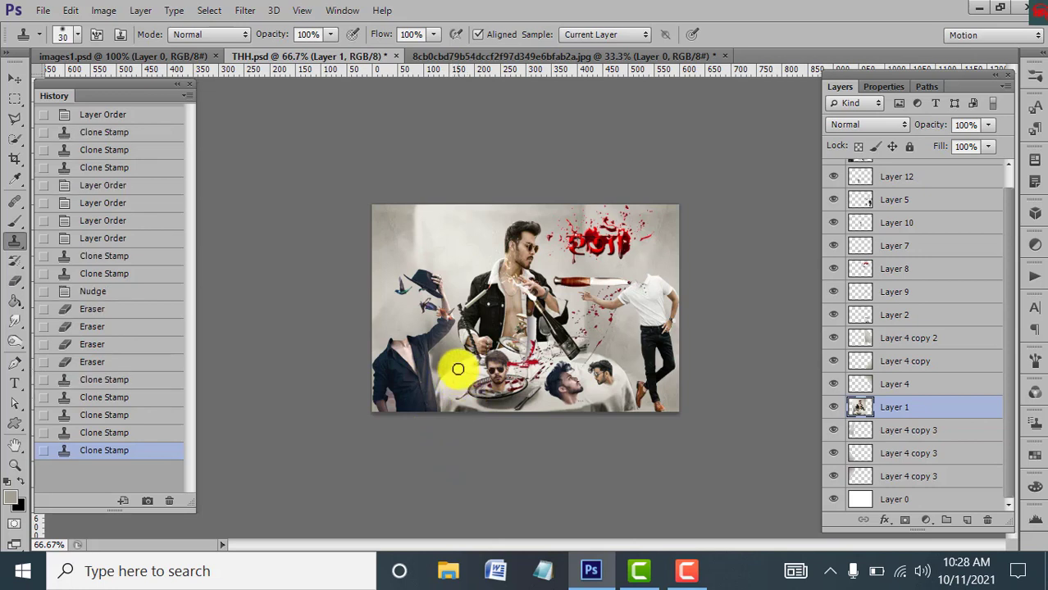
pyautogui.click(456, 374)
pyautogui.click(15, 281)
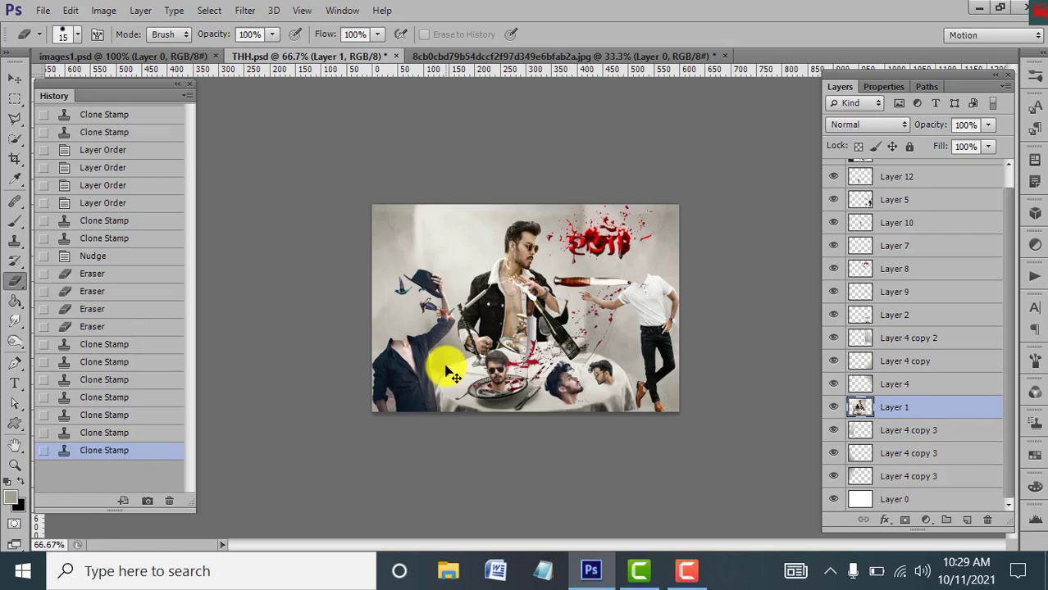
pyautogui.click(15, 240)
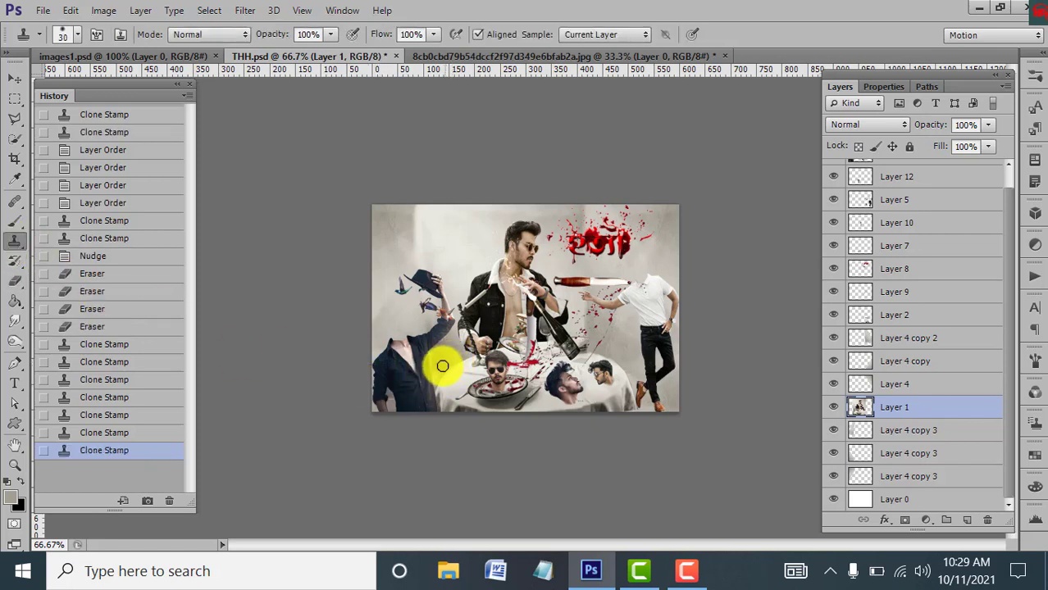
pyautogui.moveTo(442, 366); pyautogui.dragTo(458, 358)
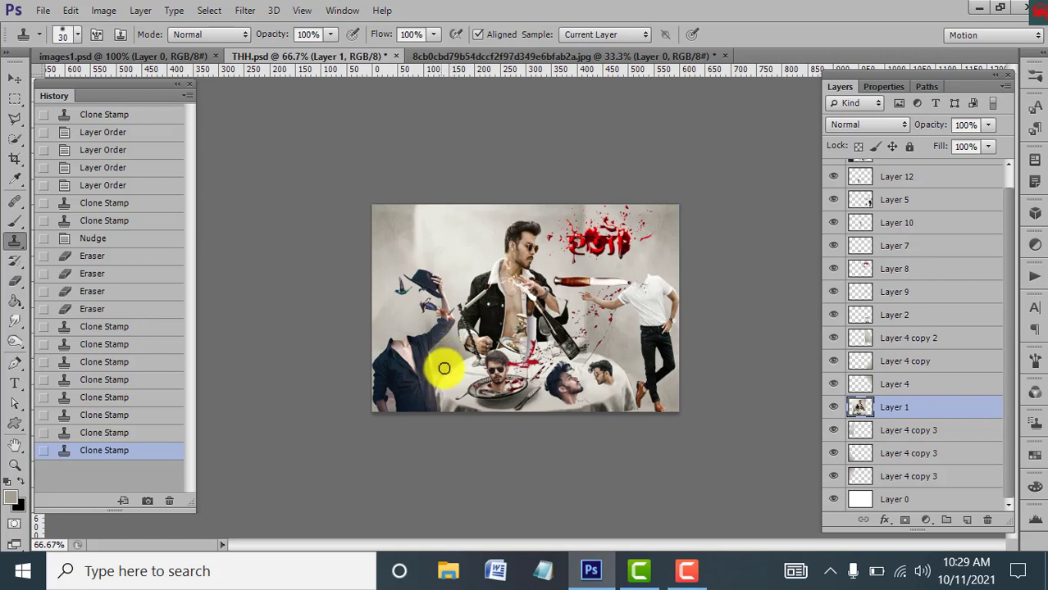